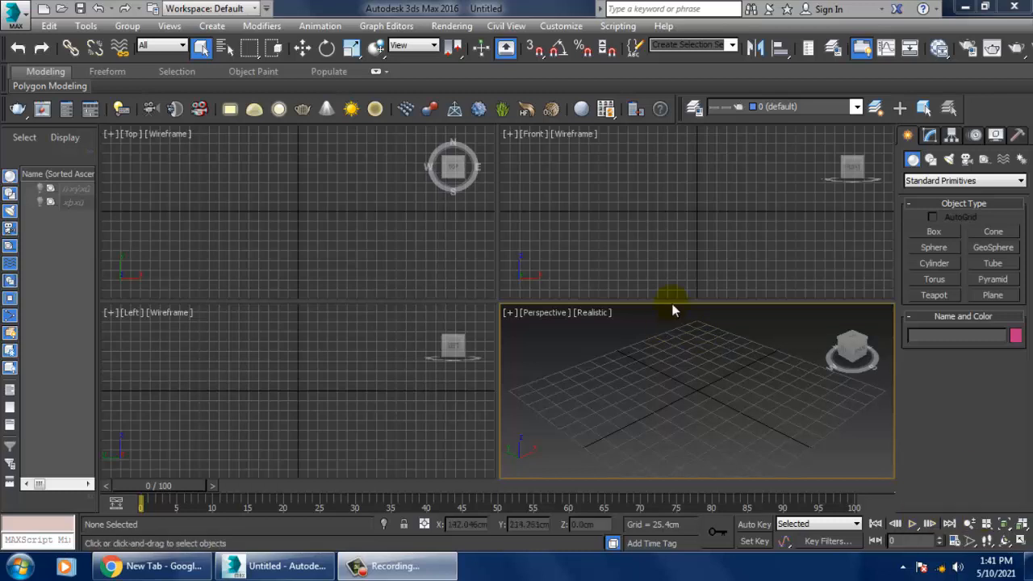
left_click(613, 251)
left_click(404, 251)
left_click(390, 372)
left_click(685, 386)
left_click(622, 242)
left_click(303, 238)
left_click(341, 394)
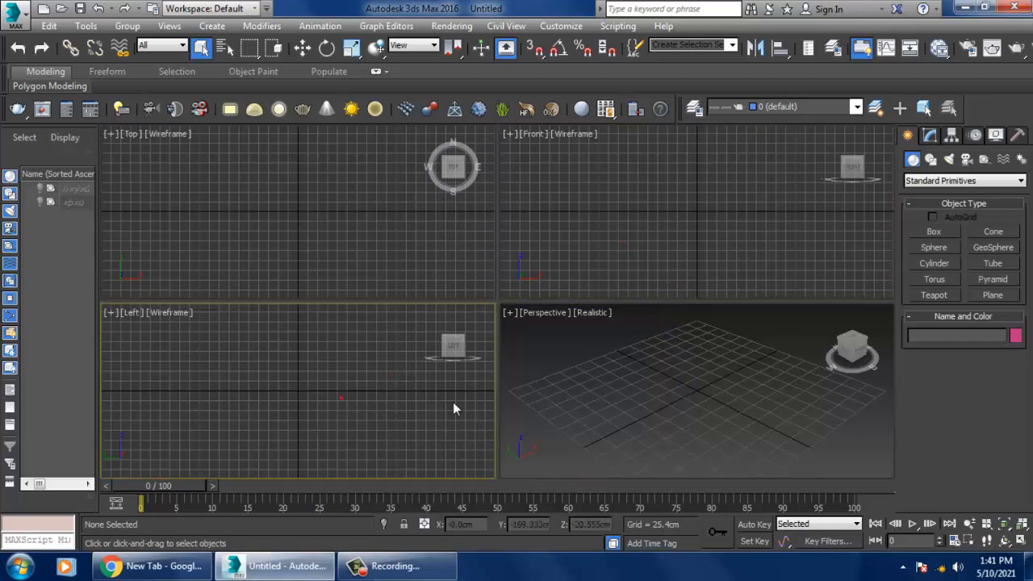
left_click(766, 358)
left_click(647, 230)
left_click(350, 245)
left_click(342, 346)
left_click(685, 364)
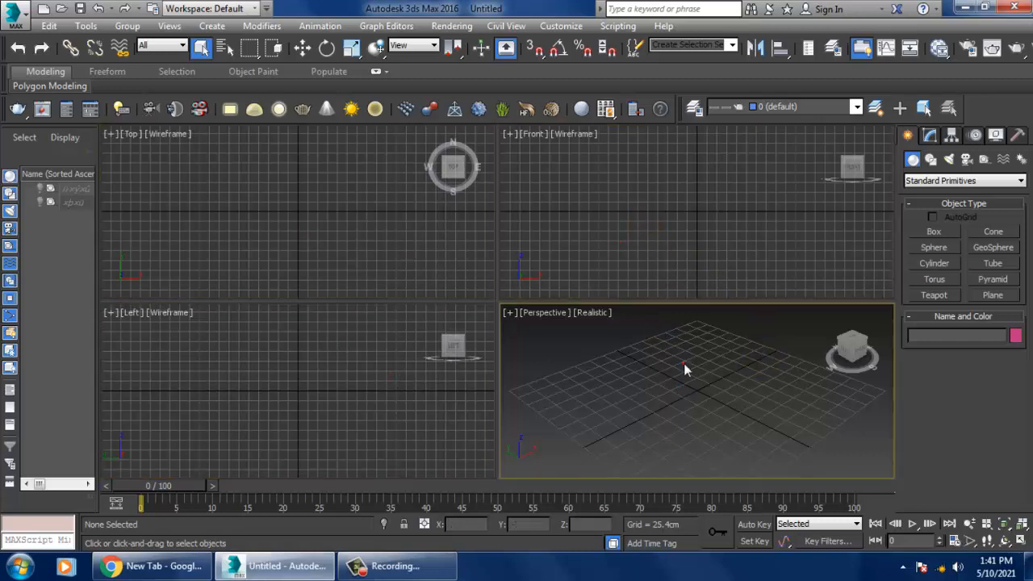
left_click(645, 234)
left_click(323, 255)
left_click(316, 384)
left_click(623, 398)
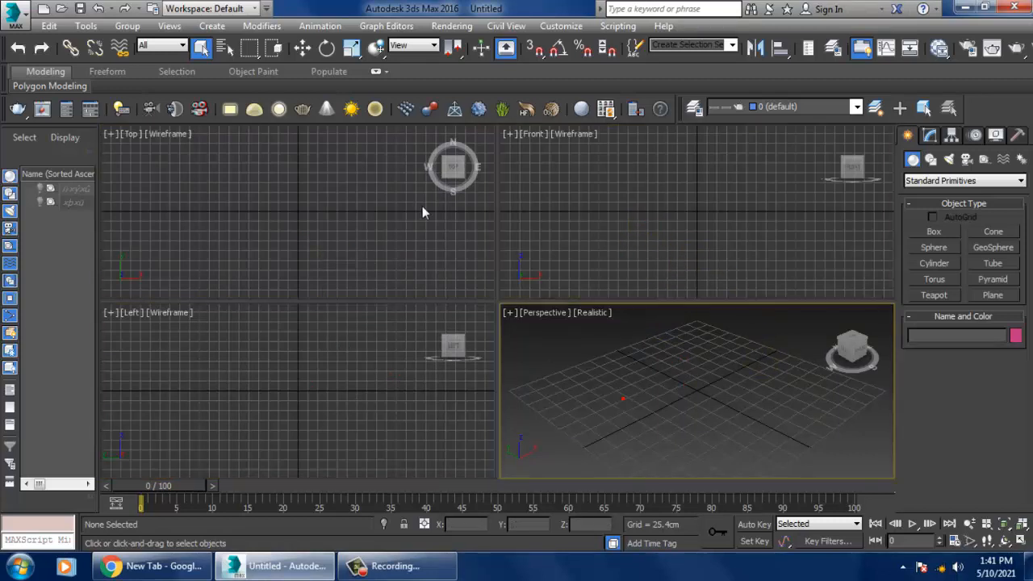
- Start viewing an image file and browse to the May 2021 folder on drive D
left_click(456, 27)
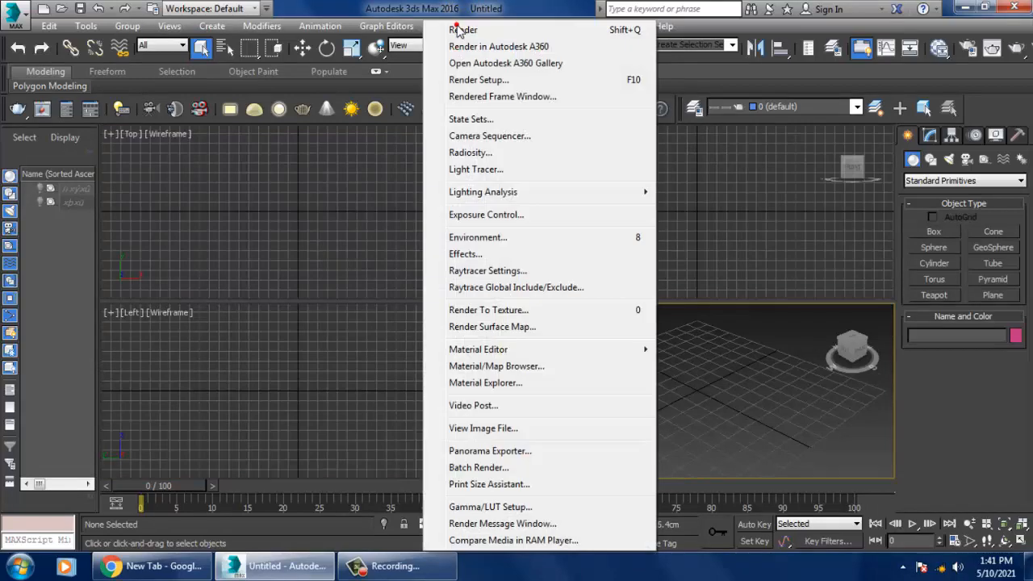
left_click(555, 428)
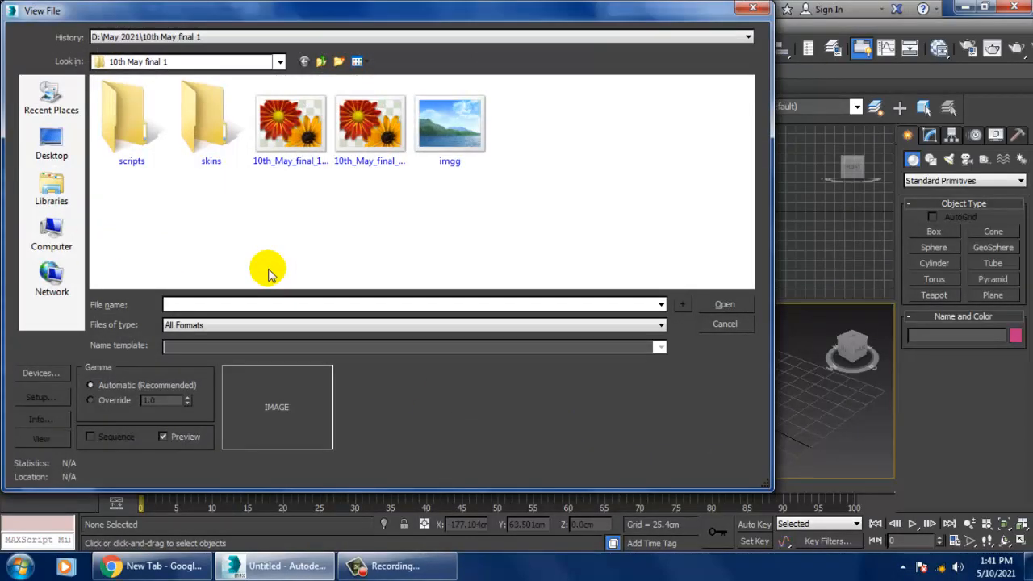
left_click(52, 234)
double_click(394, 128)
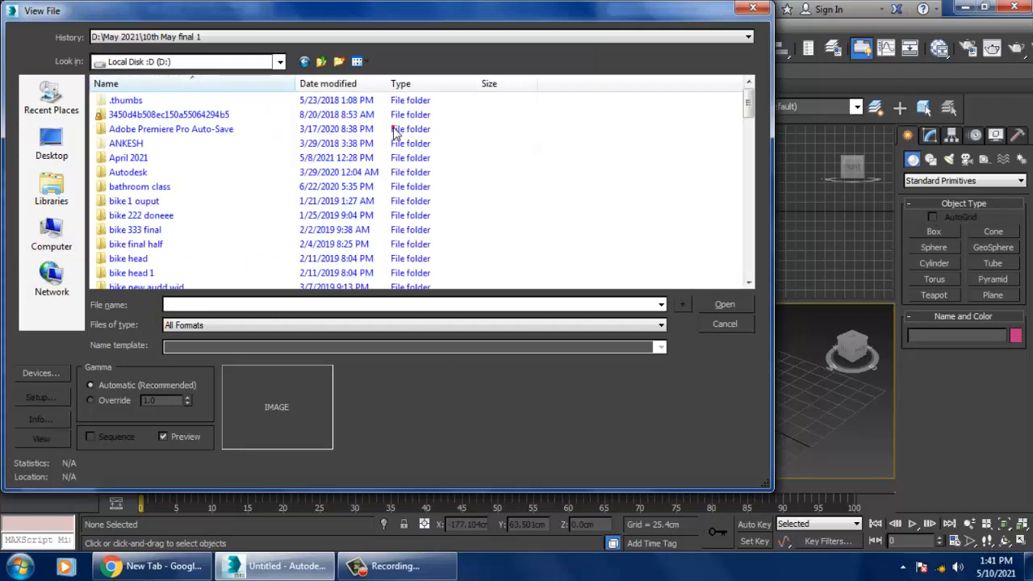
left_click(415, 145)
key("m")
double_click(151, 117)
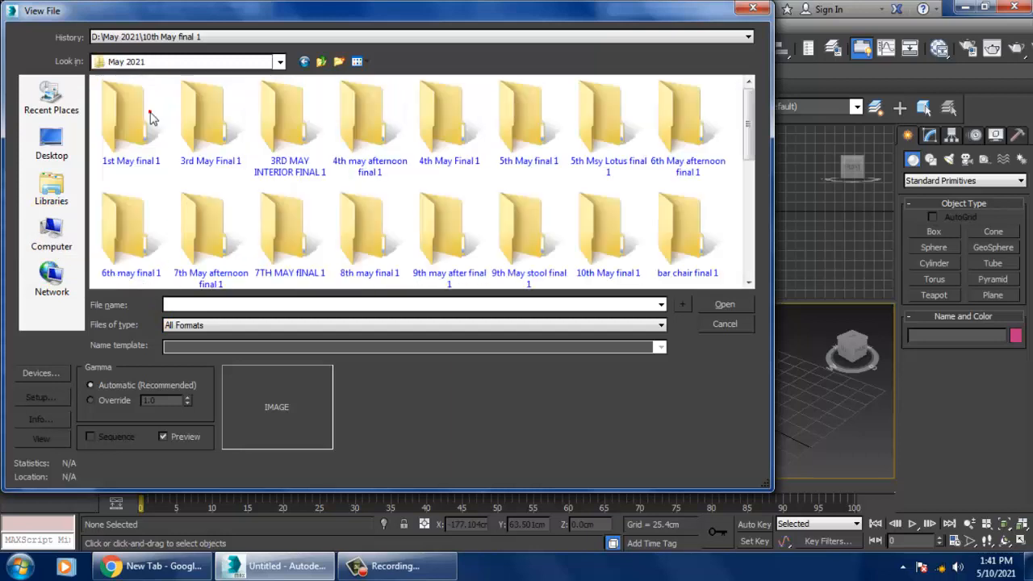
- Preview the images in the May 2021 folder, open highway (1), and move its window aside from the viewports
scroll(604, 153, "down", 3)
left_click(146, 244)
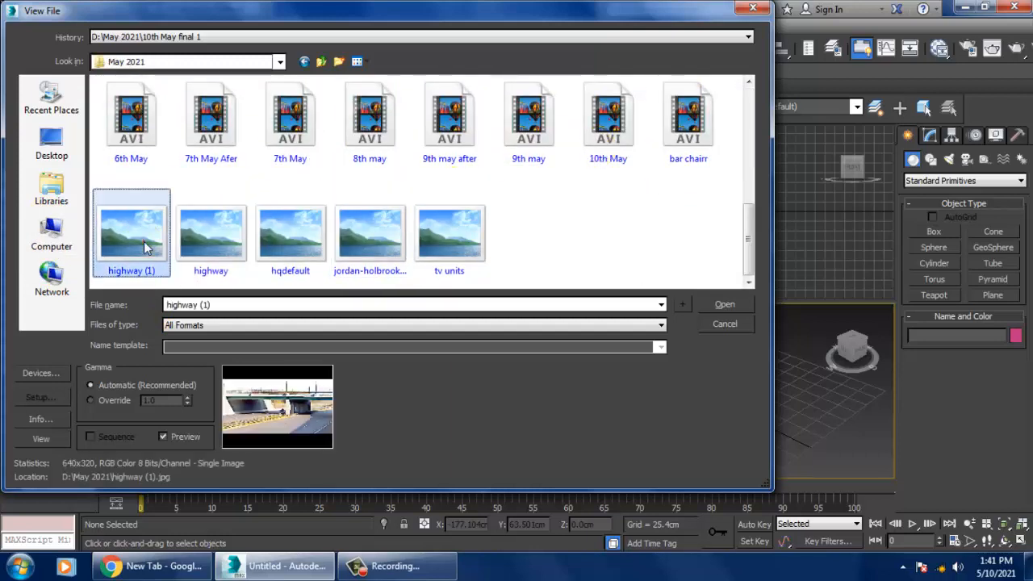
left_click(206, 236)
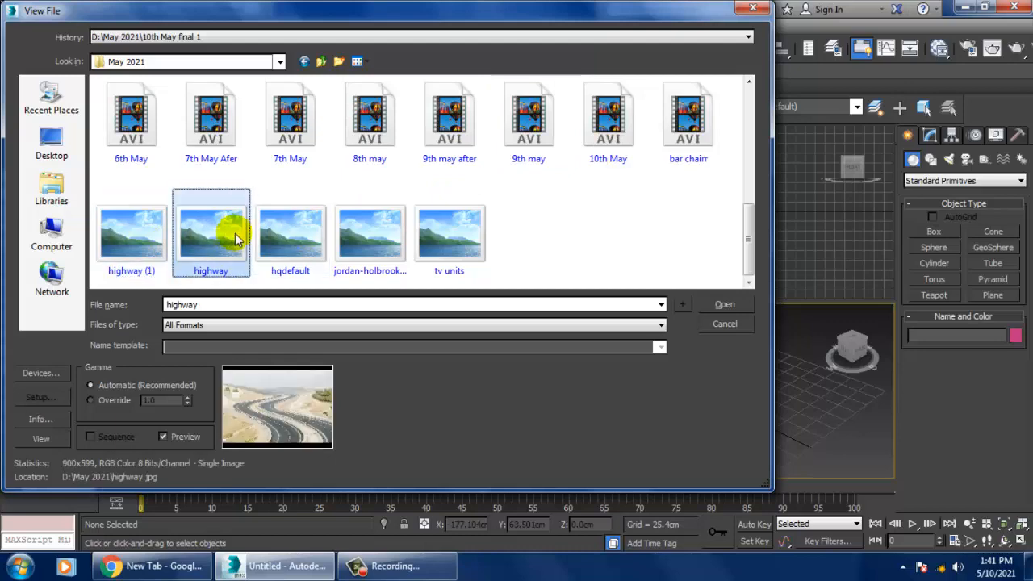
left_click(292, 236)
left_click(367, 242)
left_click(454, 241)
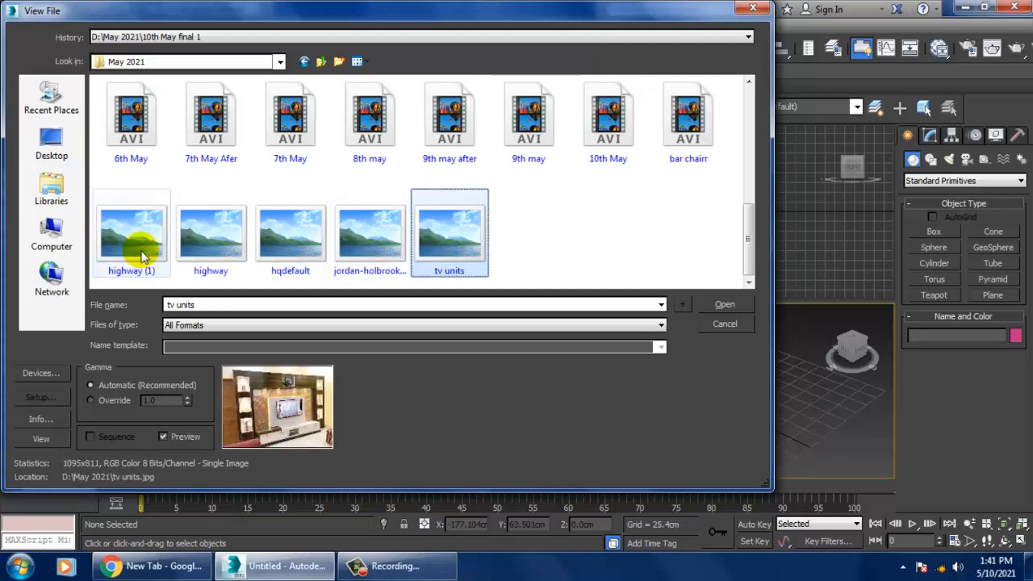
left_click(138, 250)
double_click(138, 226)
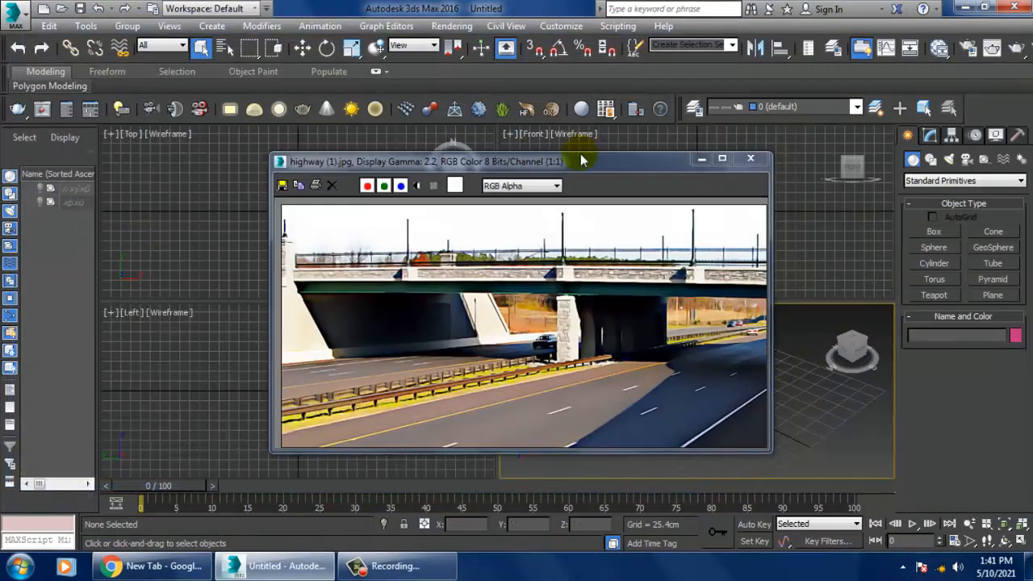
left_click_drag(543, 161, 126, 157)
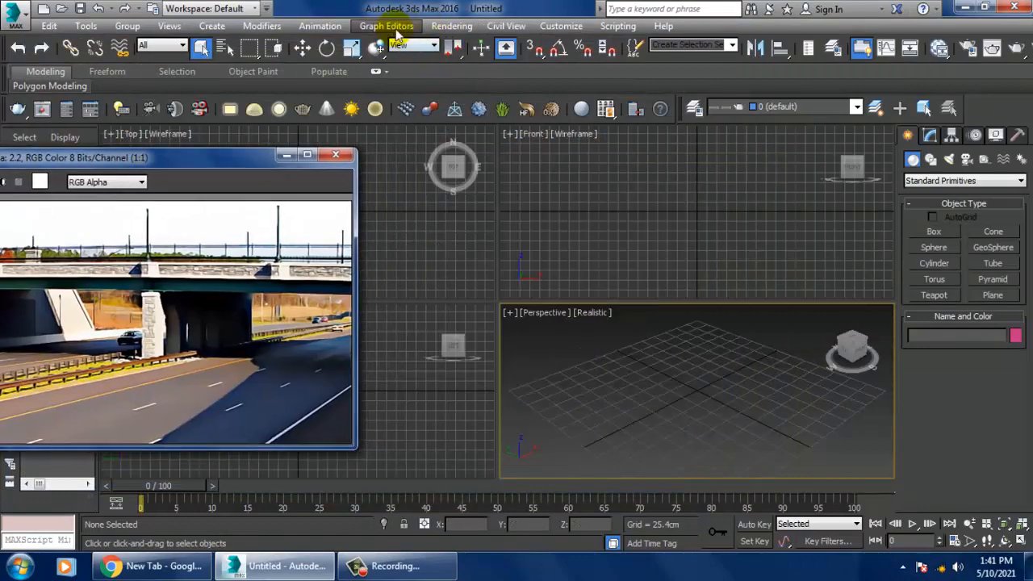
- Open the highway image from the May 2021 folder as a second reference and move its window aside
left_click(442, 28)
left_click(483, 428)
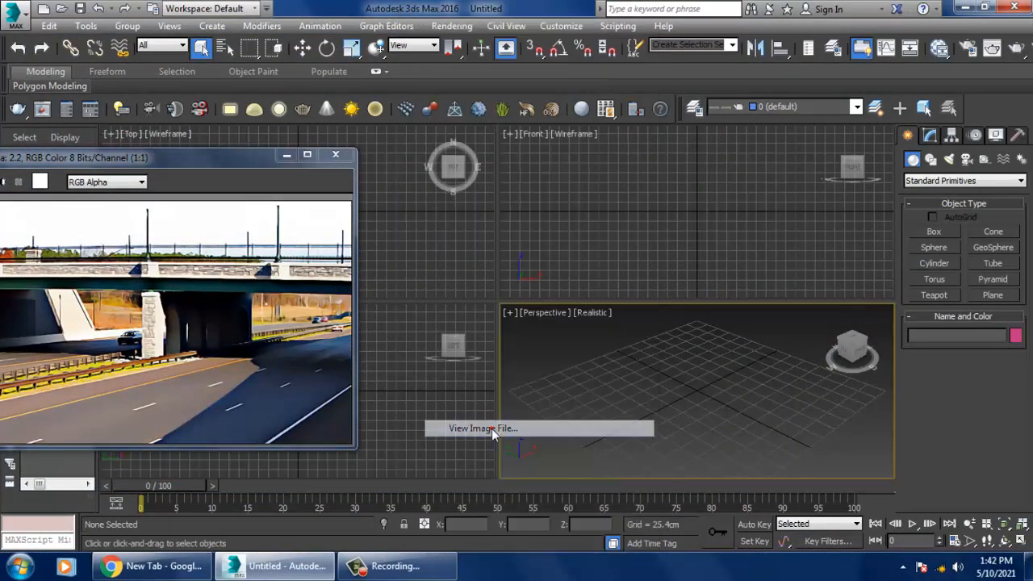
left_click_drag(751, 150, 764, 258)
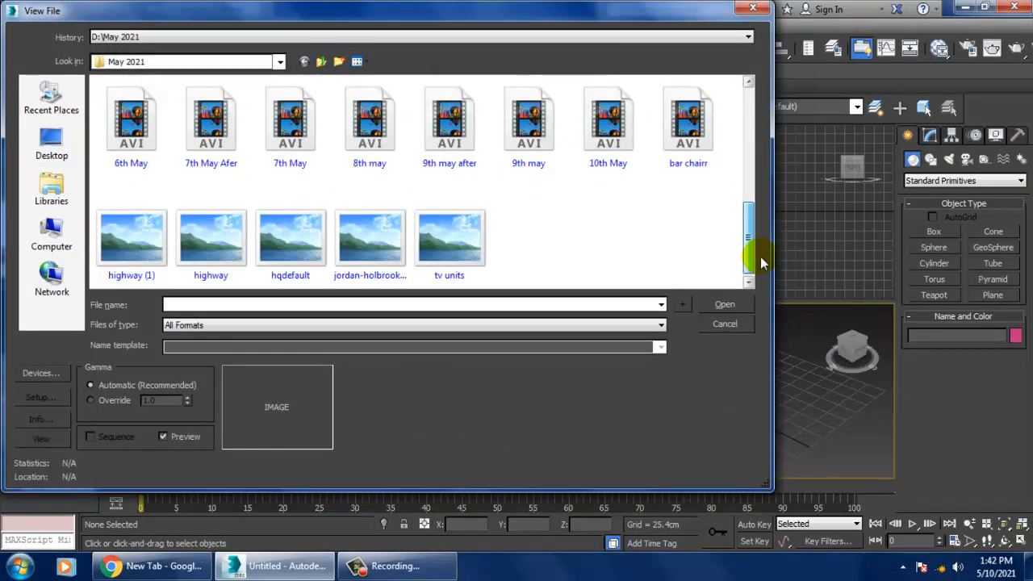
left_click(211, 238)
double_click(213, 257)
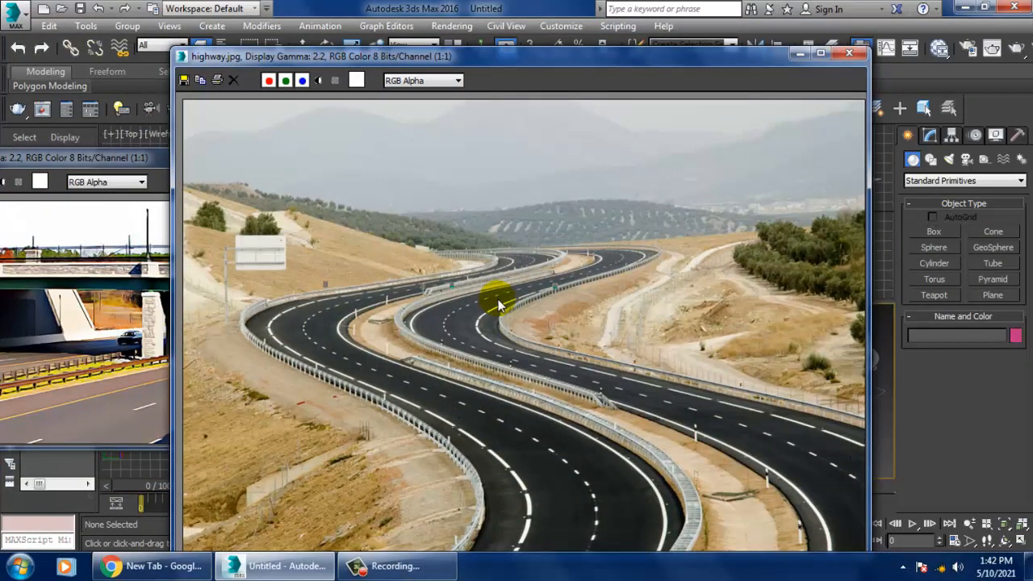
left_click_drag(771, 60, 199, 130)
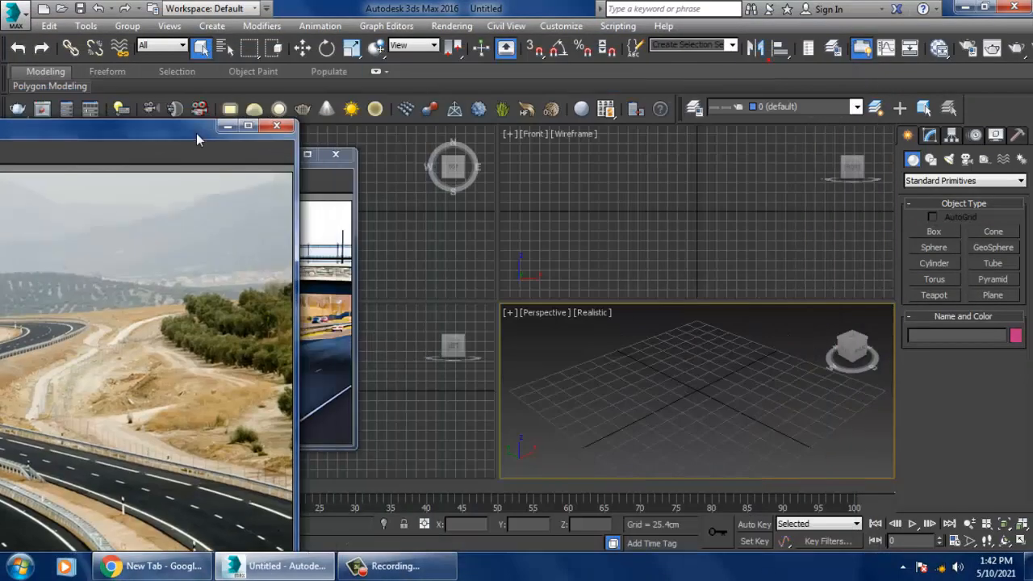
left_click(452, 25)
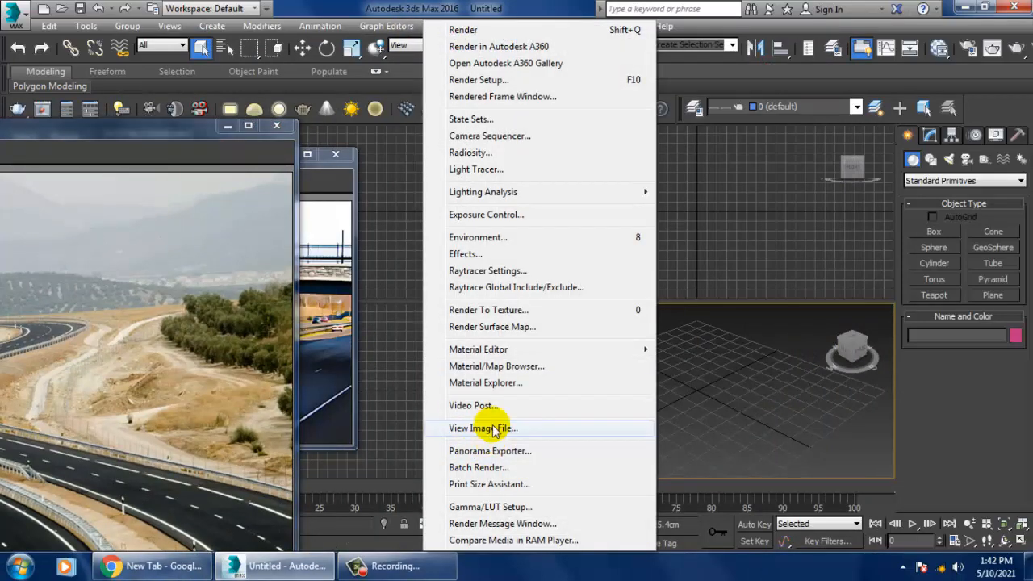
left_click(468, 428)
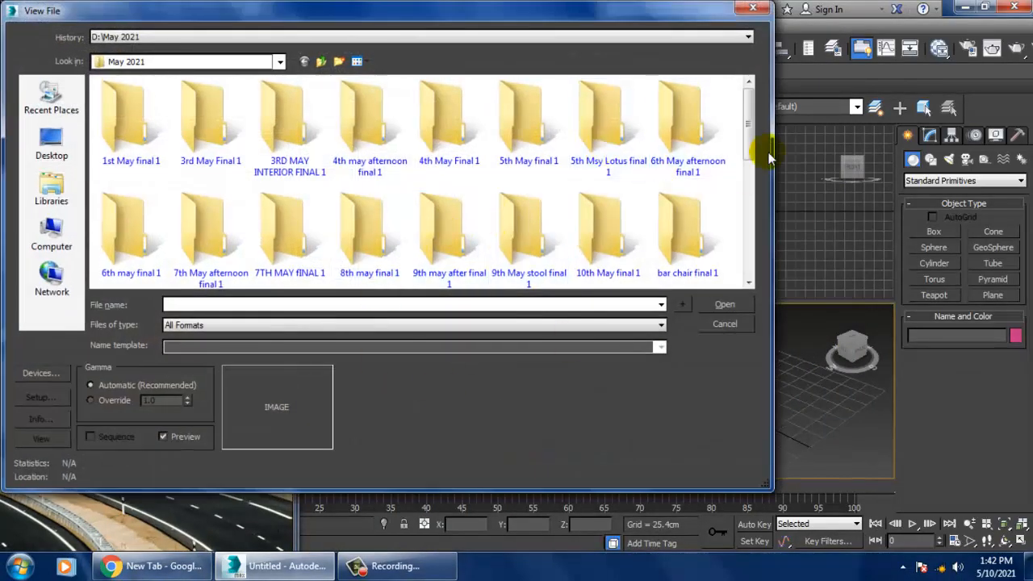
left_click_drag(751, 134, 751, 251)
left_click(295, 230)
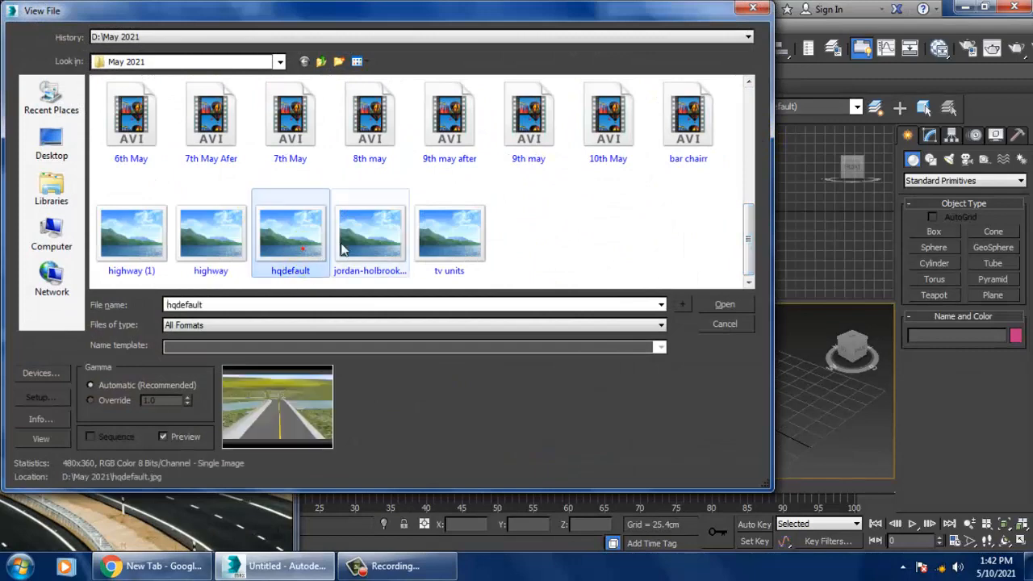
left_click(359, 240)
left_click(269, 239)
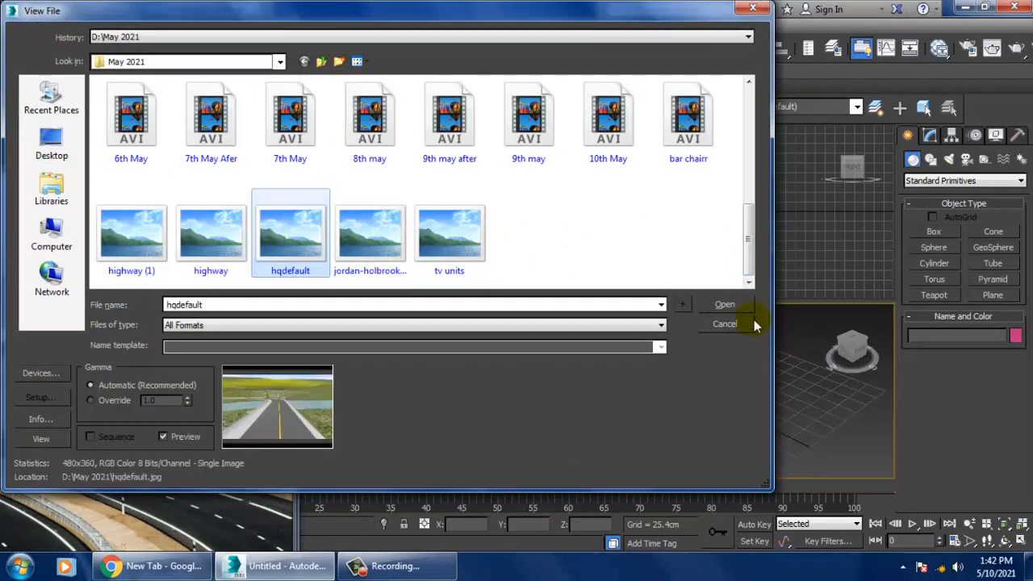
left_click(717, 328)
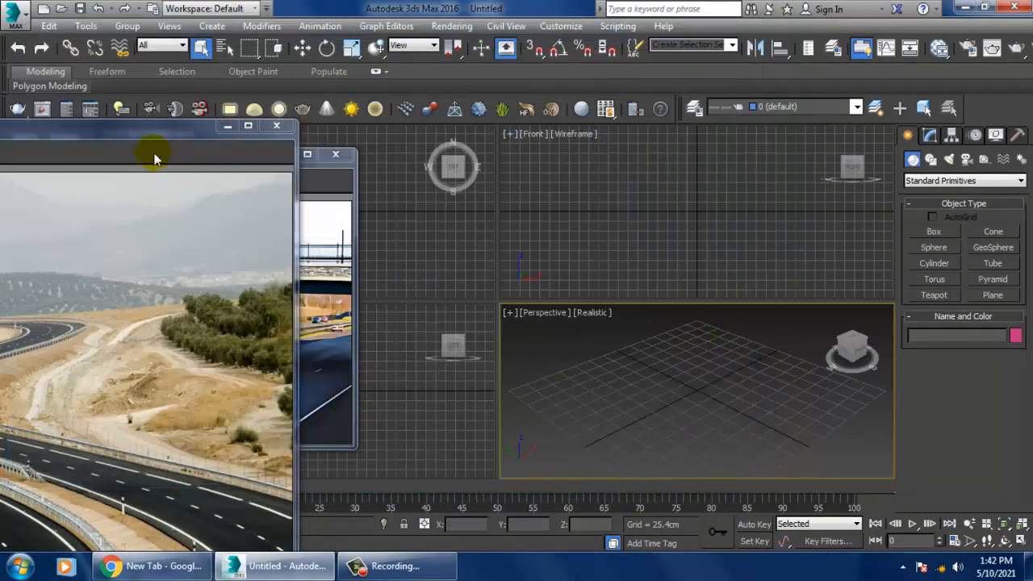
- Zoom the highway reference image out to 1:2 and reposition its window beside the viewports
left_click_drag(129, 131, 291, 132)
left_click(339, 329)
scroll(312, 305, "down", 1)
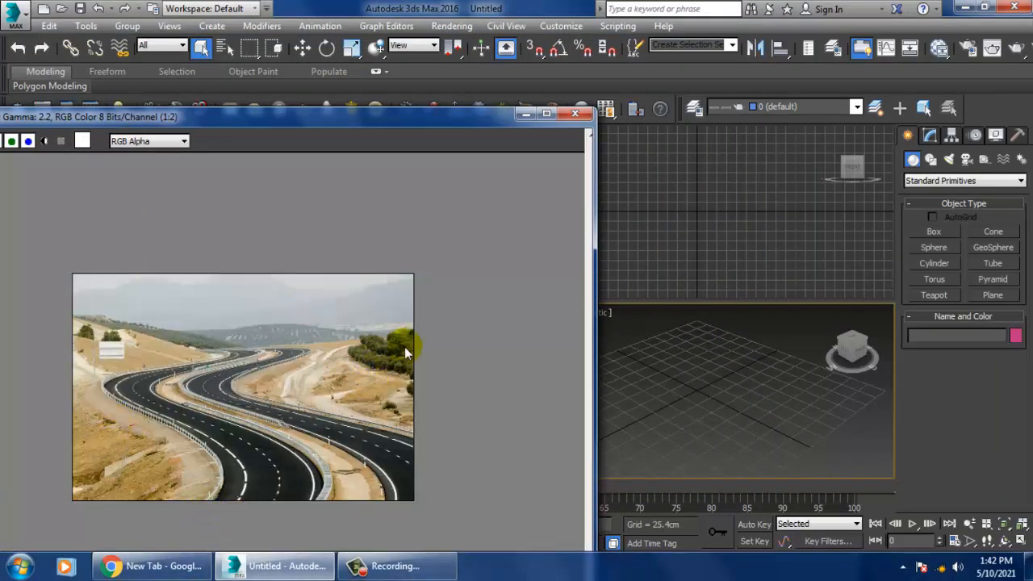
left_click_drag(257, 128, 191, 44)
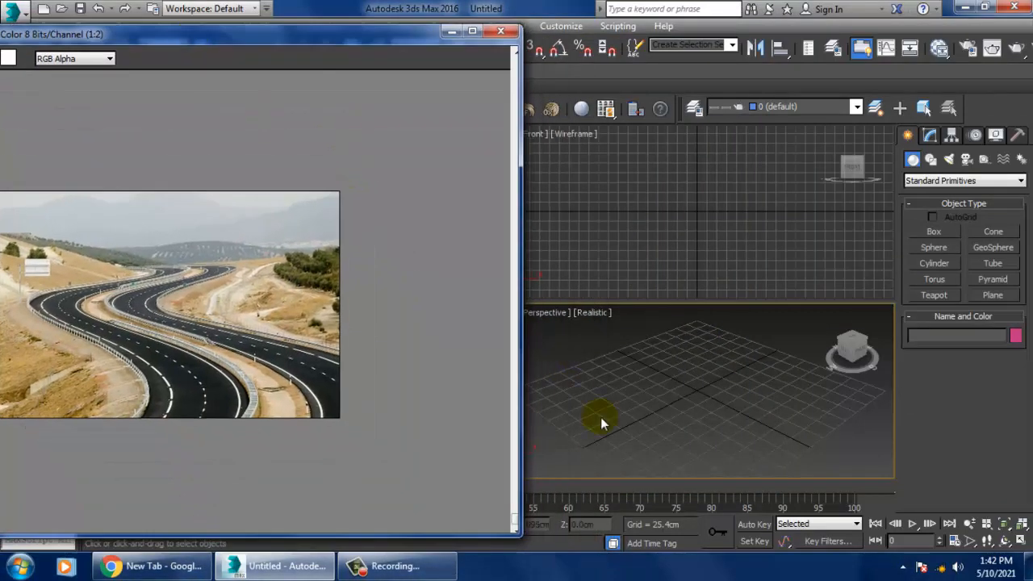
- Maximize the Perspective viewport and move the highway image window clear of the working area
key("alt+w")
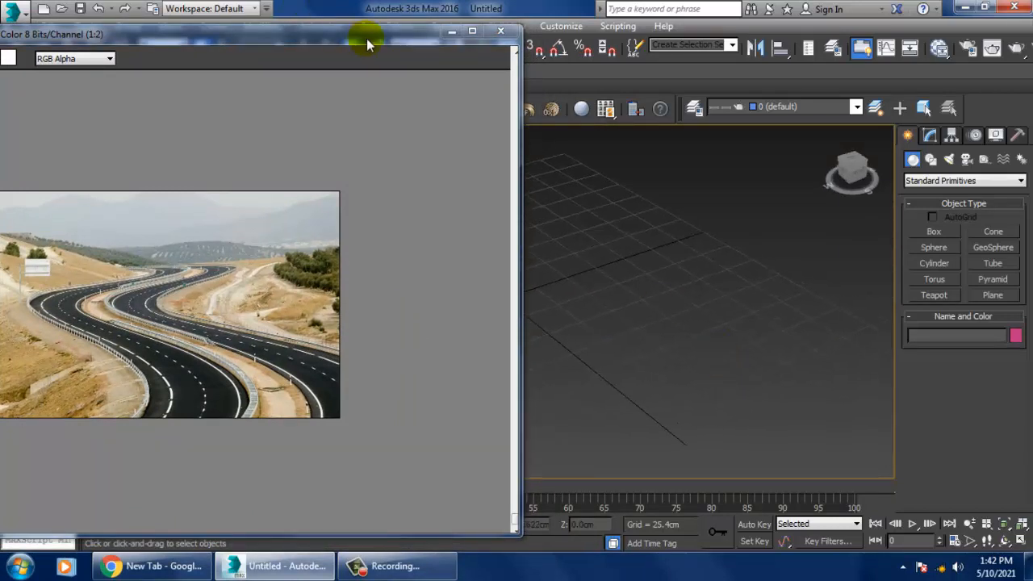
left_click_drag(366, 44, 170, 25)
scroll(649, 278, "down", 5)
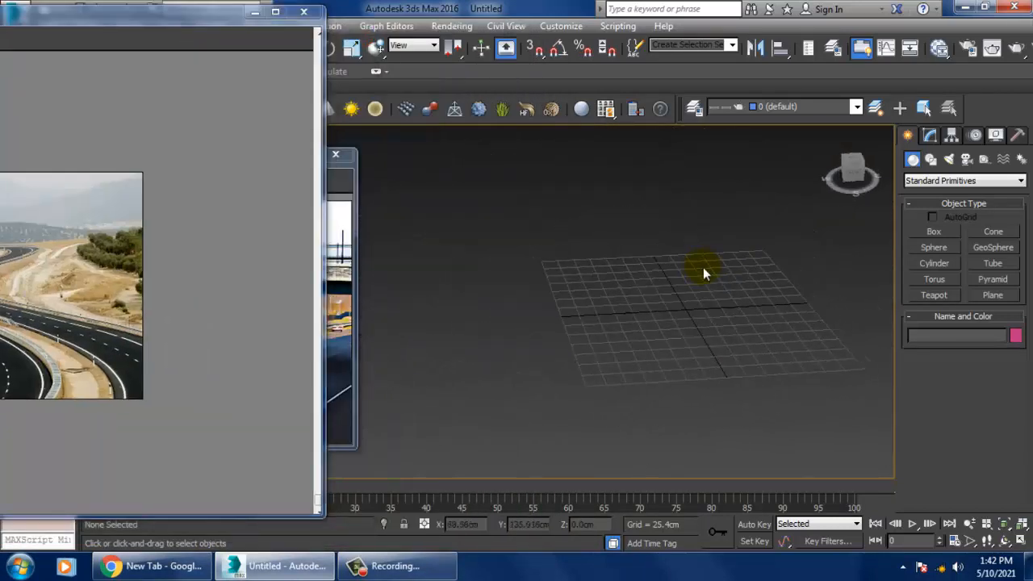
middle_click_drag(703, 269, 698, 275, "alt")
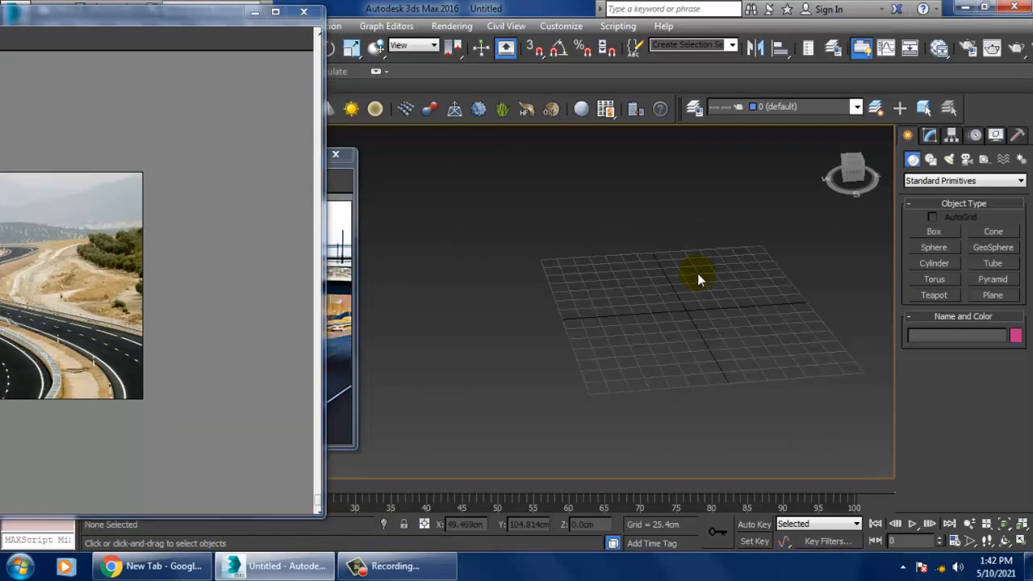
- Bring the highway (1) image forward to examine the bridge and road, and minimize its window
left_click(331, 229)
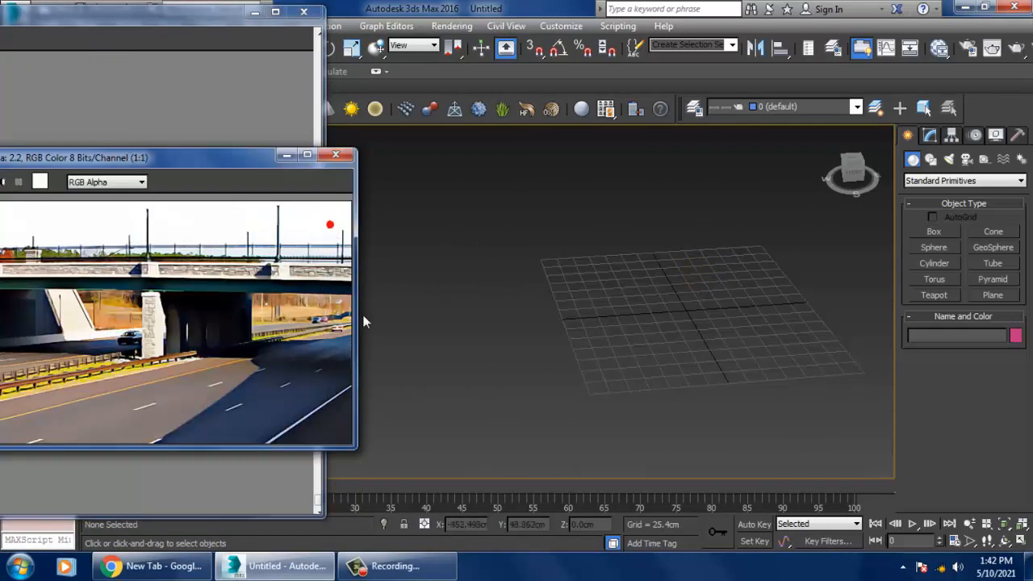
left_click_drag(172, 165, 397, 148)
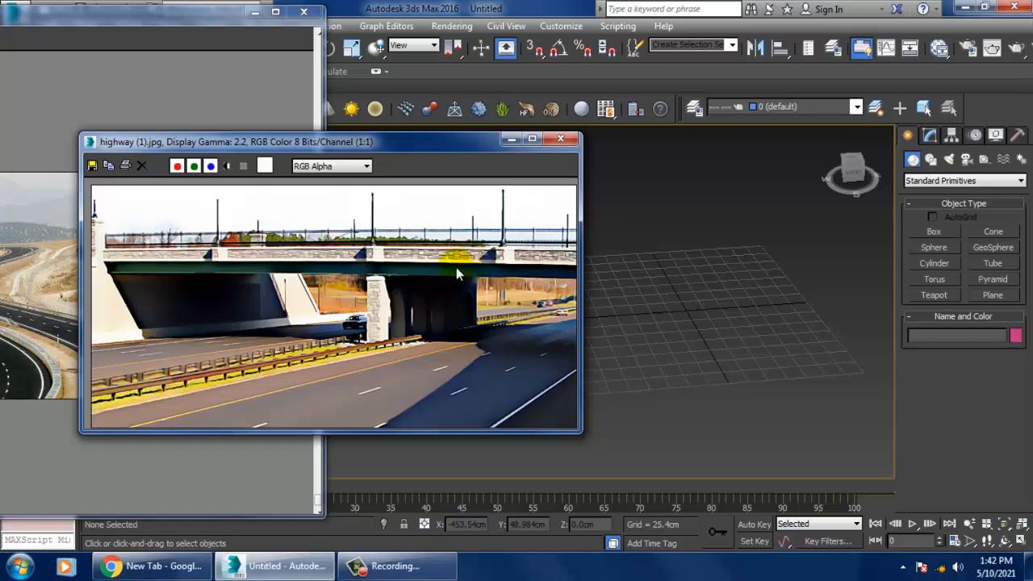
left_click(512, 139)
- Draw a long plane about 2091 cm long and 205 cm wide across the grid and display its edged faces
middle_click_drag(634, 329, 670, 331, "alt")
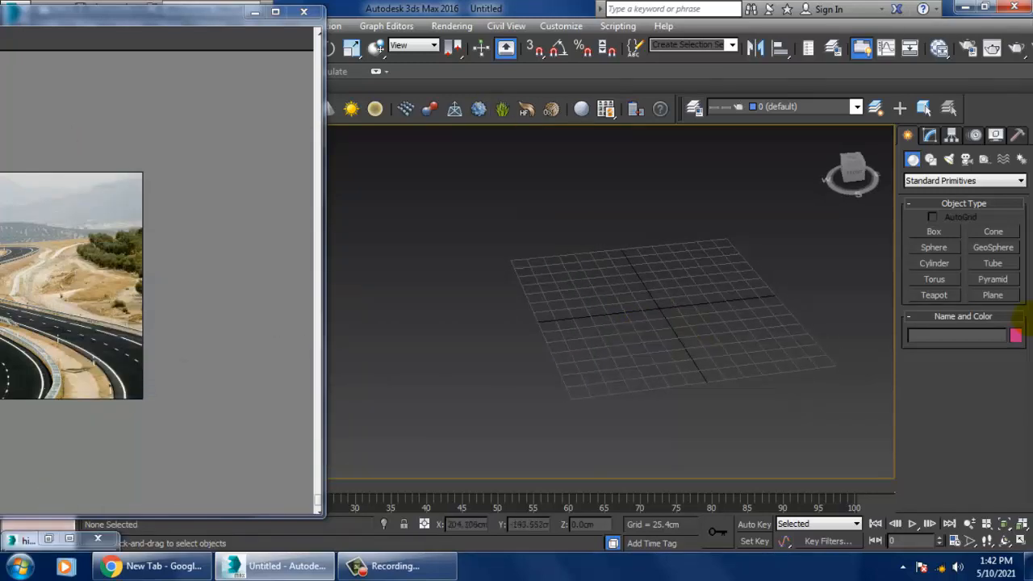
left_click(995, 295)
scroll(606, 325, "down", 4)
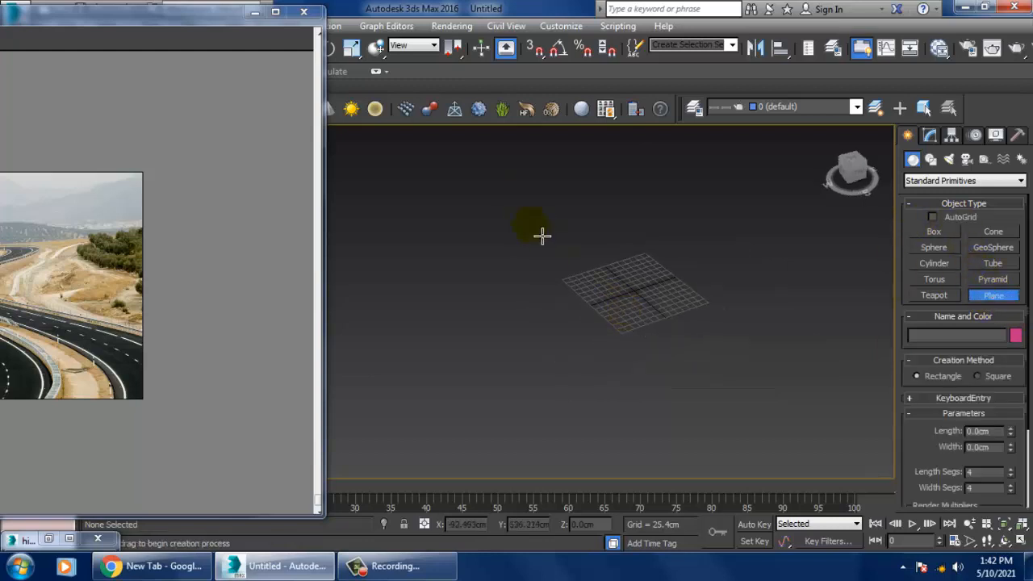
left_click_drag(541, 235, 861, 545)
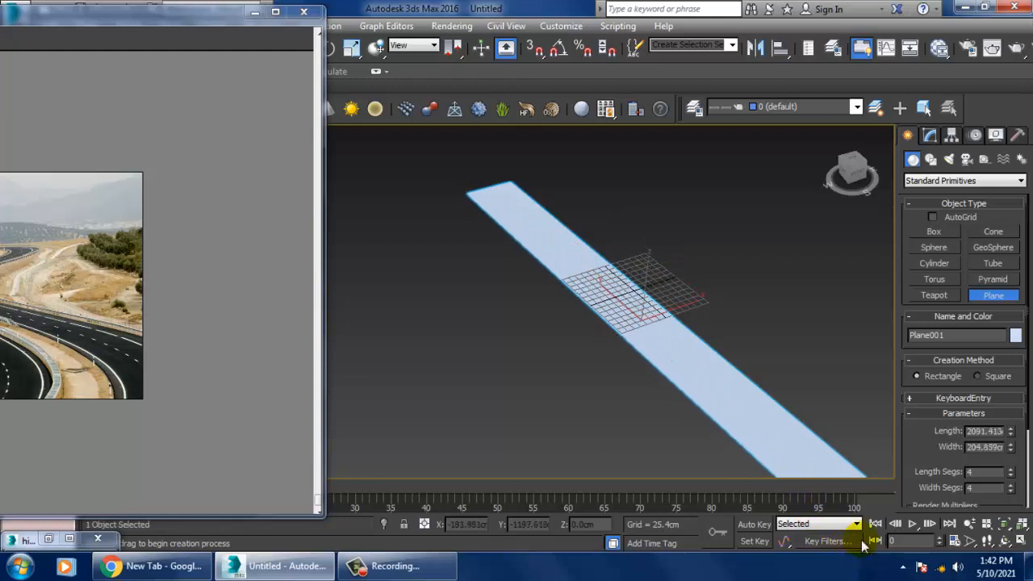
key("w")
middle_click_drag(799, 339, 669, 325, "alt")
key("F4")
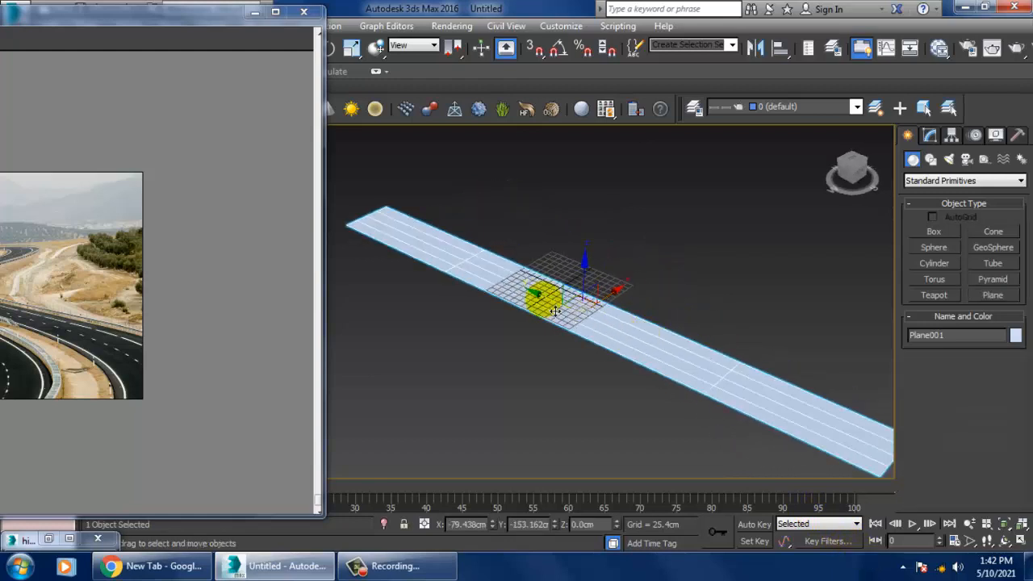
- Stretch the plane along its length with non-uniform Y scaling of about 187% and again about 123%
key("r")
left_click_drag(640, 341, 692, 369)
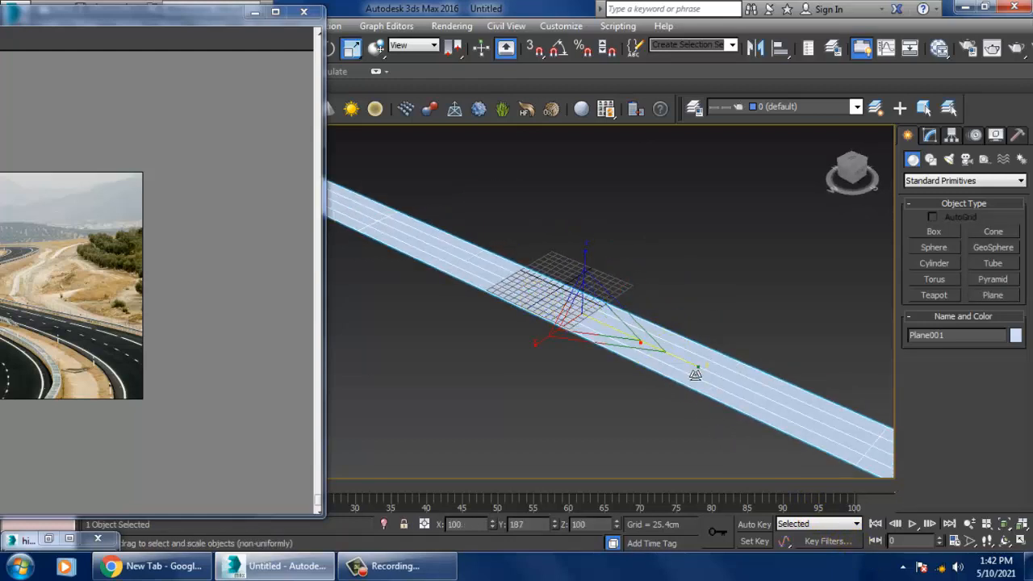
middle_click_drag(685, 369, 528, 340, "alt")
left_click_drag(533, 340, 635, 357)
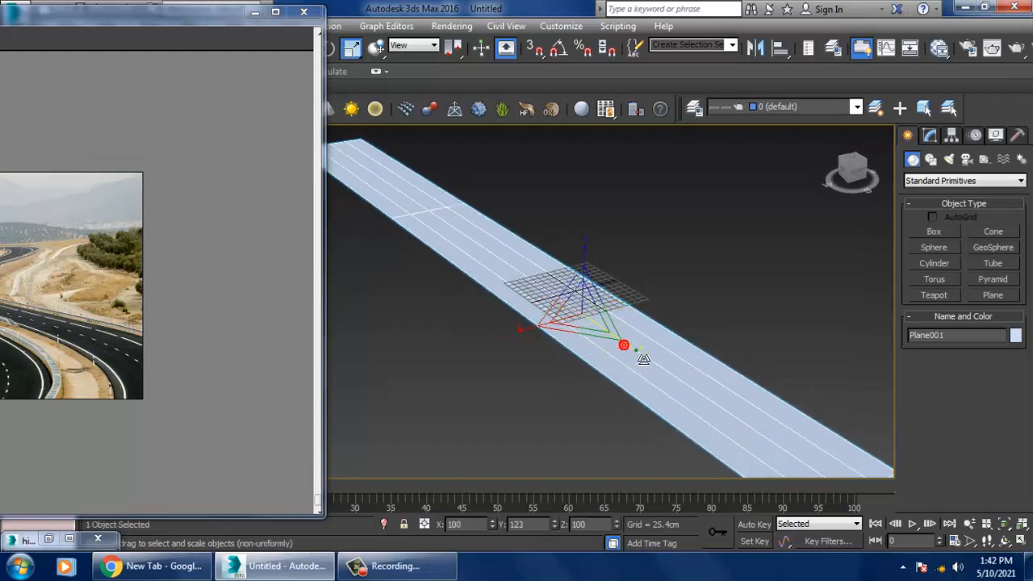
middle_click_drag(622, 358, 637, 295, "alt")
key("w")
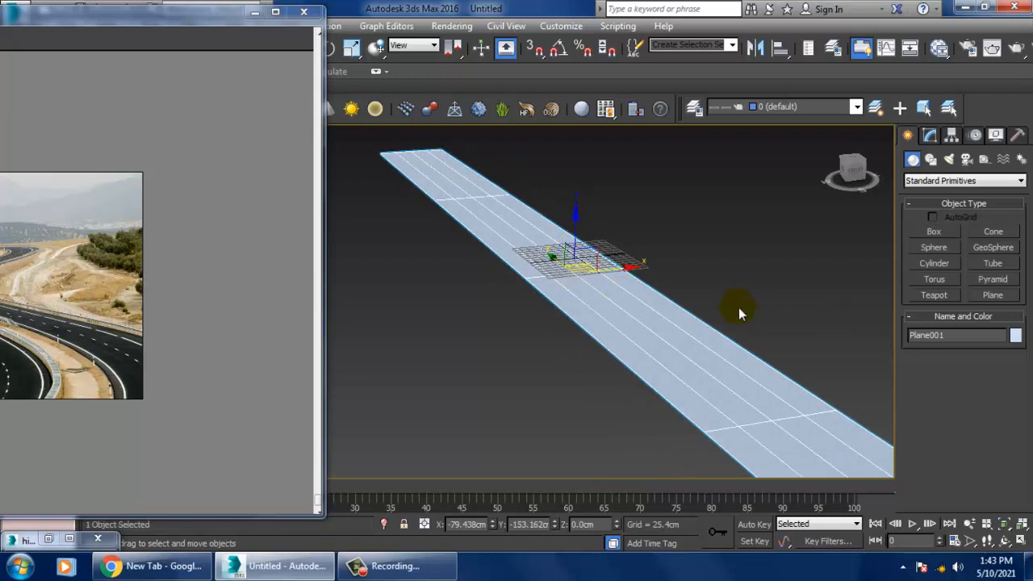
- Set the plane's length segments and width segments to 15
middle_click_drag(738, 308, 807, 266, "alt")
left_click(929, 135)
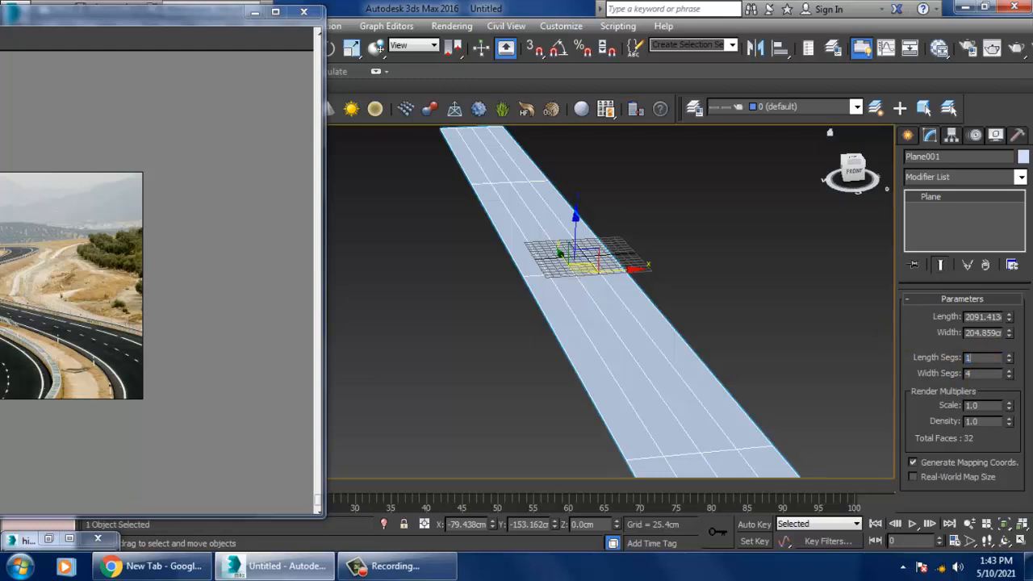
type("15")
key("Return")
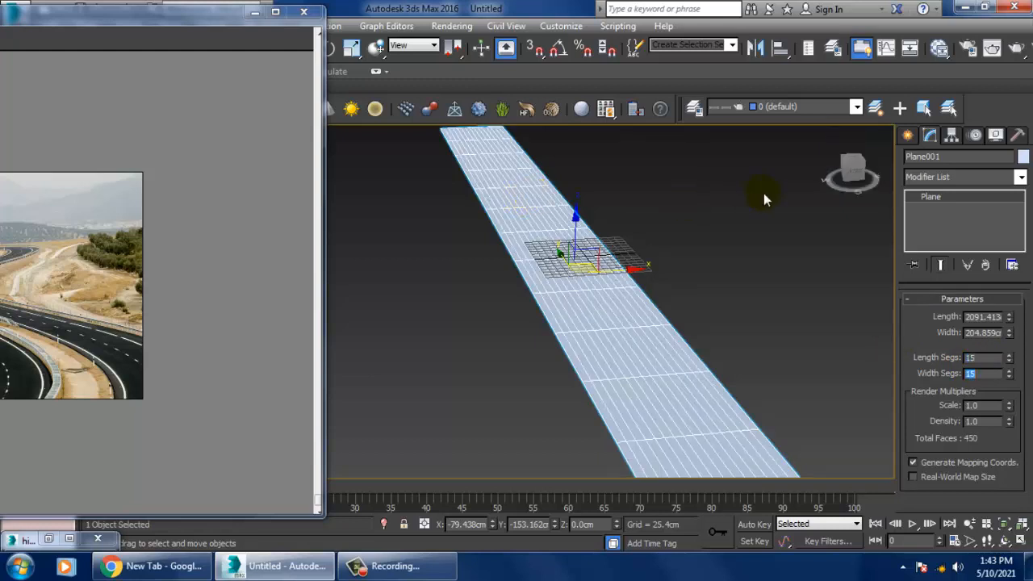
- Draw a smooth curved line beside the plane in the Top view, bending away at its lower end
middle_click_drag(764, 193, 669, 318, "alt")
scroll(721, 278, "down", 4)
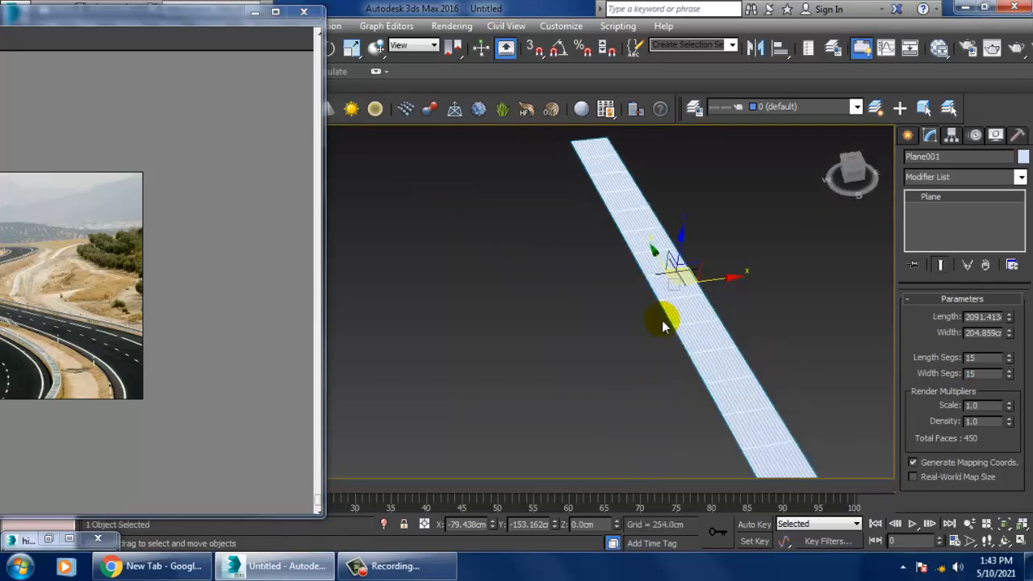
key("alt+w")
middle_click_drag(403, 280, 387, 273)
key("alt+w")
scroll(510, 269, "down", 10)
scroll(520, 282, "up", 3)
middle_click_drag(519, 282, 541, 288)
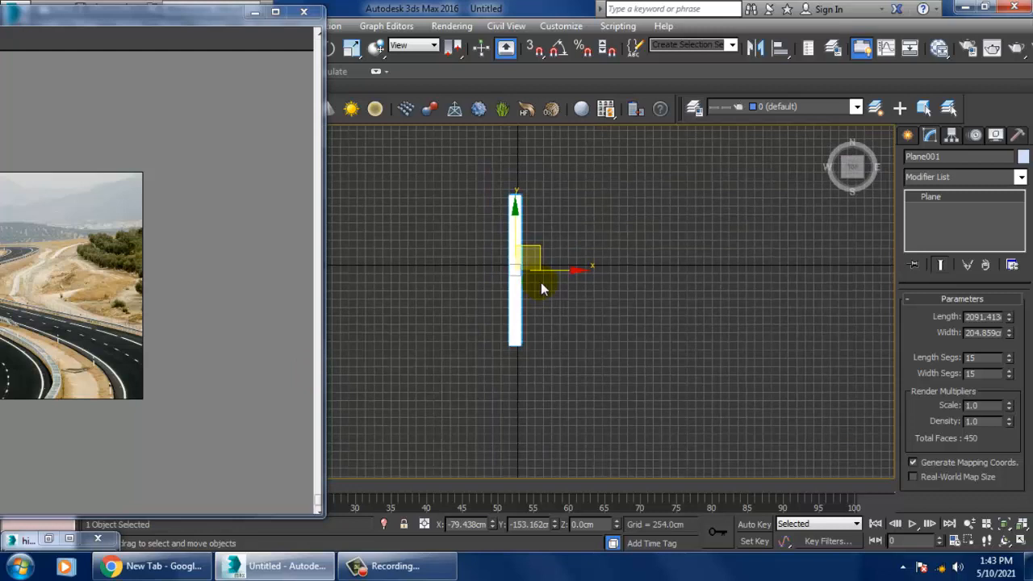
left_click(909, 135)
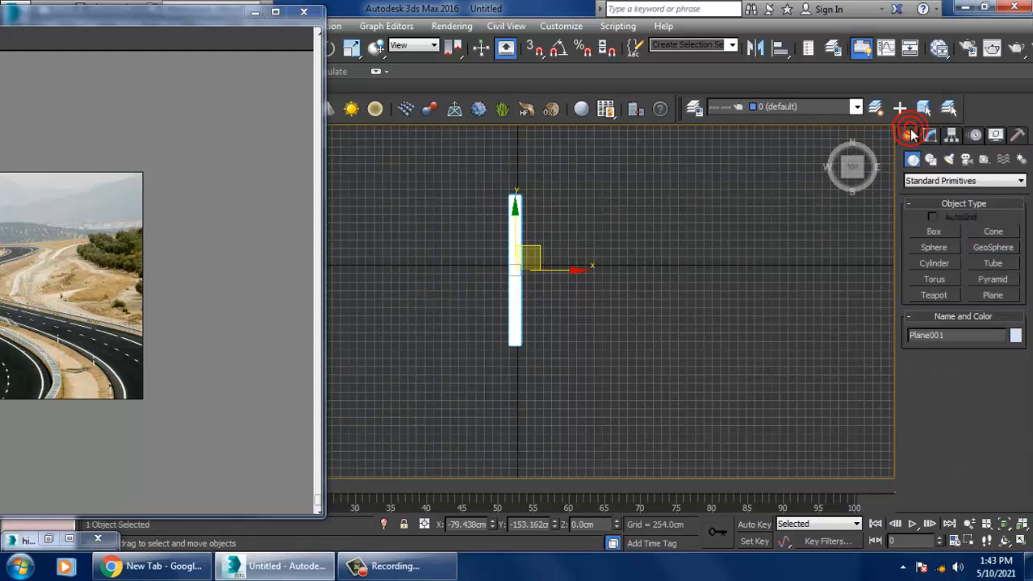
left_click(930, 159)
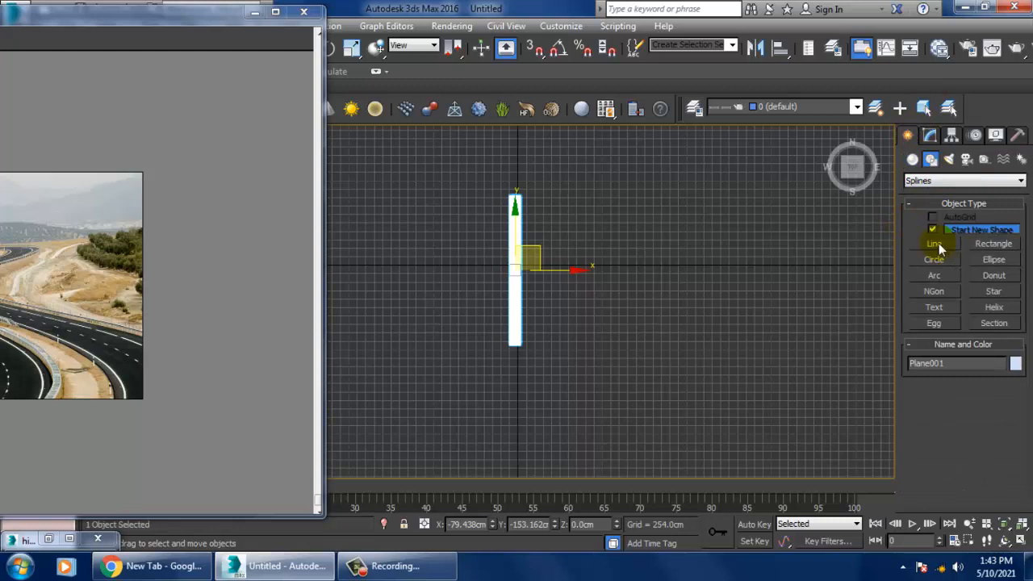
left_click(935, 243)
scroll(517, 282, "down", 2)
middle_click_drag(516, 283, 572, 363)
middle_click_drag(587, 300, 586, 304)
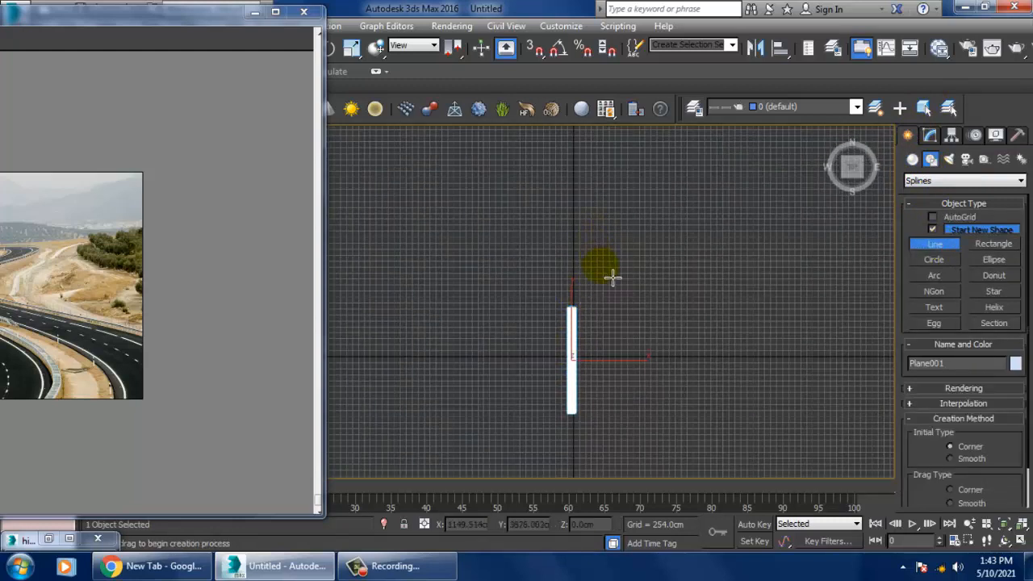
mouse_move(601, 265)
middle_mouse_down()
mouse_move(593, 230)
mouse_move(603, 269)
middle_mouse_up()
scroll(587, 288, "up", 2)
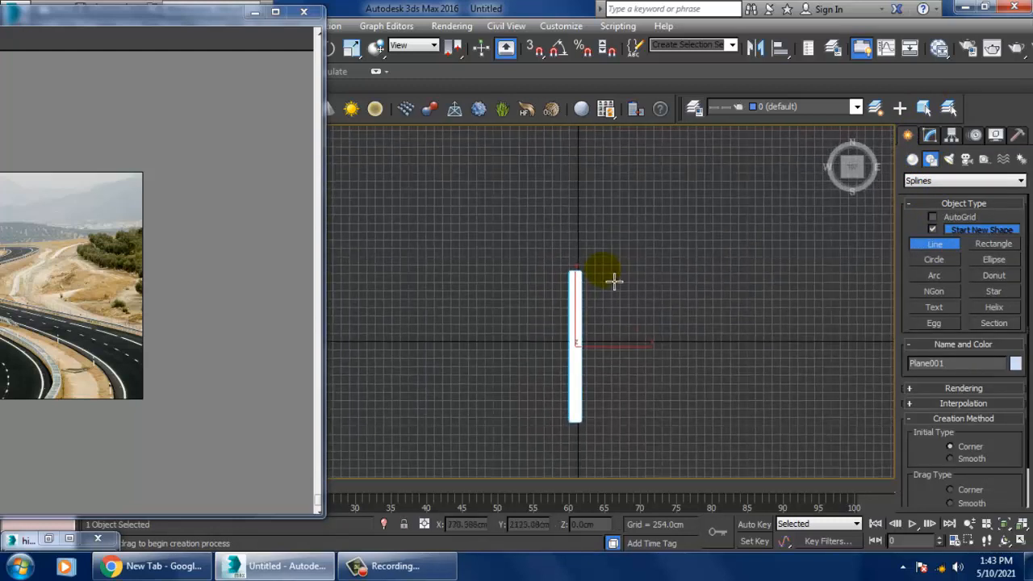
left_click(561, 170)
left_click_drag(498, 297, 507, 322)
left_click(516, 365)
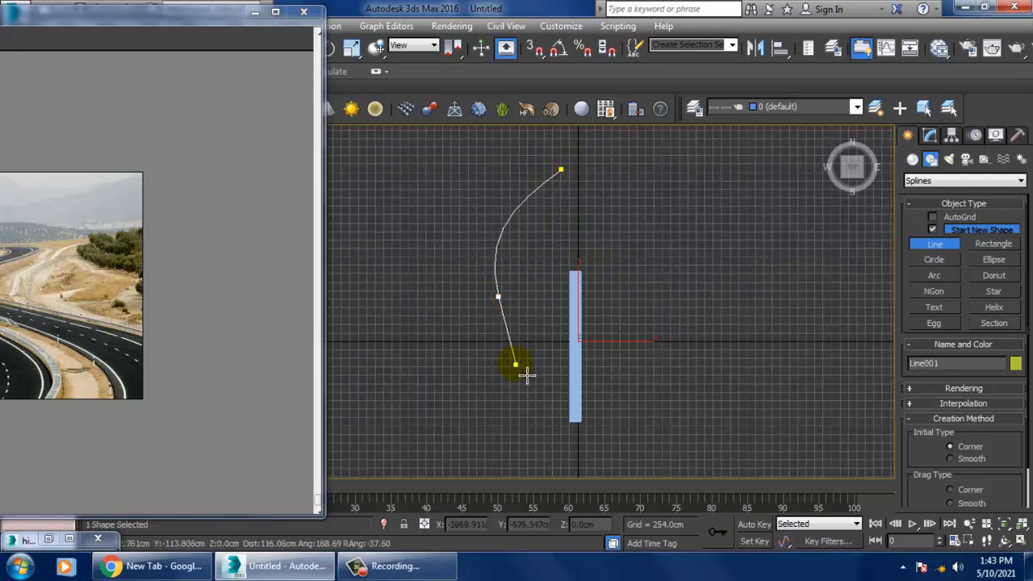
middle_click_drag(548, 372, 618, 221)
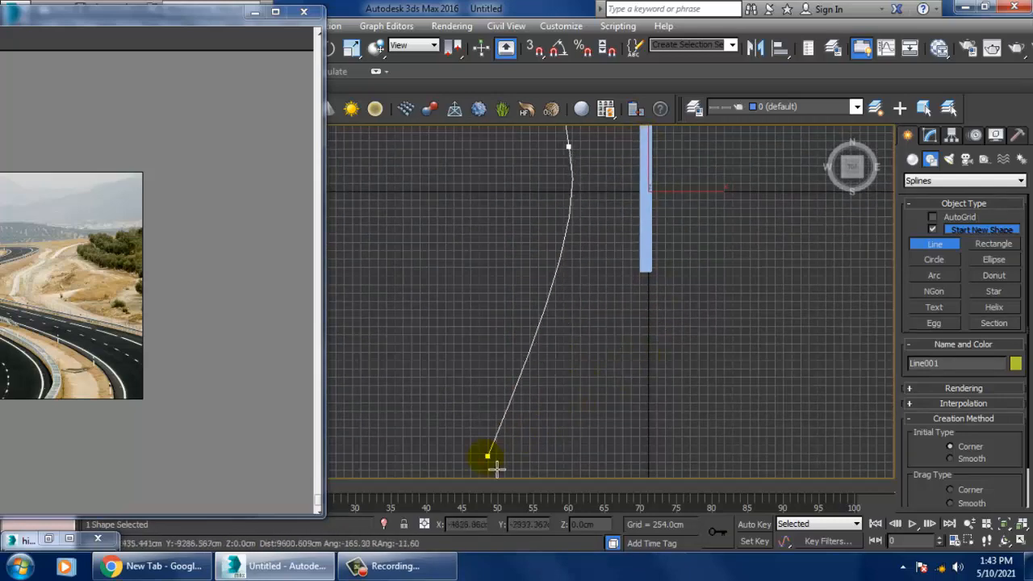
left_click_drag(487, 456, 413, 493)
right_click(413, 493)
right_click(413, 493)
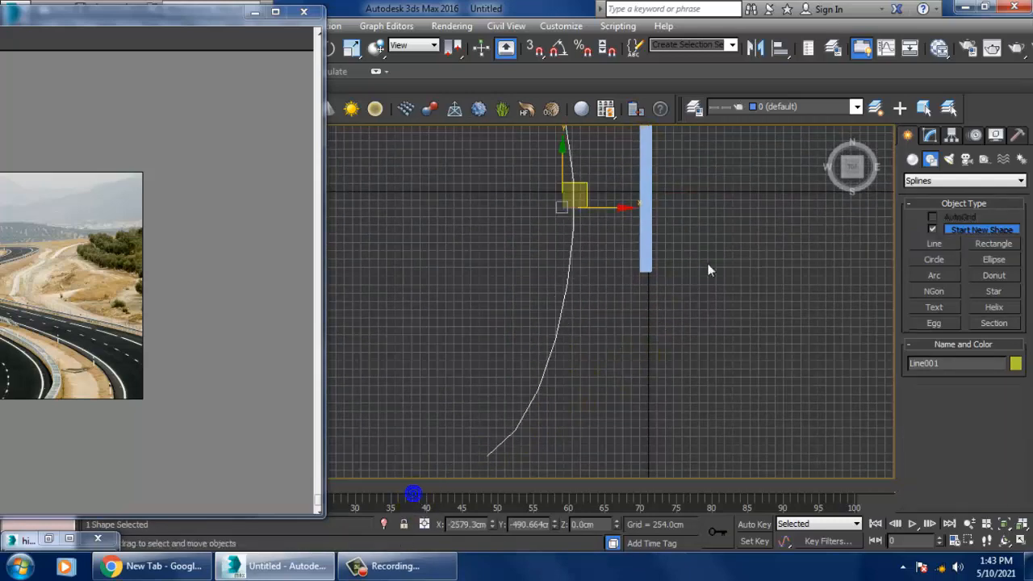
- Check the curved line against the plane in the Perspective view and delete the line
middle_click_drag(708, 269, 715, 308)
key("alt+w")
middle_click(802, 363)
key("alt+w")
middle_click_drag(646, 371, 592, 354, "alt")
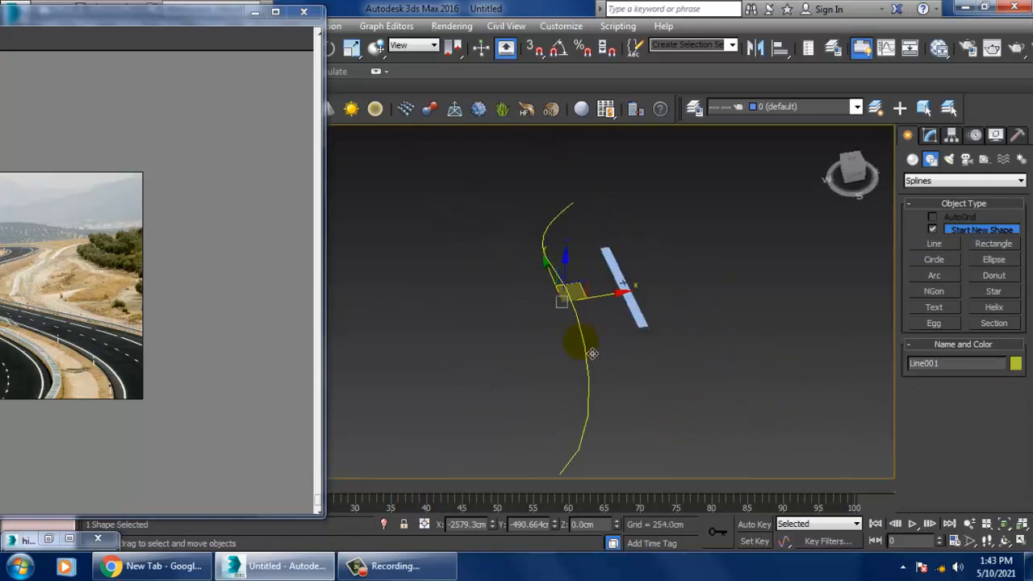
key("Delete")
- Draw a winding S-shaped line with smooth bends beside the plane in the Top view, following the road in the reference photo
left_click_drag(121, 15, 176, 21)
left_click(934, 244)
key("alt+w")
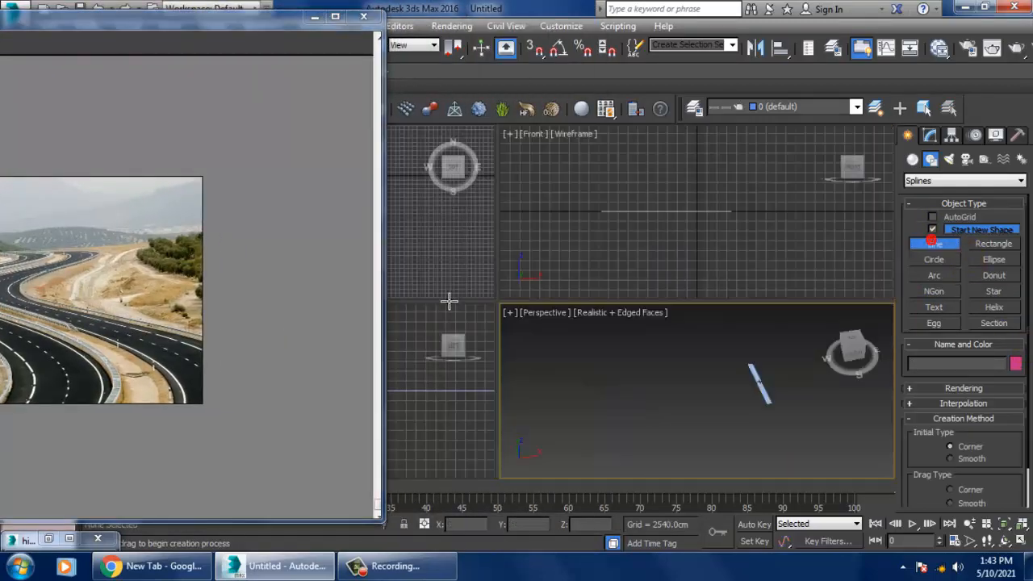
middle_click(457, 270)
key("alt+w")
middle_click_drag(470, 223, 564, 334)
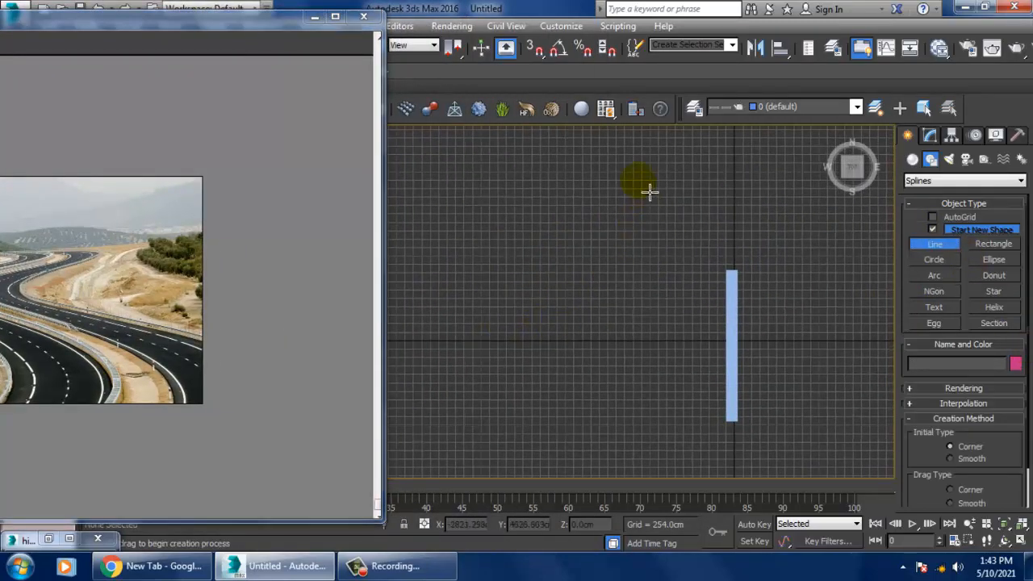
left_click(606, 164)
left_click(675, 243)
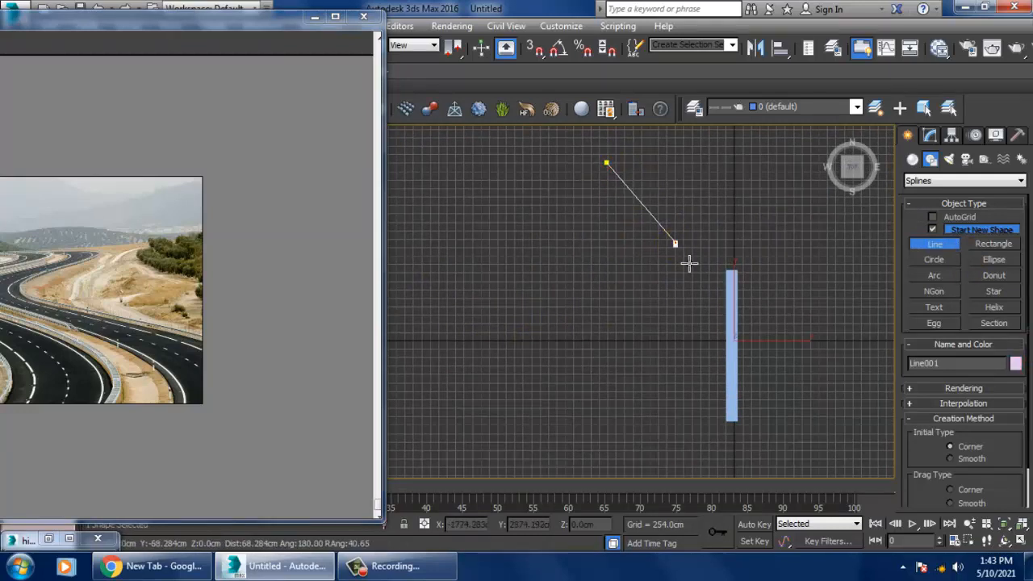
left_click(666, 302)
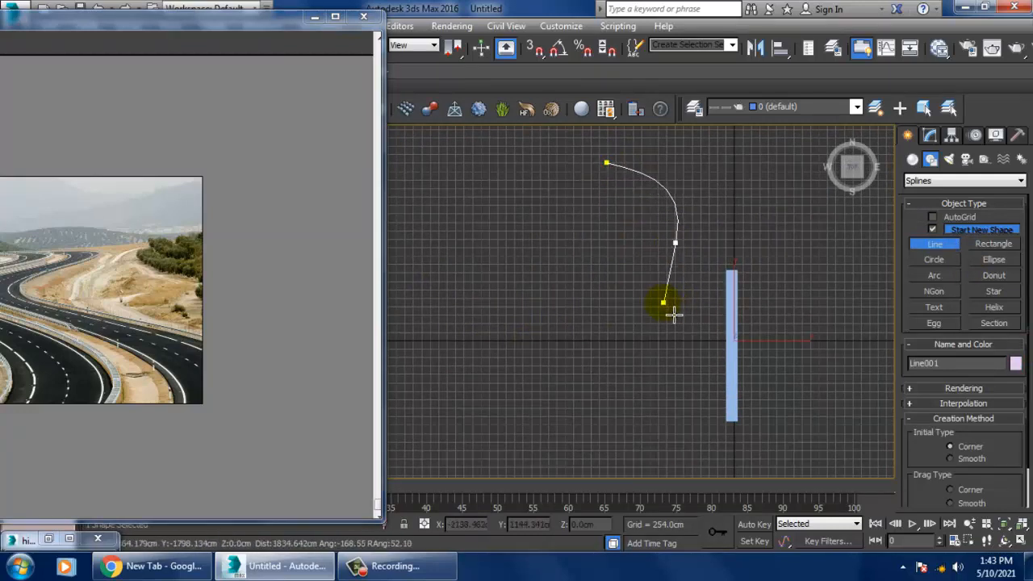
left_click(622, 382)
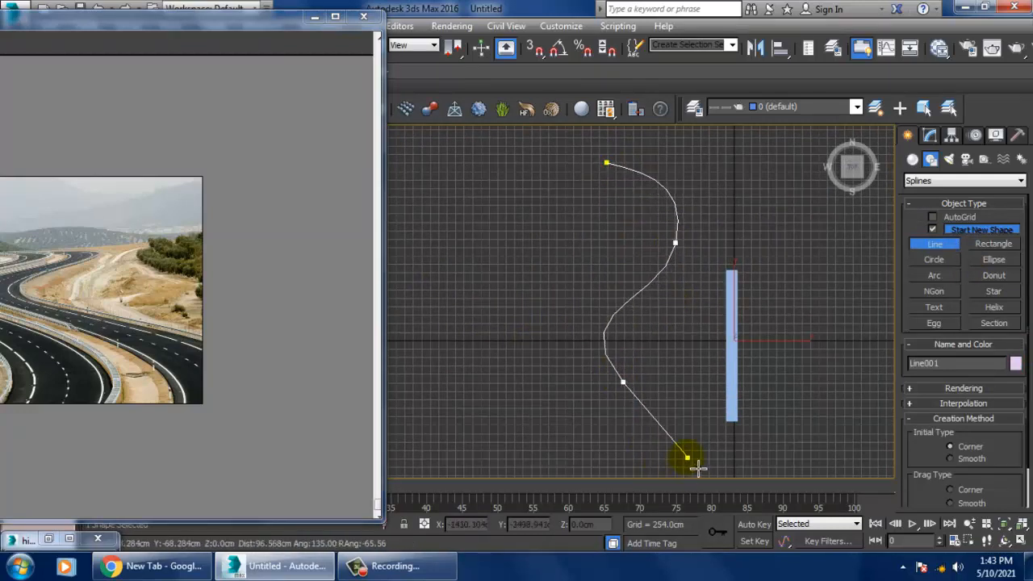
scroll(694, 403, "down", 3)
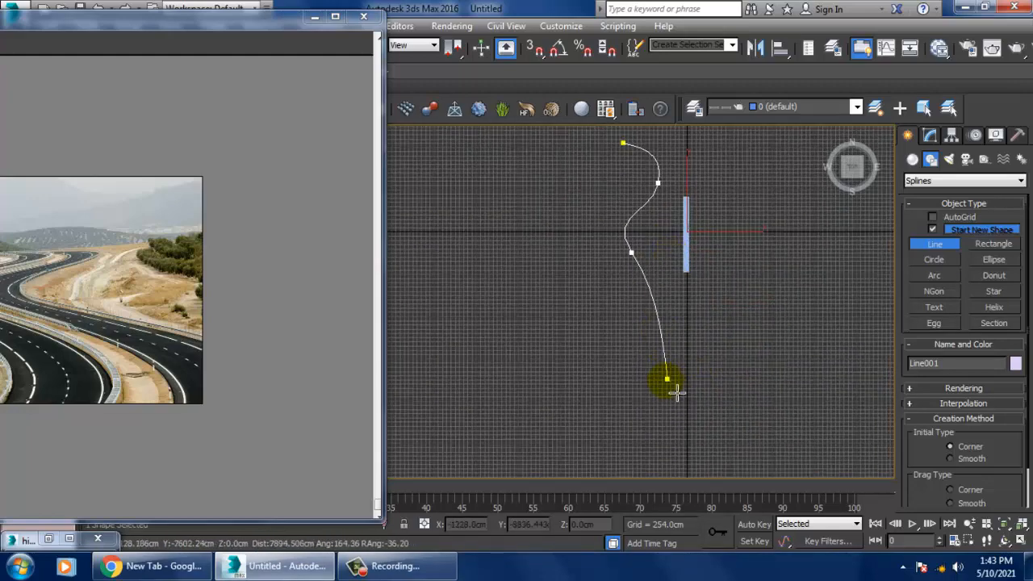
left_click(626, 407)
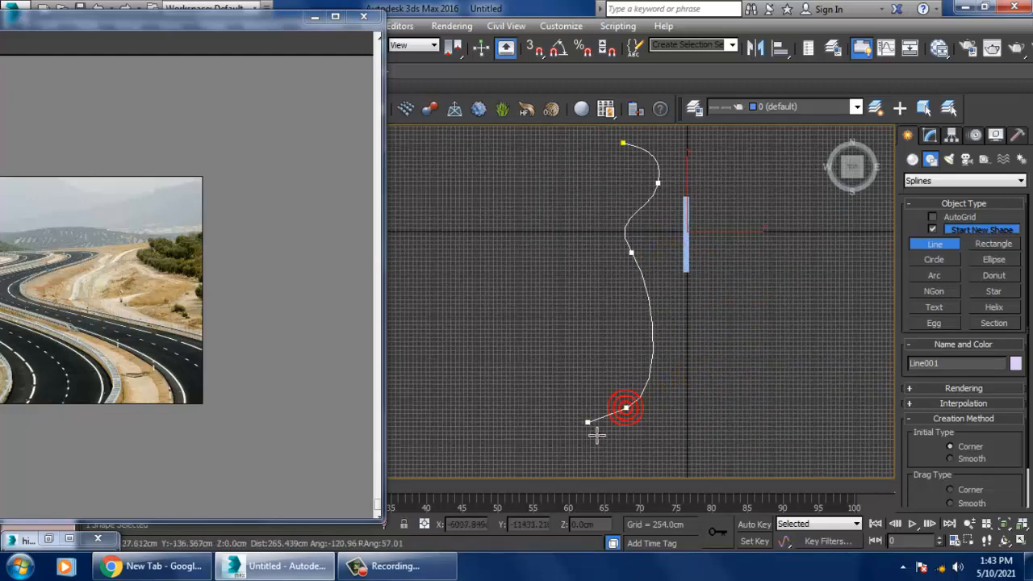
right_click(604, 447)
right_click(604, 447)
- Move the line's upper end vertex farther up to lengthen the first bend, and leave vertex editing in the Perspective view
scroll(686, 283, "up", 3)
middle_click_drag(661, 235, 692, 331)
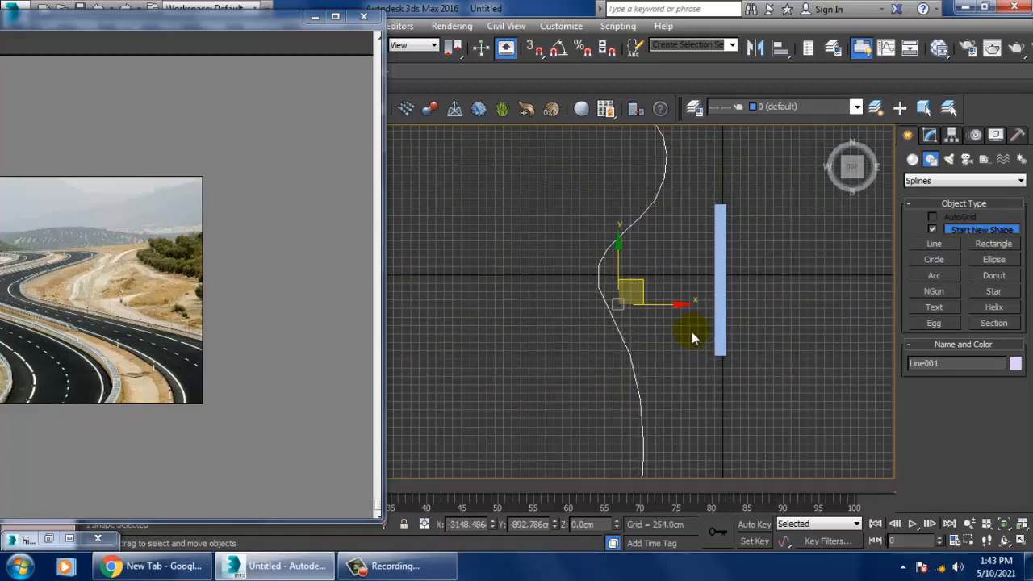
key("1")
left_click_drag(645, 304, 654, 366)
left_click_drag(607, 153, 699, 212)
middle_click_drag(719, 219, 709, 296)
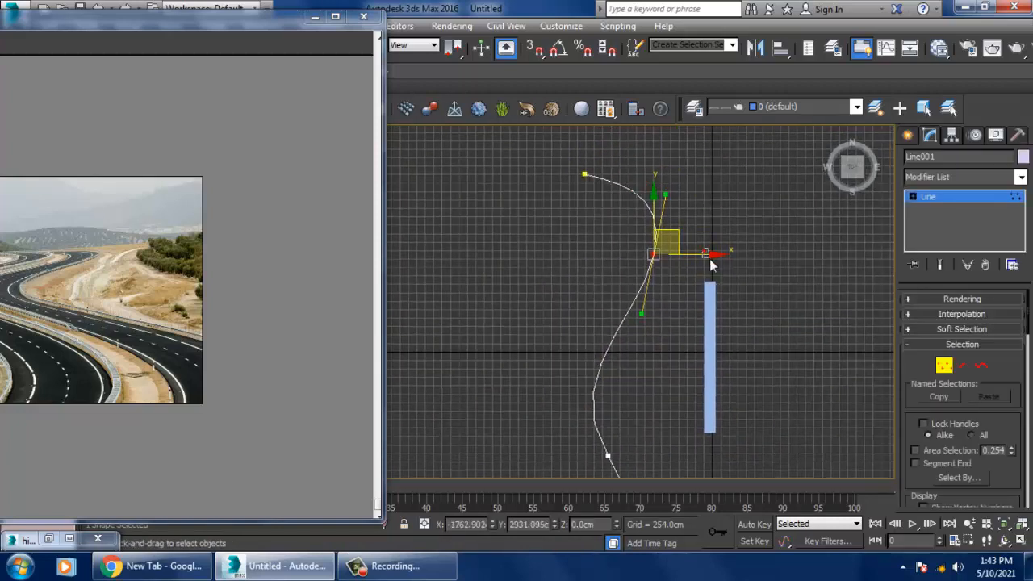
left_click_drag(636, 200, 555, 139)
middle_click_drag(597, 130, 614, 212)
left_click_drag(607, 164, 606, 160)
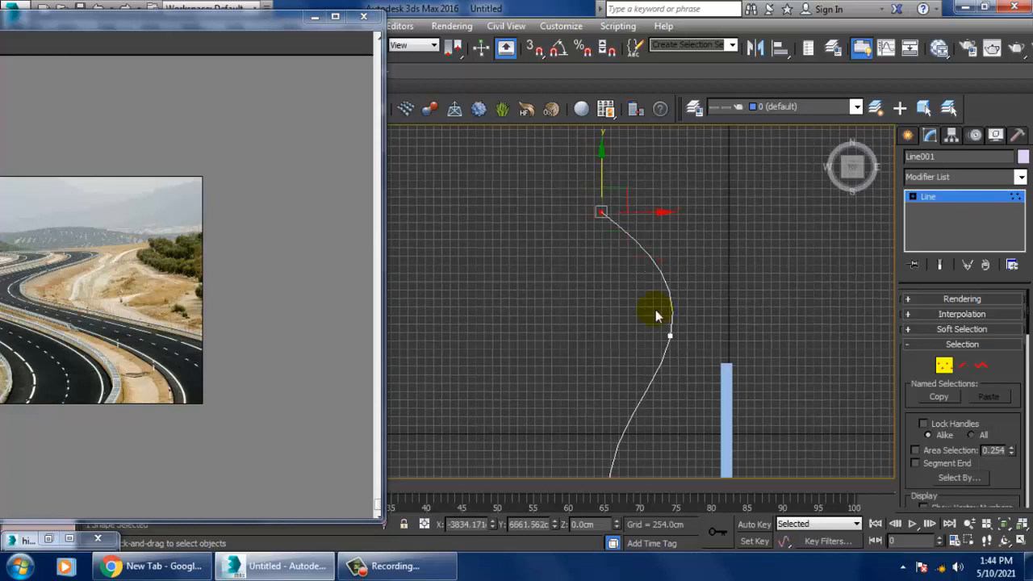
middle_click_drag(703, 279, 667, 144)
key("p")
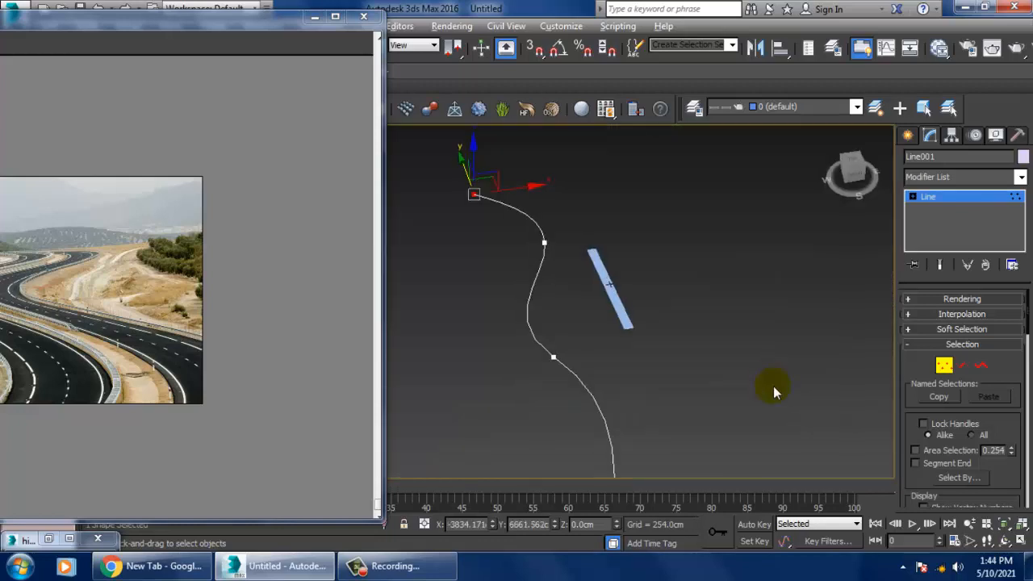
middle_click_drag(773, 387, 679, 320, "alt")
middle_click_drag(679, 320, 731, 384)
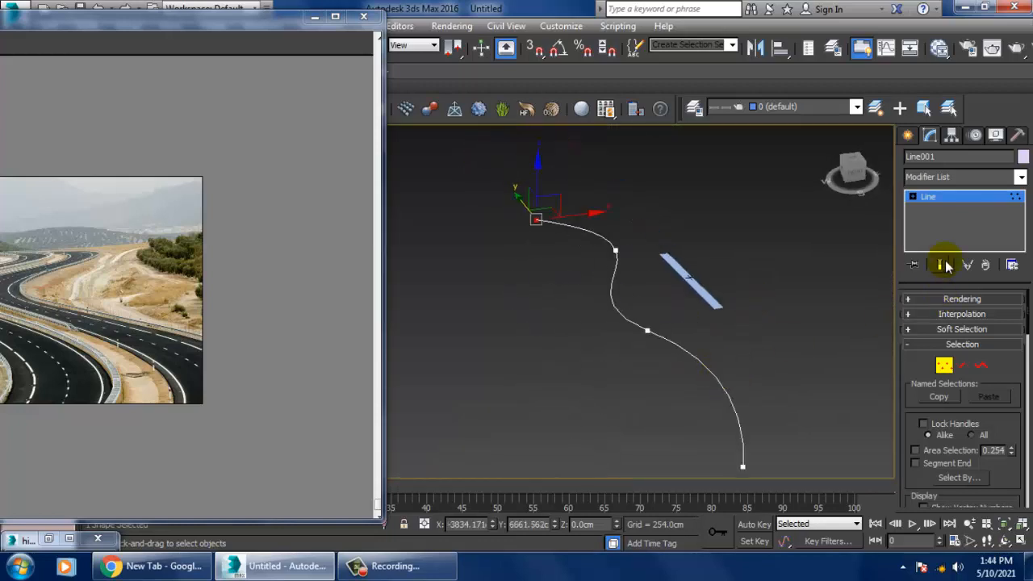
left_click(959, 202)
- Stretch the plane along its length to a Y scale of about 547% and widen it along X
key("r")
left_click(704, 294)
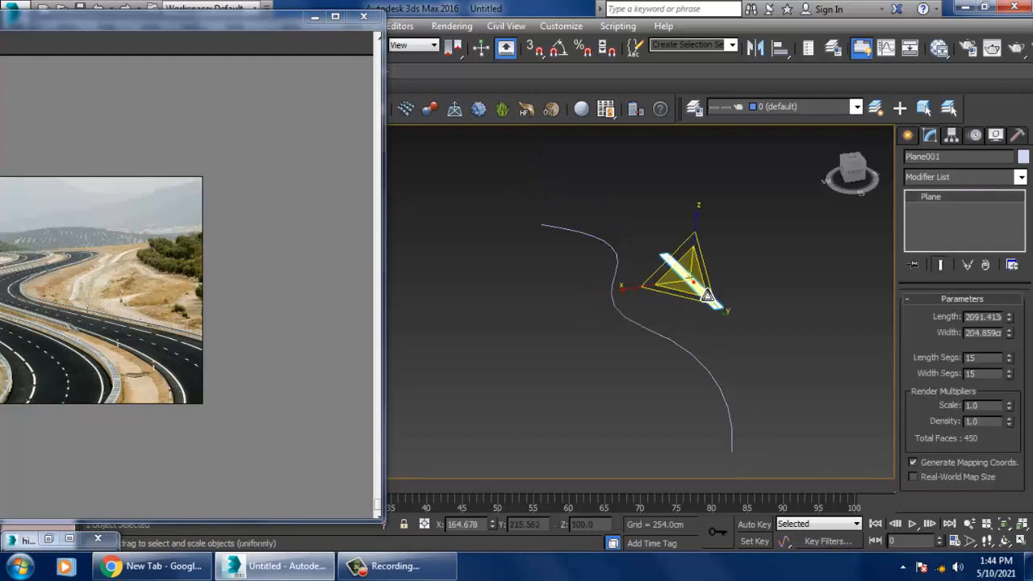
scroll(707, 296, "up", 2)
left_click_drag(719, 314, 765, 367)
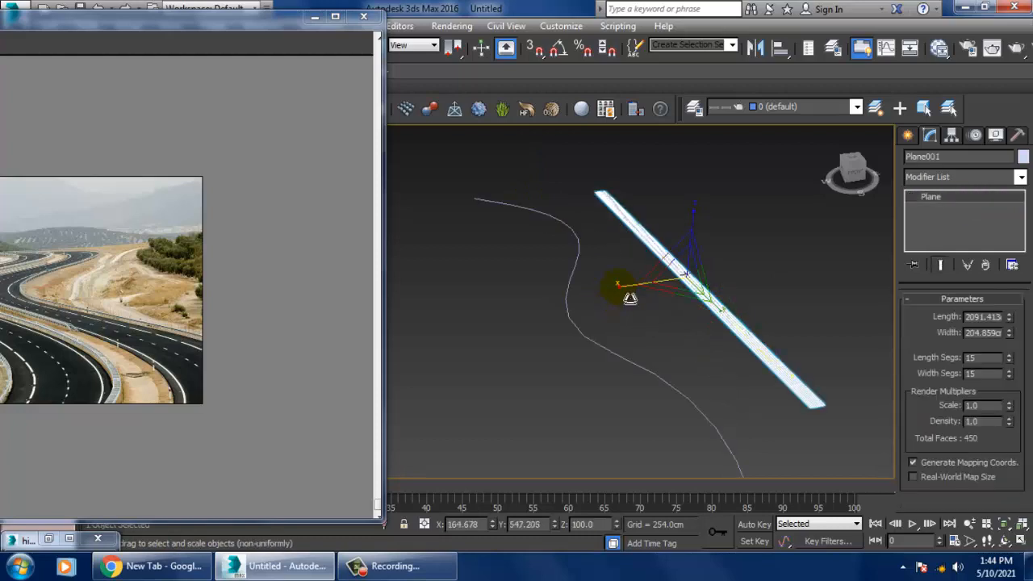
left_click_drag(630, 299, 445, 308)
middle_click_drag(812, 330, 743, 372, "alt")
key("w")
- Create a Standard material in the Slate Material Editor and choose a Bitmap map for its diffuse color
scroll(708, 353, "up", 4)
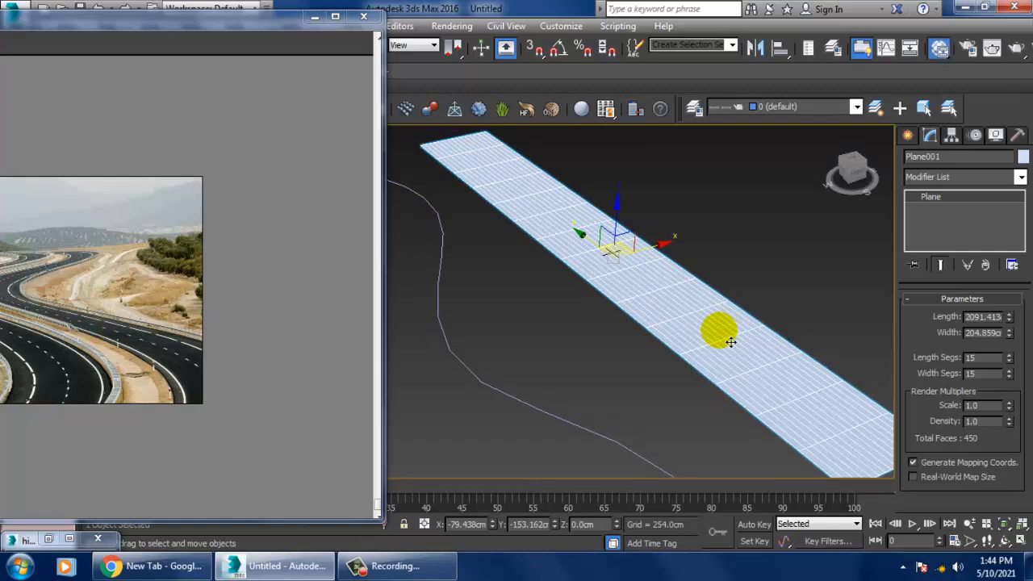
key("m")
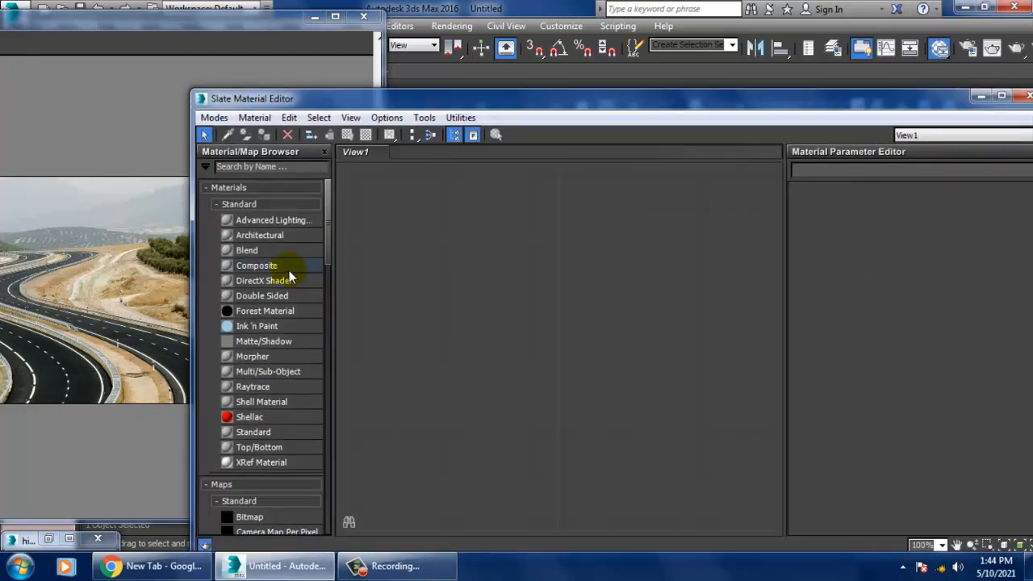
left_click_drag(578, 298, 578, 299)
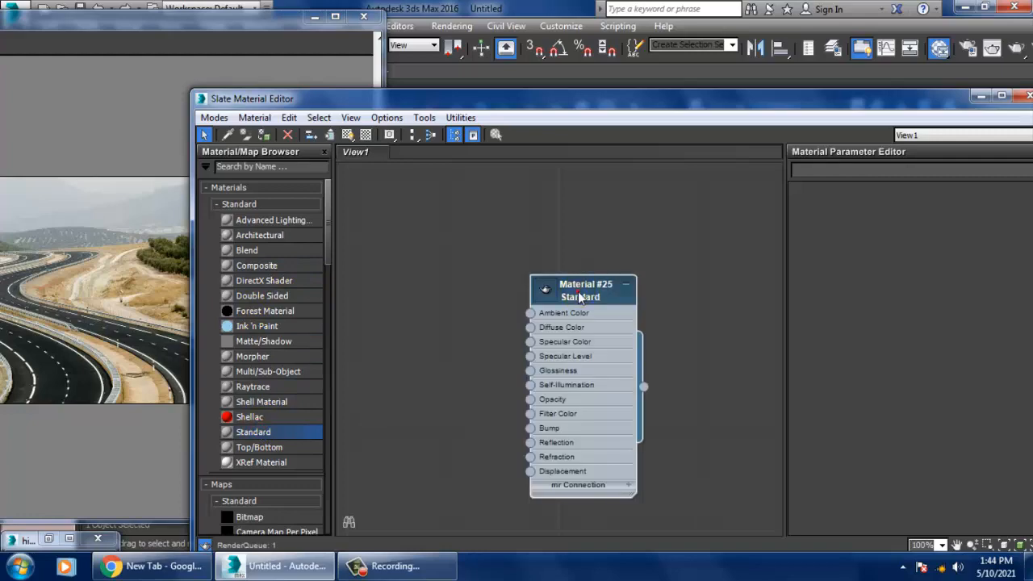
double_click(577, 290)
left_click(898, 283)
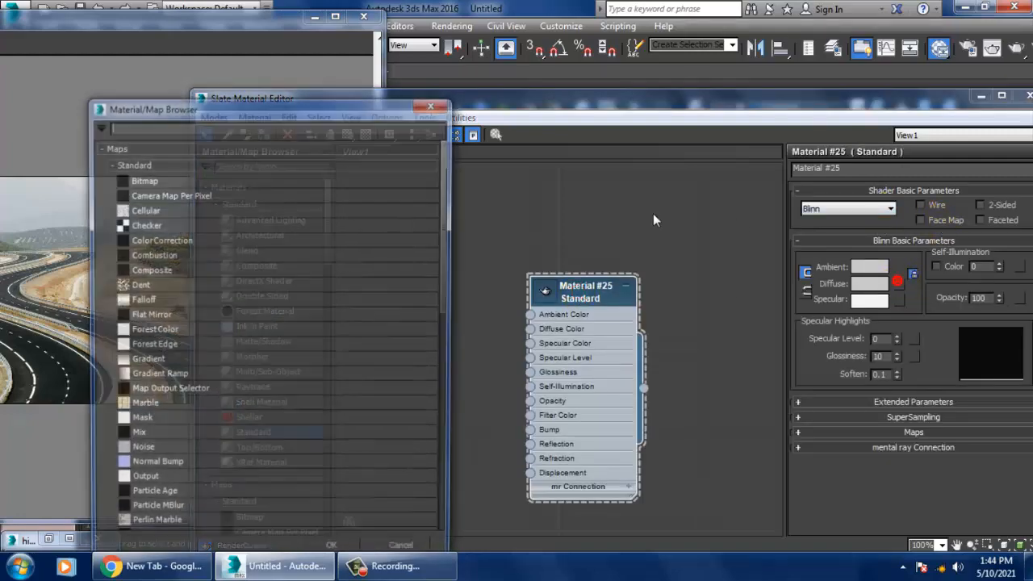
double_click(153, 188)
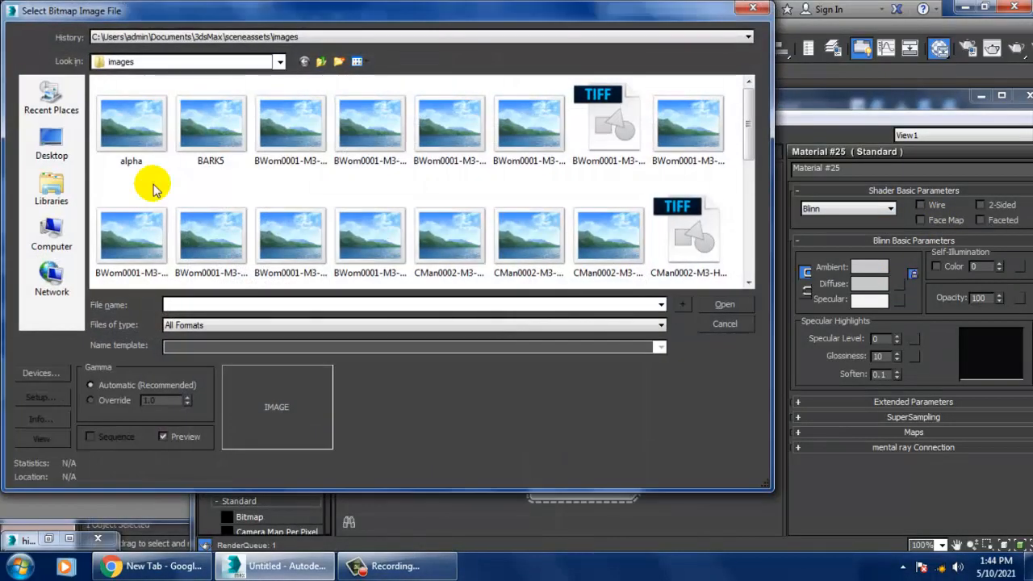
- Load the image between hqdefault and tv units in the May 2021 folder on drive D as the diffuse bitmap
left_click(49, 236)
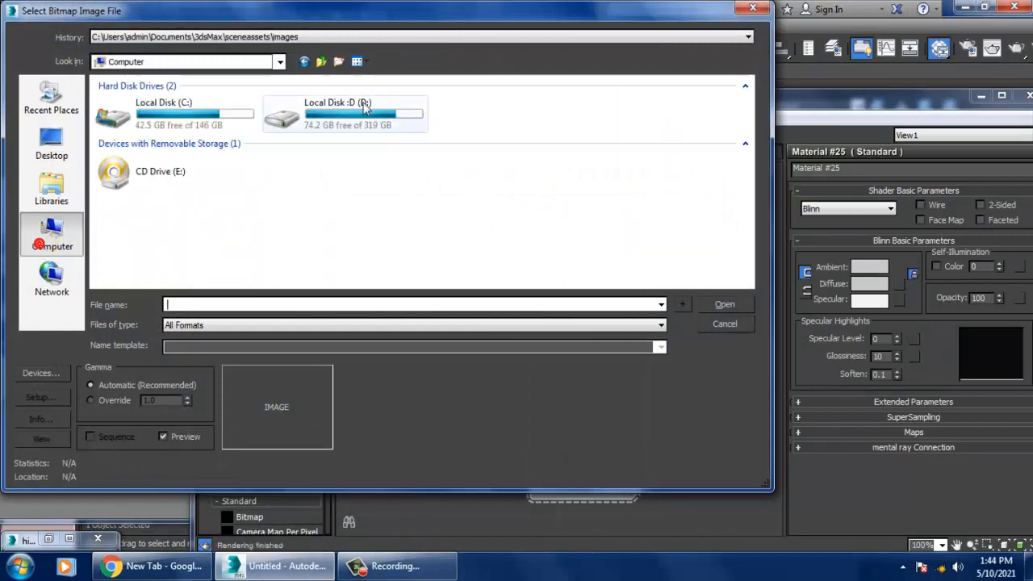
double_click(339, 111)
left_click(365, 174)
key("m")
double_click(141, 116)
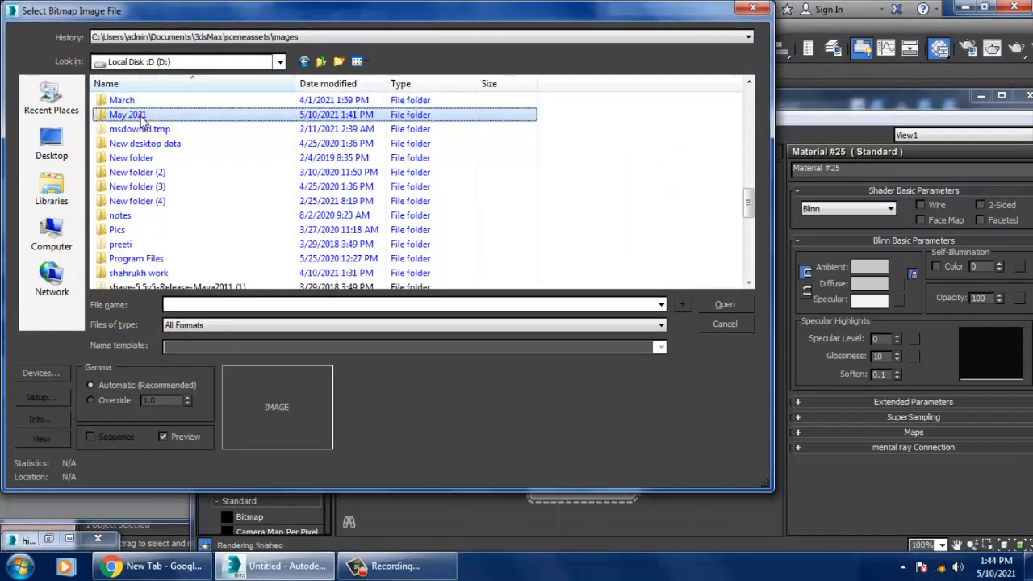
left_click_drag(750, 133, 751, 242)
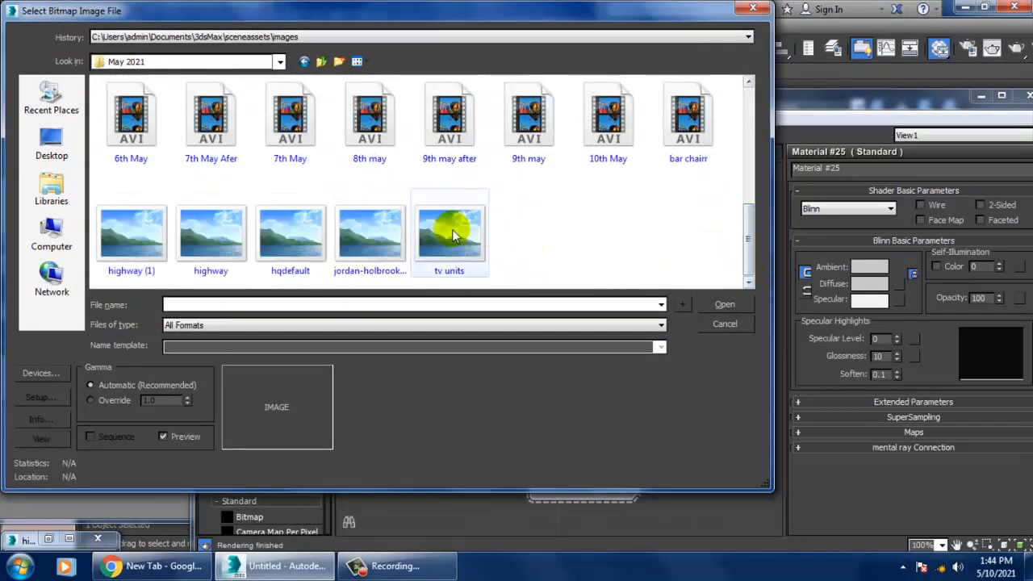
double_click(380, 234)
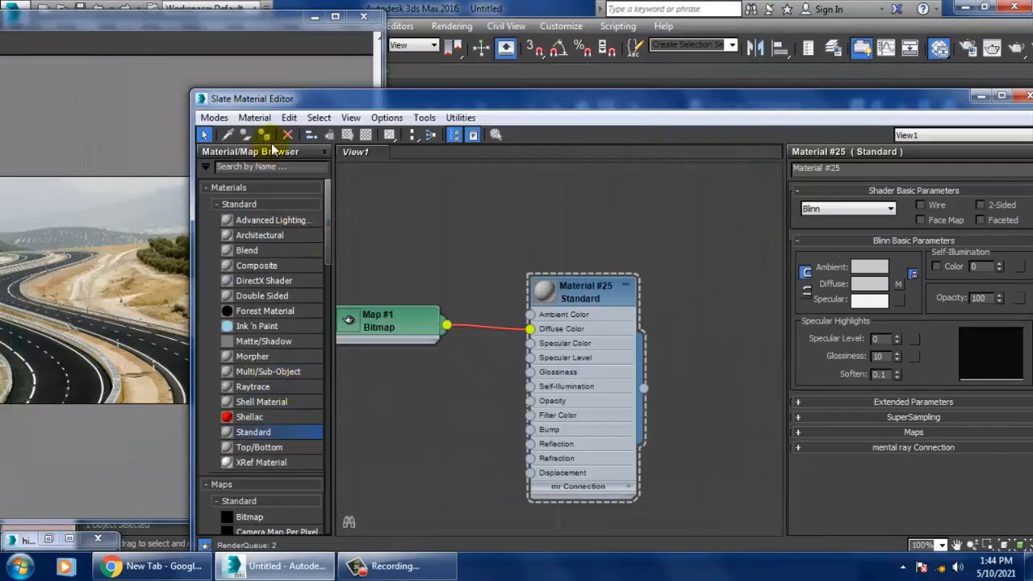
- Show the Standard material's bitmap shaded on the plane in the viewport, and move the material editor aside to check the road texture
left_click(573, 292)
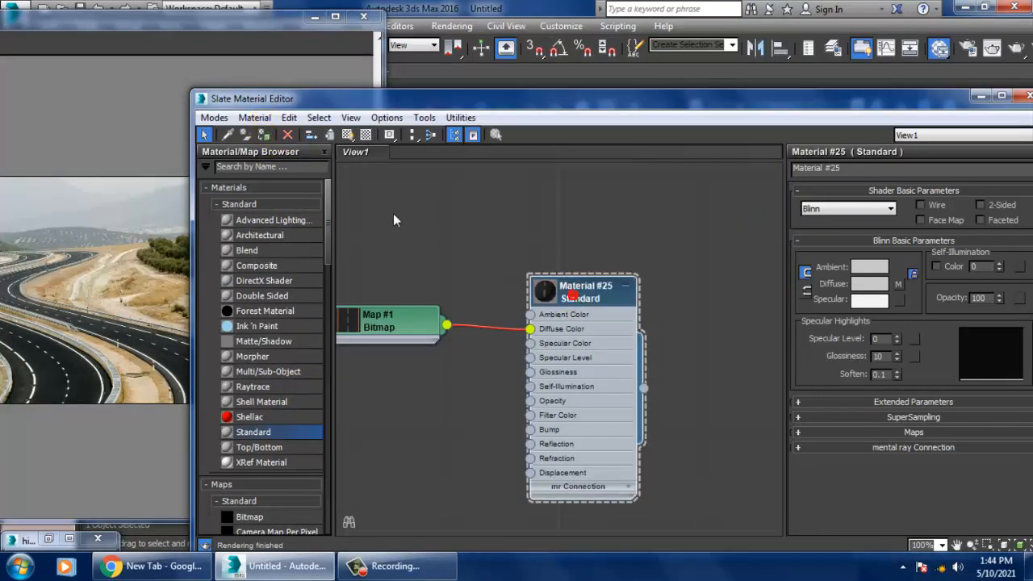
left_click(347, 134)
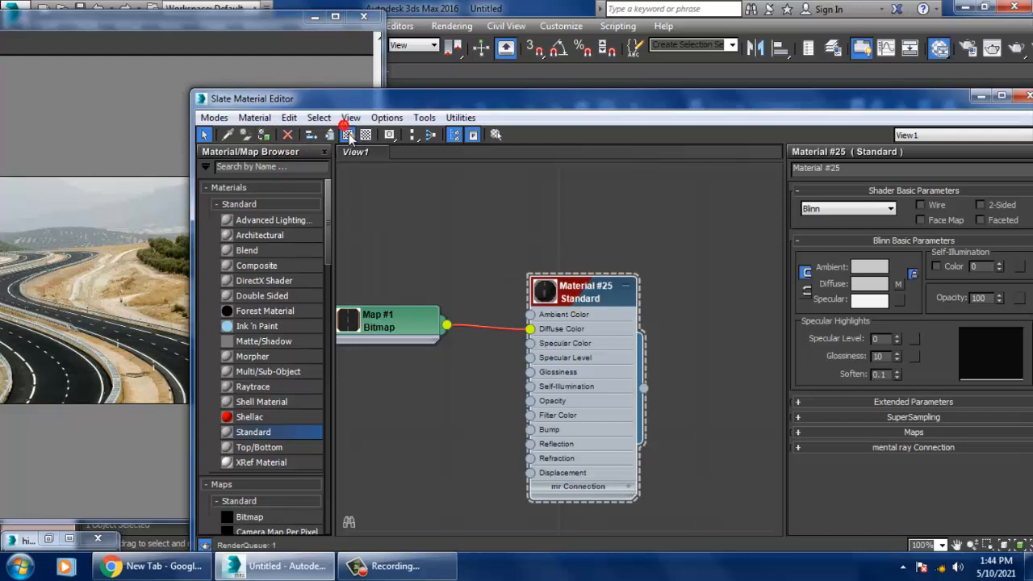
left_click_drag(899, 105, 76, 300)
scroll(701, 308, "up", 2)
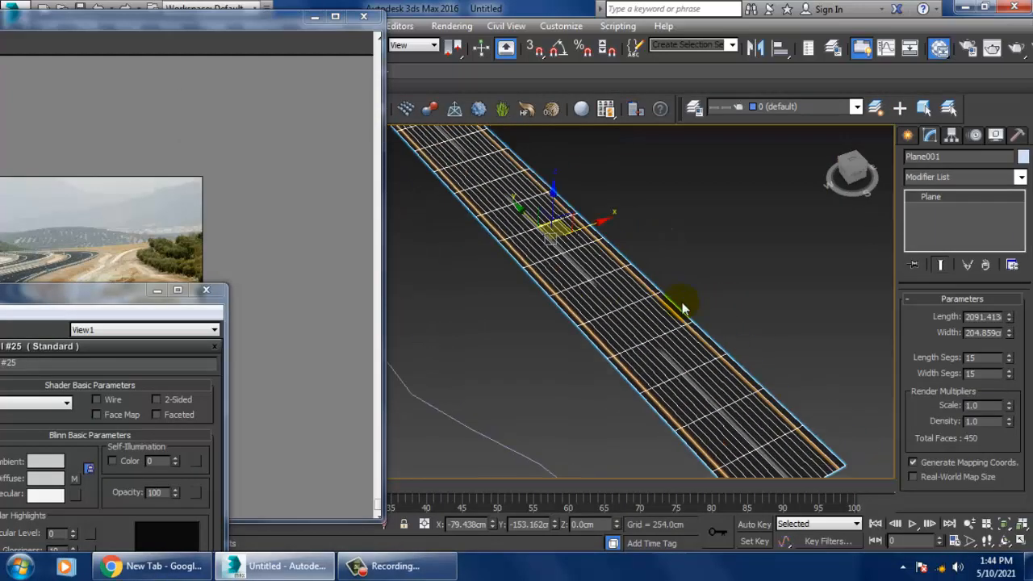
scroll(716, 322, "down", 3)
middle_click_drag(717, 322, 746, 319, "alt")
left_click_drag(70, 305, 359, 210)
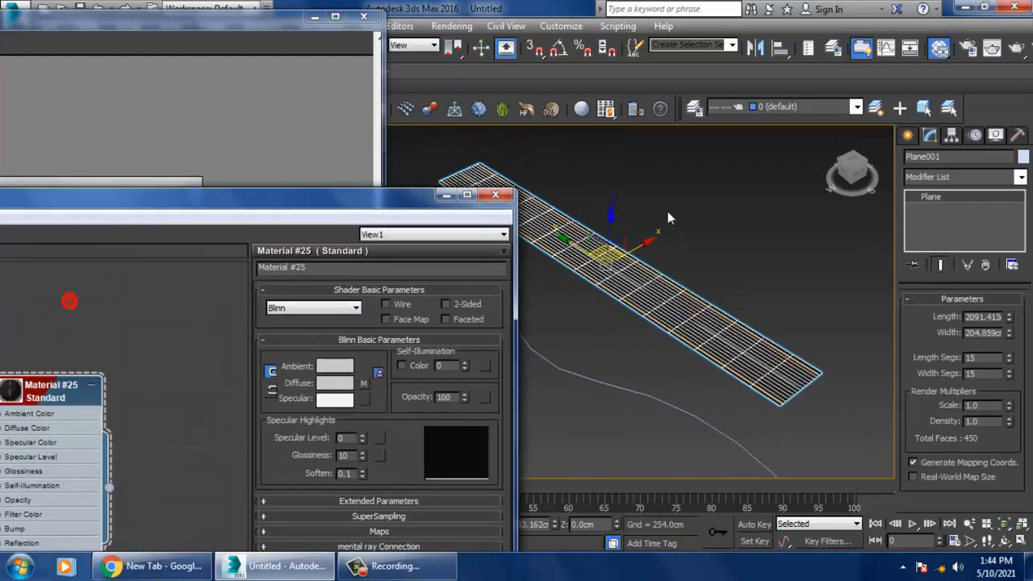
middle_click_drag(667, 211, 594, 336, "alt")
left_click_drag(264, 186, 346, 103)
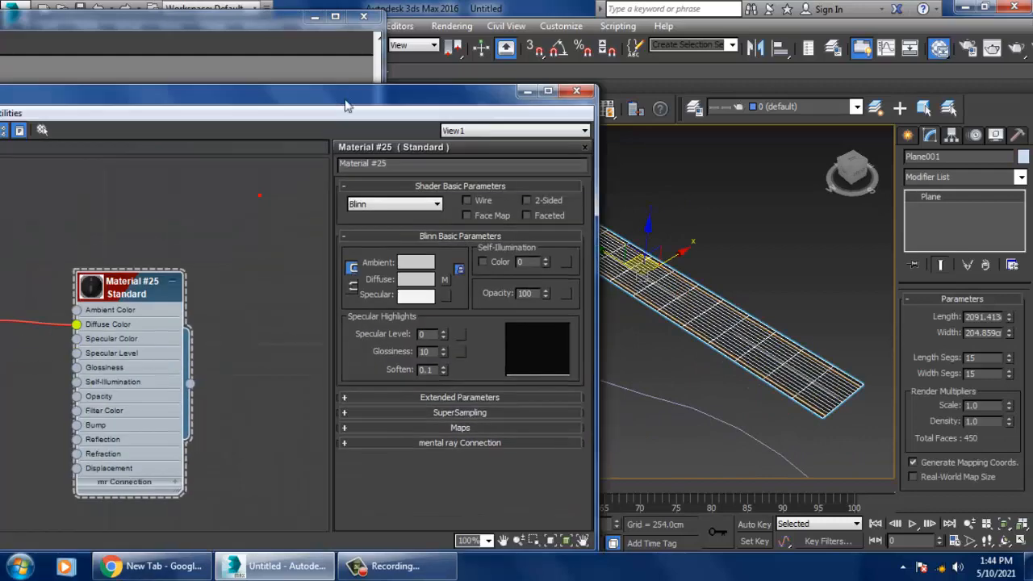
- Open the diffuse bitmap's coordinates and try a U tiling of 5
left_click(446, 279)
double_click(439, 259)
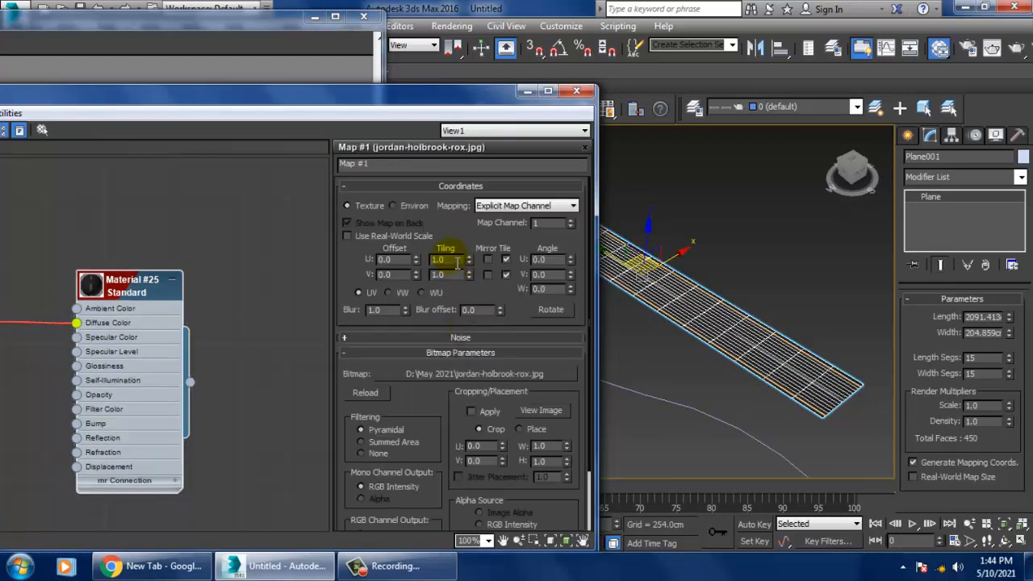
type("5")
key("Return")
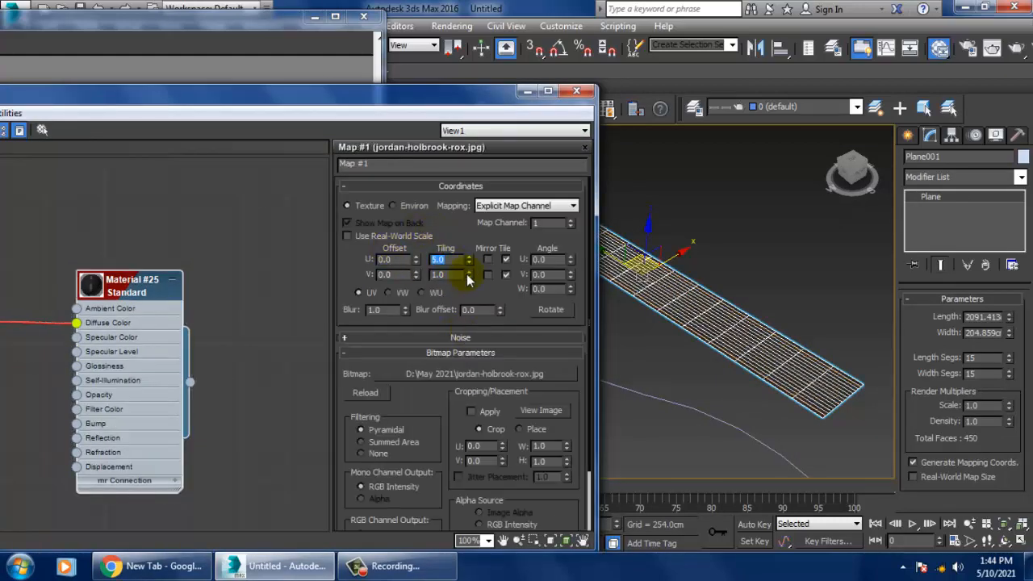
- Return the bitmap's U tiling to 1, increase its V tiling along the road, and view the plane without edged faces
type("1")
key("Tab")
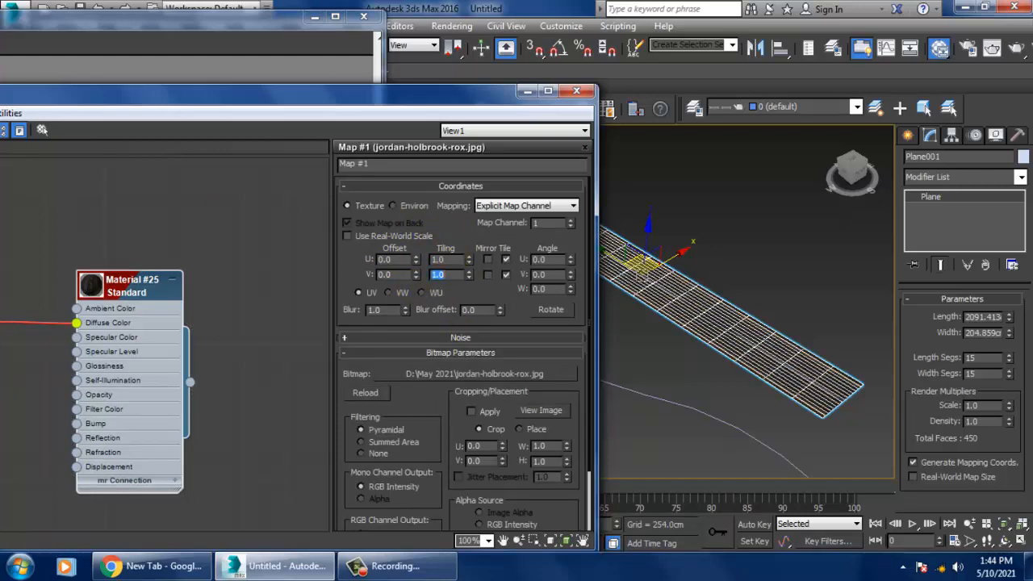
left_click(527, 90)
middle_click_drag(675, 177, 647, 377)
key("F4")
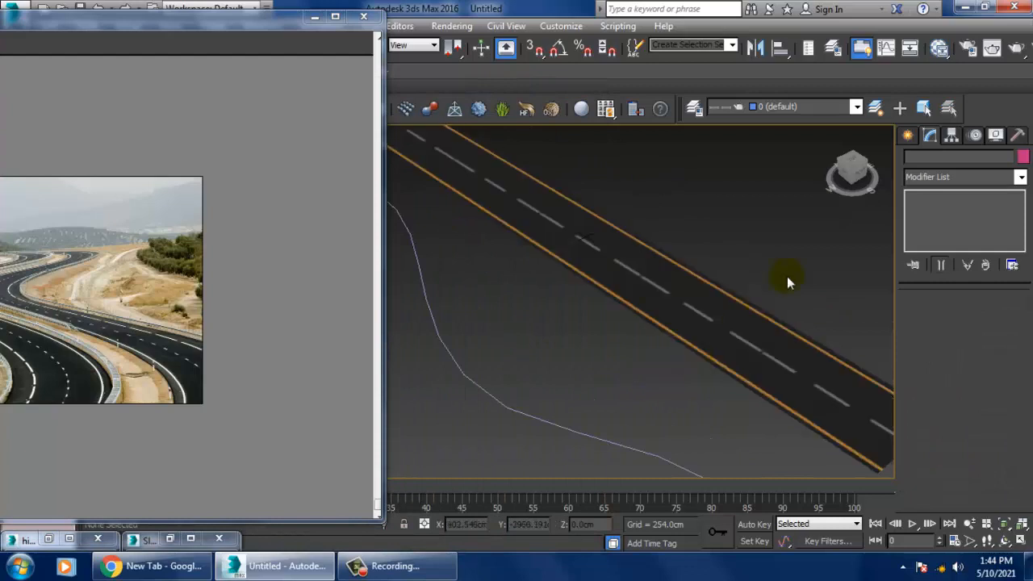
- Select the textured road plane and scale it wider along X
middle_click_drag(802, 243, 714, 300, "alt")
scroll(714, 299, "down", 1)
left_click(705, 347)
middle_click_drag(705, 347, 761, 350, "alt")
left_click_drag(788, 347, 804, 355)
key("w")
middle_click_drag(804, 355, 694, 299, "alt")
key("r")
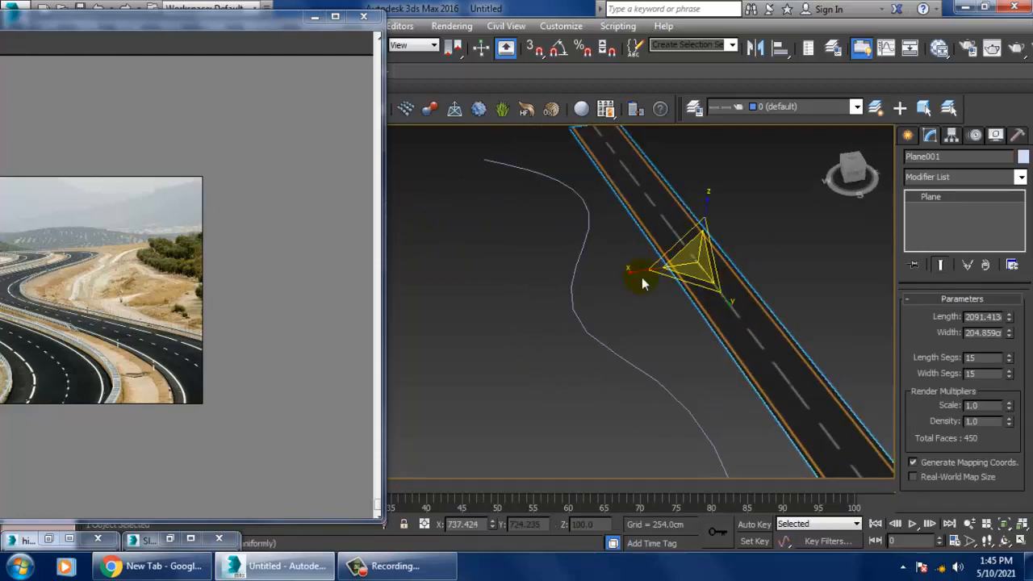
left_click_drag(653, 281, 625, 279)
middle_click_drag(629, 274, 710, 316, "alt")
key("w")
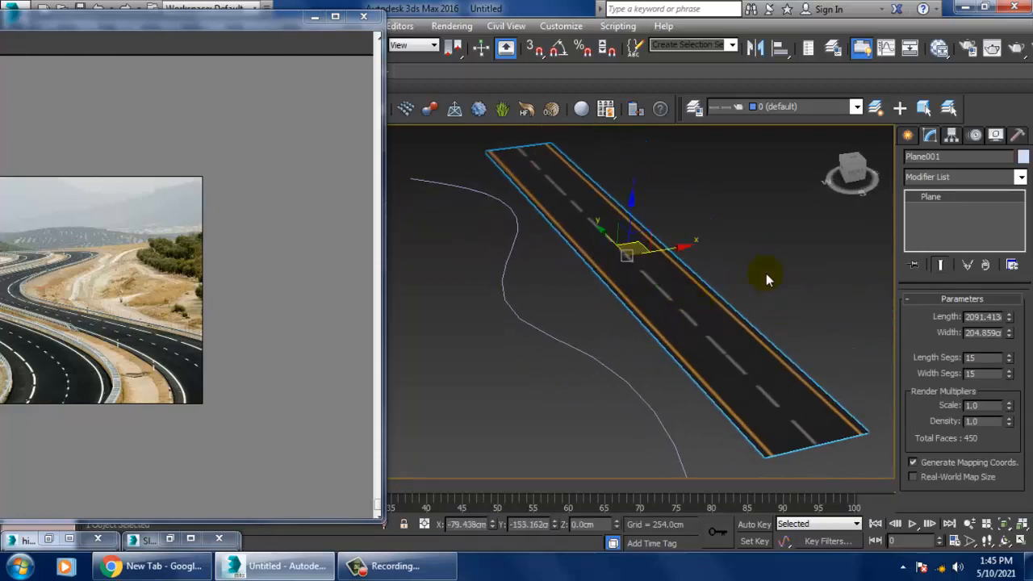
- Apply the object-space PathDeform modifier to the road plane
left_click(761, 249)
left_click(729, 370)
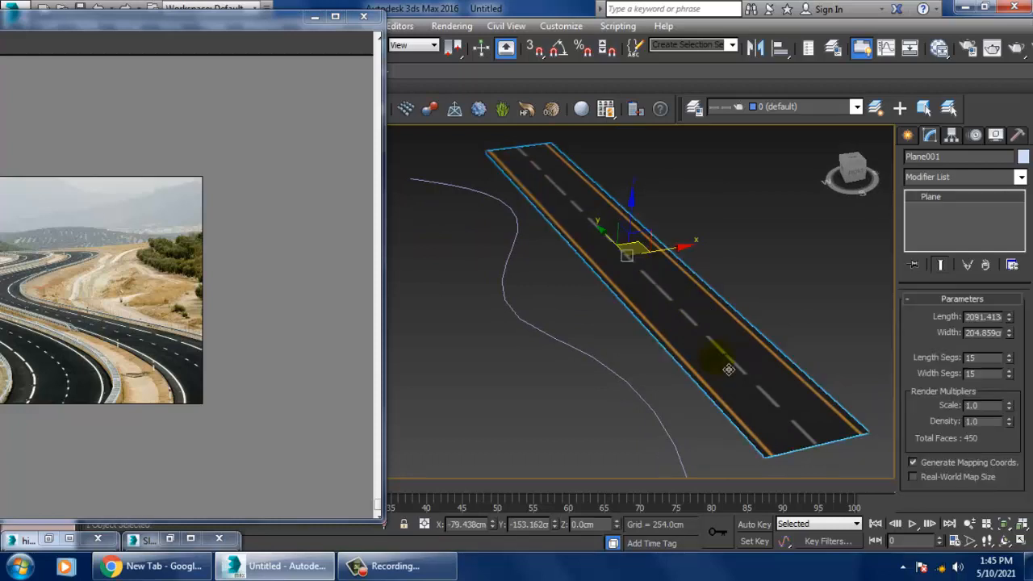
left_click(907, 135)
left_click(930, 135)
left_click(956, 176)
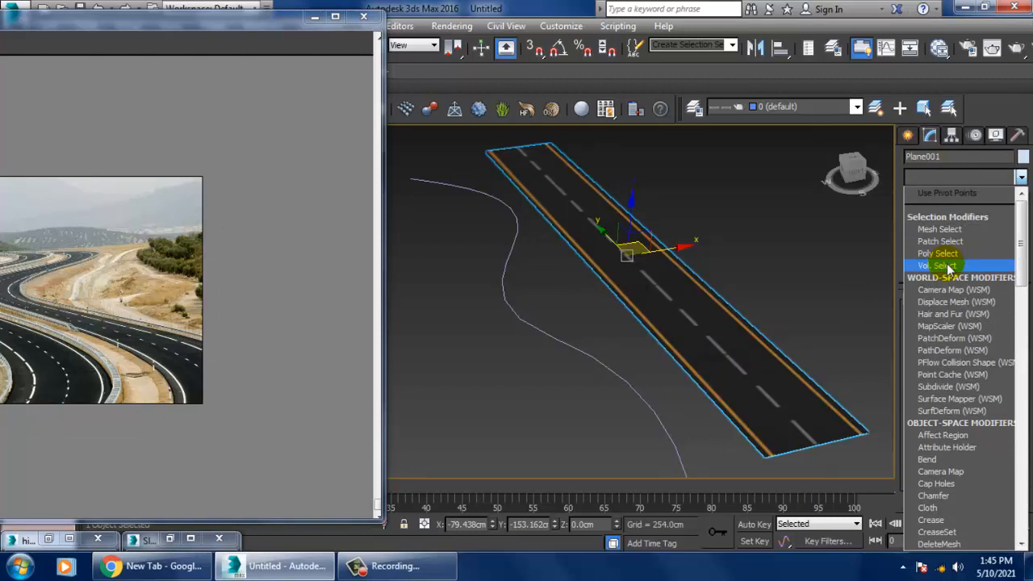
scroll(957, 355, "down", 5)
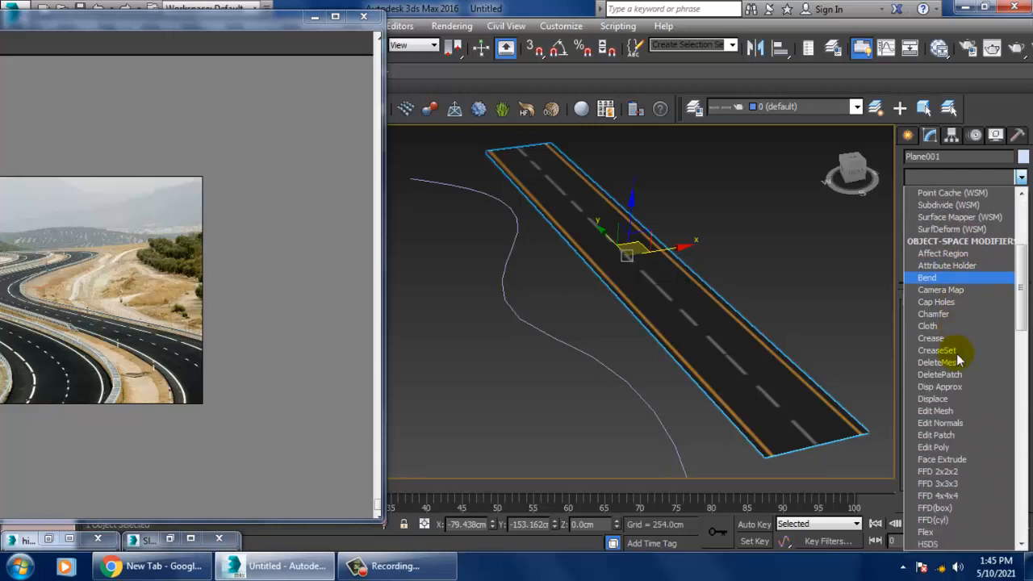
key("p")
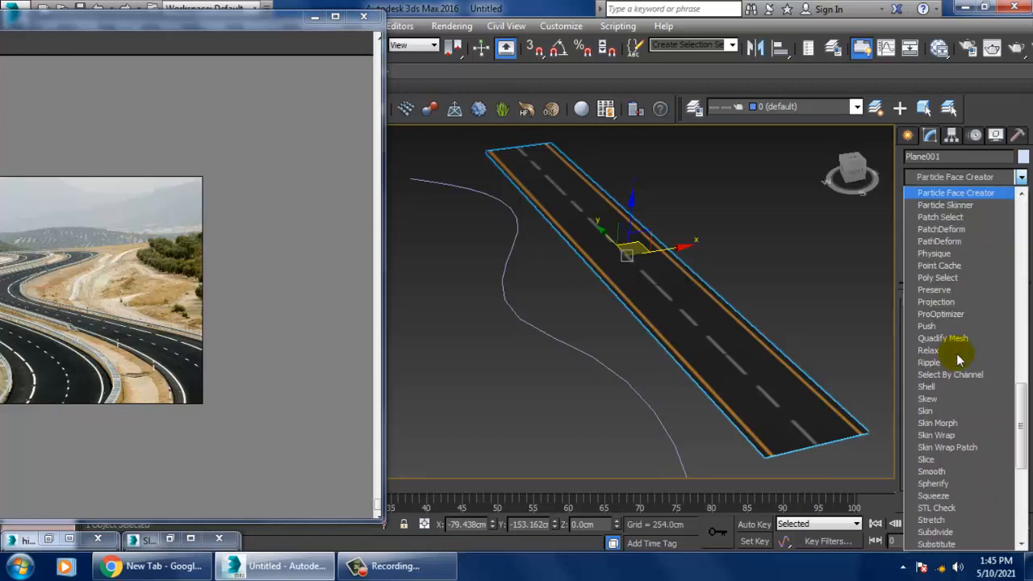
left_click(956, 243)
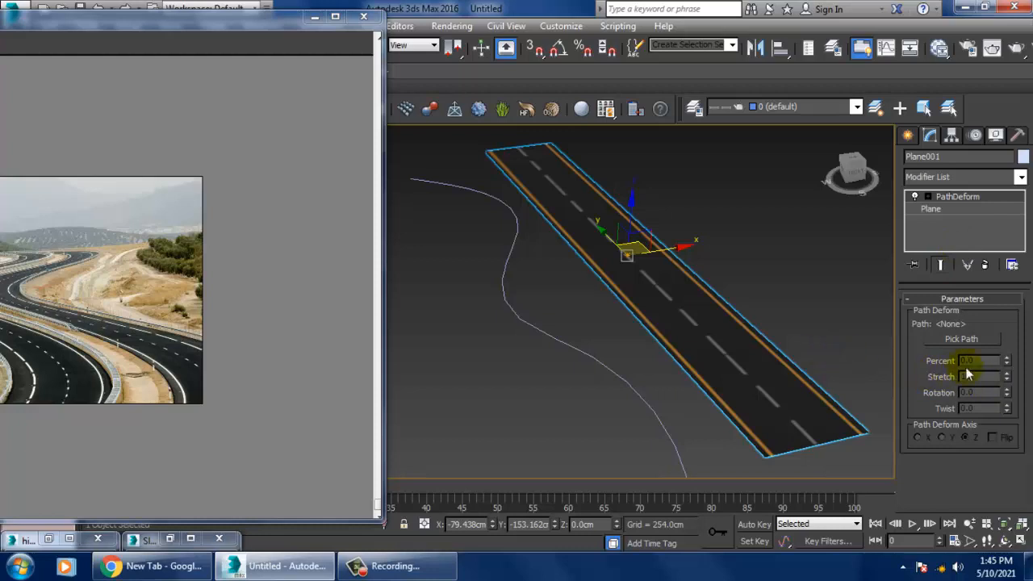
- Try the curved line as the PathDeform path, and remove the modifier from the plane
left_click(963, 339)
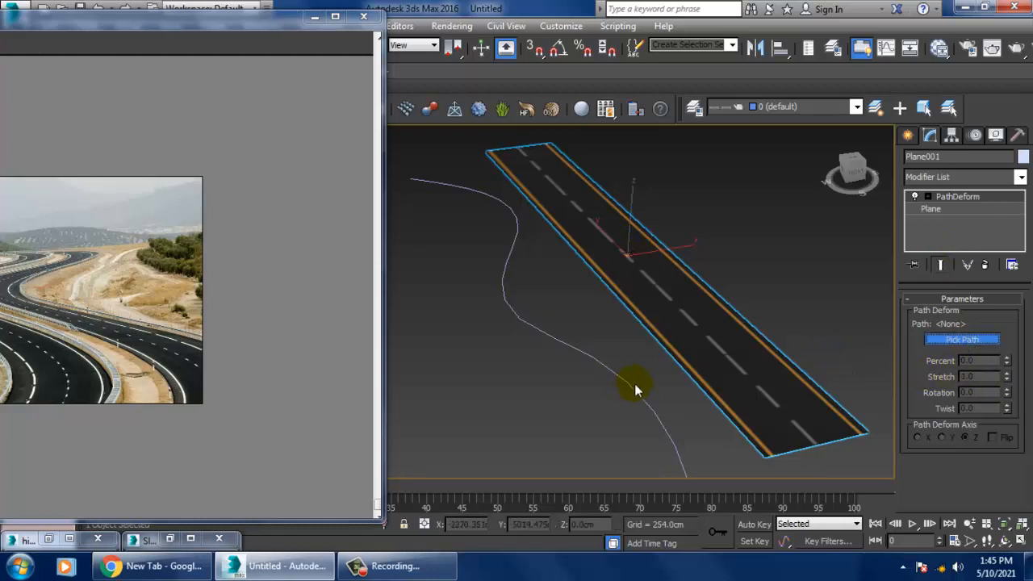
left_click(634, 385)
scroll(646, 387, "down", 4)
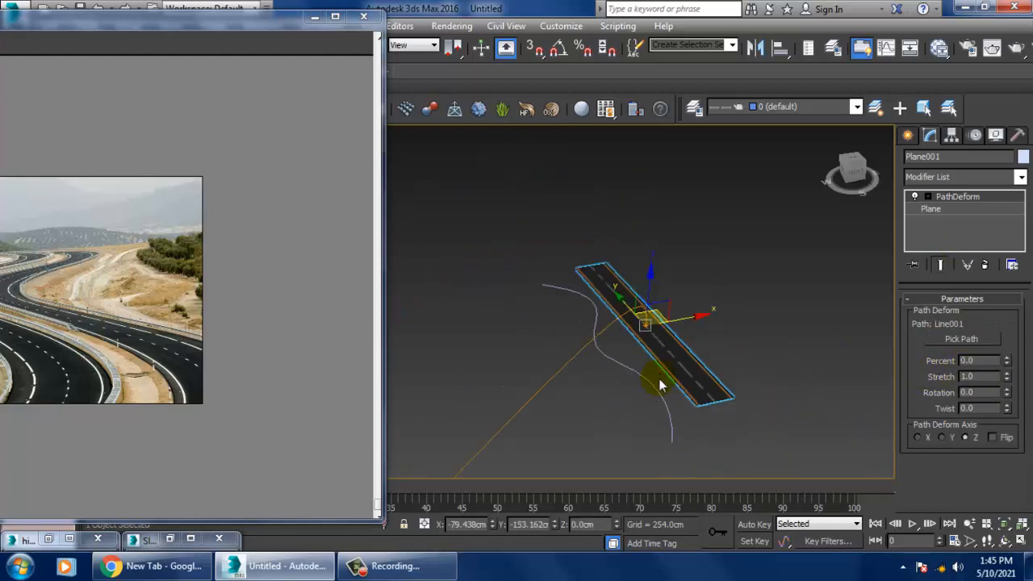
middle_click_drag(660, 386, 689, 366)
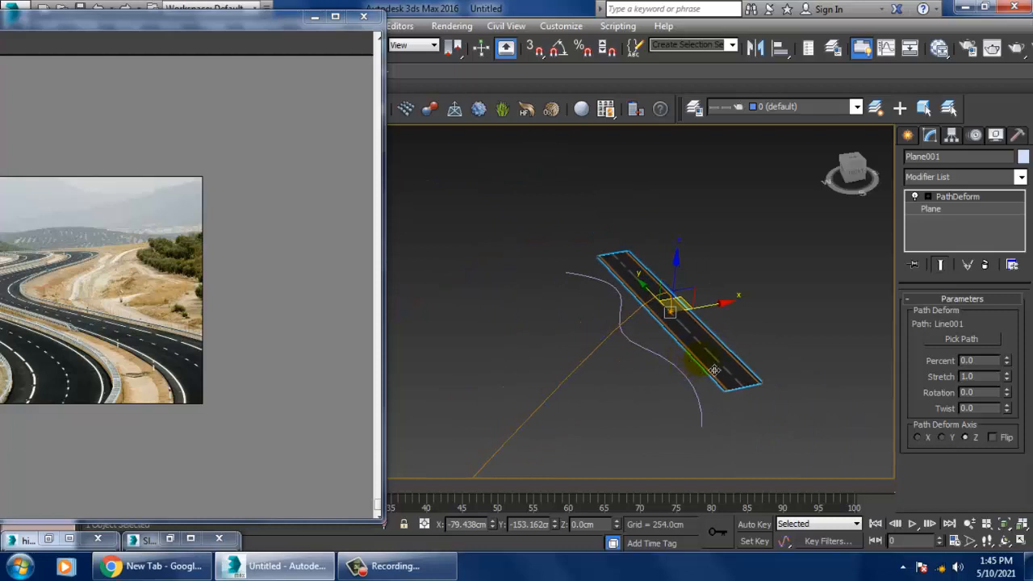
left_click(789, 301)
left_click(737, 372)
scroll(759, 392, "up", 3)
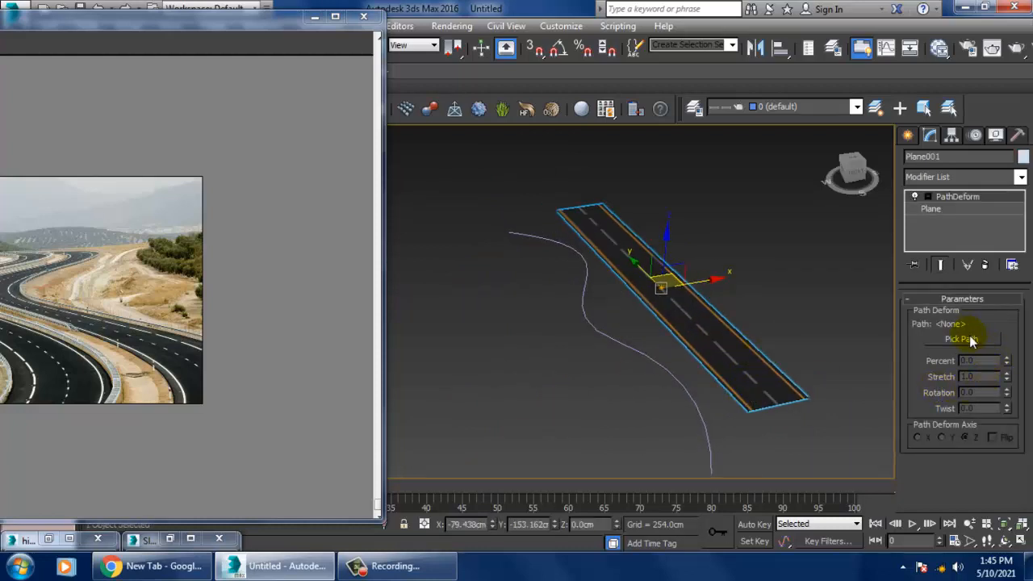
left_click(984, 265)
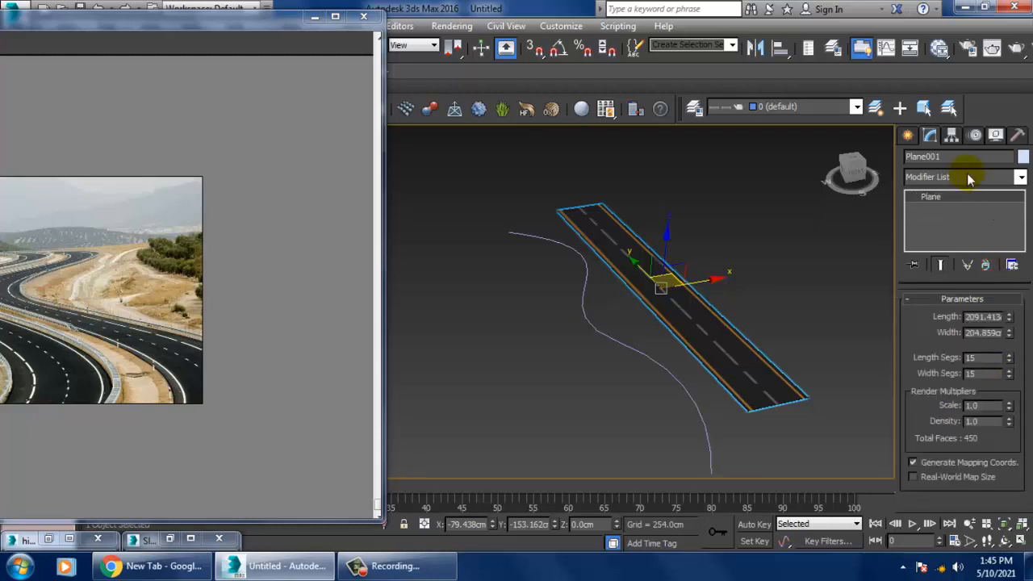
- Try to deform the plane with PatchDeform (WSM) using the curved line as the patch, and remove the modifier
left_click(967, 173)
key("p")
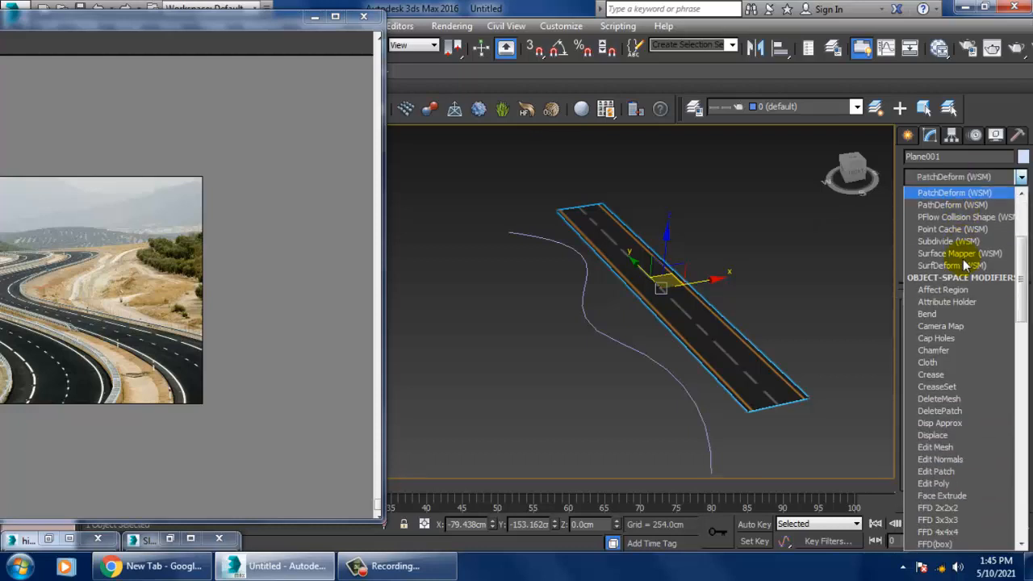
left_click(972, 196)
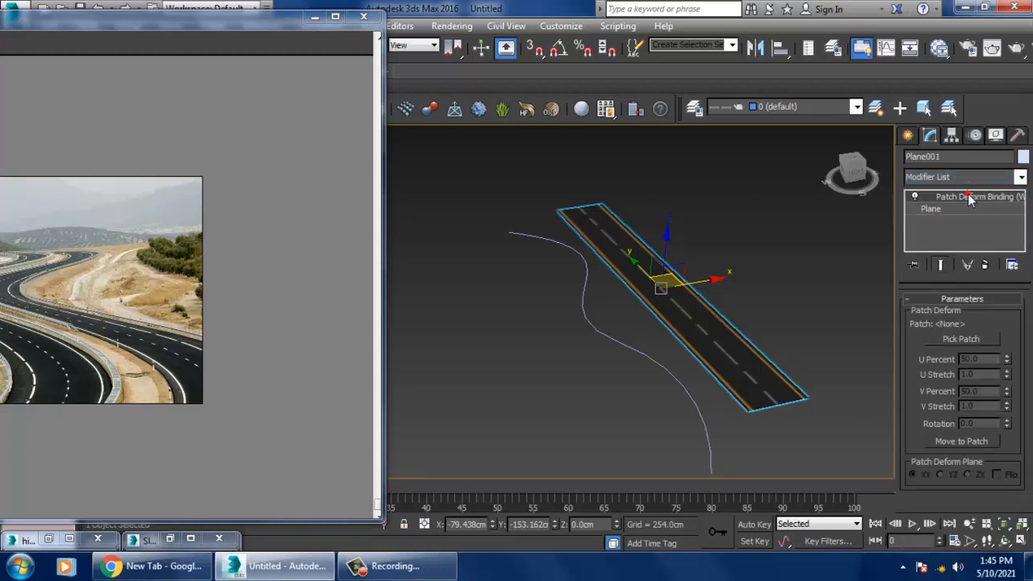
left_click(976, 338)
left_click(640, 351)
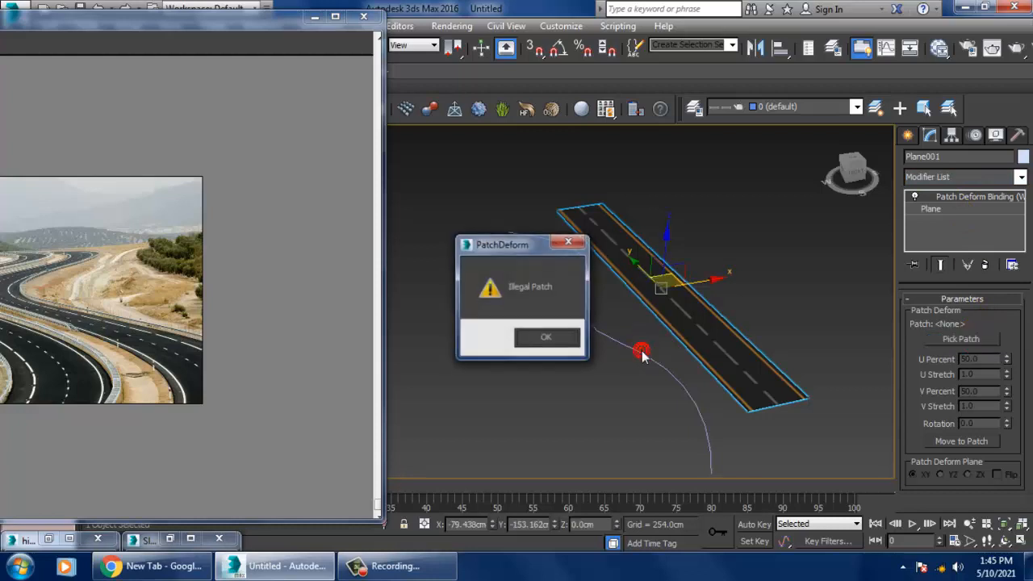
left_click(553, 341)
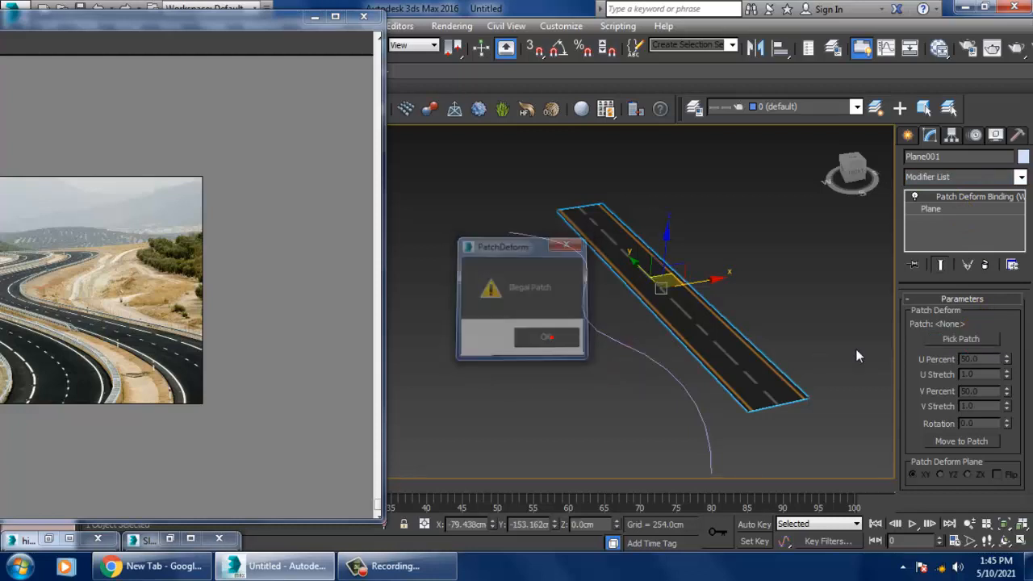
left_click(980, 265)
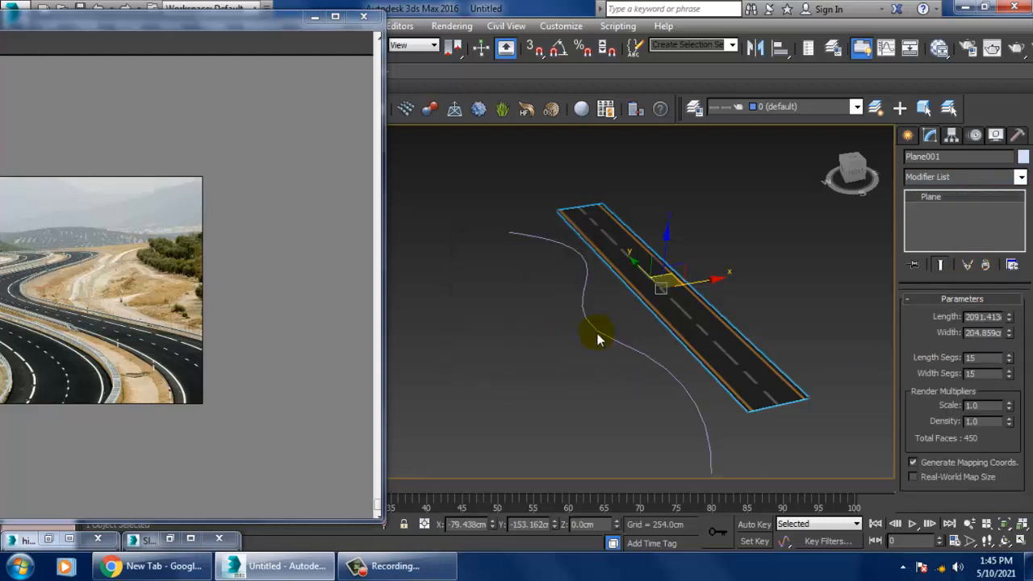
- Apply the world-space PathDeform (WSM) modifier to the road plane
left_click(618, 346)
left_click(683, 337)
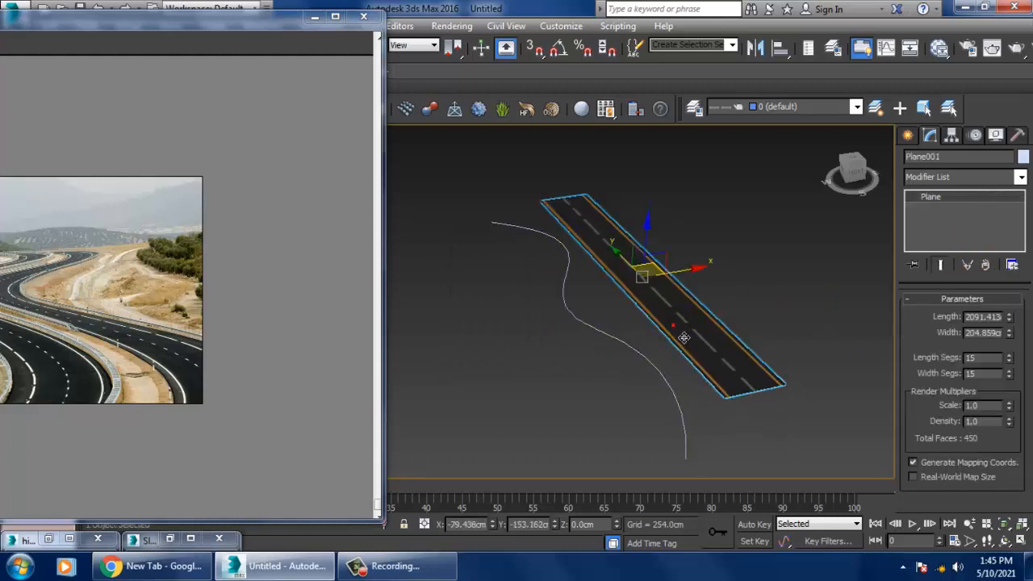
left_click(968, 176)
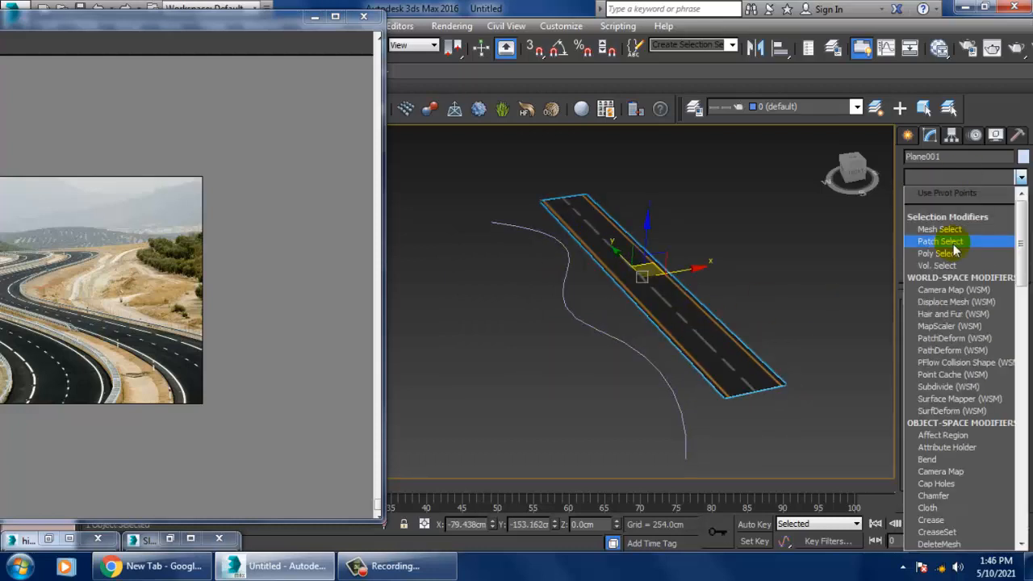
scroll(955, 250, "down", 1)
scroll(954, 250, "down", 2)
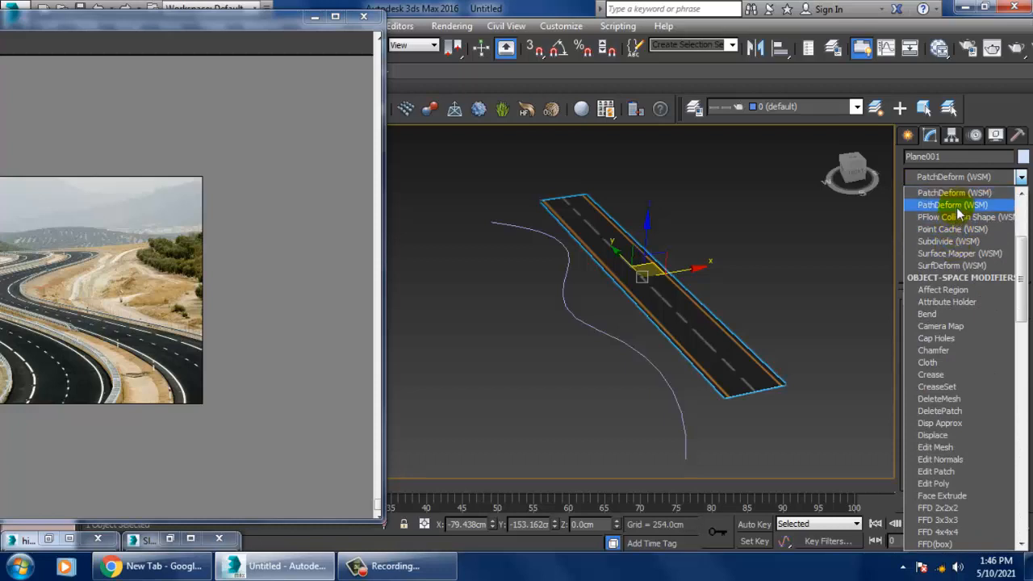
left_click(958, 205)
- Pick the curved line as the deform path and move the plane onto it
left_click(964, 340)
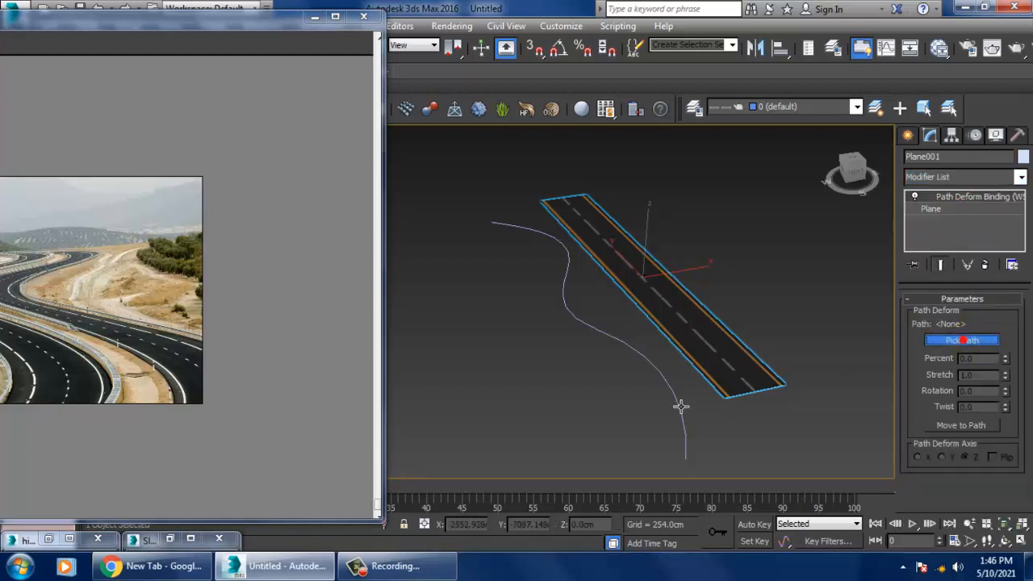
left_click(680, 405)
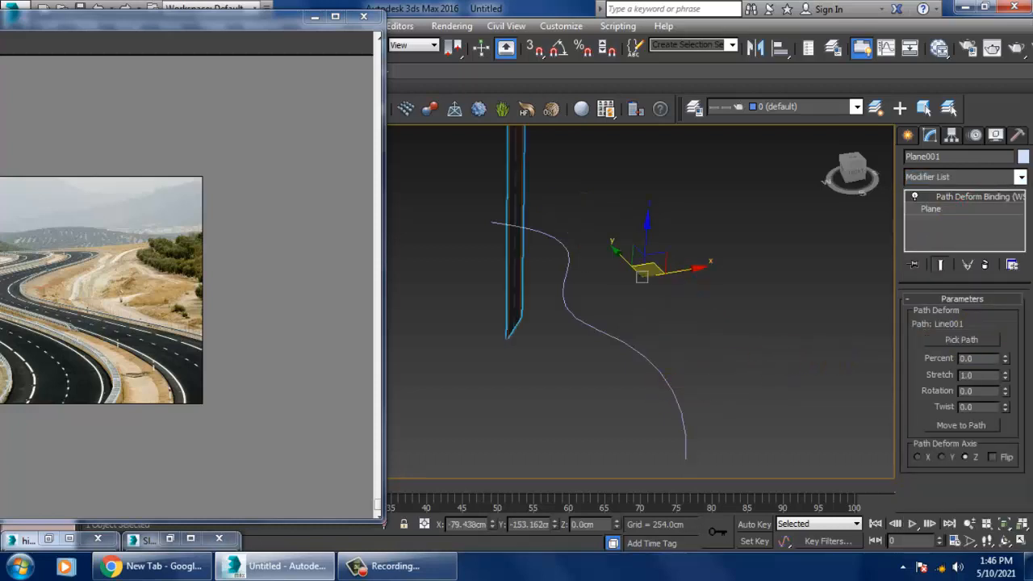
left_click(979, 426)
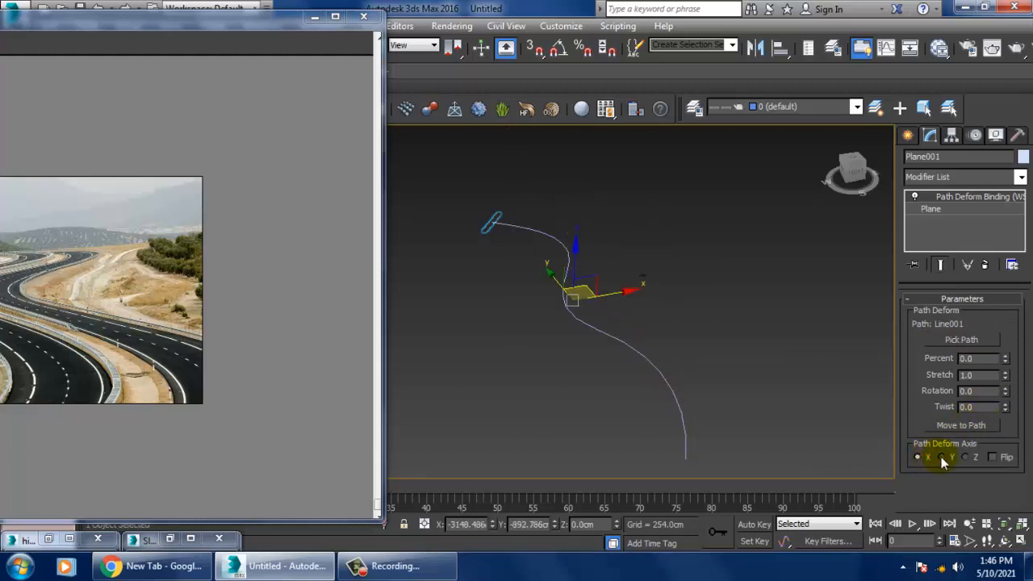
- Try the path deform axes, return to X, and slide the plane along the path to 65.5 percent
left_click(942, 457)
left_click(967, 457)
left_click_drag(1004, 361, 1007, 255)
middle_click_drag(720, 380, 693, 373, "alt")
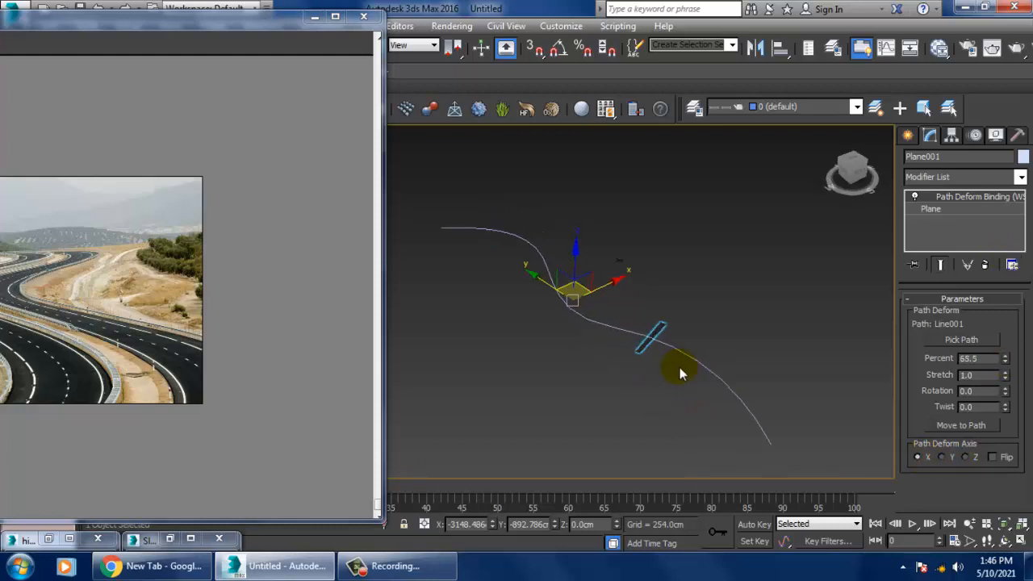
scroll(679, 367, "up", 5)
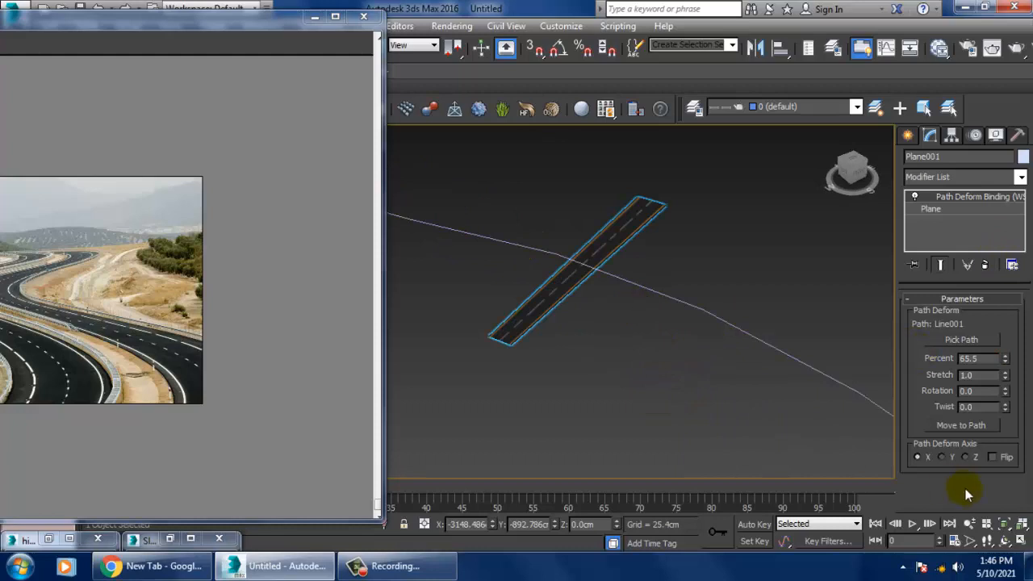
- Try the other path deform axes, choose Y, and slide the plane to 66 percent along the path
left_click(942, 458)
mouse_move(720, 341)
middle_mouse_down("alt")
mouse_move(680, 325)
mouse_move(709, 336)
middle_mouse_up("alt")
left_click(966, 456)
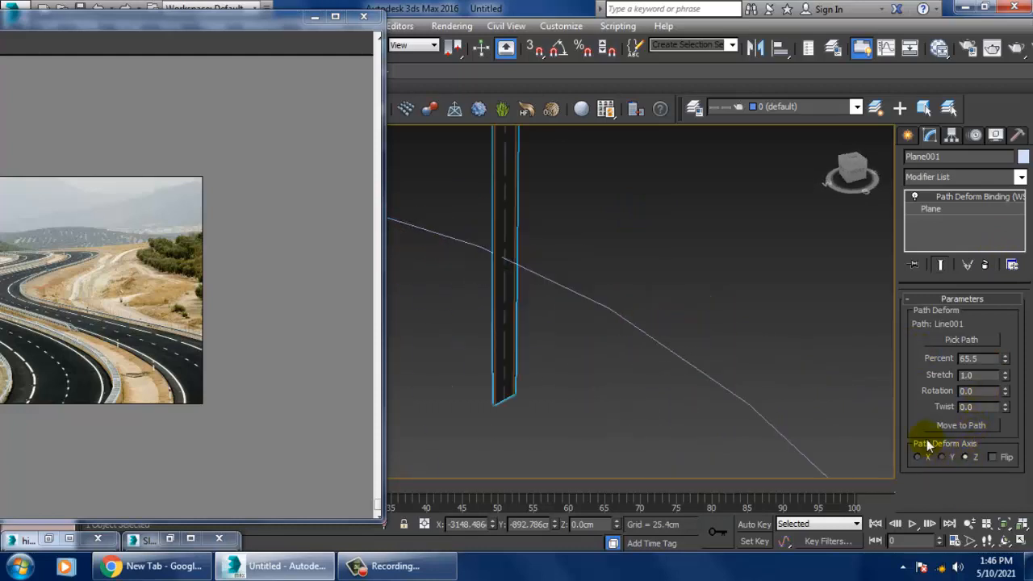
left_click(946, 457)
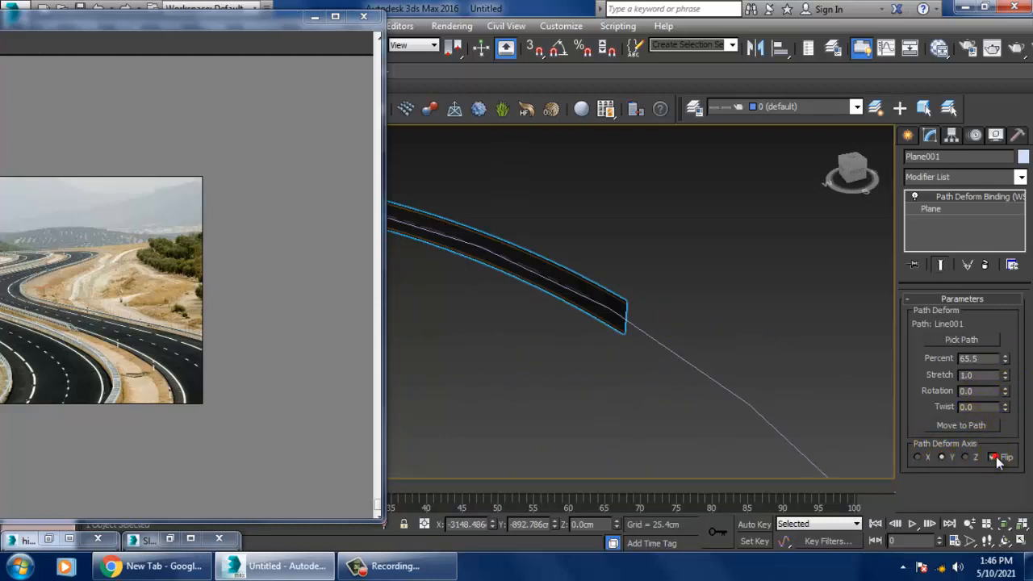
mouse_move(1006, 357)
left_mouse_down()
mouse_move(1014, 336)
mouse_move(1009, 360)
left_mouse_up()
middle_click_drag(681, 375, 734, 392)
scroll(734, 392, "down", 4)
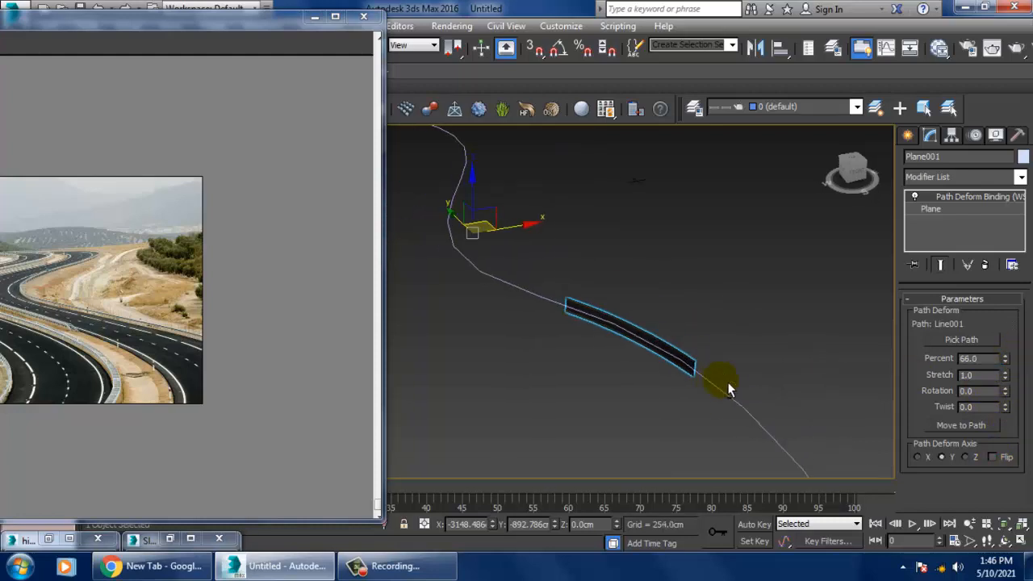
- Stretch the plane to 6.88 along the path and set its path rotation to 90
left_click_drag(1011, 378, 1007, 369)
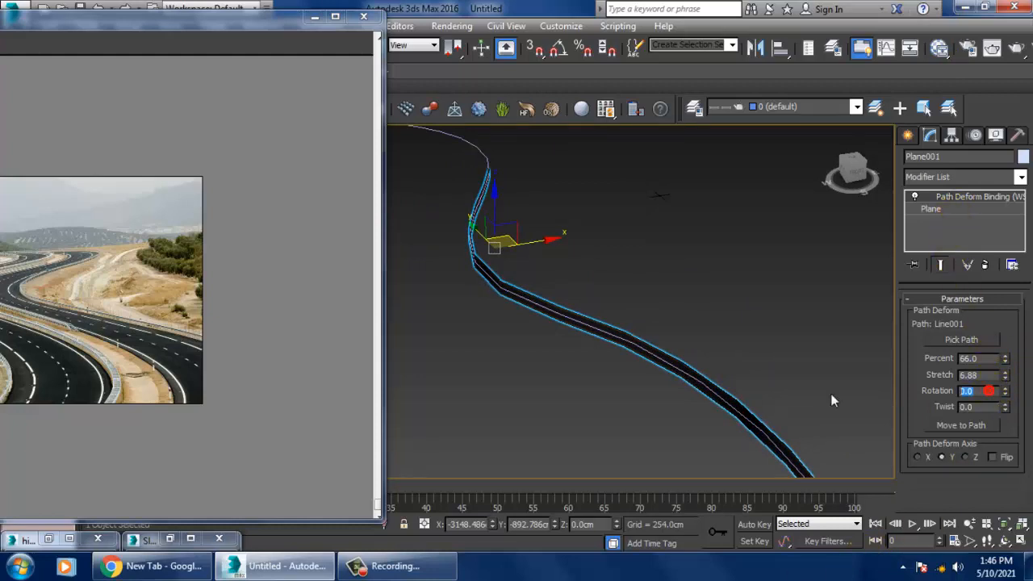
key("Return")
middle_click_drag(557, 325, 797, 360, "alt")
scroll(550, 311, "up", 4)
scroll(715, 360, "down", 4)
middle_click_drag(715, 355, 737, 311, "alt")
scroll(737, 311, "up", 3)
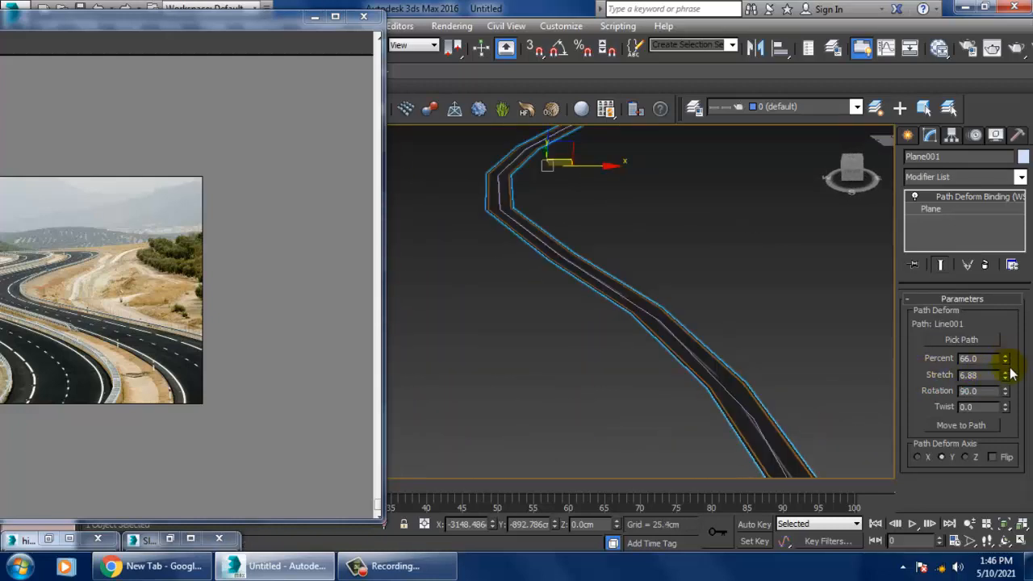
- Try a stretch of 2.408 on the road, and remove the path deform modifier from the plane
left_click_drag(1006, 375, 1008, 429)
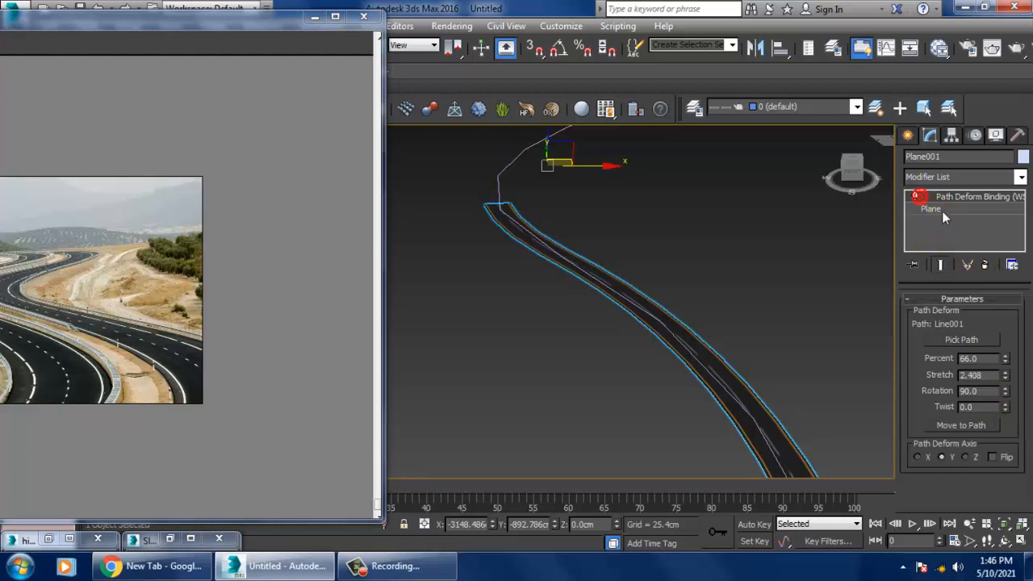
left_click(915, 198)
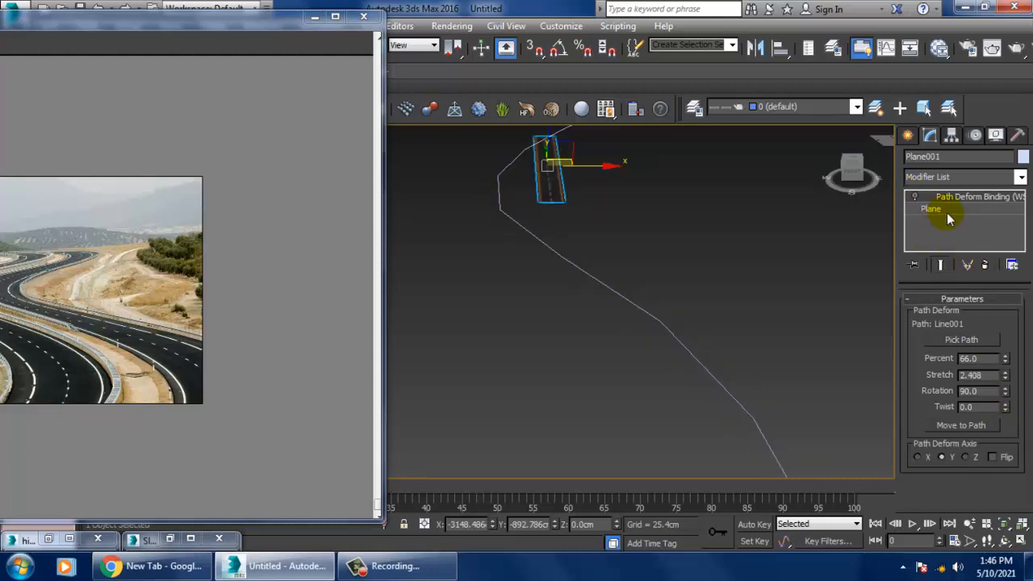
left_click(985, 264)
middle_click_drag(686, 223, 468, 276)
scroll(516, 250, "down", 3)
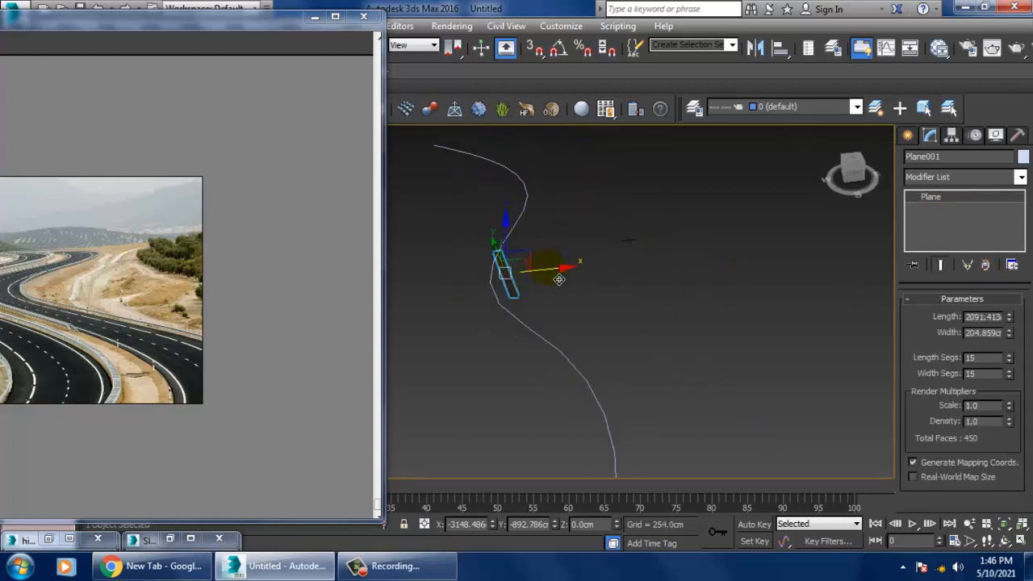
- Move the road plane off the curved line and scale it up uniformly
left_click_drag(548, 268, 649, 322)
key("r")
scroll(650, 323, "down", 4)
mouse_move(649, 323)
middle_mouse_down("alt")
mouse_move(683, 306)
mouse_move(660, 307)
middle_mouse_up("alt")
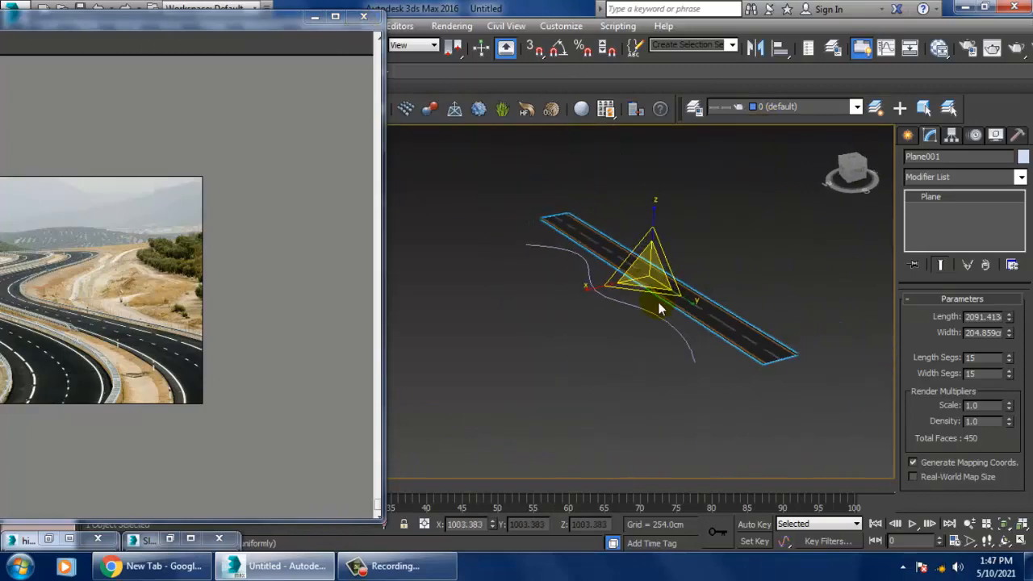
left_click_drag(665, 288, 583, 190)
middle_click_drag(686, 311, 638, 313, "alt")
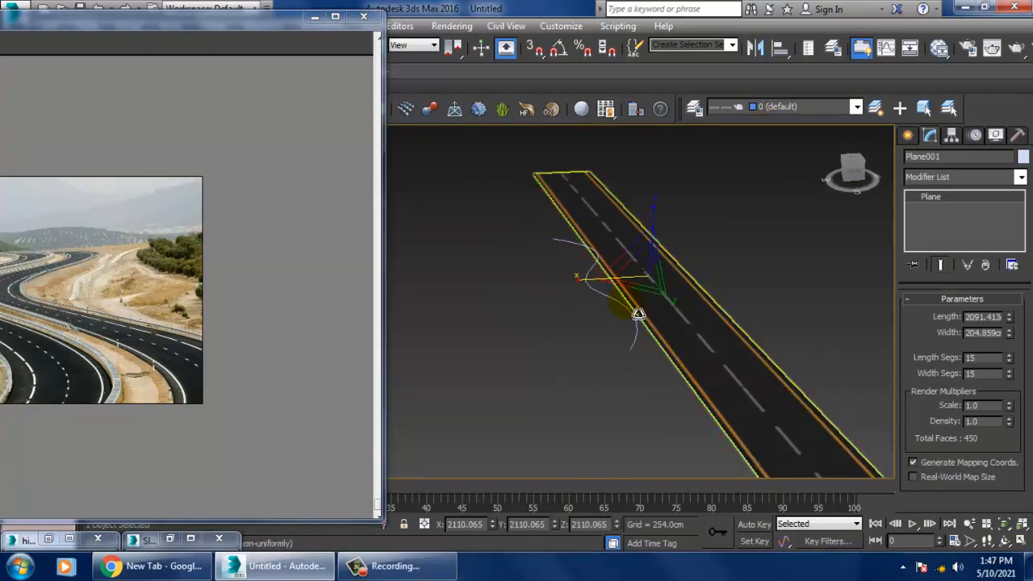
- Move the road plane clear of the curve and scale it down uniformly to about half its size
key("e")
key("w")
middle_click_drag(697, 288, 718, 267, "alt")
key("r")
left_click_drag(715, 262, 687, 336)
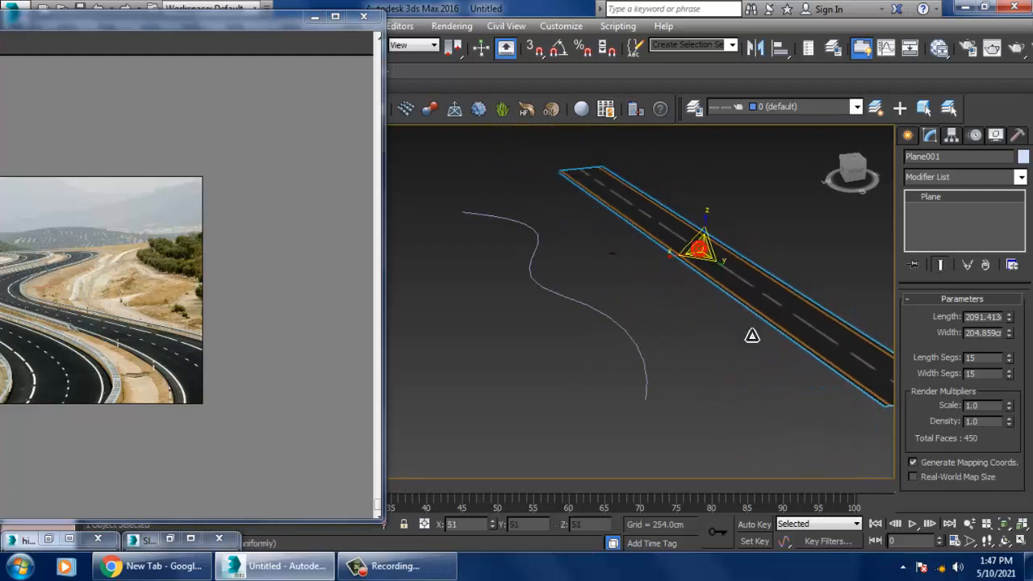
key("w")
- Apply PathDeform (WSM) to the plane with the curved line as path, using the Y axis, and move it to the path
left_click(958, 179)
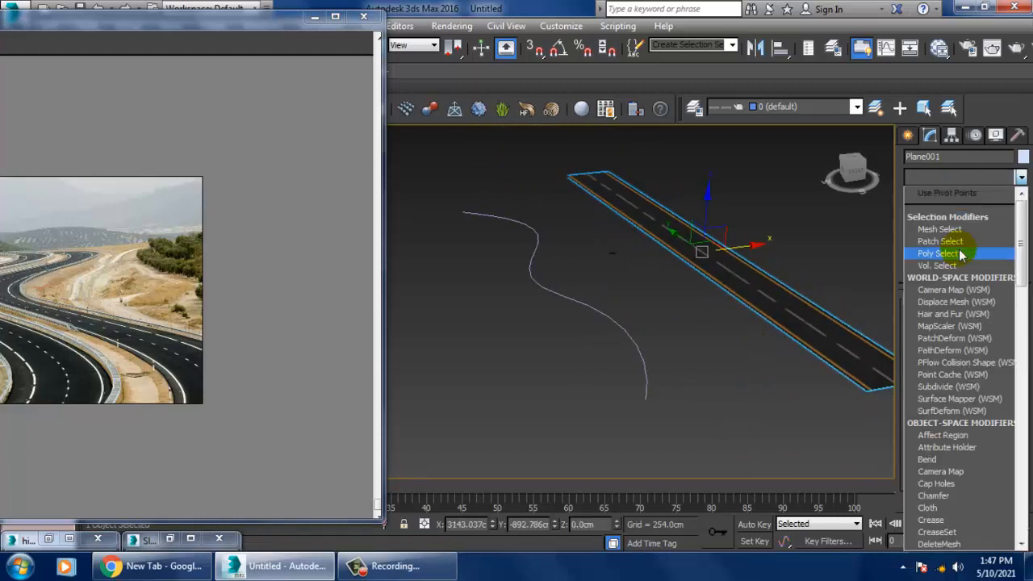
scroll(962, 255, "down", 5)
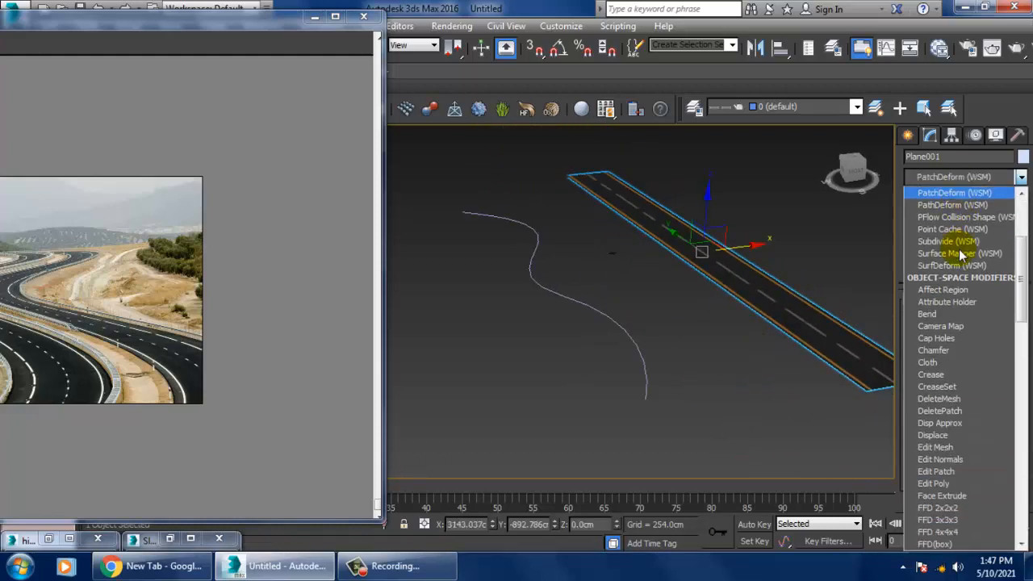
left_click(957, 205)
left_click(964, 340)
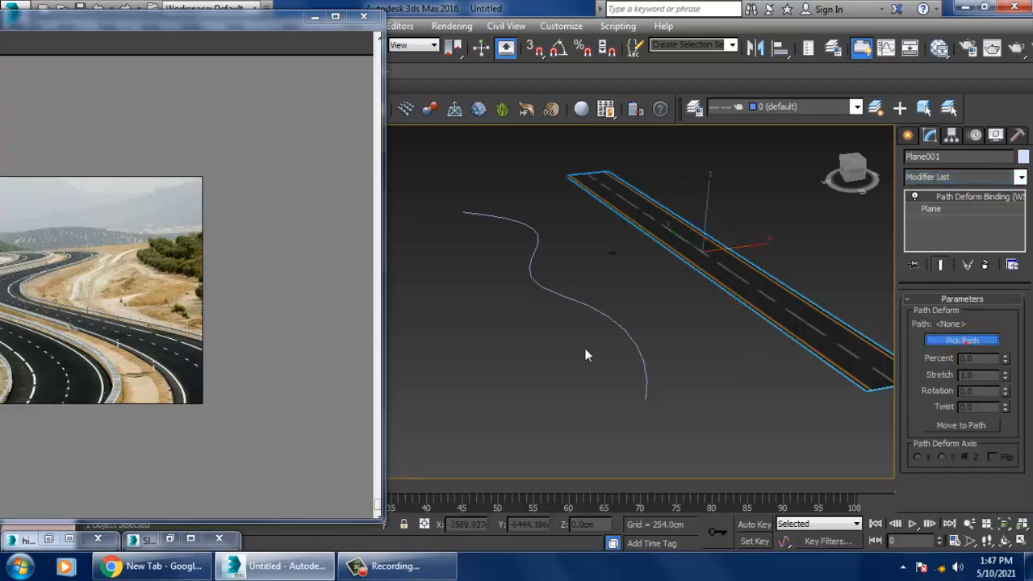
left_click(640, 349)
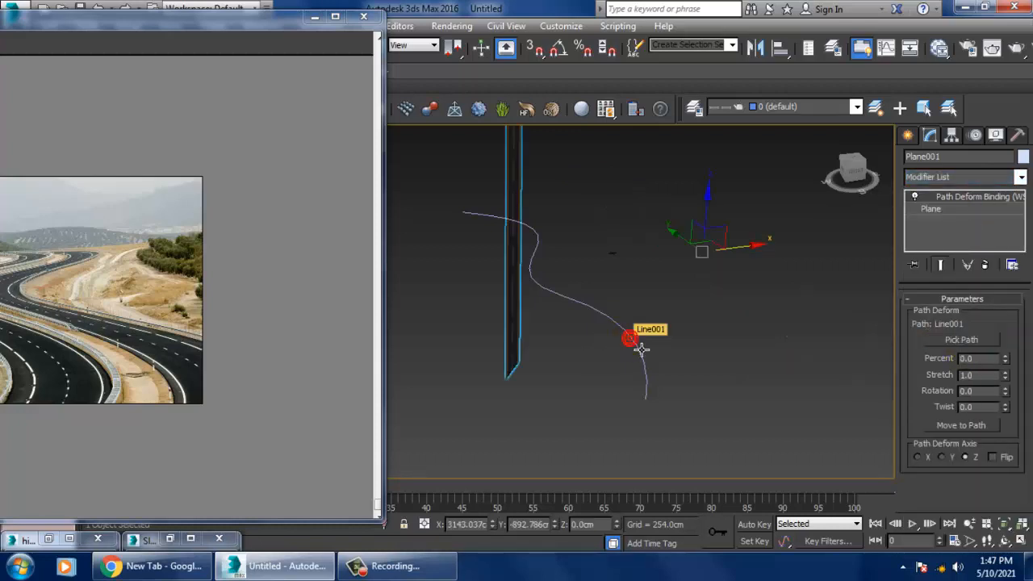
left_click(942, 456)
left_click(968, 425)
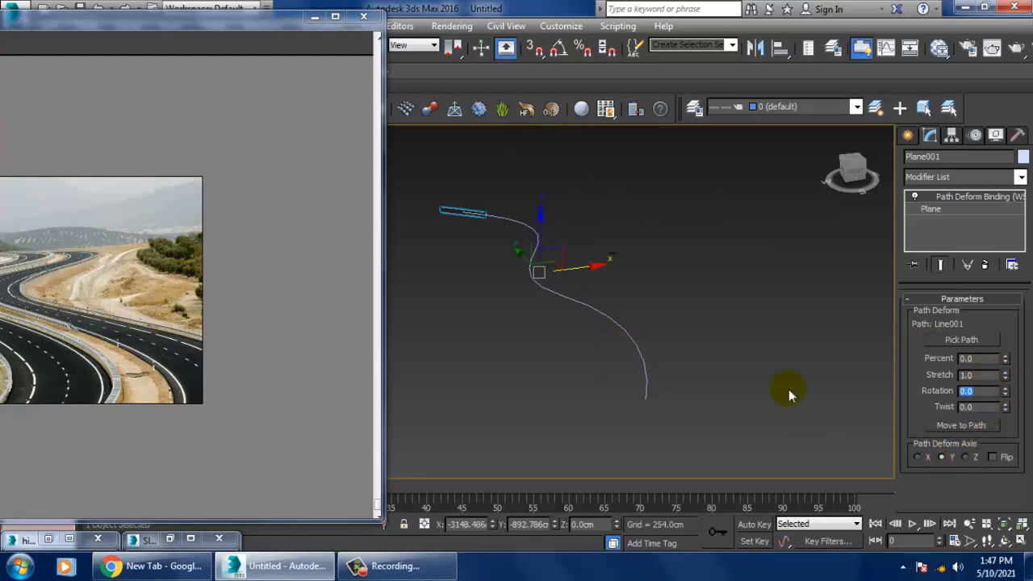
- Set the path deform rotation to 90 and slide the plane to 67.5 percent along the path
type("90")
key("Return")
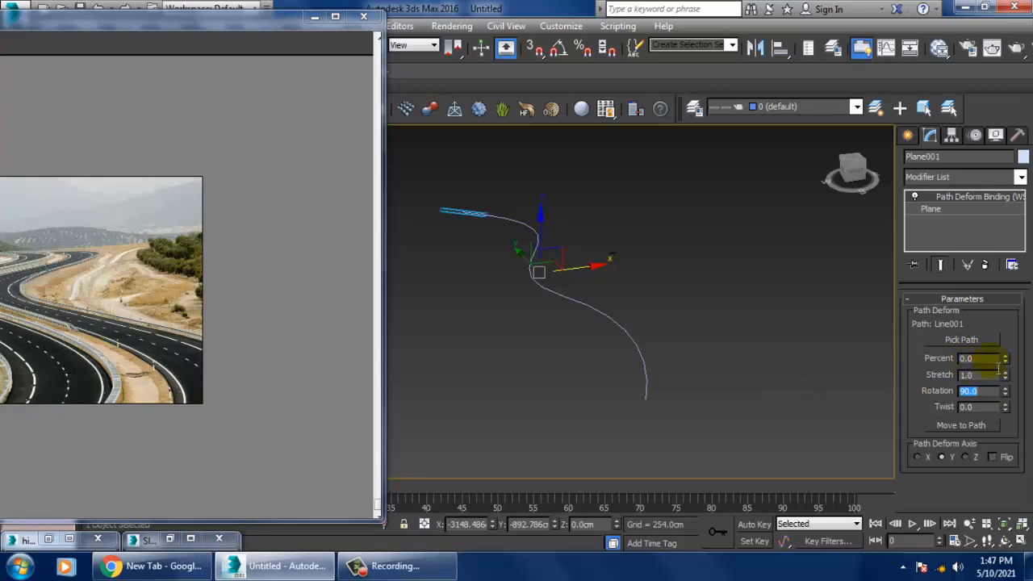
left_click_drag(1006, 358, 985, 263)
middle_click_drag(632, 286, 672, 308)
scroll(628, 348, "up", 5)
scroll(678, 348, "up", 10)
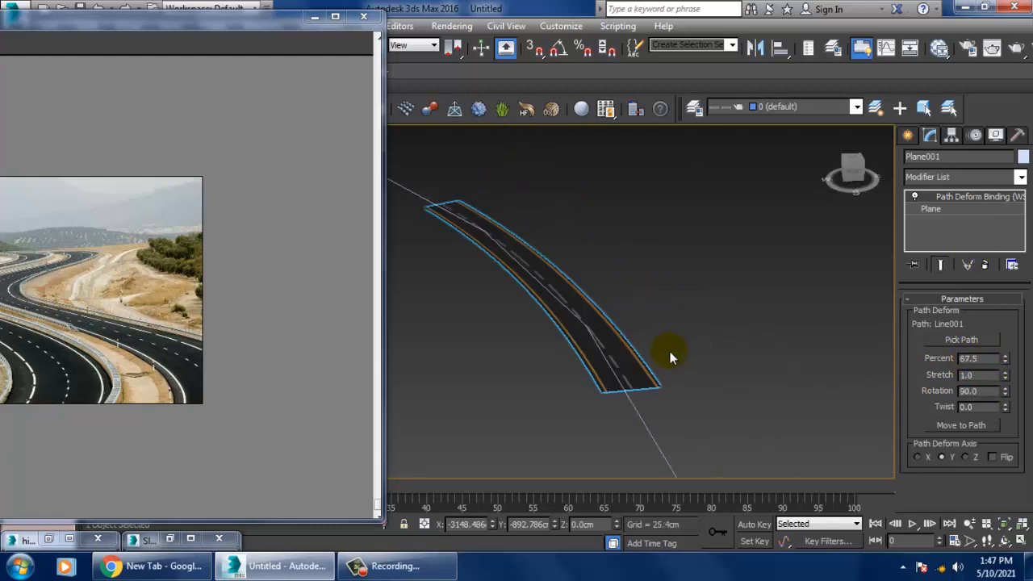
- Try stretching the road along the path, and remove the path deform modifier
left_click_drag(1007, 377, 689, 395)
middle_click_drag(689, 390, 752, 311)
scroll(711, 379, "down", 8)
left_click(986, 265)
- Move the road plane away from the curved line and rescale it uniformly
left_click_drag(568, 223, 647, 246)
key("r")
left_click_drag(626, 323, 845, 286)
key("w")
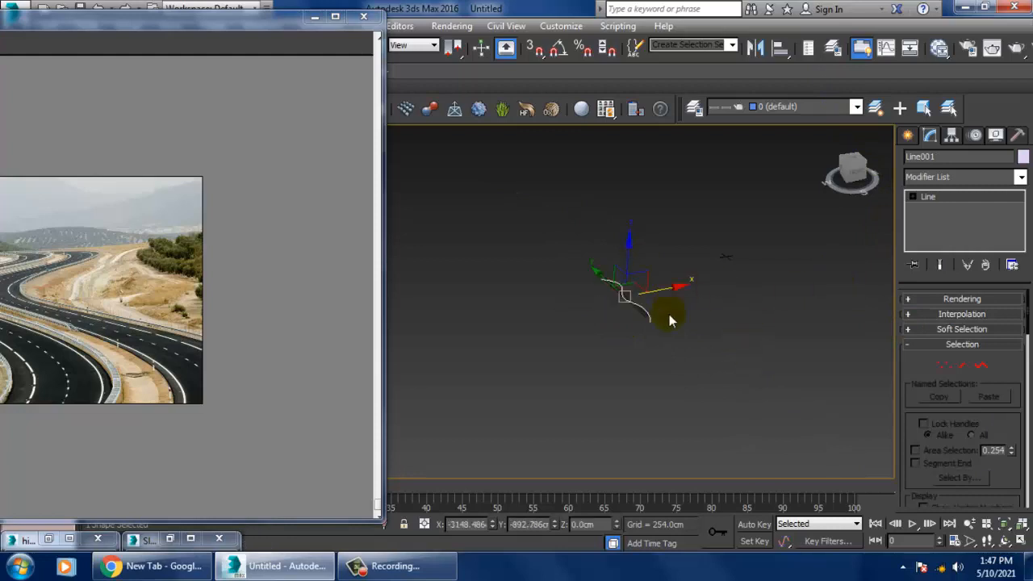
- Move the curved line close to the center of the home grid
left_click_drag(657, 301, 768, 279)
scroll(767, 279, "up", 8)
scroll(633, 272, "down", 3)
middle_click_drag(730, 261, 793, 283, "alt")
left_click_drag(702, 284, 519, 223)
scroll(531, 408, "down", 3)
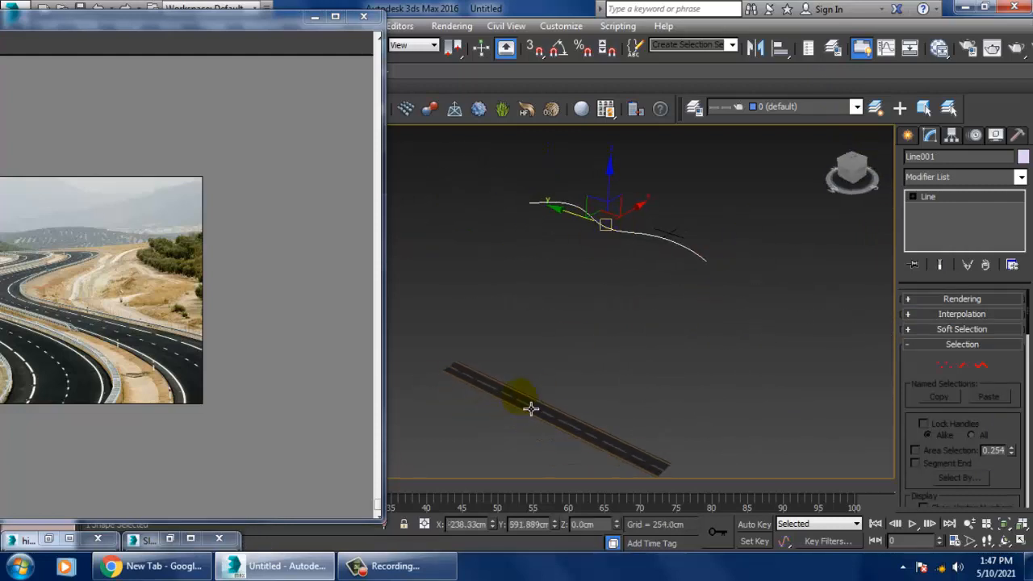
- Select the road plane and move it over the home grid next to the curved line
left_click(531, 408)
left_click_drag(576, 407, 803, 280)
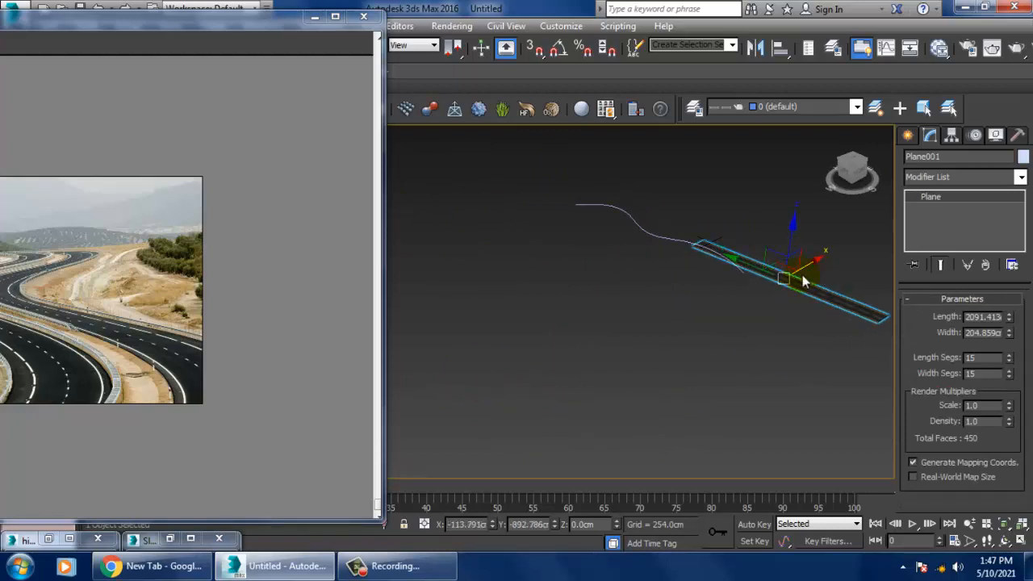
middle_click_drag(803, 281, 682, 336, "alt")
scroll(606, 299, "up", 2)
left_click_drag(668, 329, 564, 268)
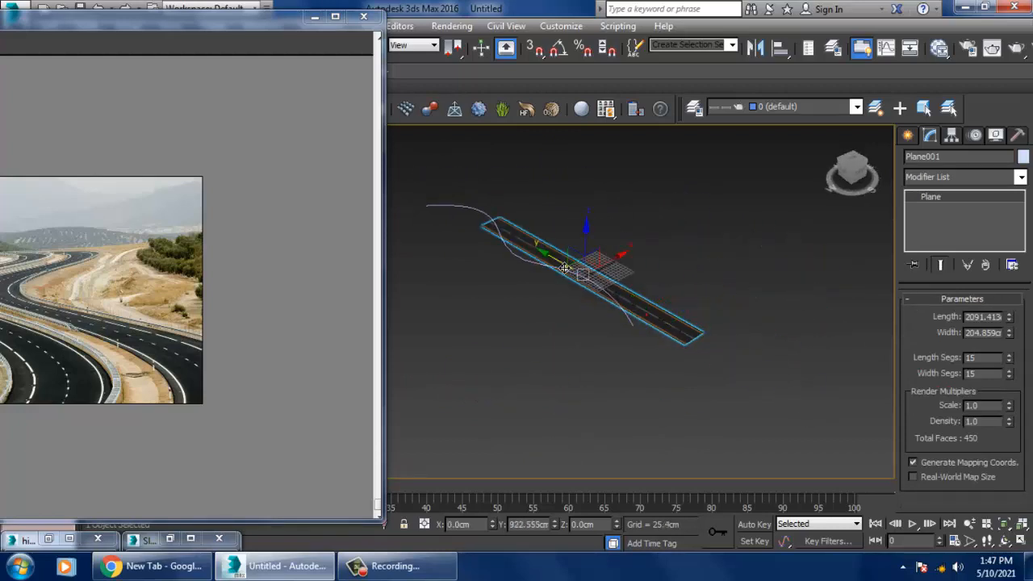
- Scale the road plane up uniformly to about 161 percent
middle_click_drag(564, 268, 669, 261, "alt")
key("r")
left_click_drag(669, 261, 626, 213)
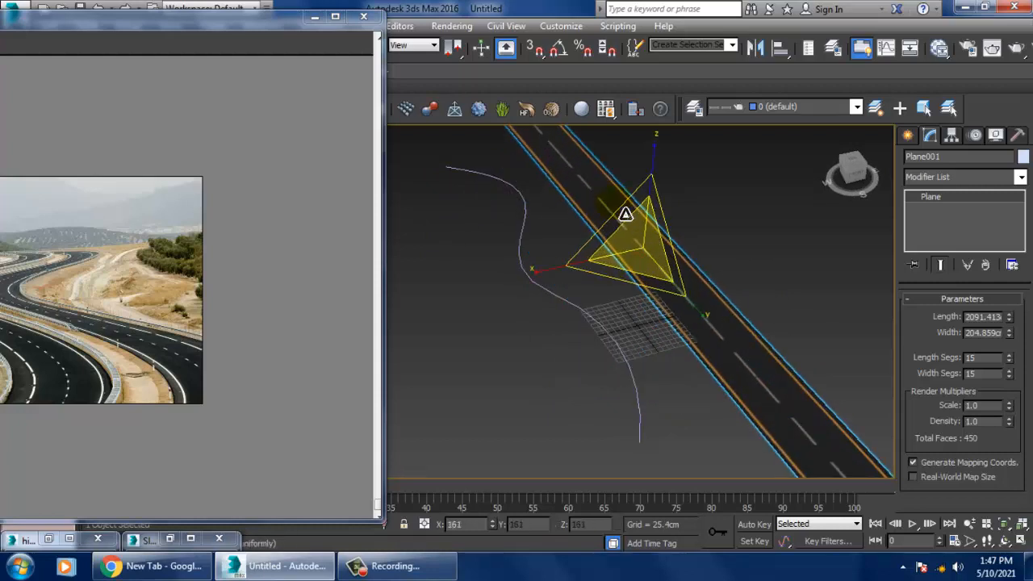
key("w")
middle_click_drag(643, 247, 657, 258, "alt")
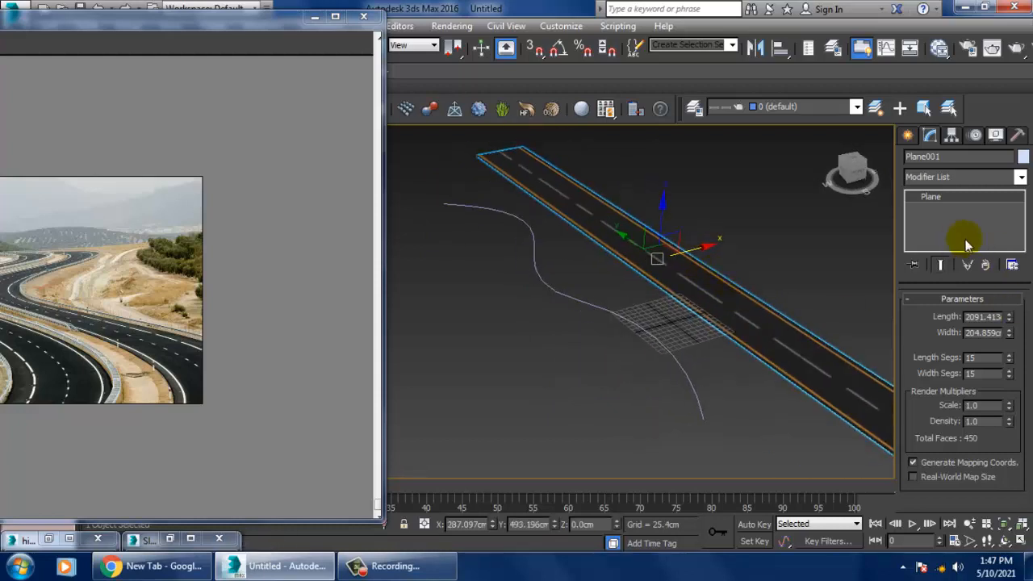
- Apply the PathDeform (WSM) modifier to the rescaled plane and pick the curved line as its path
left_click(964, 176)
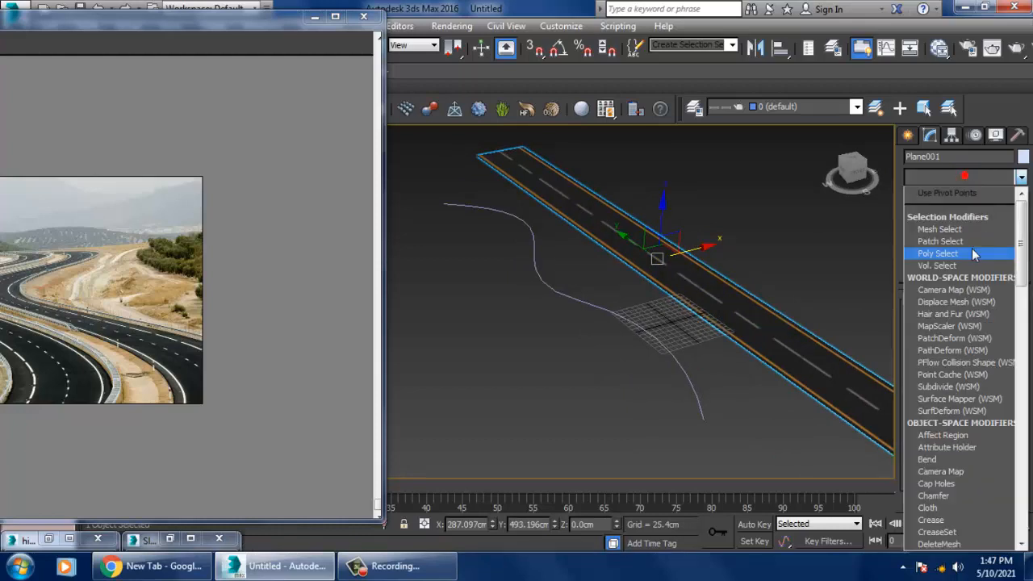
scroll(975, 255, "down", 4)
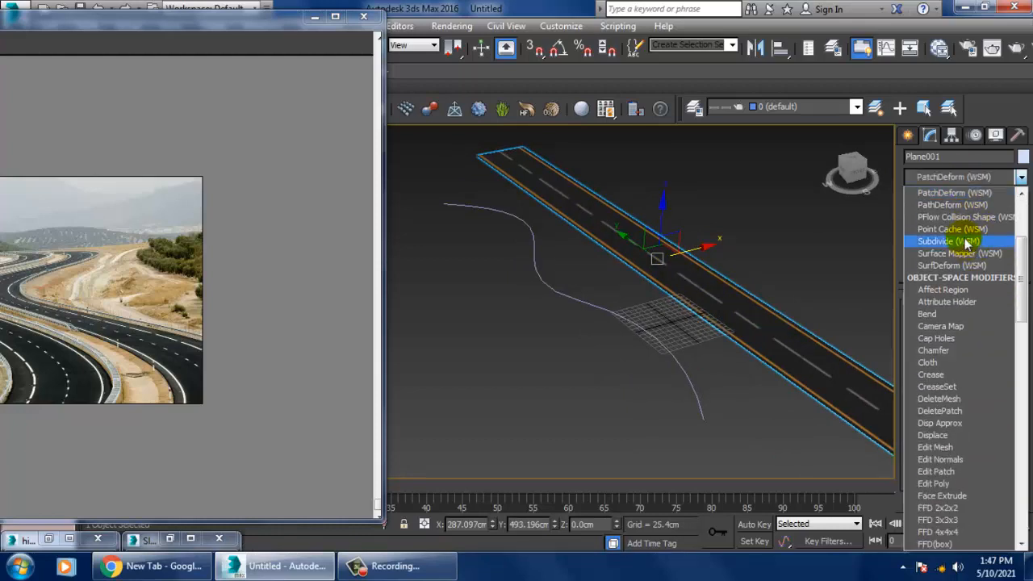
left_click(952, 204)
left_click(962, 339)
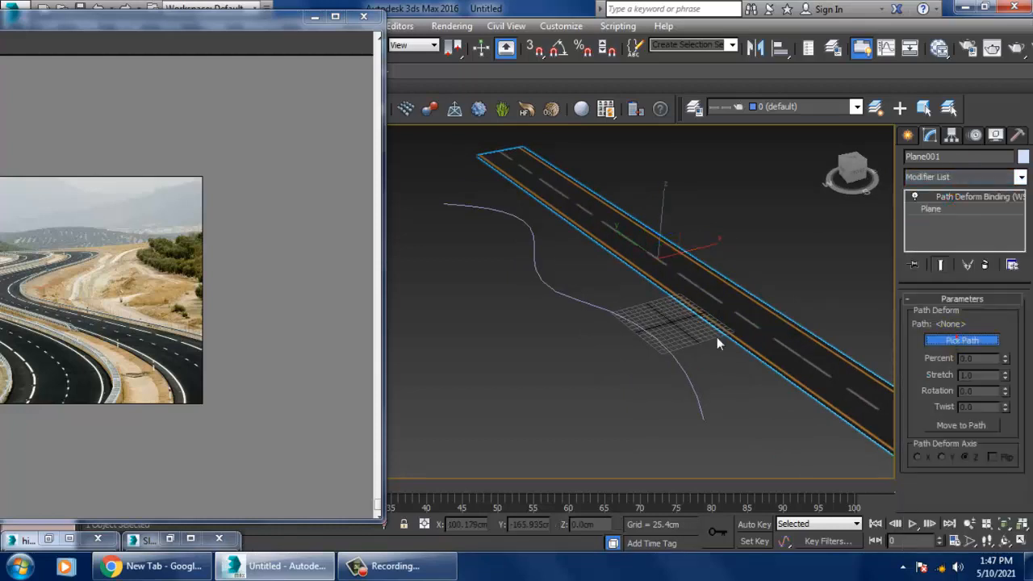
left_click(685, 365)
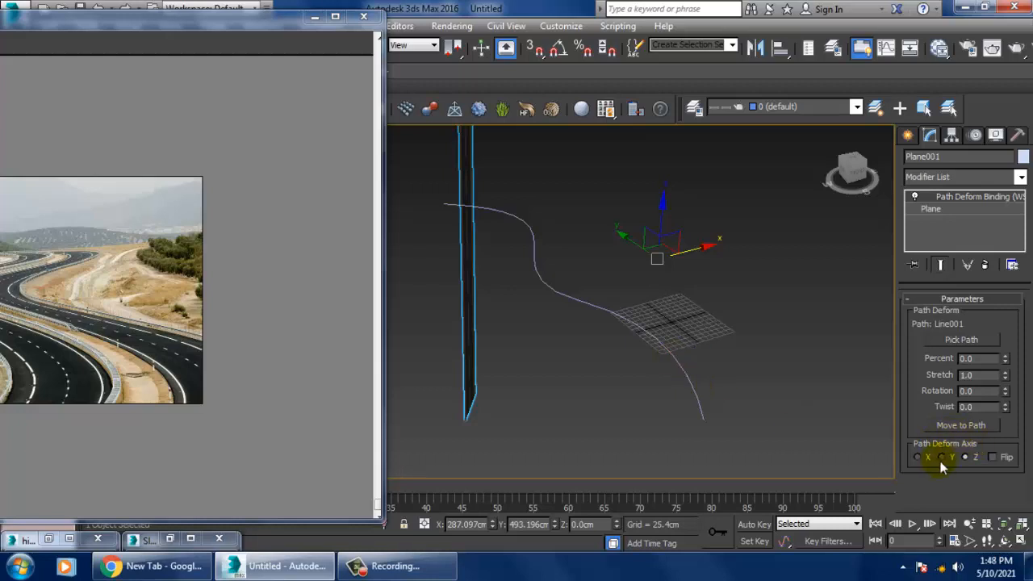
- Move the plane to the path, deform it along the Y axis, and set the rotation to 90
left_click(961, 425)
left_click(940, 457)
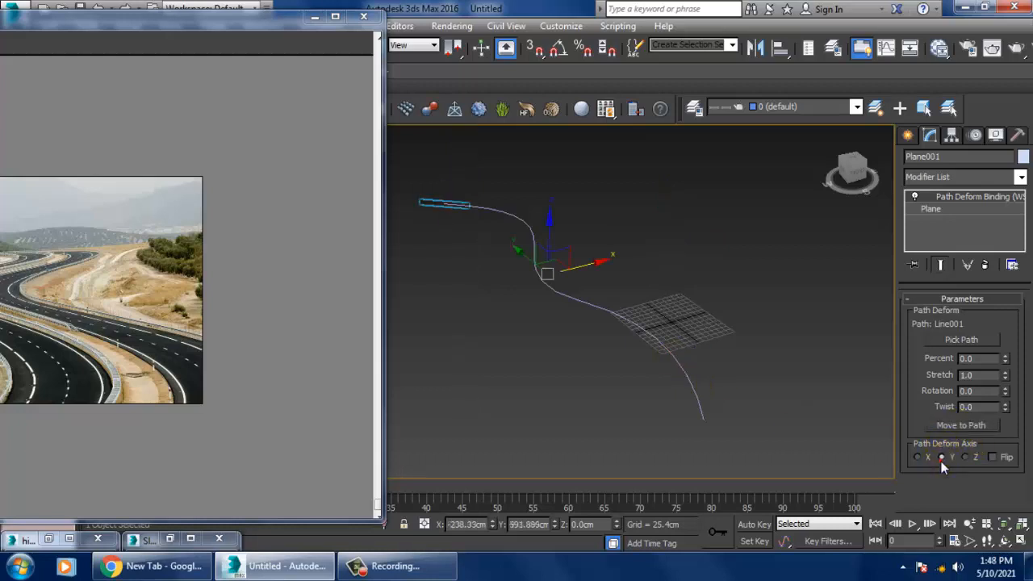
left_click(982, 390)
type("90")
key("Return")
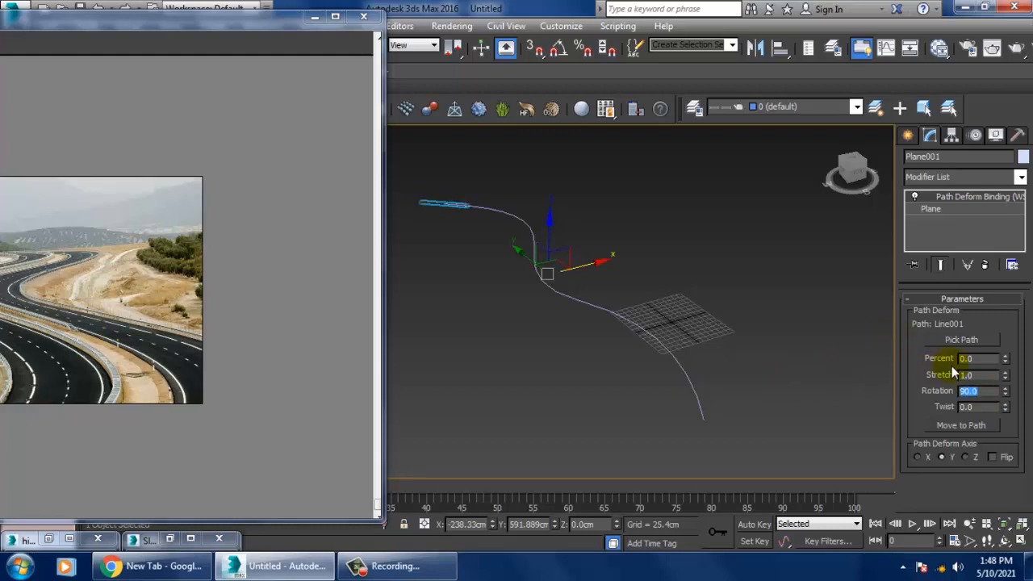
- Slide the road to 67.5 percent along the path and stretch it to 10.49
left_click_drag(1003, 358, 984, 246)
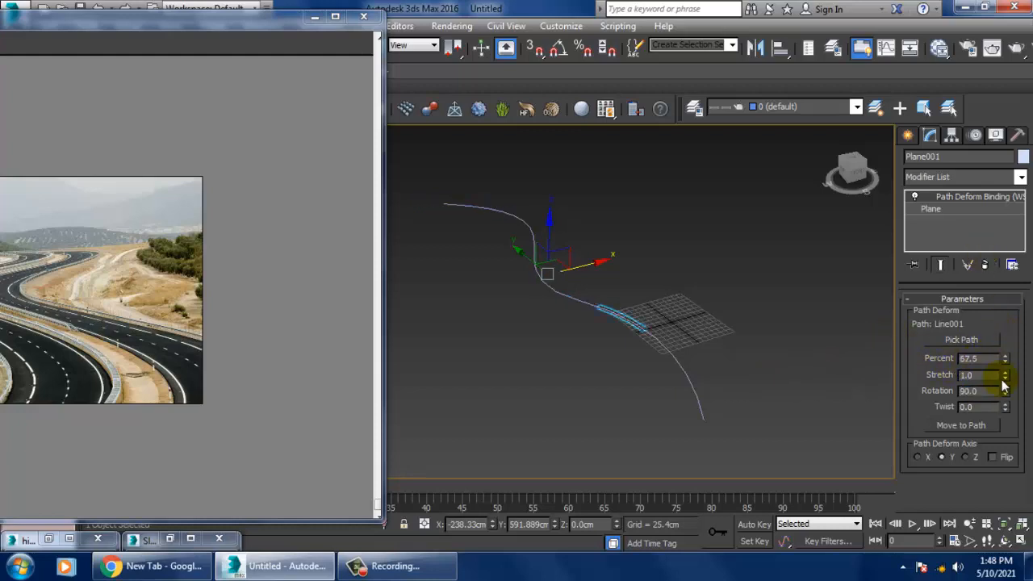
left_click_drag(1005, 377, 958, 133)
left_click_drag(962, 413, 947, 206)
- Examine the stretched road's bends and surface texture along the curve from several angles and distances
scroll(694, 322, "up", 6)
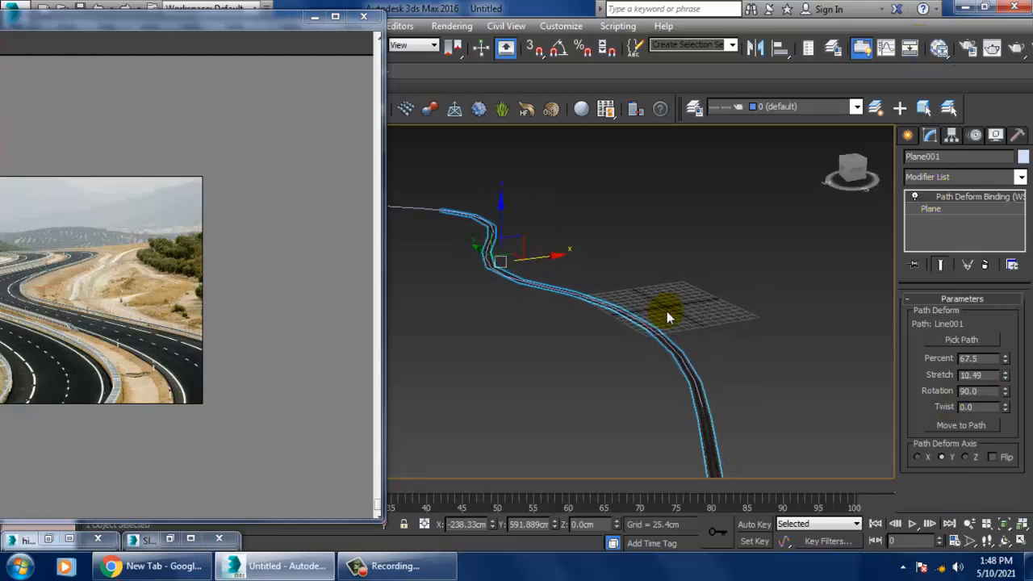
scroll(650, 342, "up", 1)
scroll(655, 340, "down", 3)
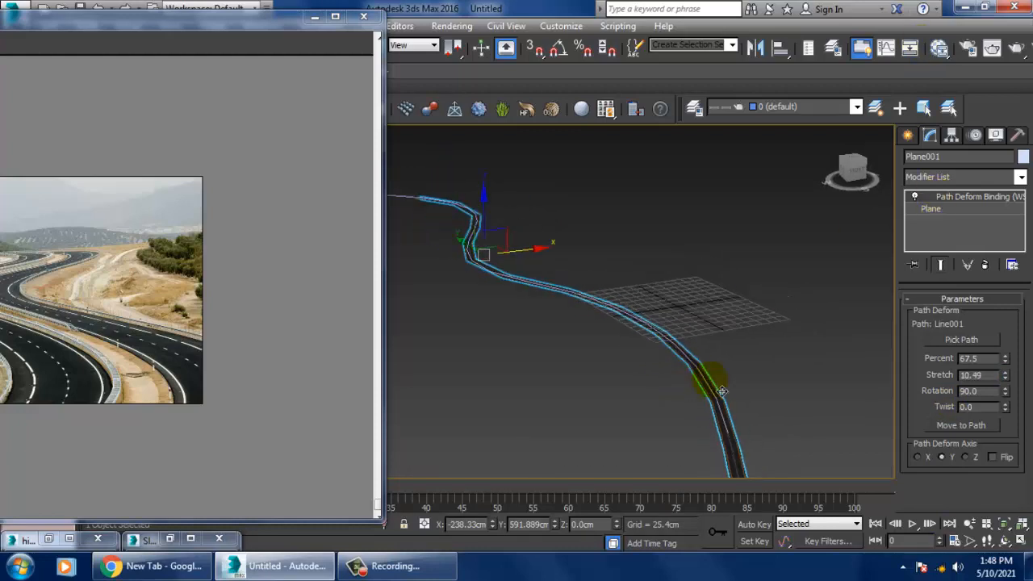
left_click(786, 353)
left_click(745, 468)
scroll(675, 350, "up", 1)
middle_click_drag(676, 350, 604, 368, "alt")
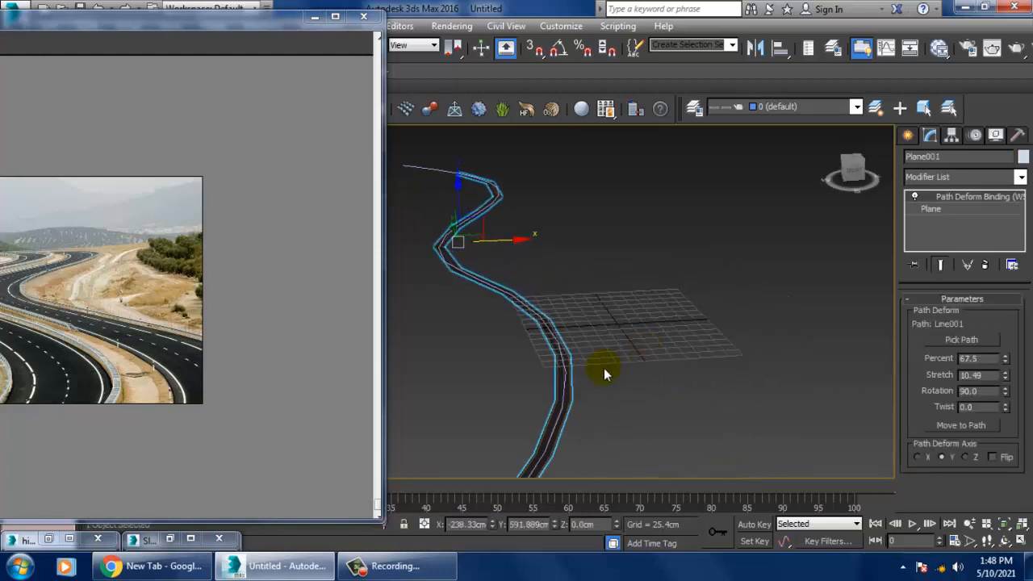
scroll(581, 369, "down", 4)
scroll(553, 363, "up", 5)
scroll(622, 347, "up", 2)
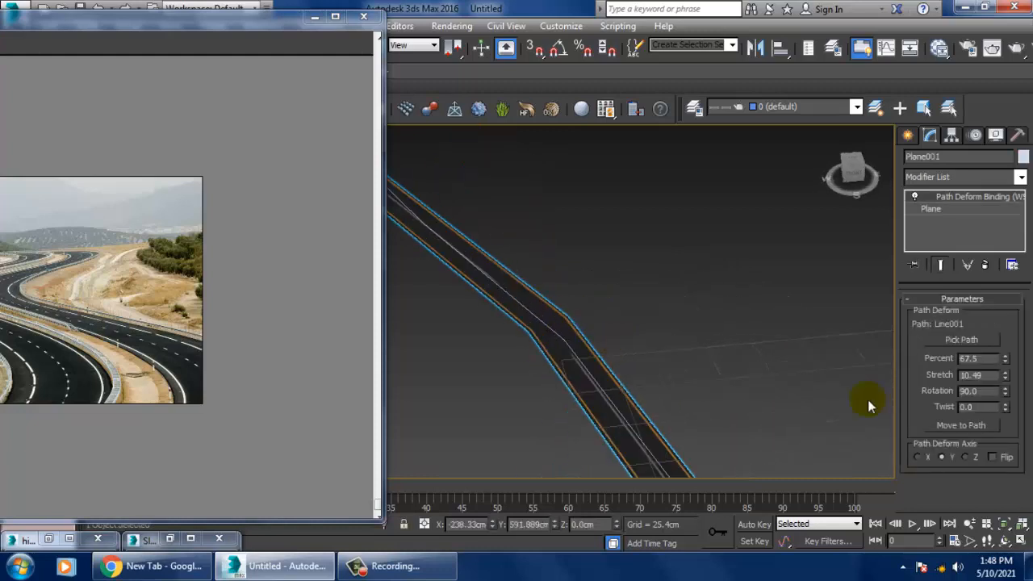
- Set the road plane's length segments and width segments to 100 each
left_click_drag(1009, 365, 1024, 472)
middle_click_drag(595, 318, 700, 444)
left_click(936, 208)
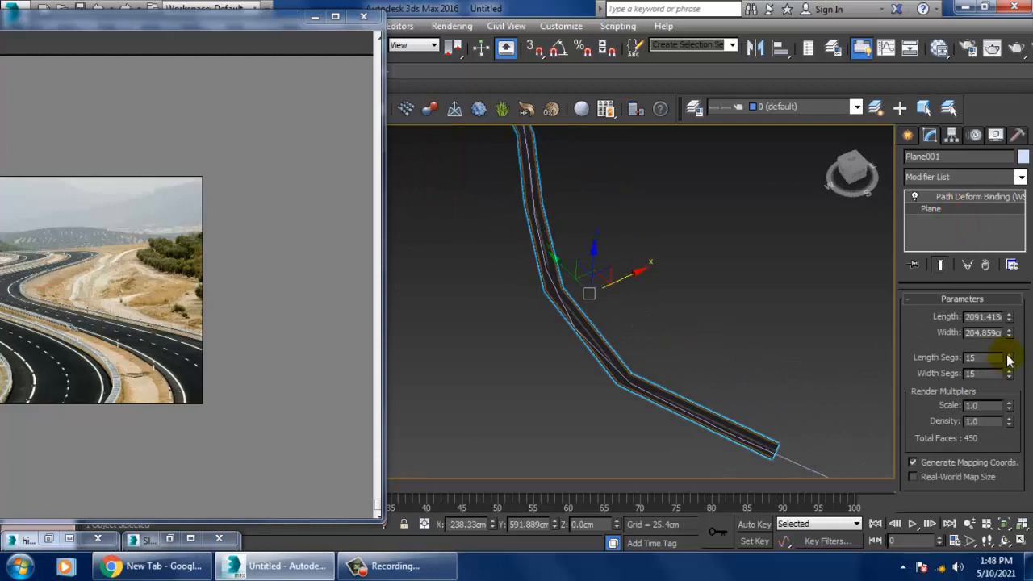
left_click_drag(1008, 360, 1002, 299)
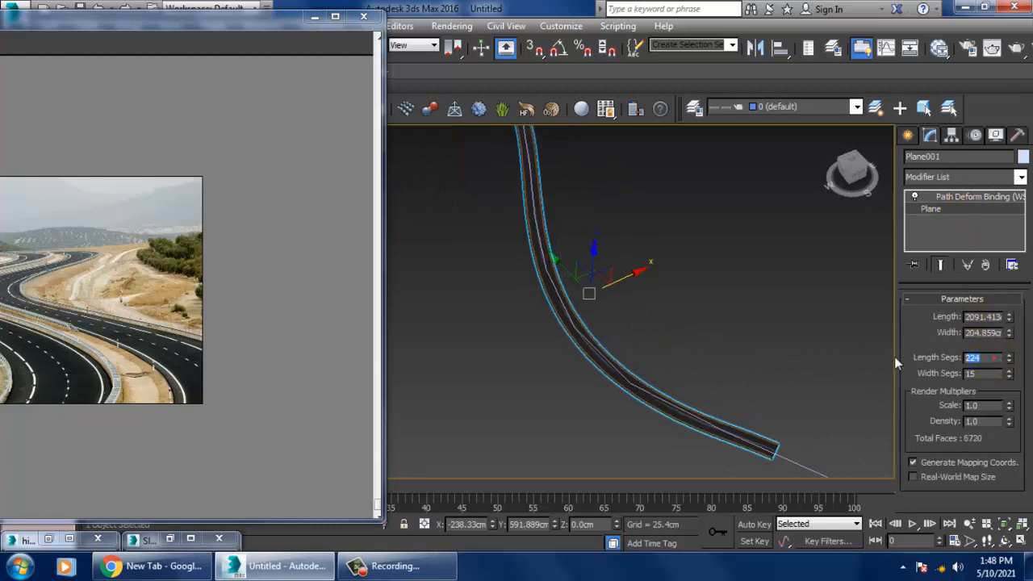
type("100")
key("Tab")
type("10")
middle_click_drag(668, 282, 601, 250, "alt")
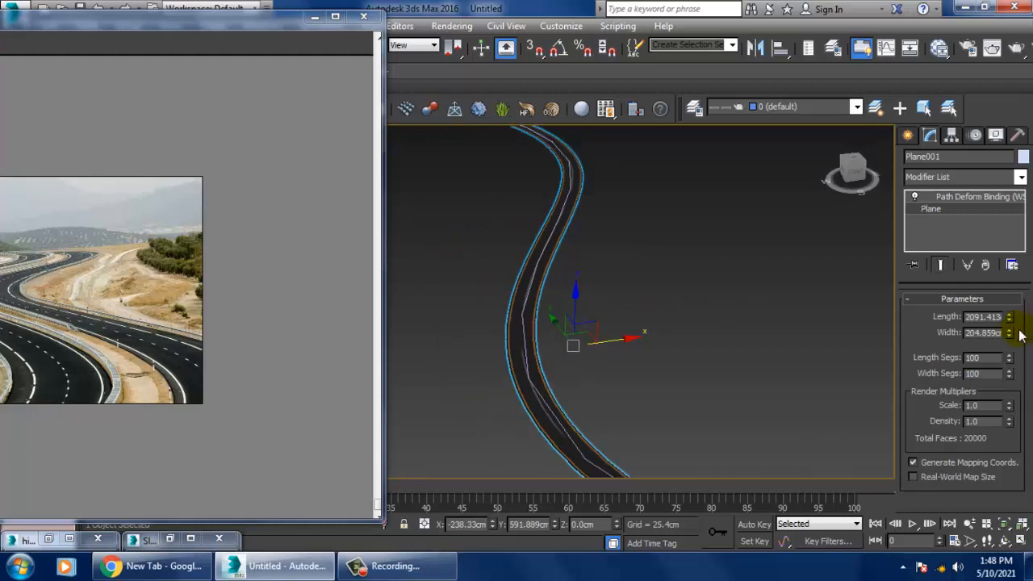
- Enlarge the base plane of the road to about 2288.99 cm wide and 3450.83 cm long
left_click_drag(1005, 334, 978, 510)
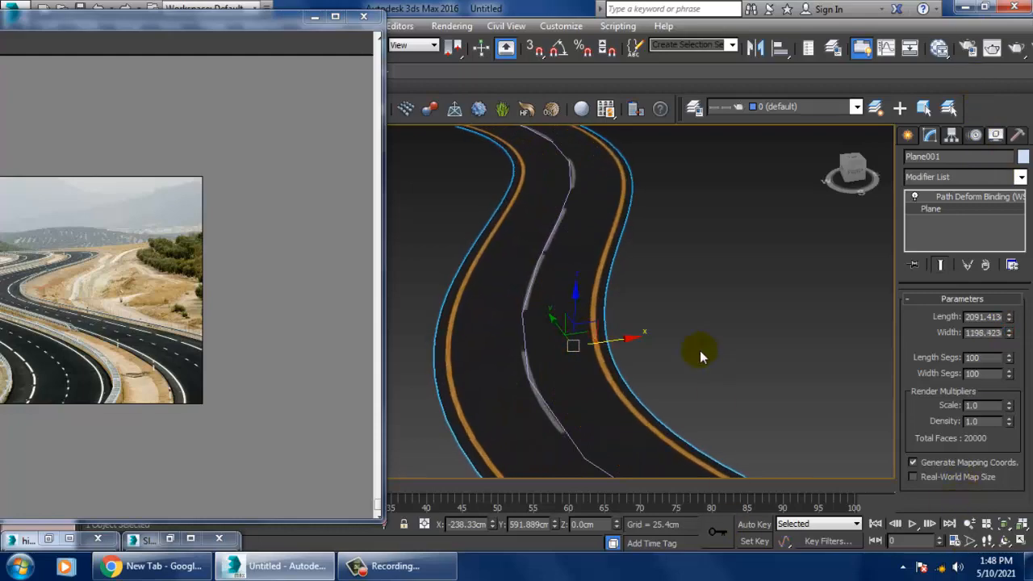
middle_click_drag(700, 353, 702, 321, "alt")
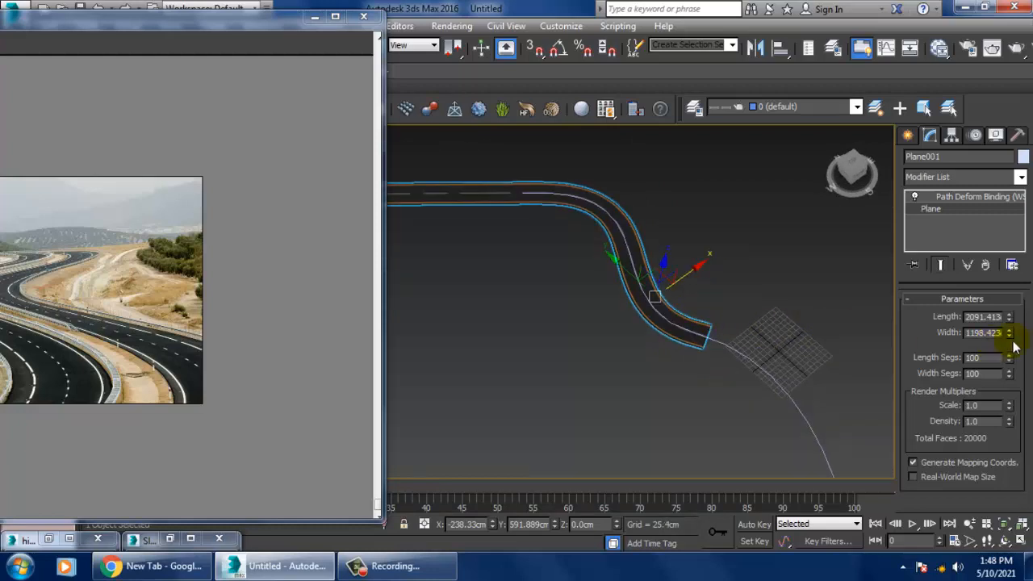
left_click_drag(1014, 337, 1011, 270)
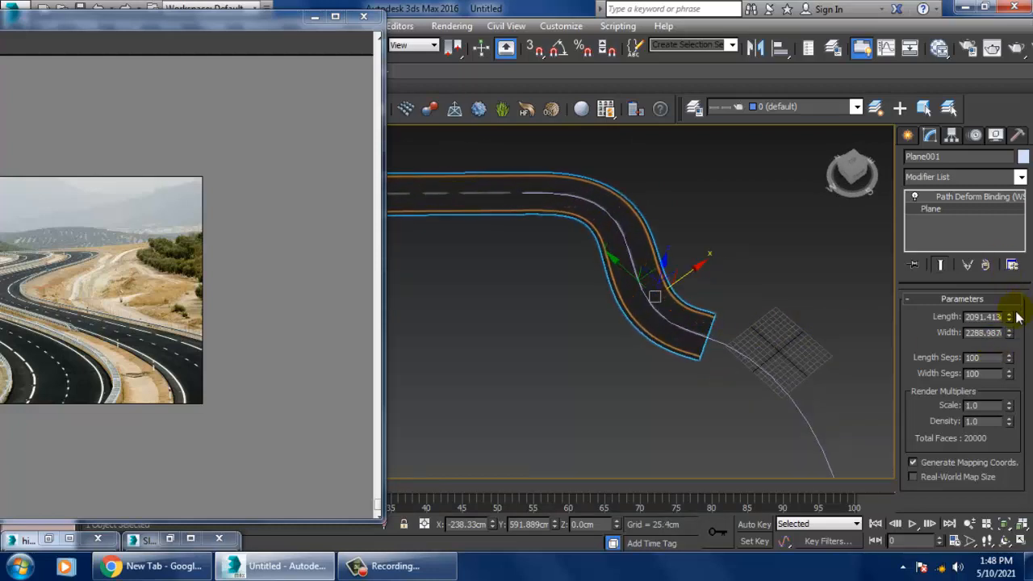
left_click_drag(1017, 317, 1013, 265)
scroll(714, 295, "down", 2)
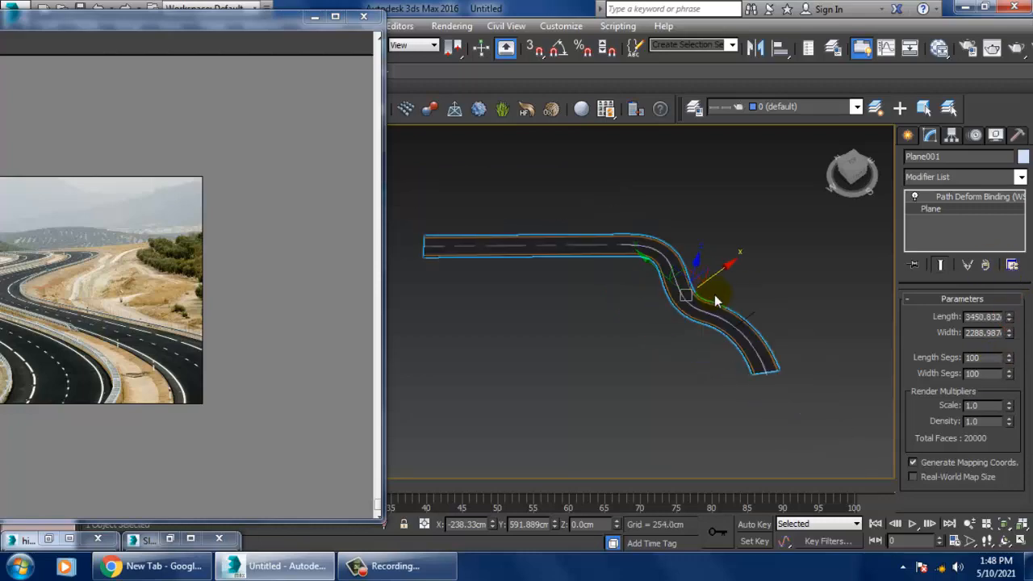
middle_click_drag(714, 295, 747, 327, "alt")
scroll(740, 329, "up", 5)
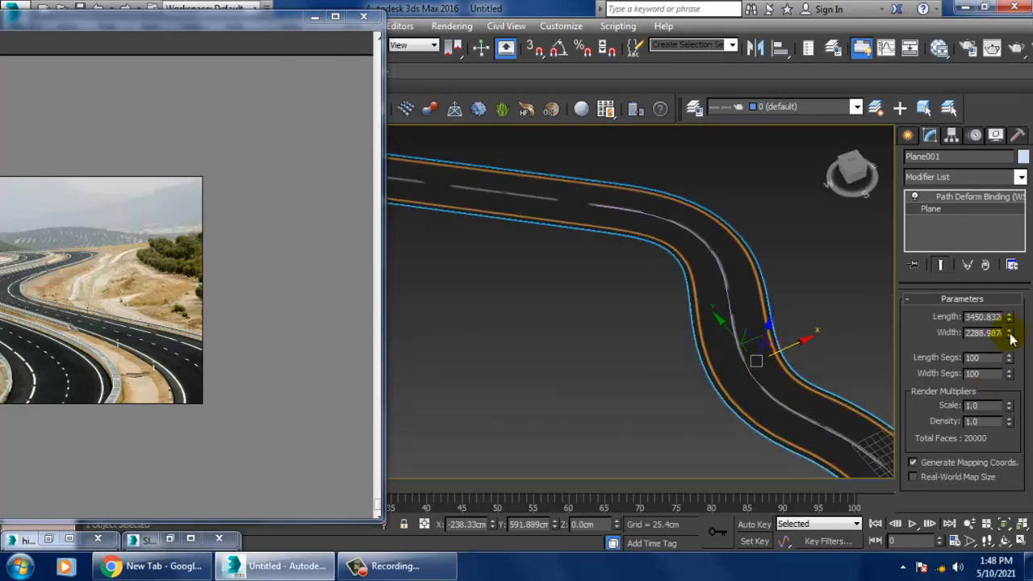
- Widen the base plane of the road to about 3662.38 cm
left_click_drag(1009, 336, 1003, 291)
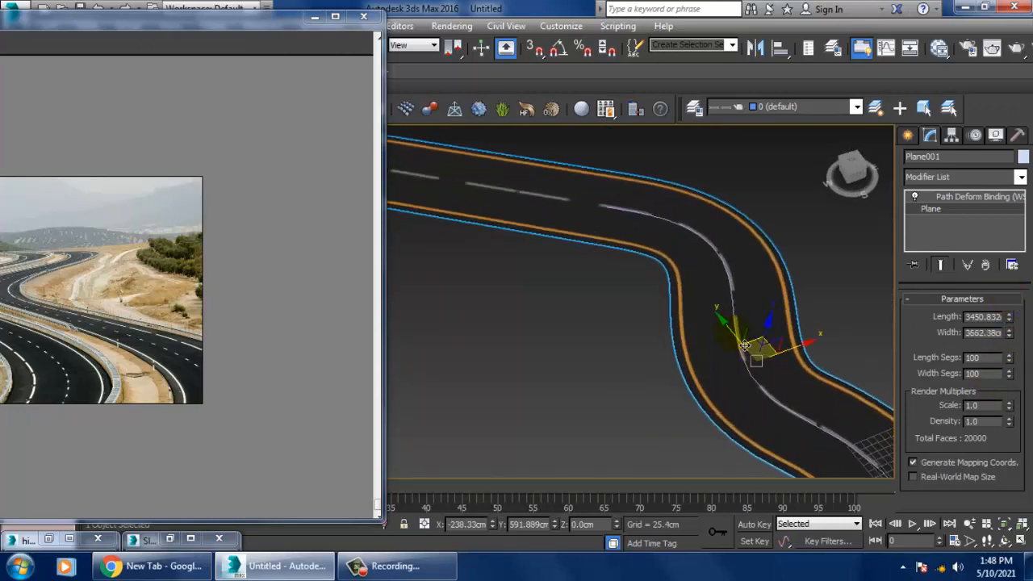
middle_click_drag(744, 346, 754, 411, "alt")
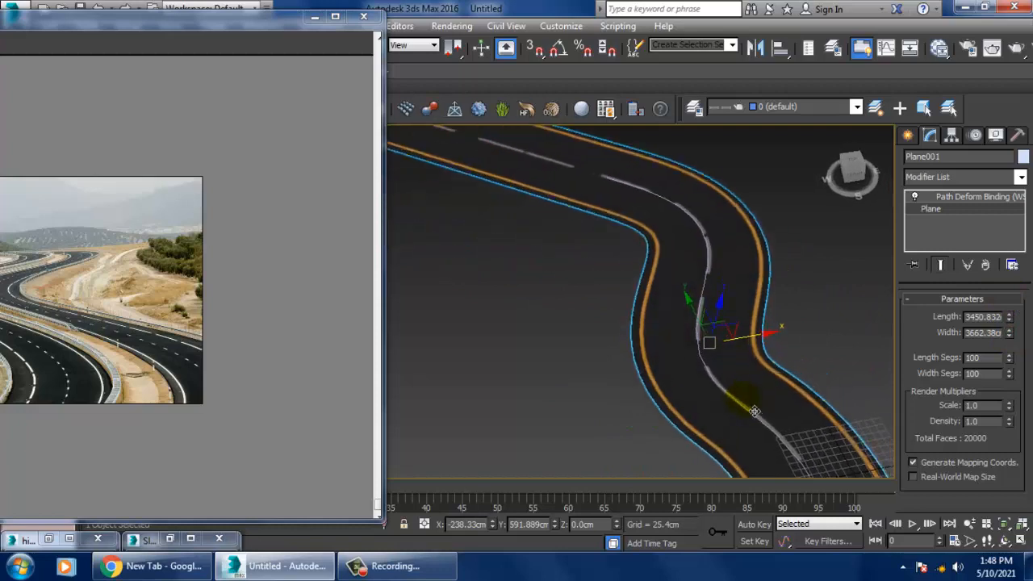
scroll(745, 335, "down", 4)
middle_click_drag(745, 334, 790, 362, "alt")
scroll(791, 363, "down", 2)
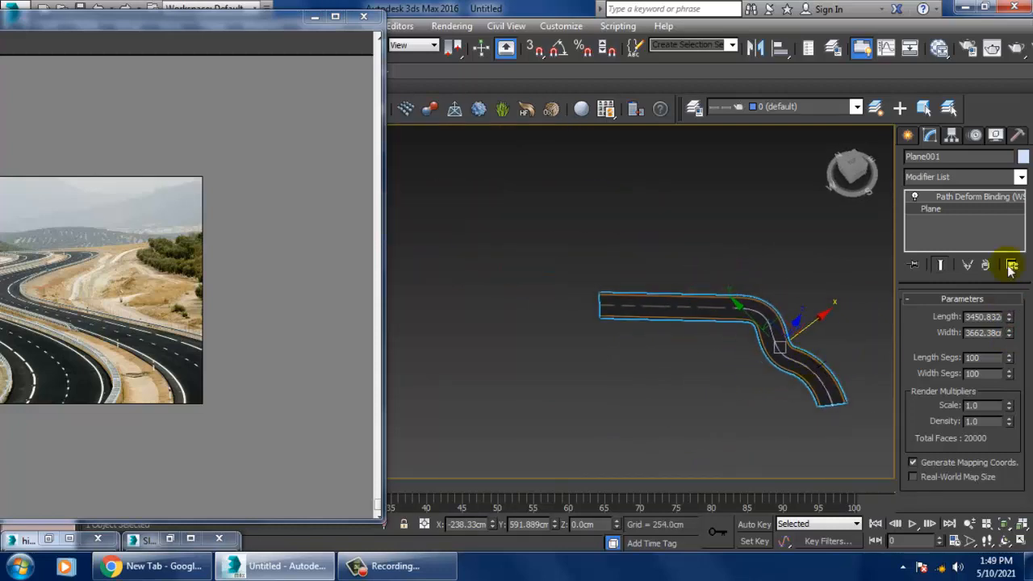
- In the path deform settings, slide the road to 48.5 percent along its path
left_click(959, 197)
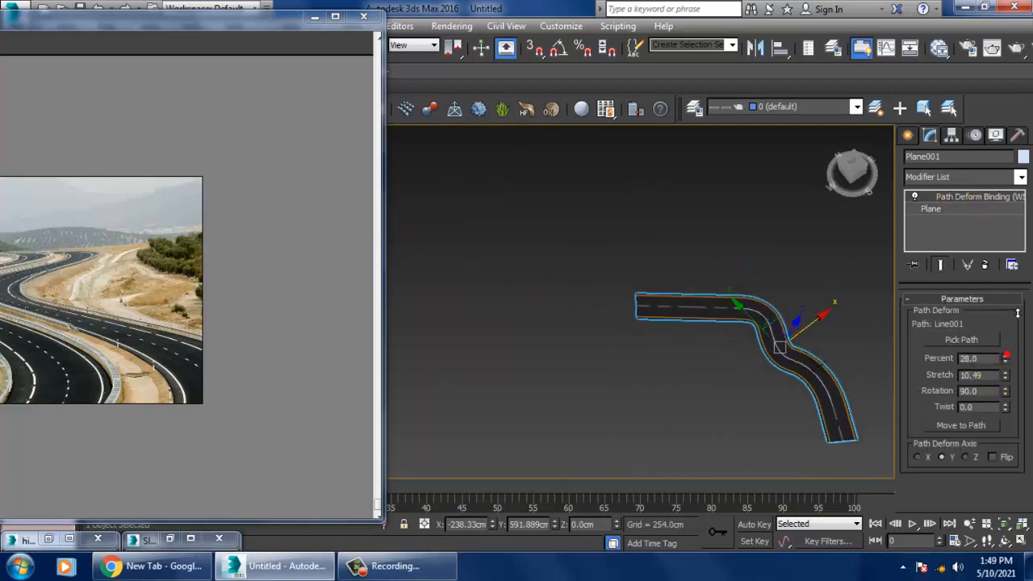
left_click_drag(1017, 313, 1008, 240)
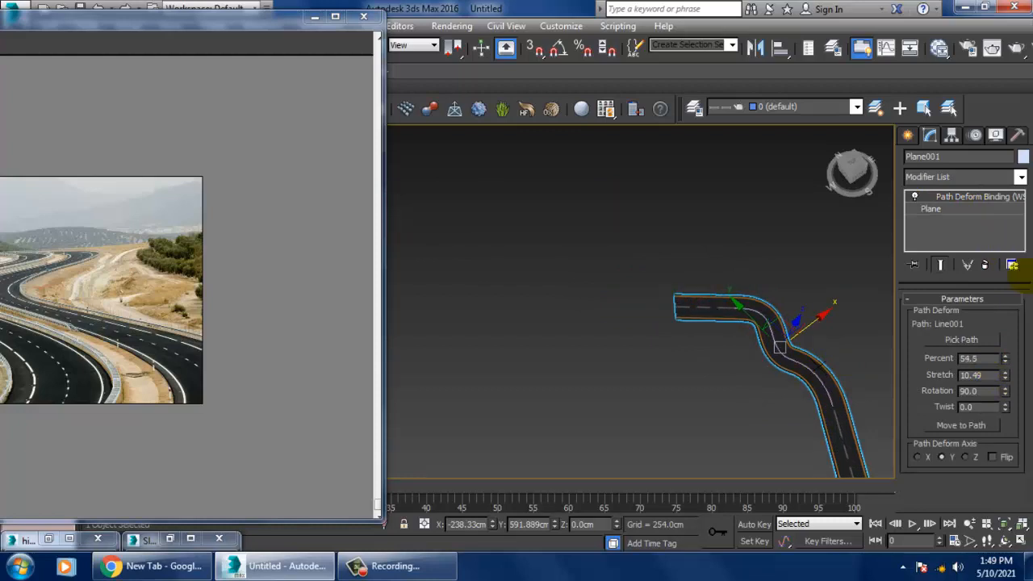
middle_click_drag(719, 337, 659, 322, "alt")
scroll(710, 296, "up", 4)
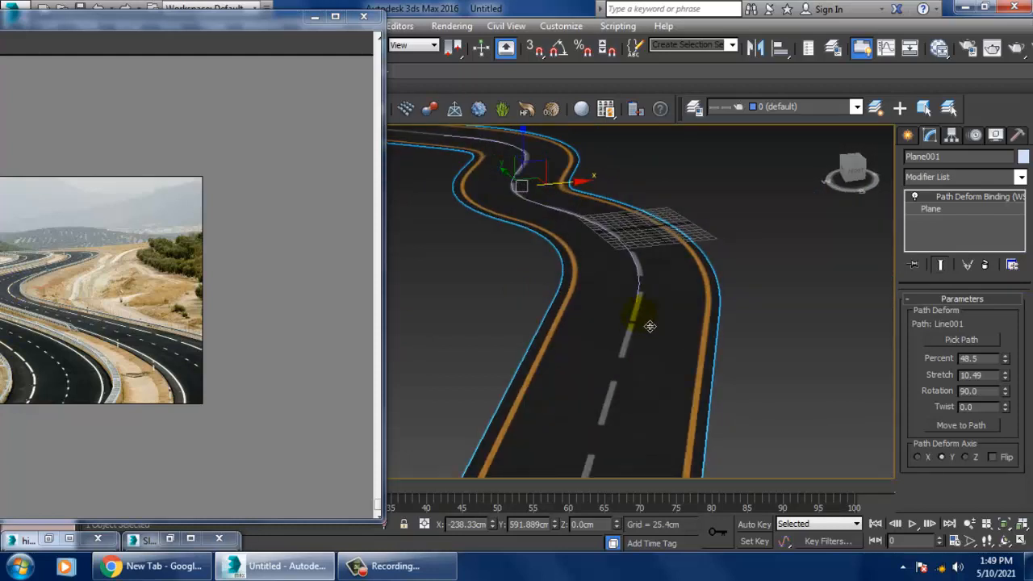
scroll(646, 324, "down", 2)
middle_click_drag(689, 310, 687, 334, "alt")
scroll(687, 334, "down", 2)
- Try a large ground plane beneath the whole road, and delete it
left_click(908, 135)
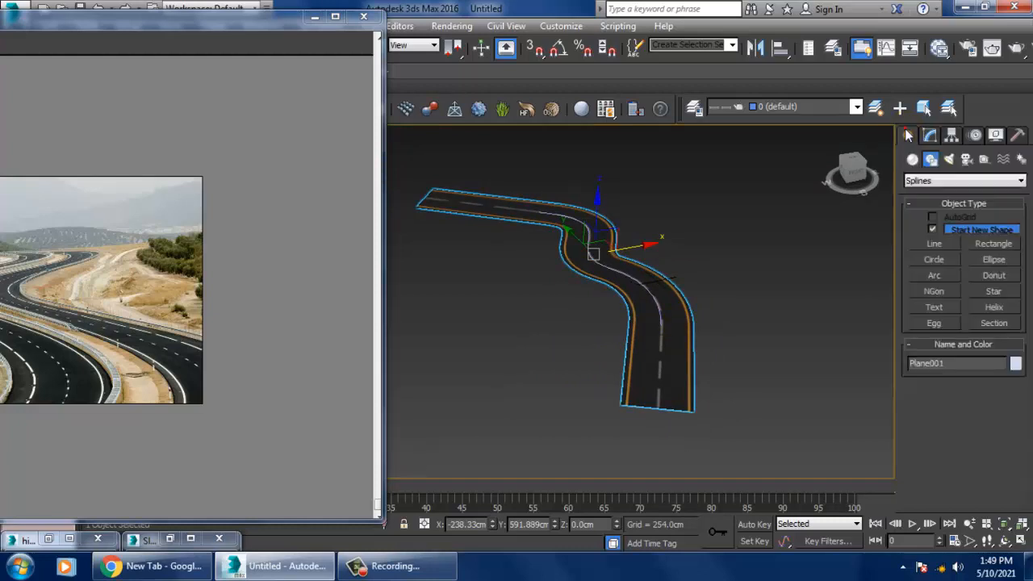
left_click(912, 159)
left_click(994, 295)
scroll(742, 232, "down", 3)
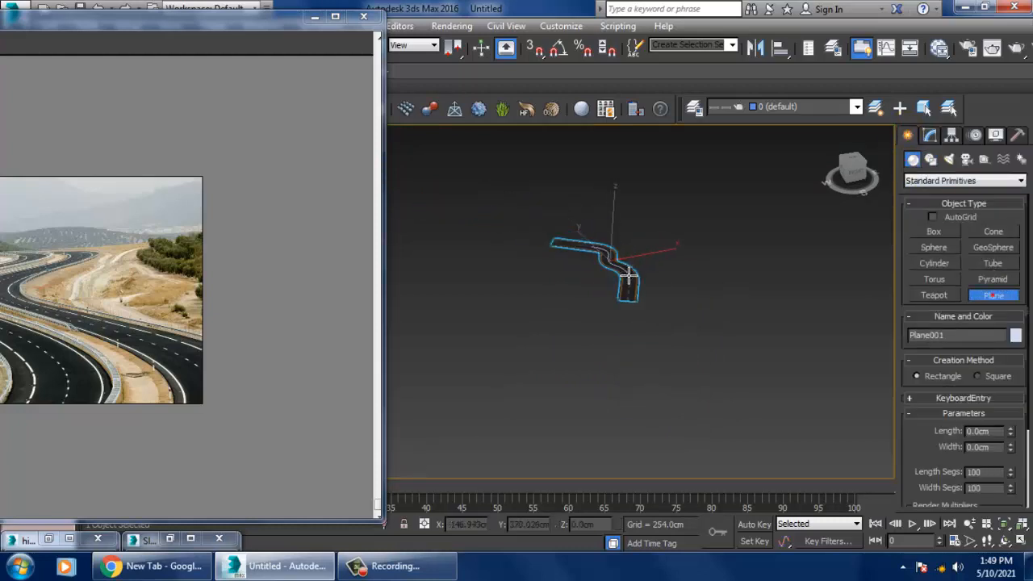
left_click_drag(735, 188, 507, 473)
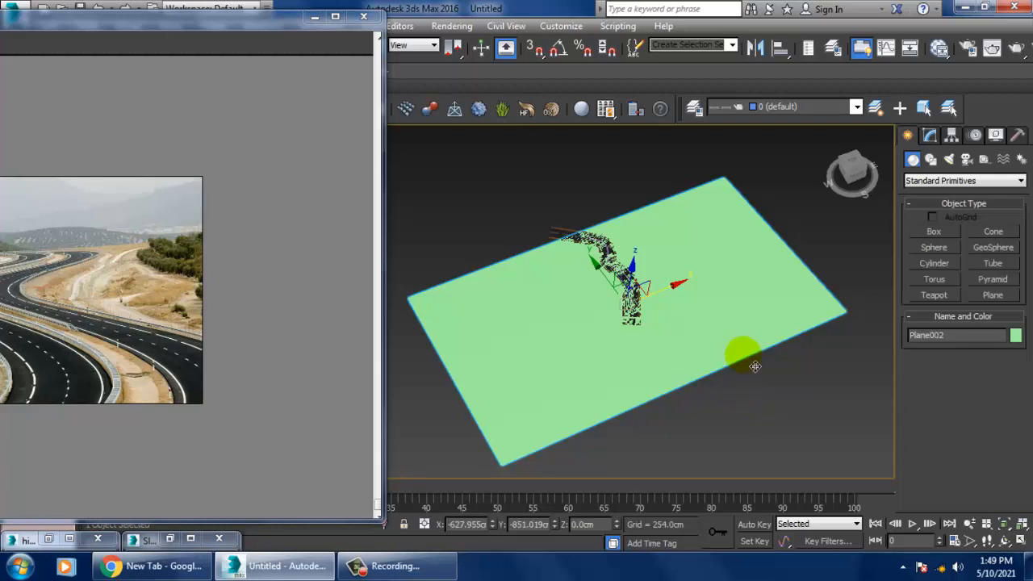
key("Delete")
- Examine the road's bends in the perspective view and from above, ending in the maximized top view
scroll(636, 295, "up", 3)
middle_click_drag(636, 295, 665, 368, "alt")
scroll(664, 292, "up", 3)
left_click(653, 339)
scroll(667, 334, "down", 3)
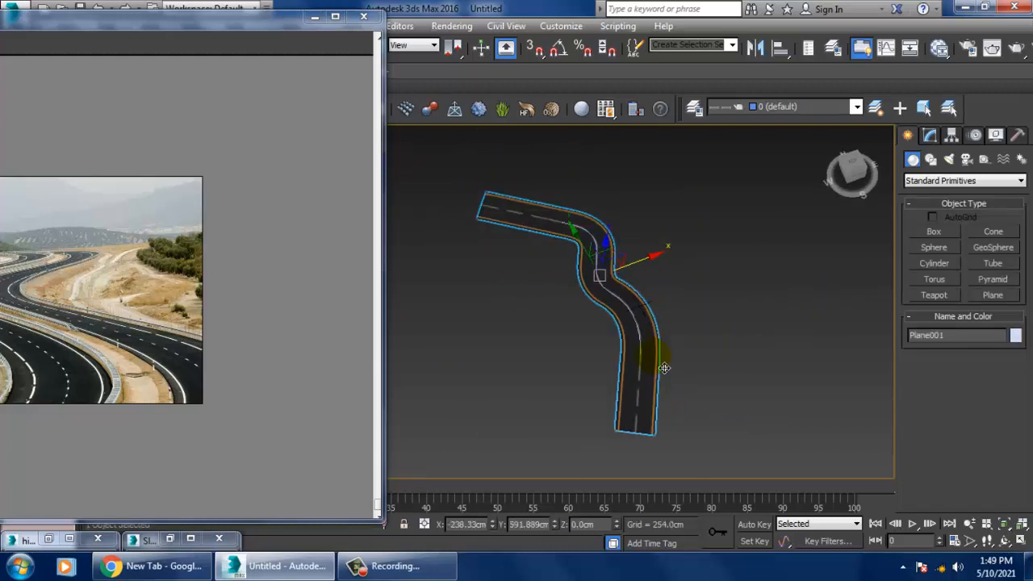
key("alt+w")
right_click(459, 266)
key("alt+w")
scroll(572, 266, "down", 2)
scroll(569, 277, "up", 2)
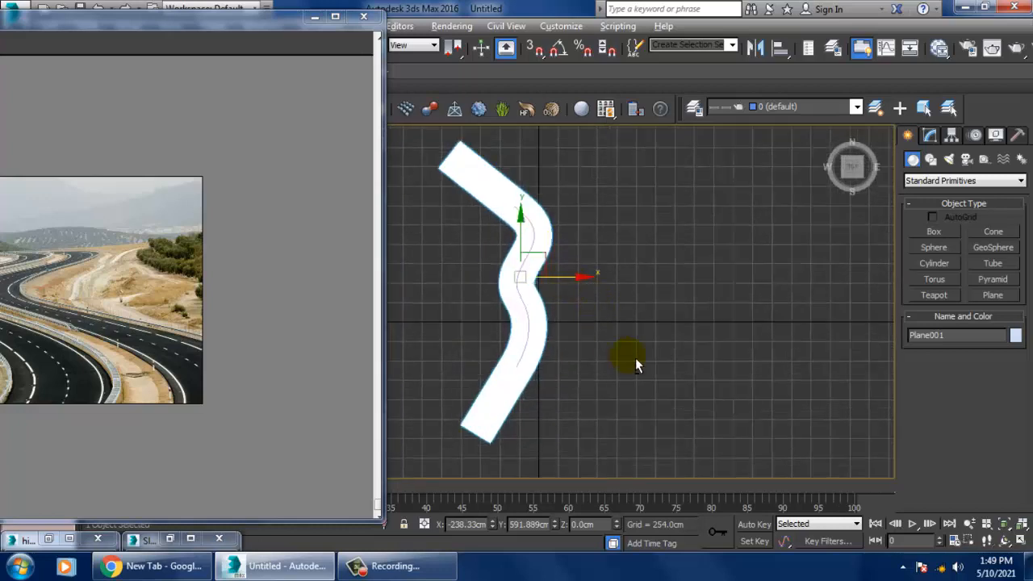
key("alt+w")
right_click(733, 369)
key("alt+w")
left_click(723, 332)
scroll(722, 332, "up", 3)
middle_click_drag(568, 257, 685, 286)
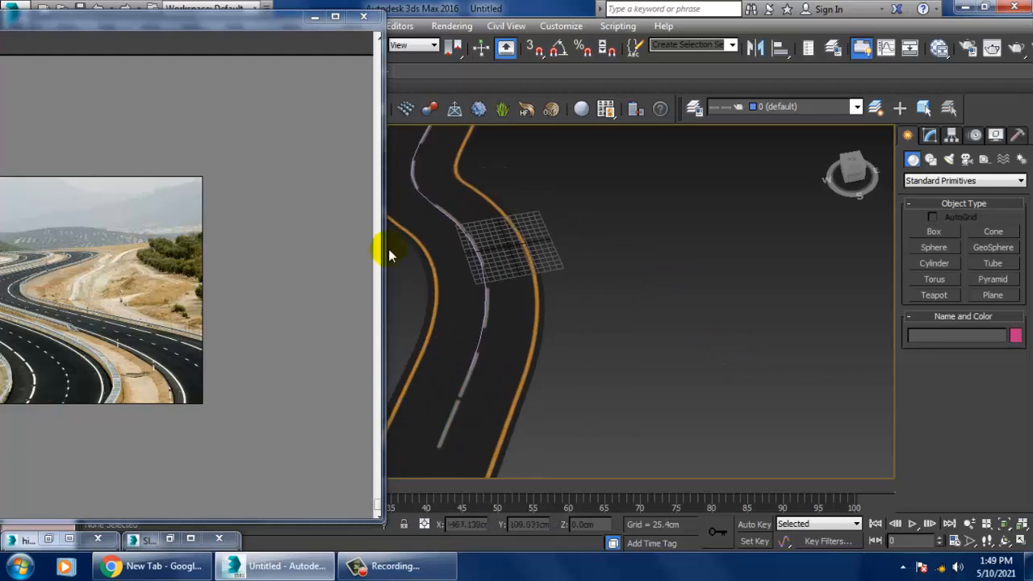
middle_click_drag(388, 255, 626, 264)
left_click(629, 256)
key("alt+w")
right_click(438, 218)
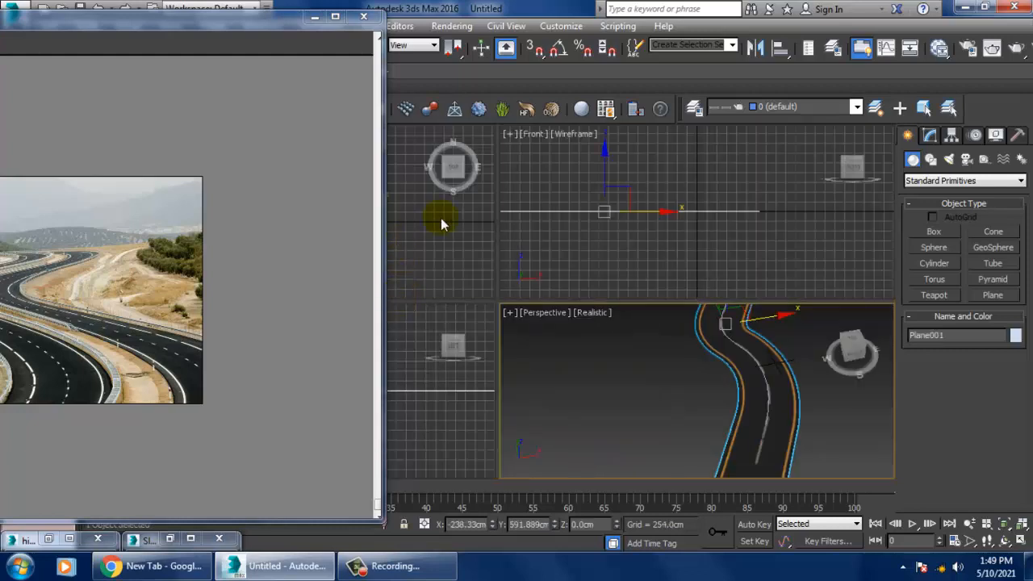
key("alt+w")
middle_click_drag(447, 220, 565, 222)
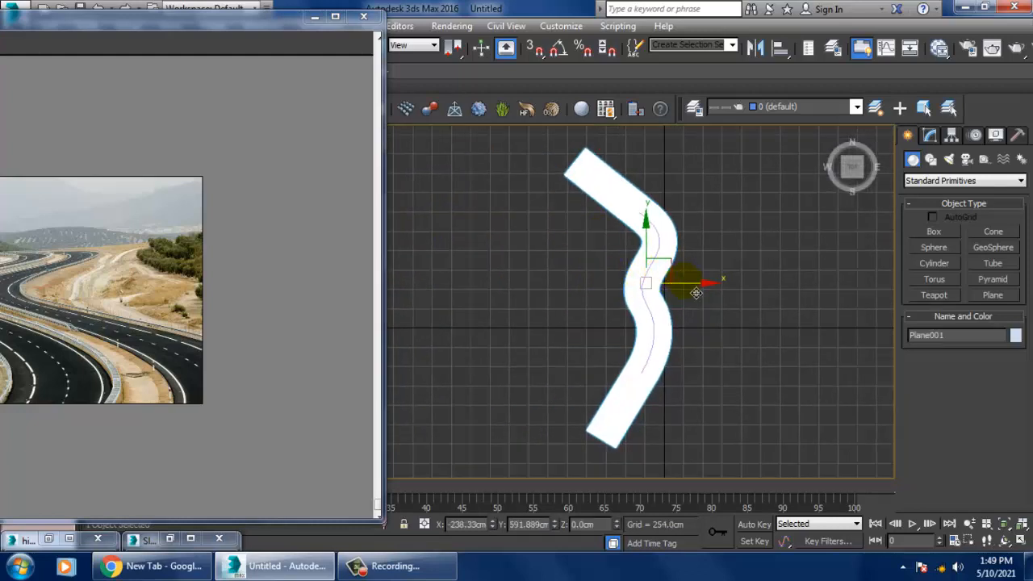
mouse_move(683, 282)
left_mouse_down()
mouse_move(657, 282)
mouse_move(674, 282)
left_mouse_up()
right_click(674, 282)
left_click(539, 274)
scroll(539, 275, "up", 2)
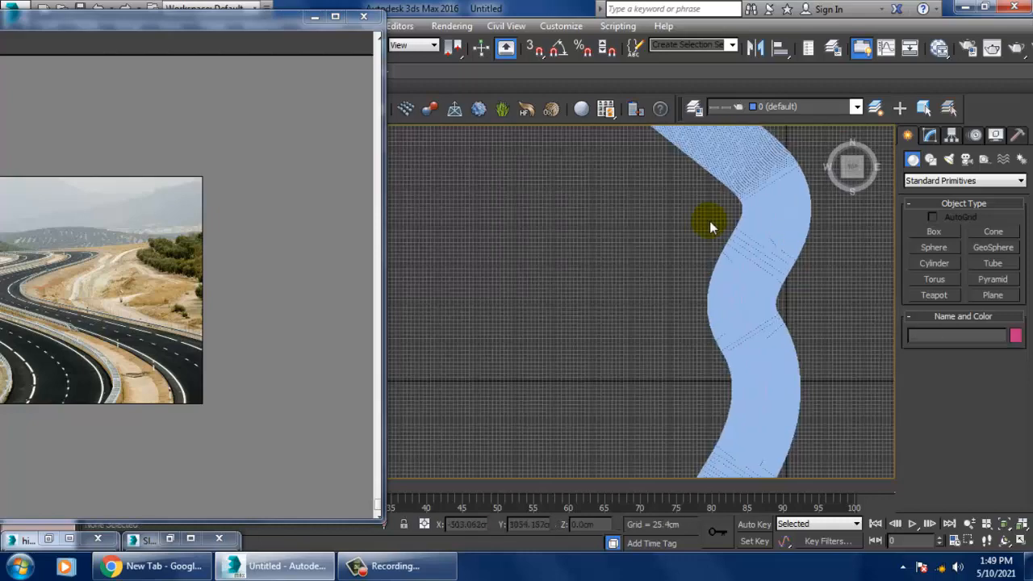
scroll(710, 228, "up", 4)
left_click(745, 262)
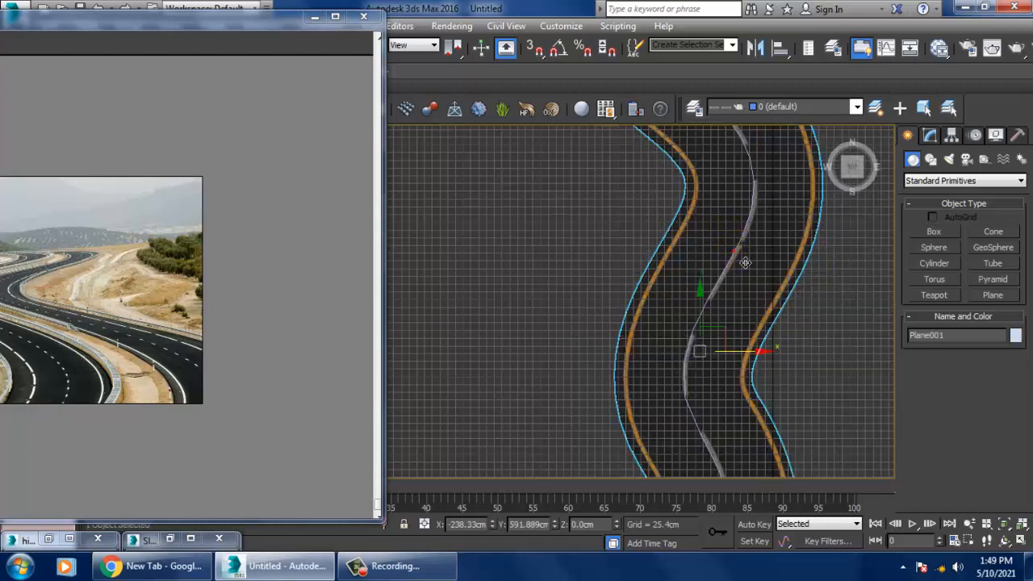
left_click(744, 262)
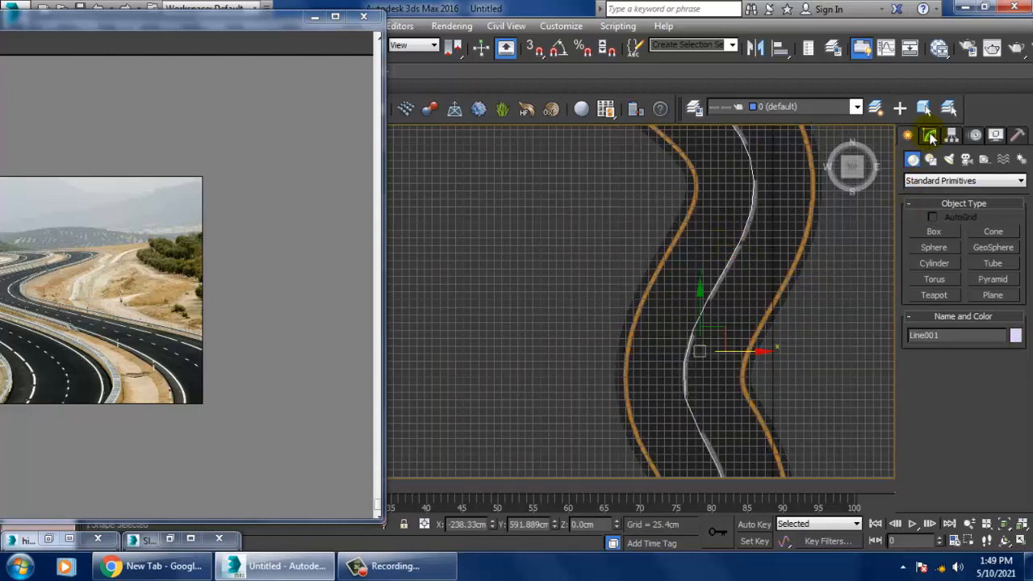
left_click_drag(761, 351, 795, 356)
left_click(822, 334)
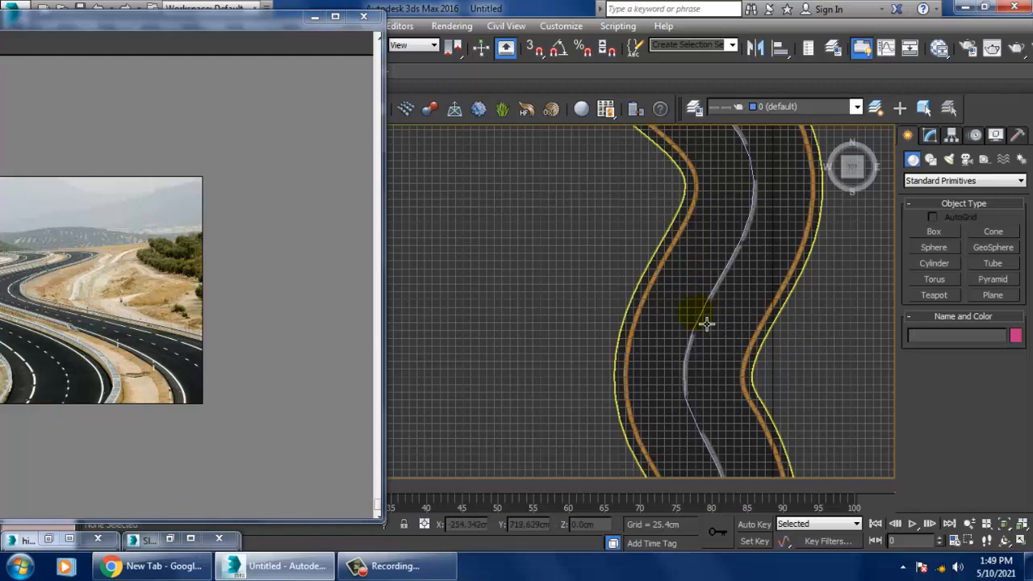
- Copy the curved path line sideways and align the copy with the road's left edge stripe
left_click(713, 326)
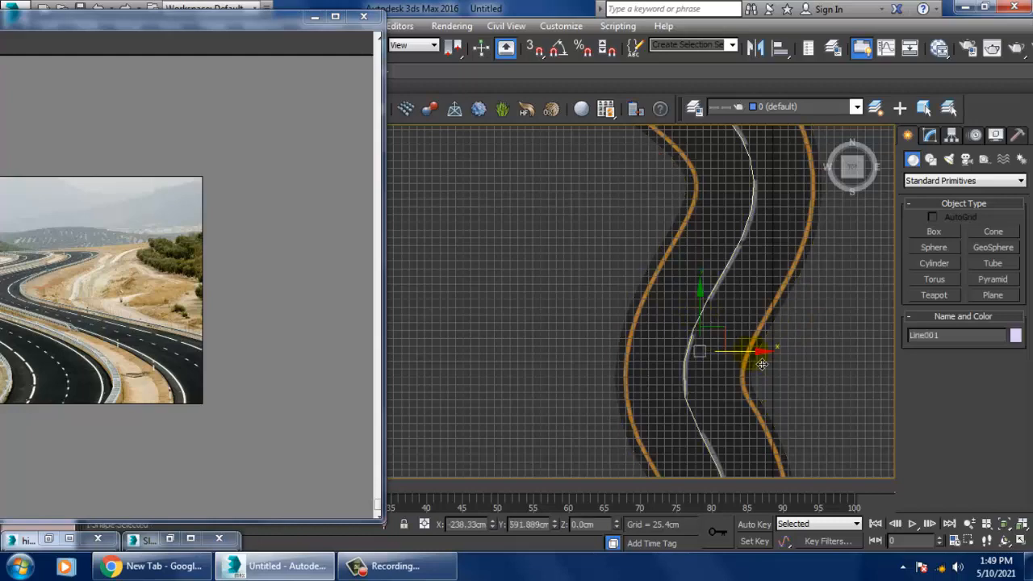
left_click_drag(758, 355, 627, 359)
left_click(519, 346)
scroll(667, 233, "down", 5)
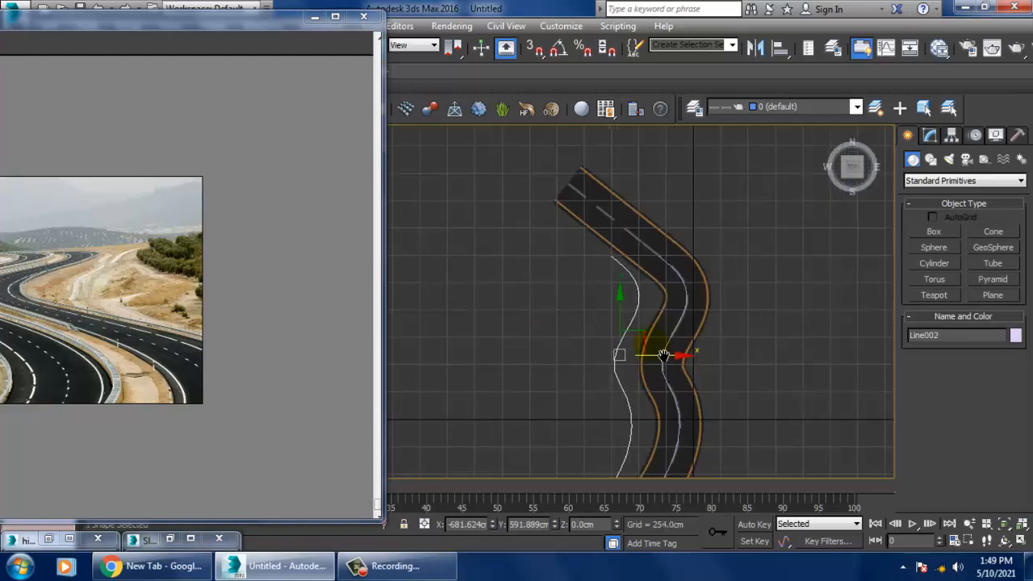
scroll(667, 233, "up", 5)
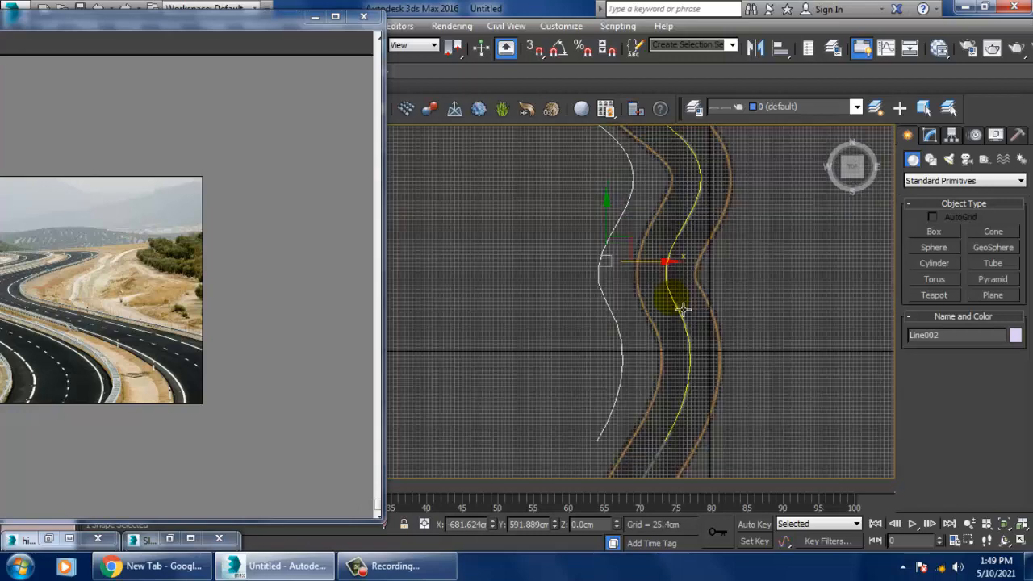
left_click_drag(691, 300, 705, 299)
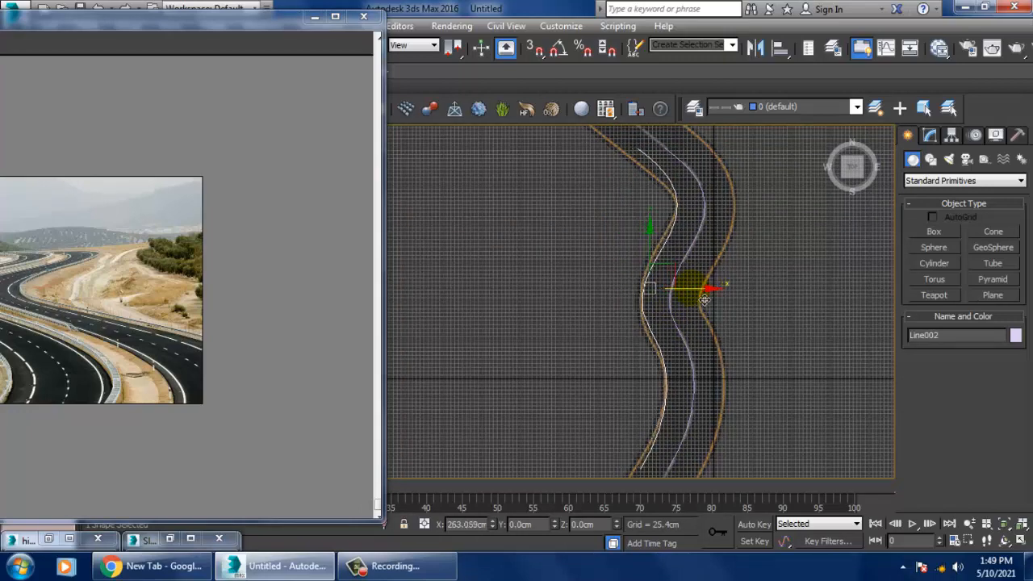
- Move the copied line's upper end vertex to the far end of the road's left edge stripe
middle_click_drag(677, 205, 715, 316)
scroll(719, 321, "up", 2)
key("1")
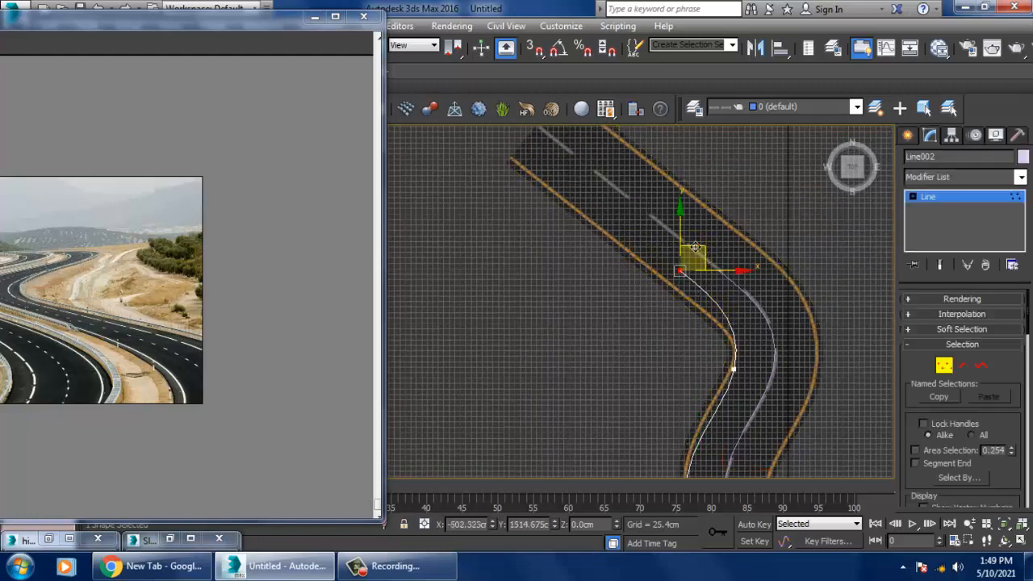
left_click_drag(572, 161, 534, 136)
middle_click_drag(685, 263, 629, 190)
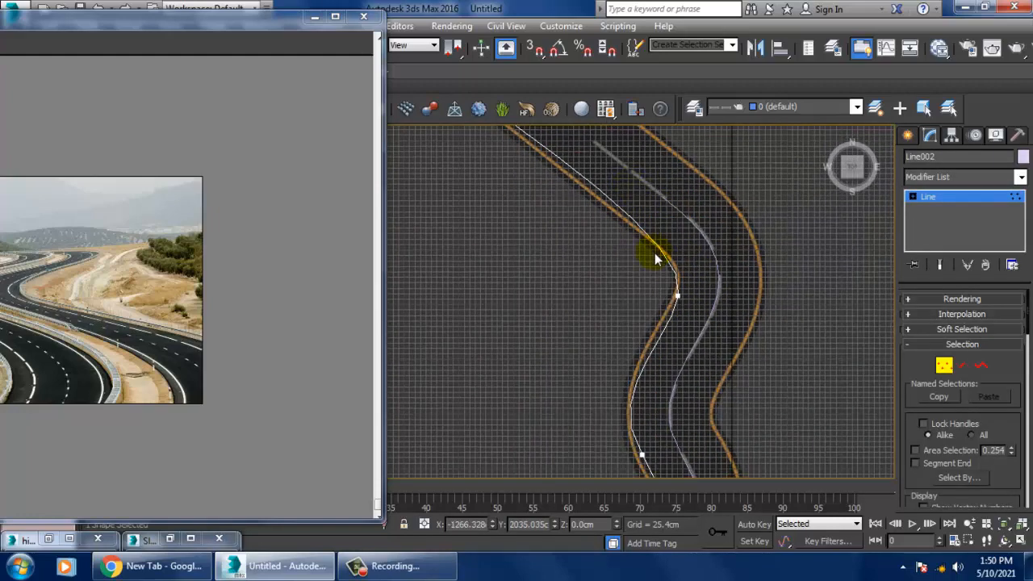
- Refine the copied line with a vertex on its upper straight stretch and move that vertex onto the left edge stripe
middle_click_drag(655, 253, 675, 301)
right_click(605, 218)
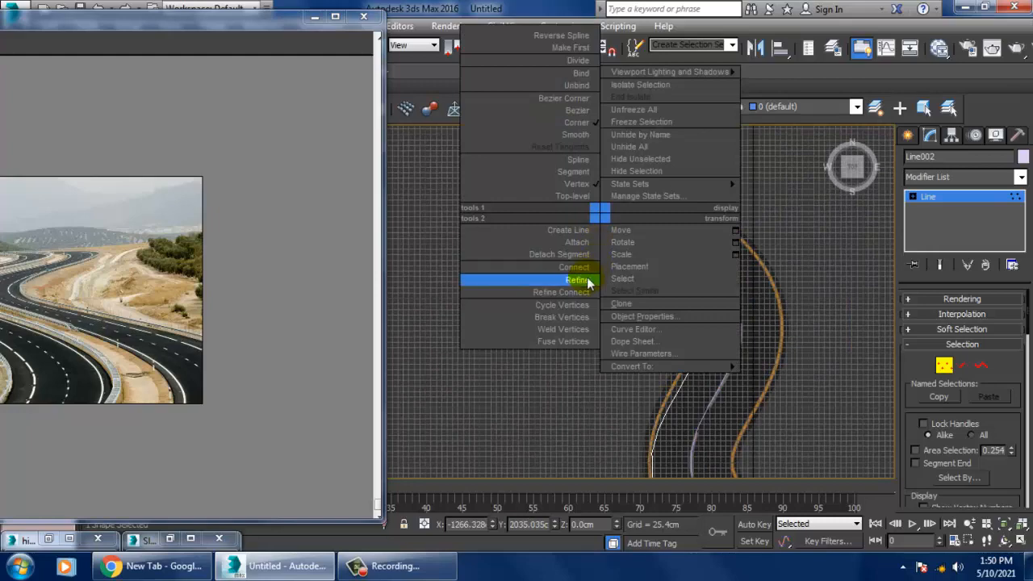
left_click(587, 278)
middle_click_drag(611, 244, 621, 266)
left_click(611, 246)
right_click(653, 252)
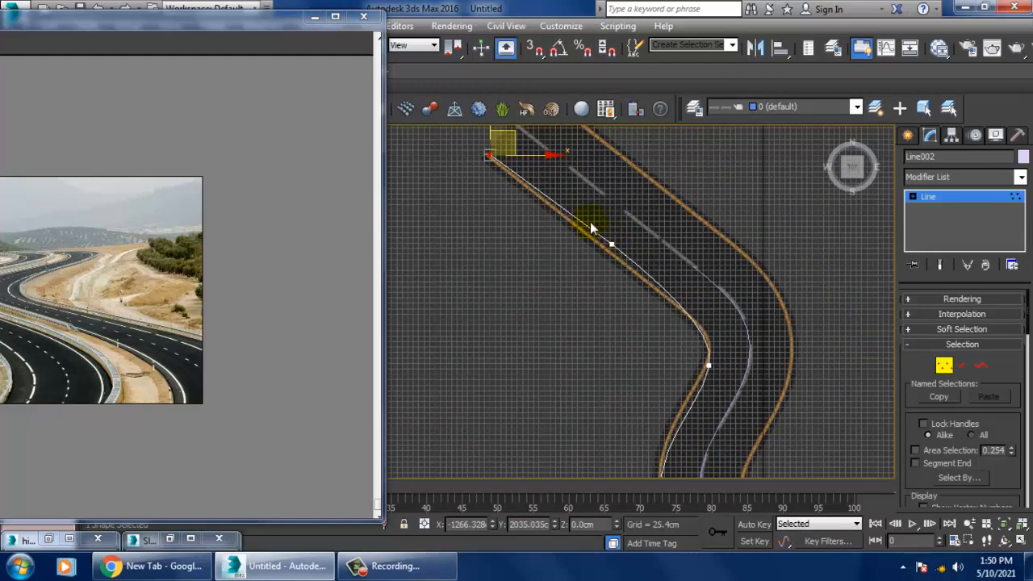
left_click(611, 245)
middle_click_drag(697, 393, 681, 343)
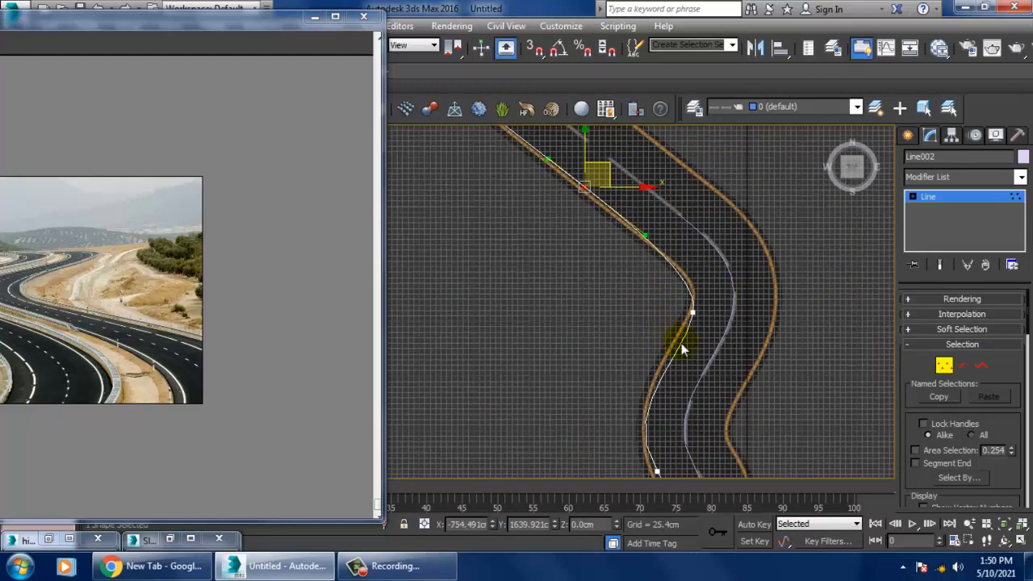
- Fit the copied line's vertex at the sharp upper bend to the left edge stripe and select the vertex below it
left_click_drag(733, 345, 733, 347)
left_click_drag(714, 300, 718, 290)
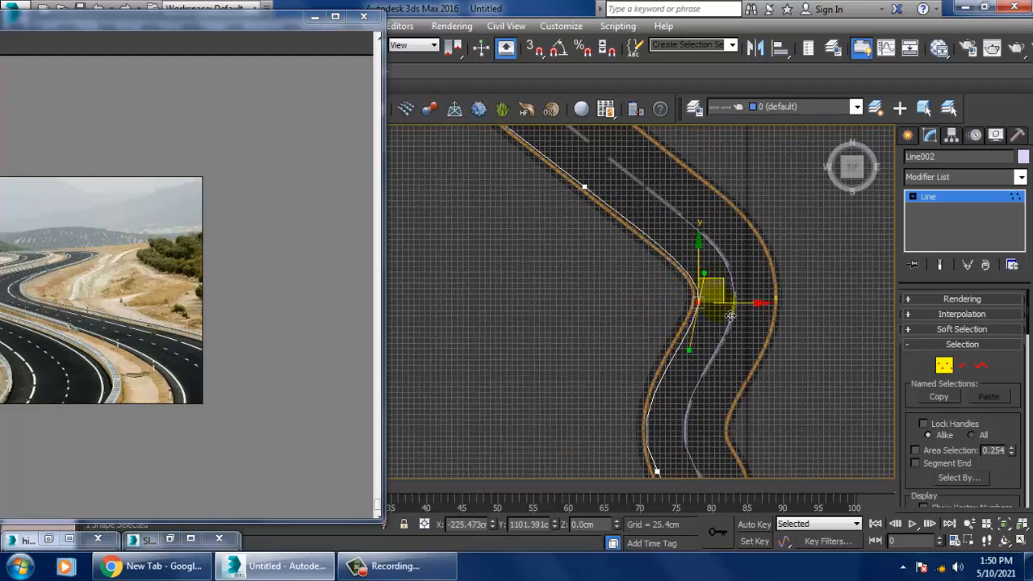
middle_click_drag(710, 472, 713, 405)
scroll(670, 370, "up", 2)
left_click_drag(627, 360, 680, 366)
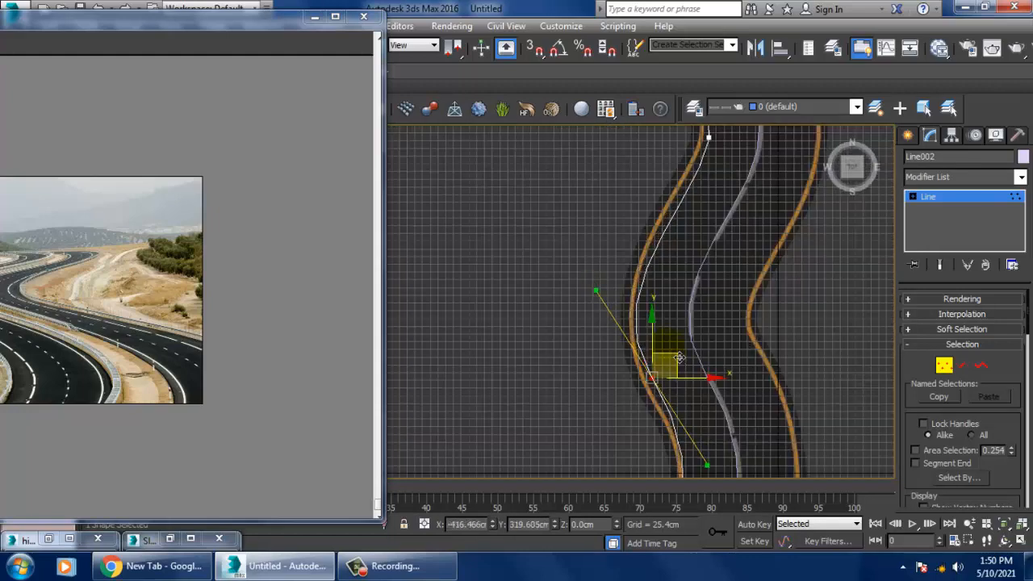
- Refine the copied line with a vertex between the two upper bends and shift it toward the left edge stripe
right_click(662, 229)
left_click(614, 294)
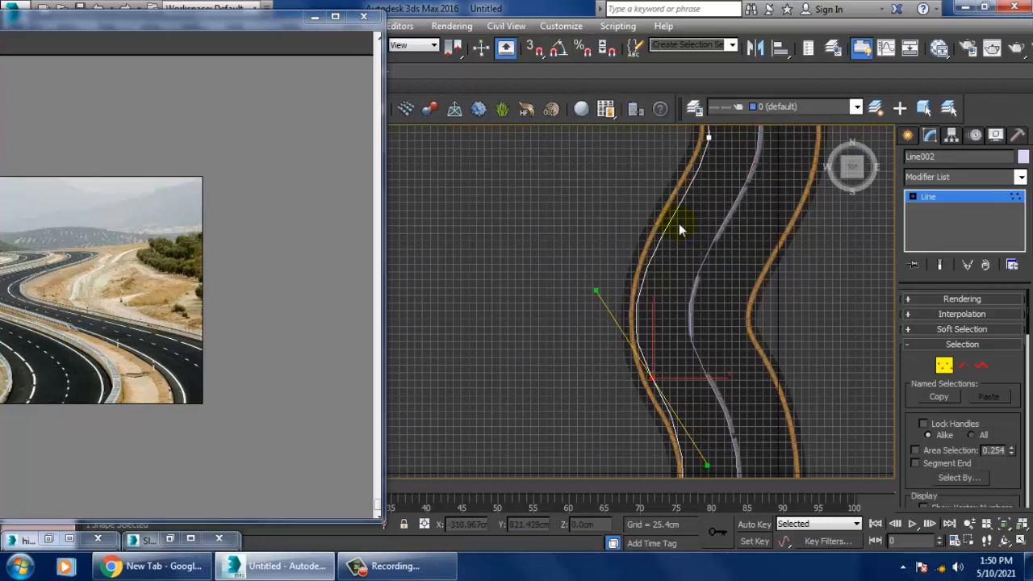
left_click(666, 225)
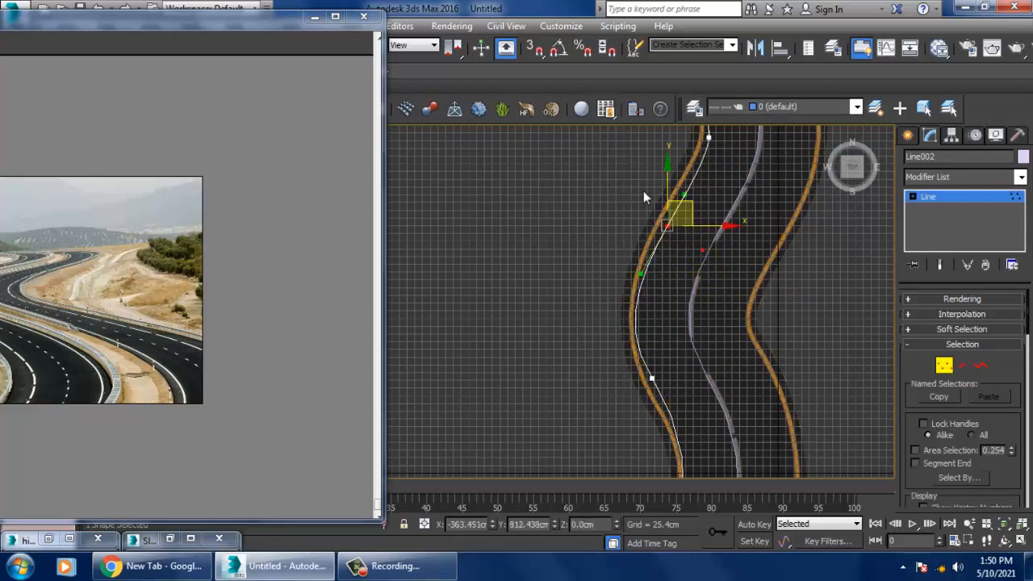
left_click_drag(723, 240, 714, 243)
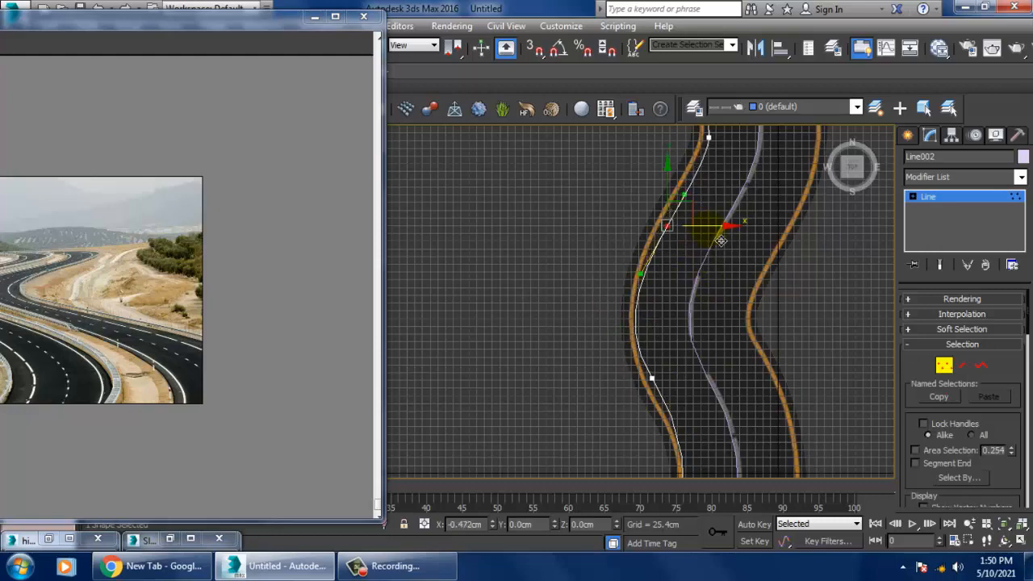
- Move the copied line's lower end vertex to the near end of the road's left edge stripe
scroll(714, 317, "down", 2)
middle_click_drag(714, 317, 710, 108)
middle_click_drag(610, 306, 619, 269)
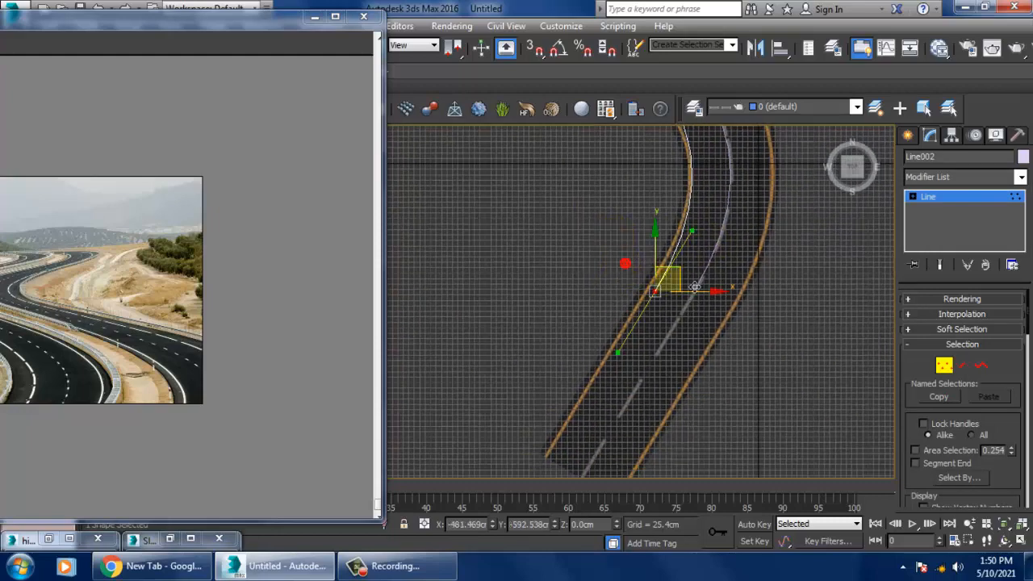
left_click_drag(683, 305, 584, 434)
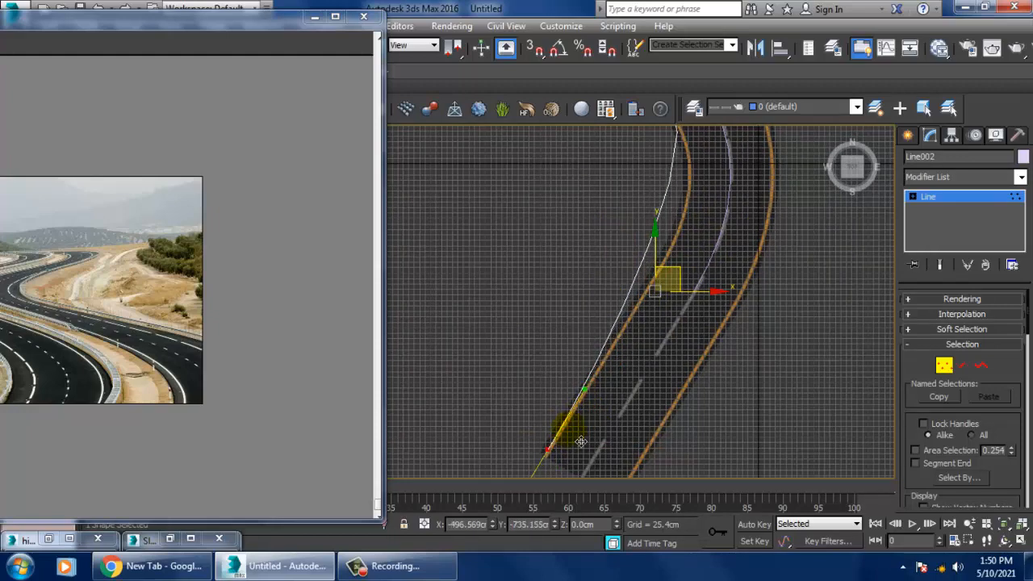
- Move the copied line's vertex below the last bend onto the road's left edge stripe
right_click(654, 269)
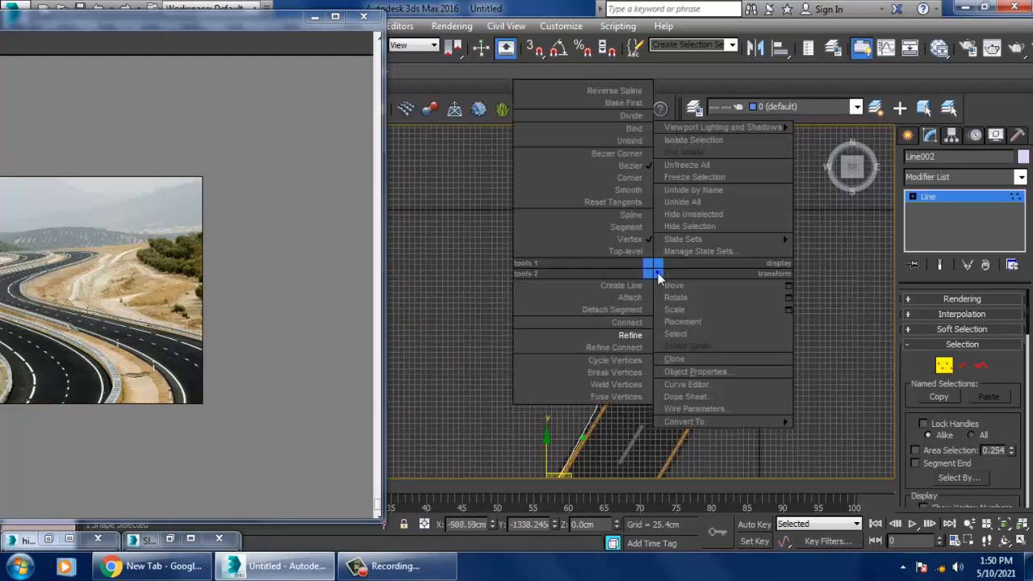
left_click(636, 351)
right_click(712, 284)
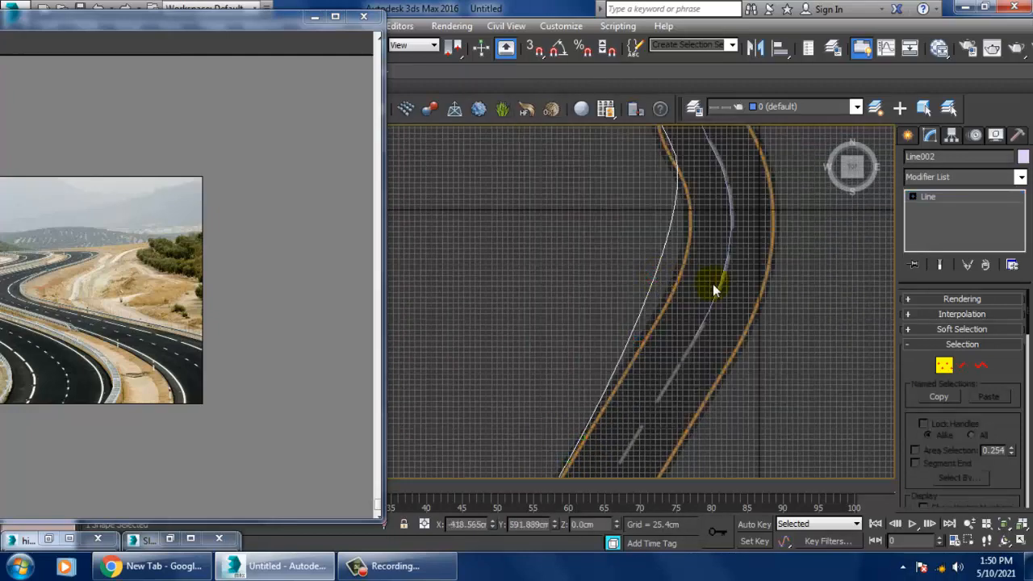
left_click_drag(622, 255, 744, 291)
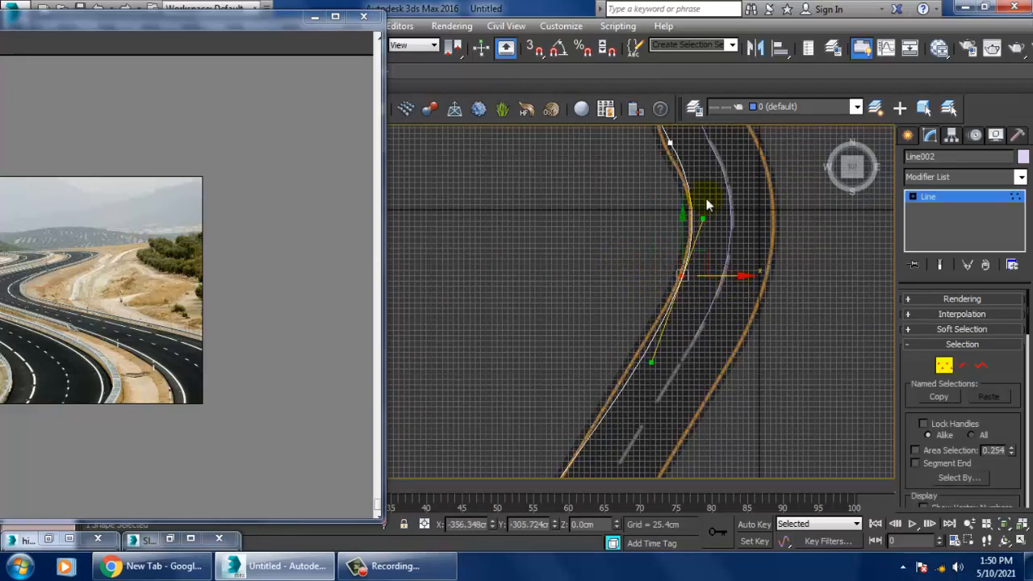
- Adjust the vertices and tangent handle around the last bend so the copied line follows the left edge stripe
middle_click_drag(707, 202, 710, 323)
left_click_drag(657, 245, 690, 281)
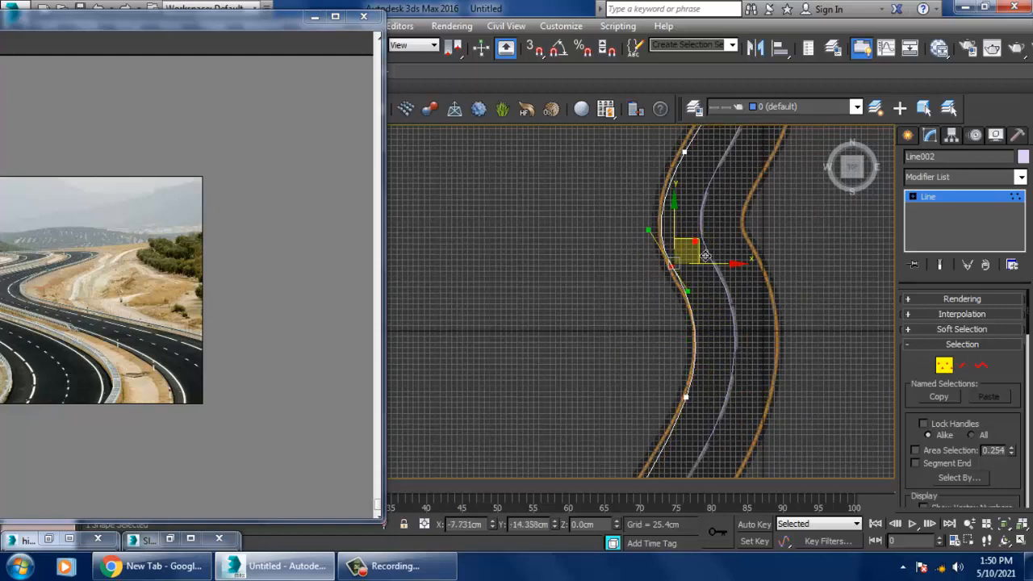
middle_click_drag(712, 343, 720, 290)
left_click_drag(674, 323, 744, 353)
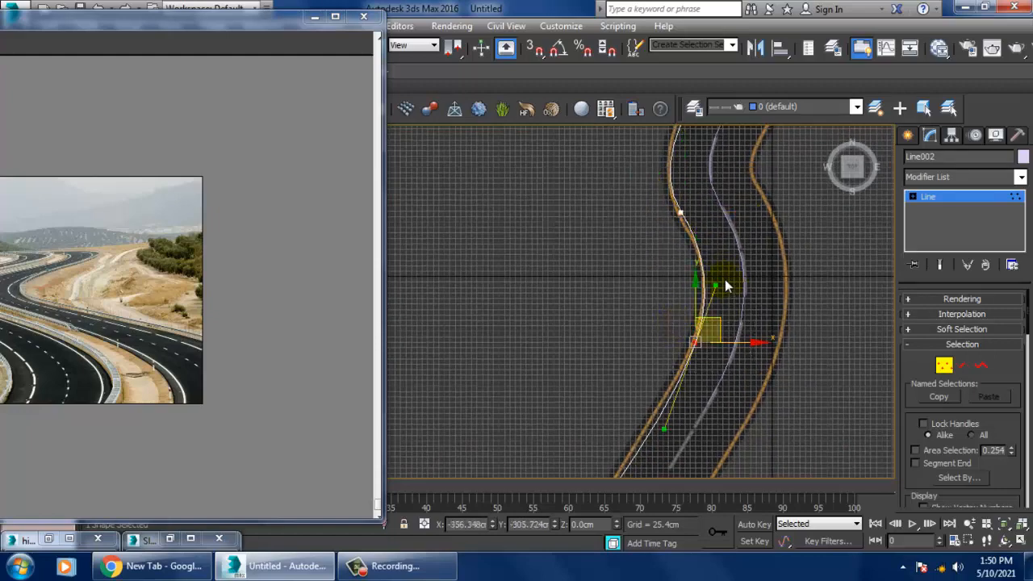
left_click_drag(727, 296, 733, 298)
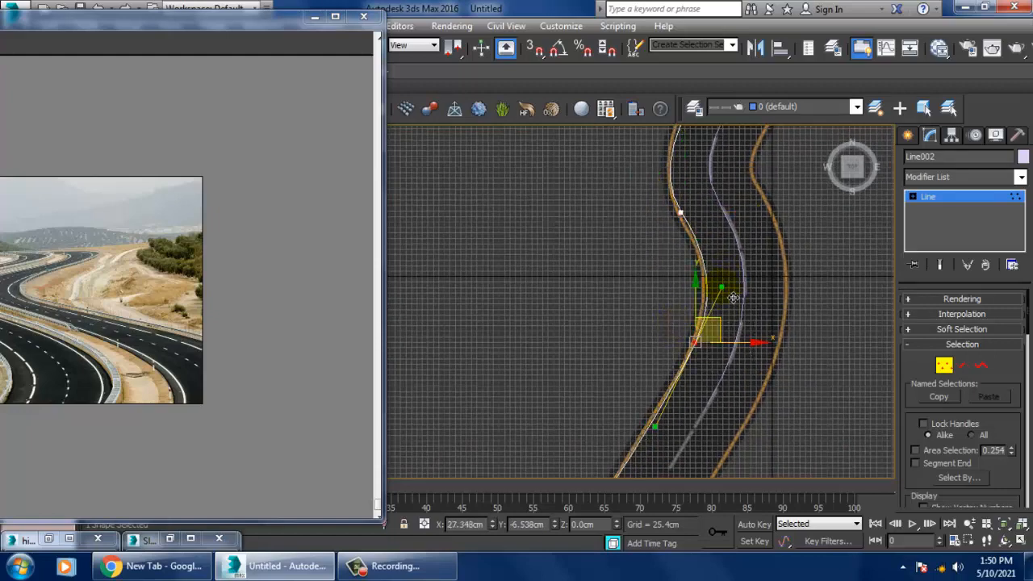
- Adjust the tangent handle at the sharp upper bend, and leave vertex editing in the maximized perspective view
scroll(704, 333, "up", 5)
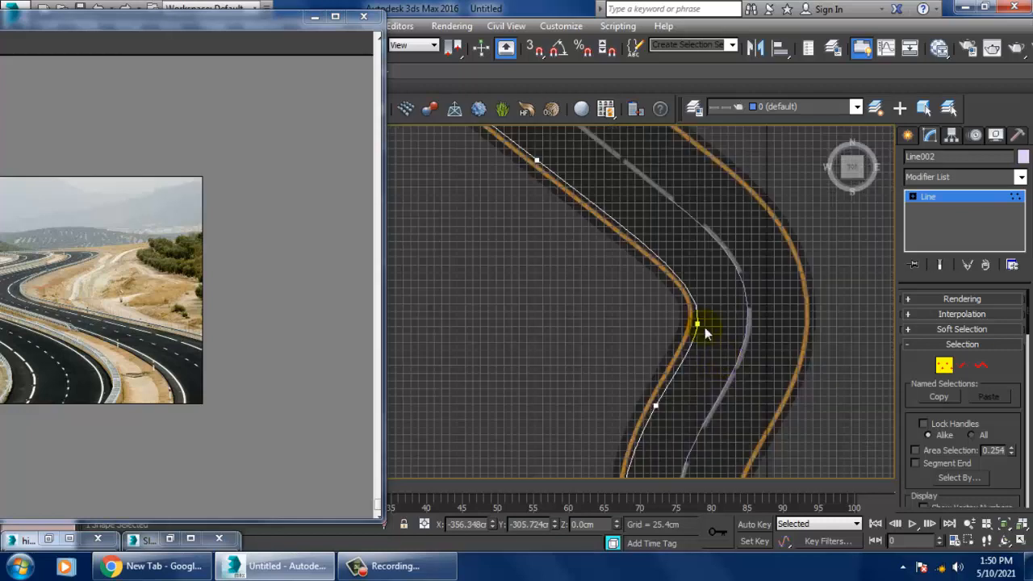
left_click(699, 325)
left_click_drag(716, 292, 716, 272)
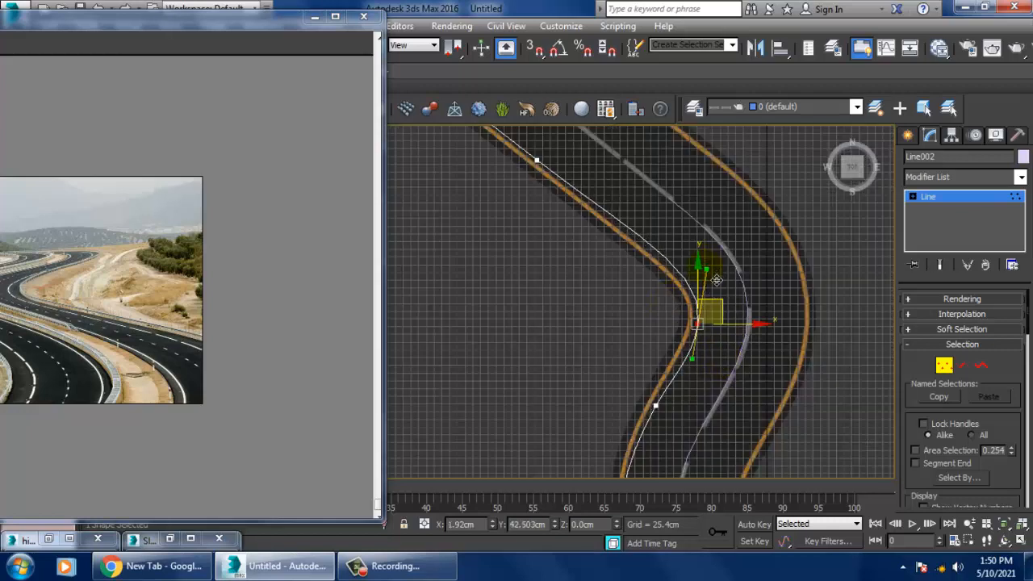
key("alt+w")
middle_click(771, 427)
key("alt+w")
middle_click_drag(739, 367, 809, 409)
left_click(947, 200)
middle_click_drag(711, 280, 725, 362)
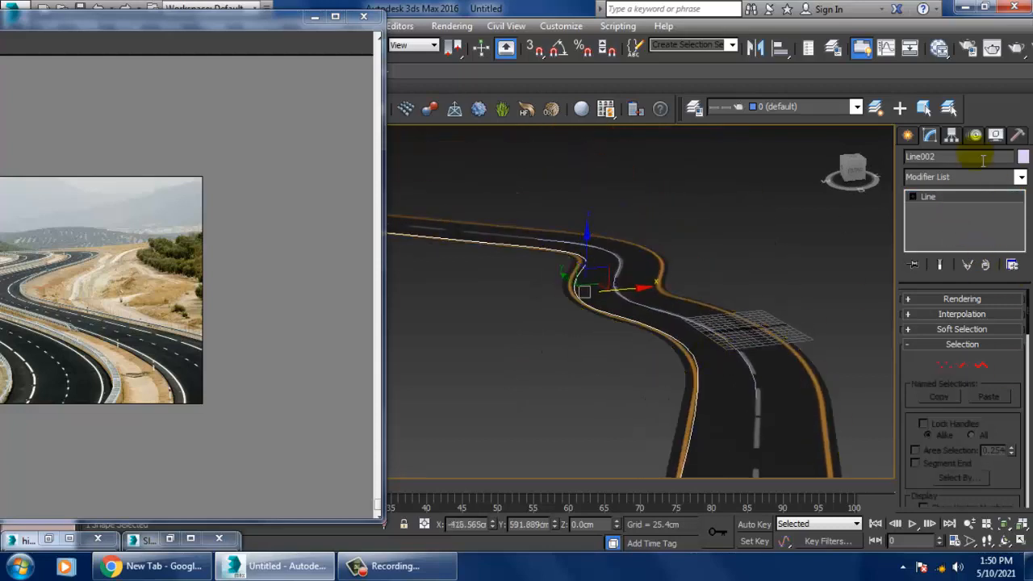
- Create a ground plane about 3507 cm long and 3973 cm wide across the road
left_click(907, 136)
left_click(994, 295)
middle_click_drag(787, 349, 818, 352, "alt")
scroll(825, 306, "down", 4)
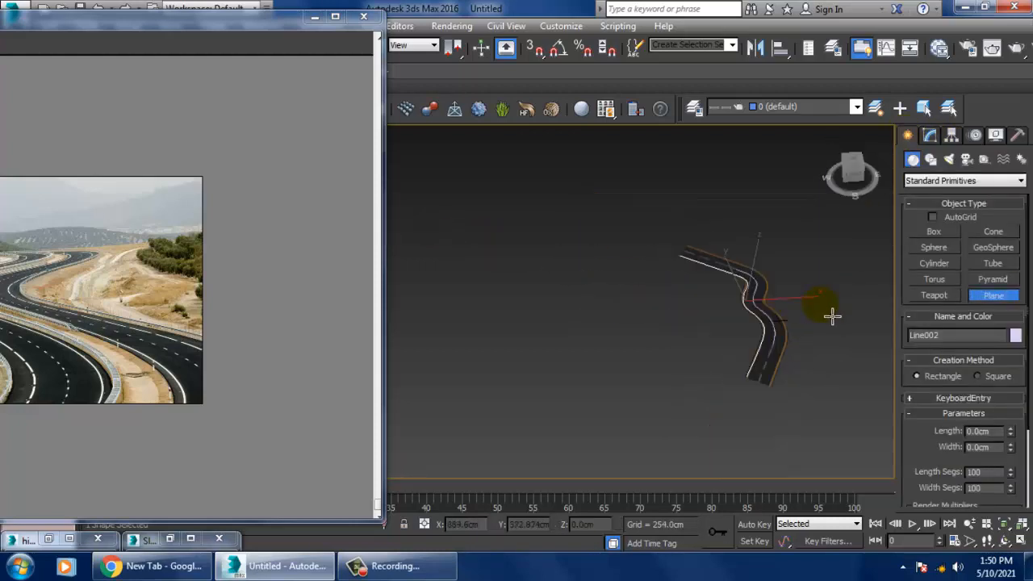
left_click_drag(790, 284, 601, 427)
right_click(651, 414)
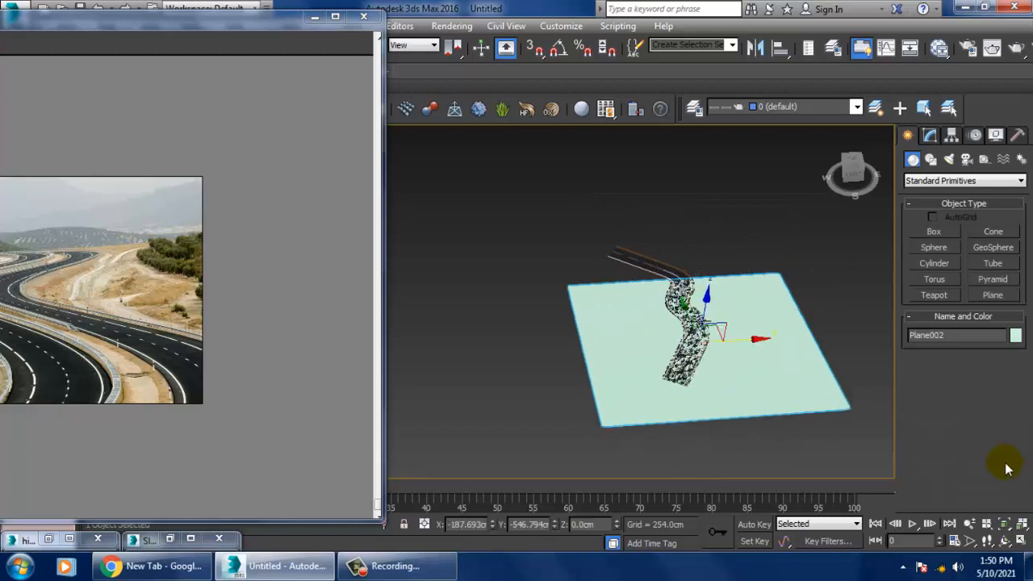
- Set the ground plane's length and width segments to 40 each
left_click(930, 136)
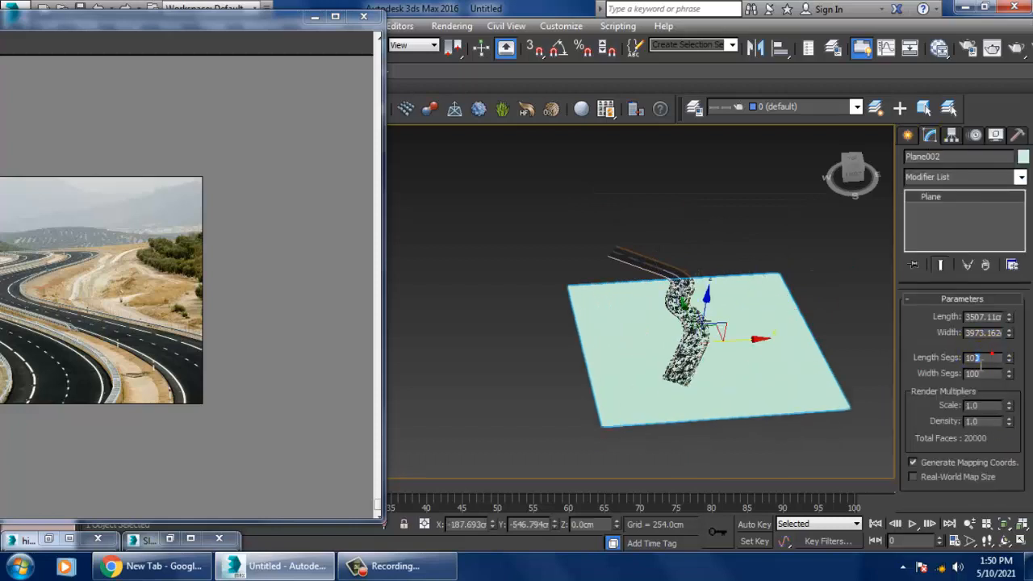
key("Tab")
type("40")
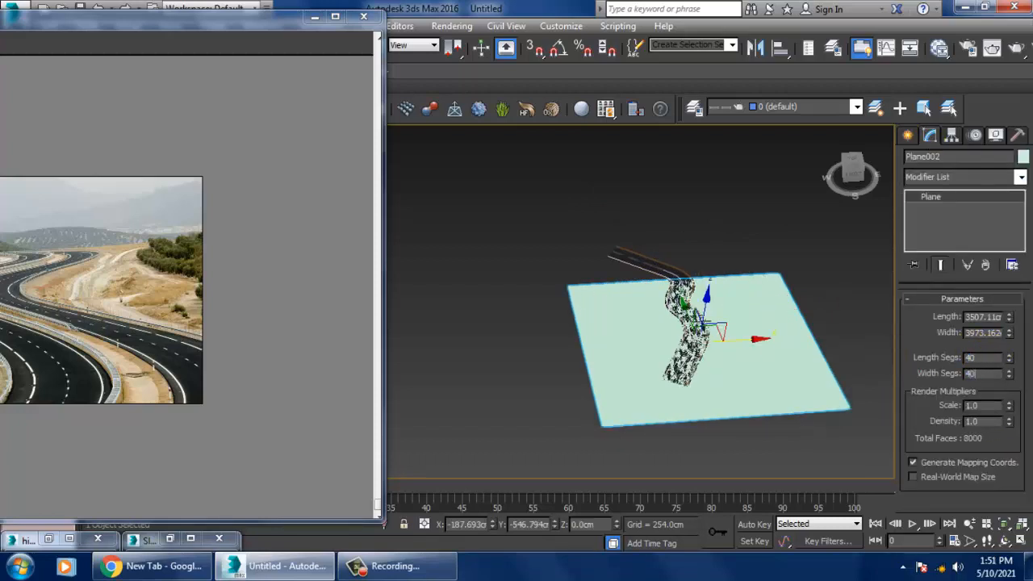
key("Return")
middle_click_drag(686, 399, 706, 350, "alt")
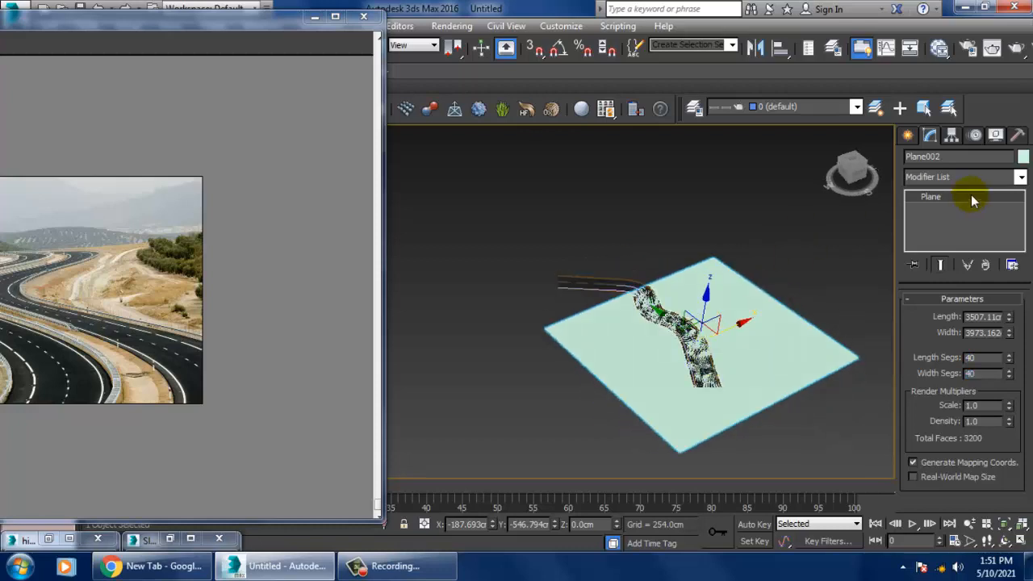
- Change the ground plane's object color to light gray
left_click(1022, 157)
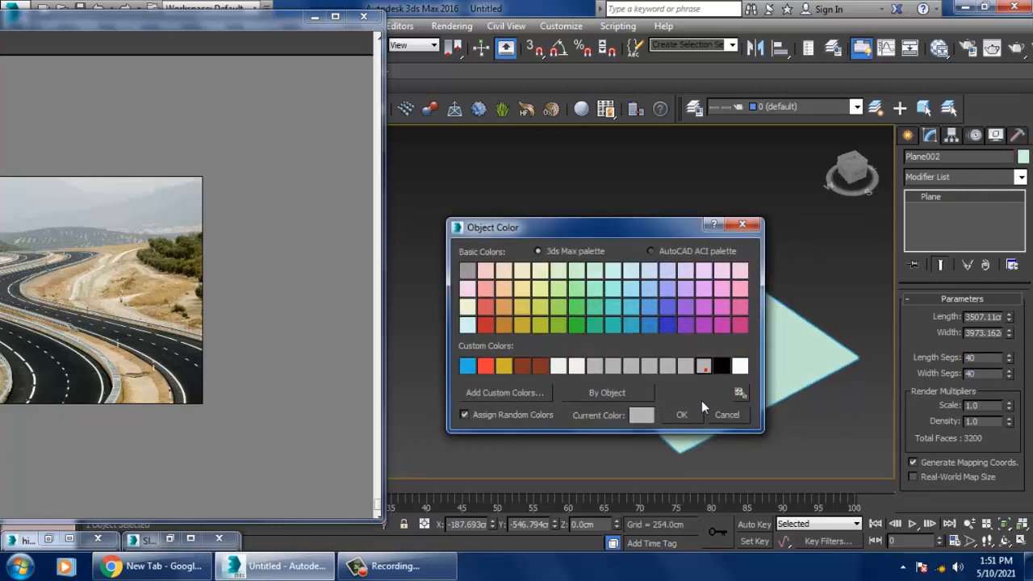
left_click(691, 416)
middle_click_drag(701, 423, 683, 409, "alt")
middle_click_drag(733, 368, 715, 373)
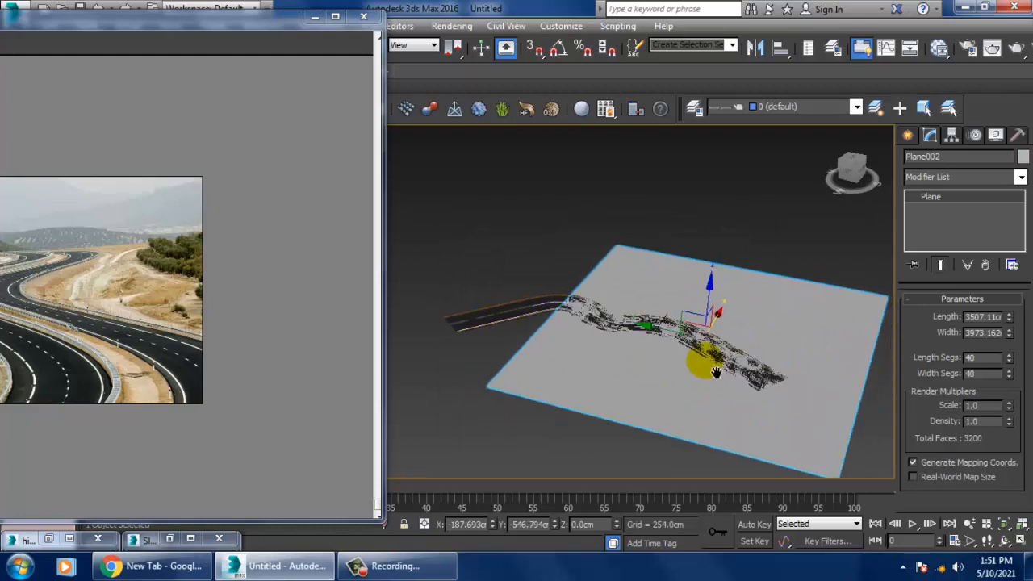
- Move the ground plane about 917 cm along Y toward the far end of the road
scroll(718, 372, "up", 3)
key("r")
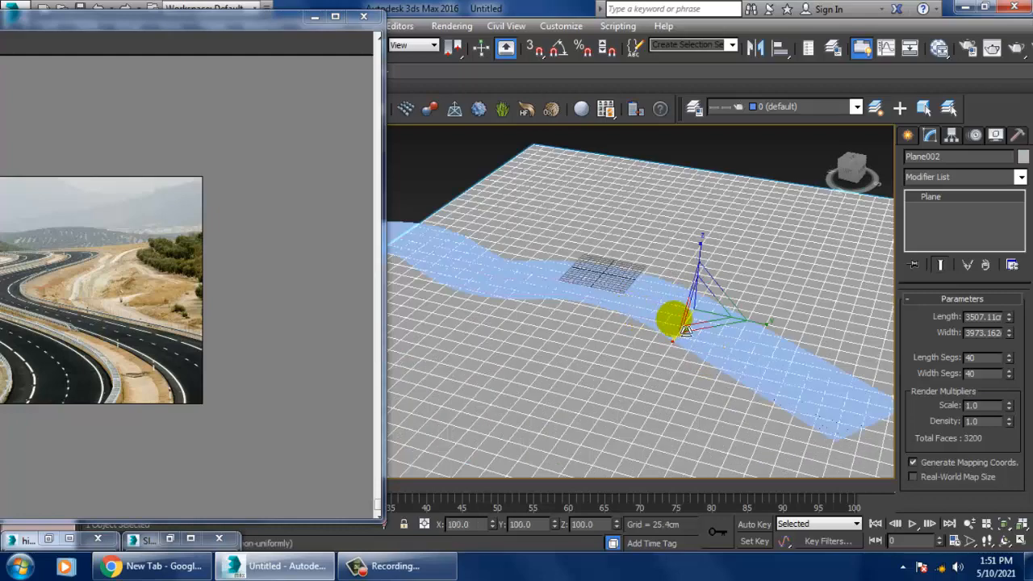
key("w")
left_click_drag(647, 304, 488, 288)
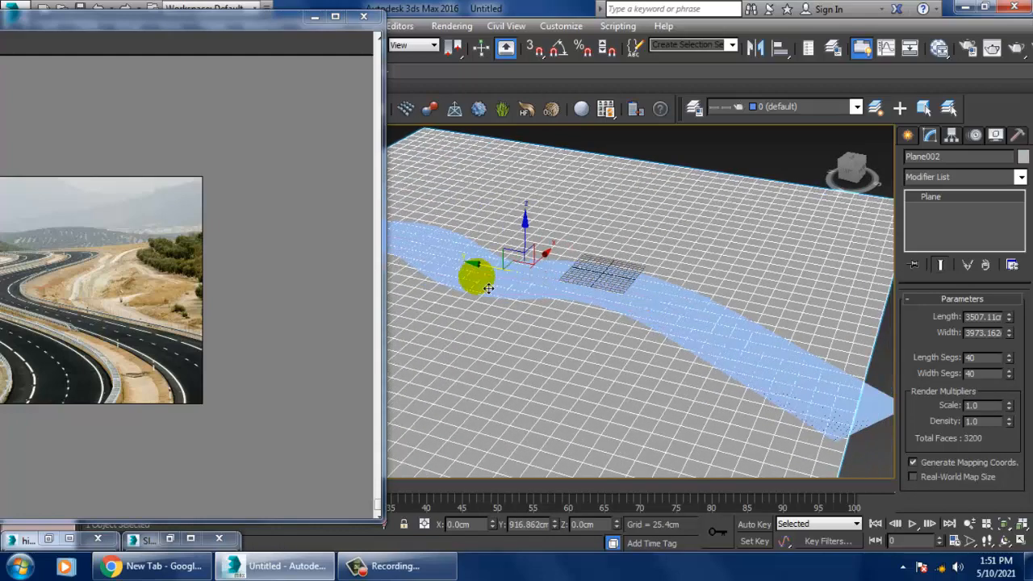
- Scale the ground plane uniformly to about 155 percent so it extends beyond the whole road
scroll(704, 386, "down", 3)
middle_click_drag(706, 388, 669, 375, "alt")
middle_click_drag(670, 375, 719, 398)
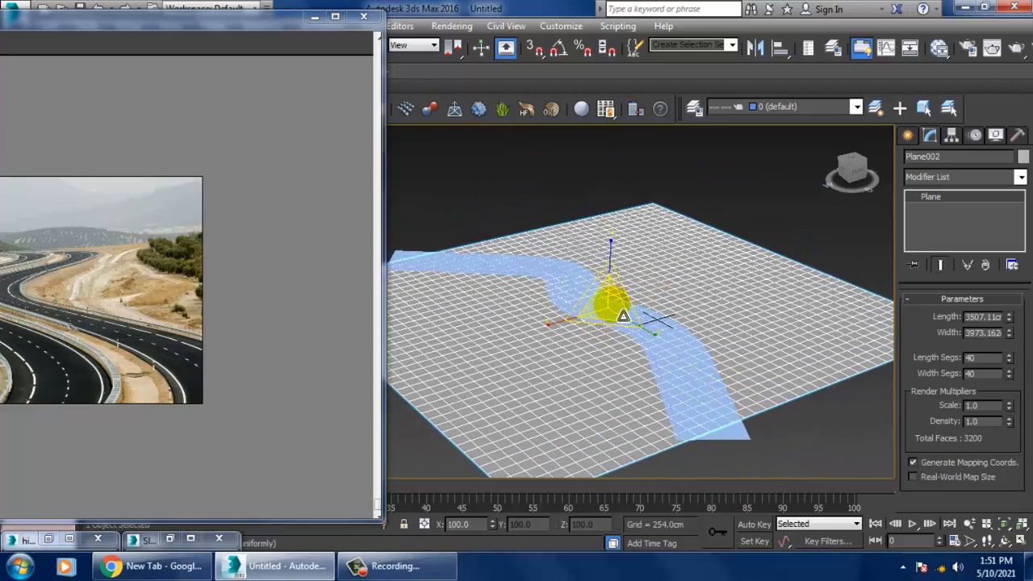
middle_click_drag(623, 316, 660, 284, "alt")
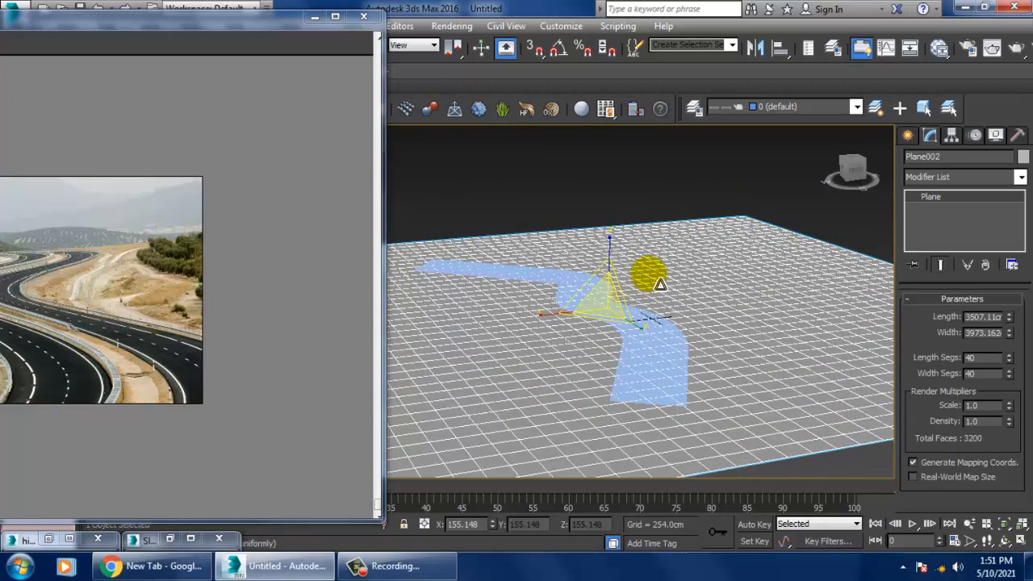
- Lower the ground plane to about -1.8 cm in Z, just beneath the road surface
key("w")
middle_click_drag(556, 397, 572, 364, "alt")
scroll(573, 355, "up", 3)
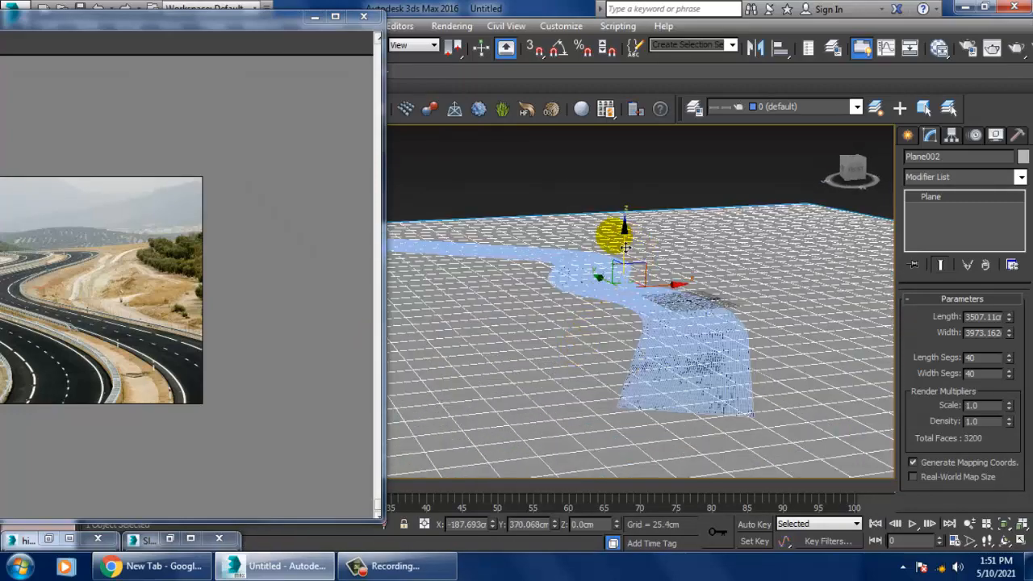
mouse_move(625, 247)
left_mouse_down()
mouse_move(636, 251)
mouse_move(637, 239)
mouse_move(639, 250)
left_mouse_up()
middle_click_drag(723, 272, 742, 321, "alt")
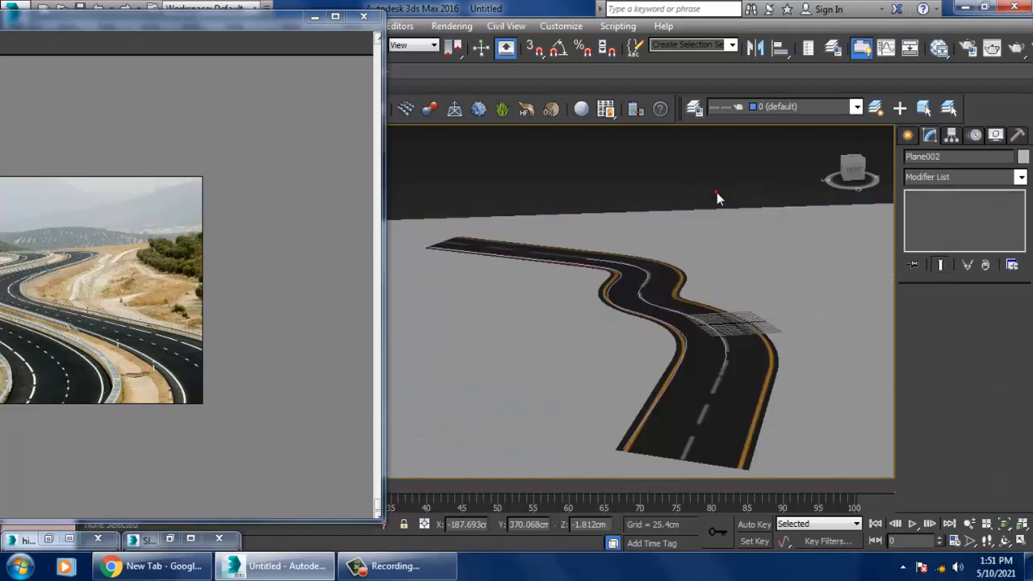
- Select the copied line that runs along the road's left edge stripe
left_click(736, 406)
middle_click_drag(738, 409, 653, 338, "alt")
left_click(616, 285)
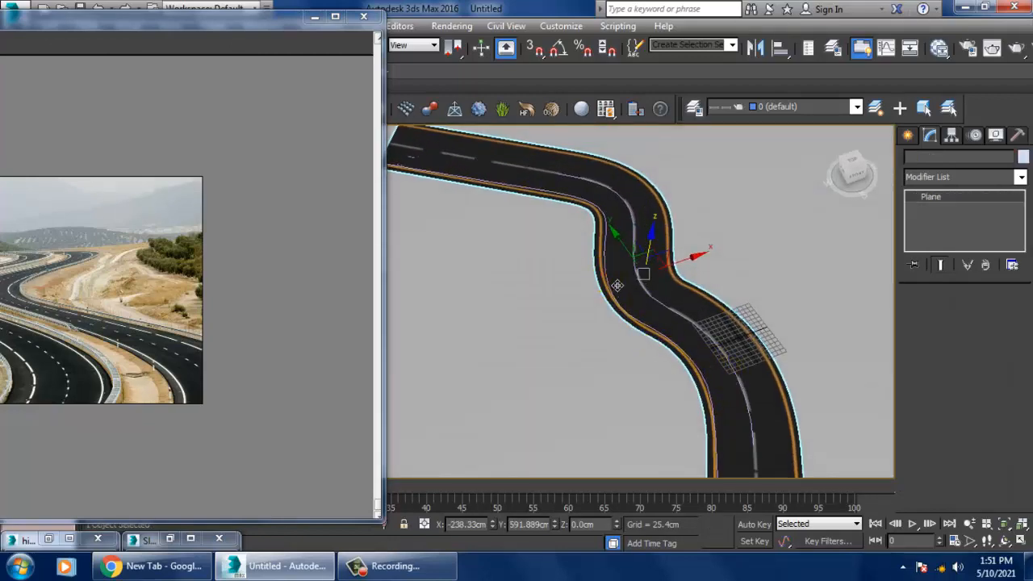
left_click(617, 285)
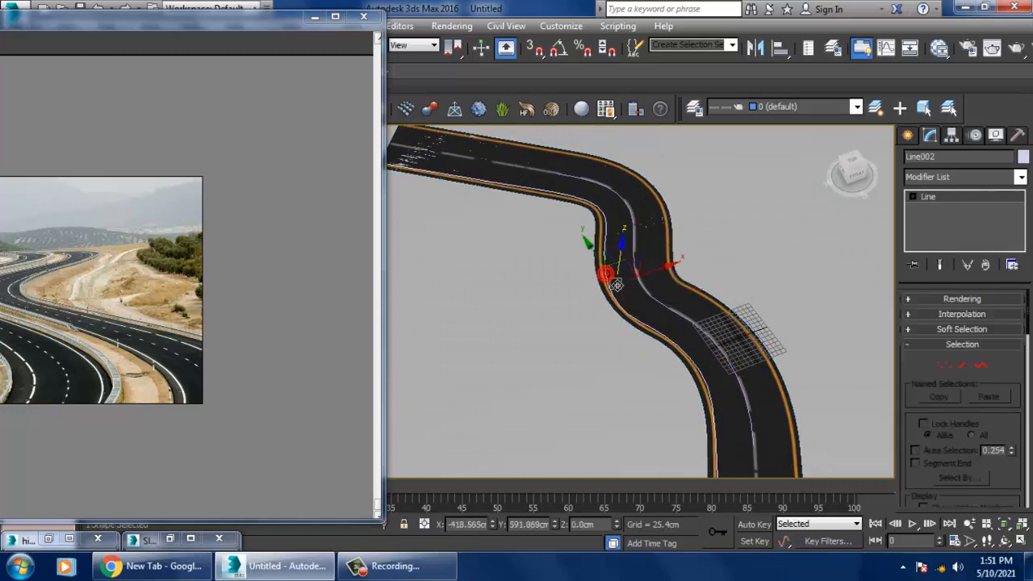
middle_click_drag(722, 393, 700, 345, "alt")
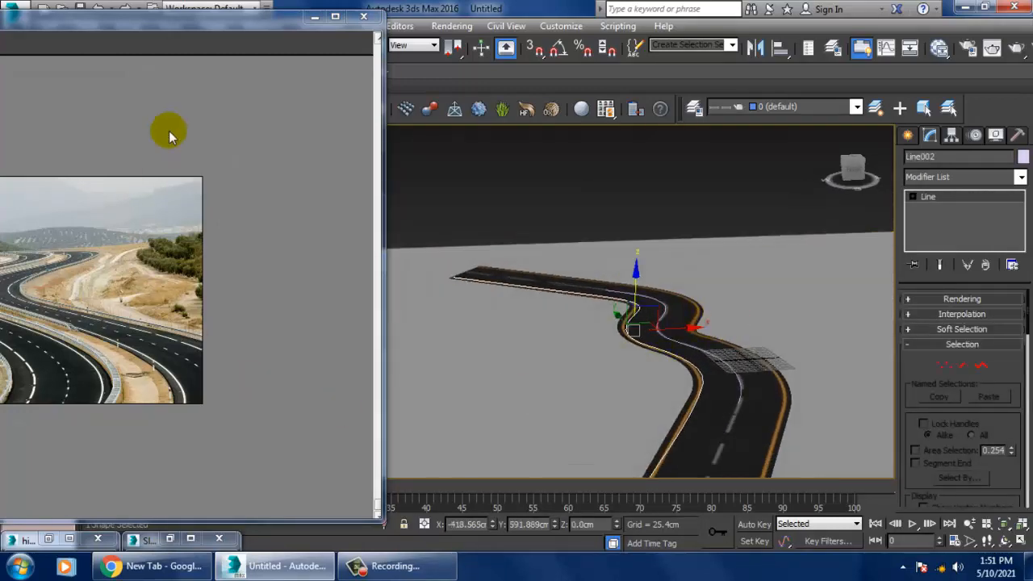
- Examine the road edges close up in the highway reference photo, and minimize the photo window
left_click_drag(164, 24, 262, 27)
left_click(150, 342, "ctrl")
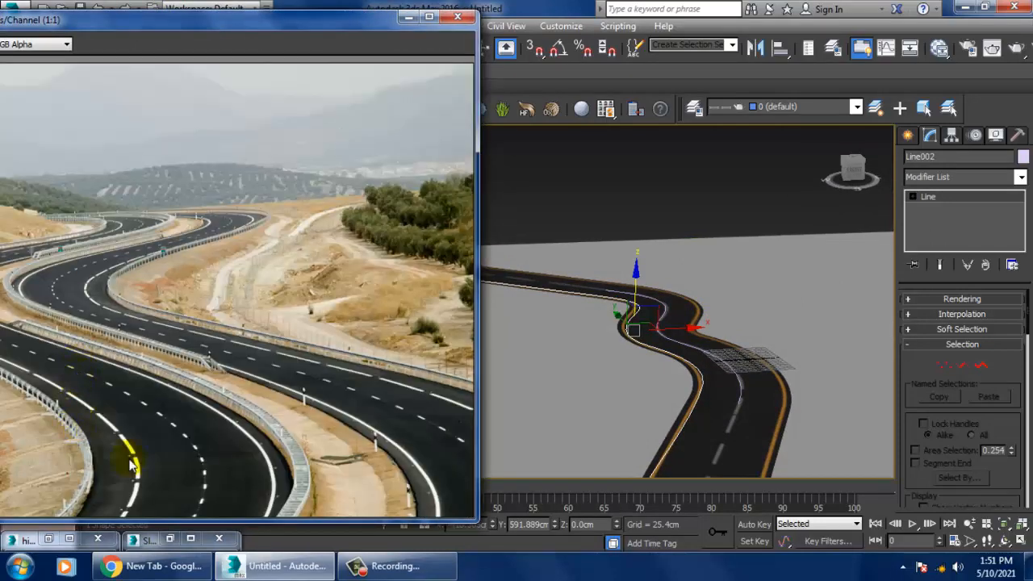
left_click(408, 16)
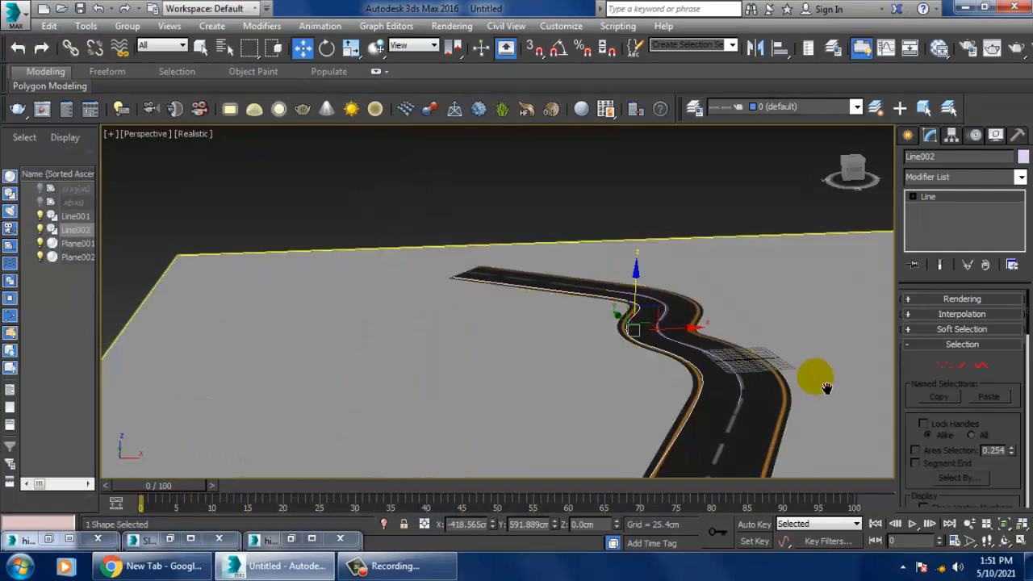
- Create a box in the Front view, about 57 cm long, 53.6 cm wide and 18.5 cm high, above the ground
middle_click_drag(825, 387, 756, 346)
left_click(907, 134)
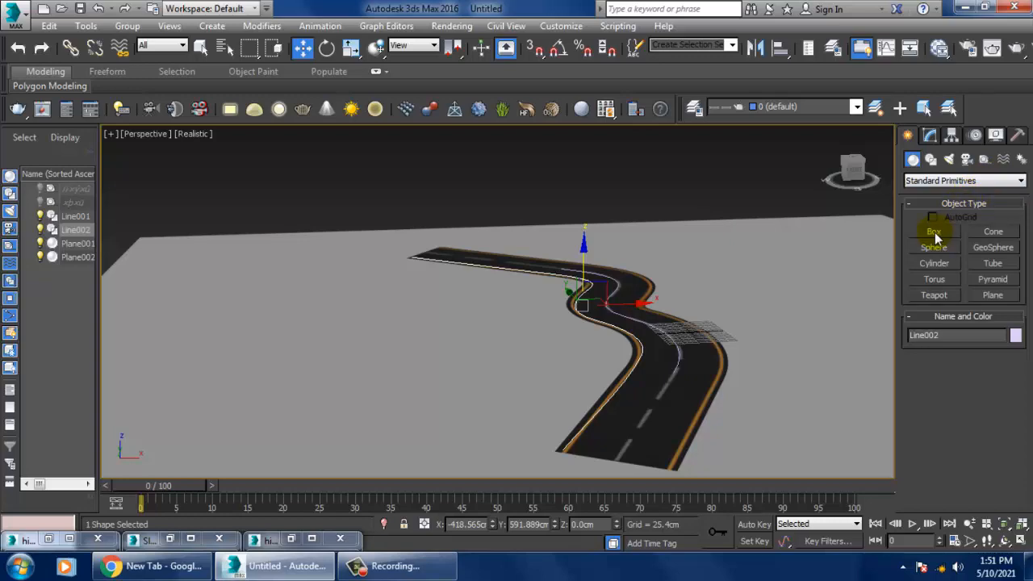
key("alt+w")
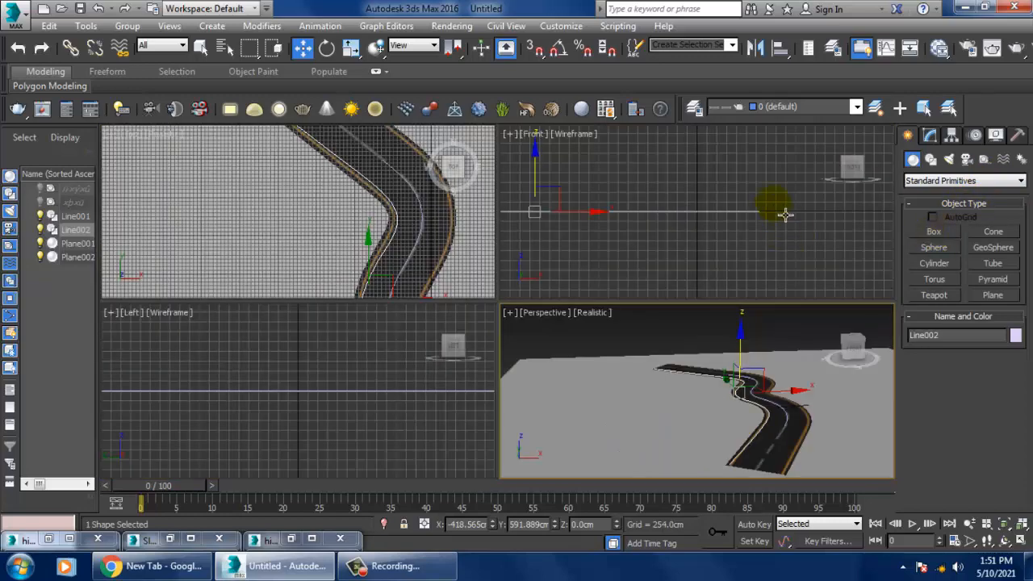
key("alt+w")
key("alt+w")
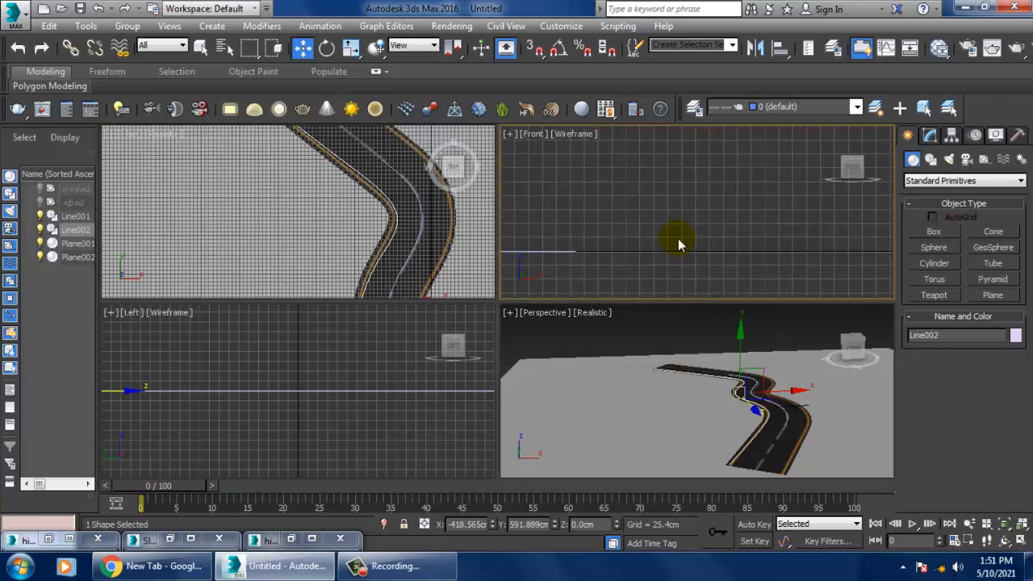
key("alt+w")
left_click(934, 232)
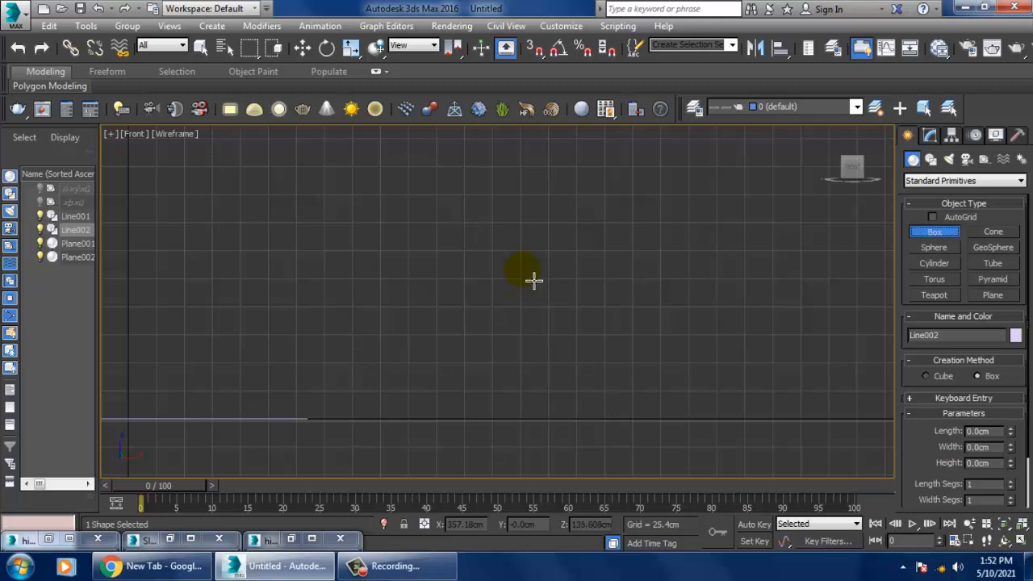
left_click_drag(523, 270, 592, 342)
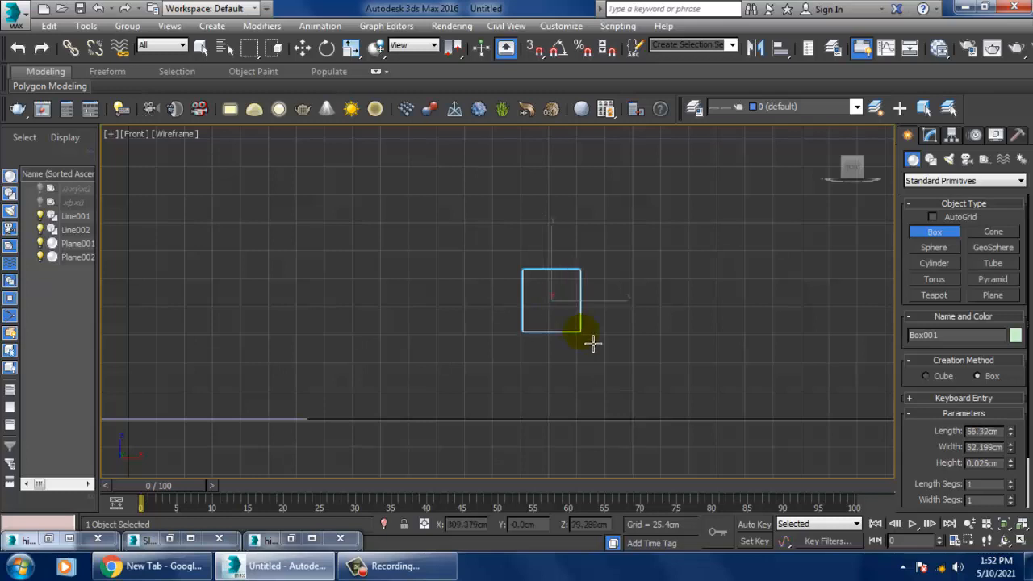
left_click(592, 323)
key("w")
scroll(592, 322, "up", 2)
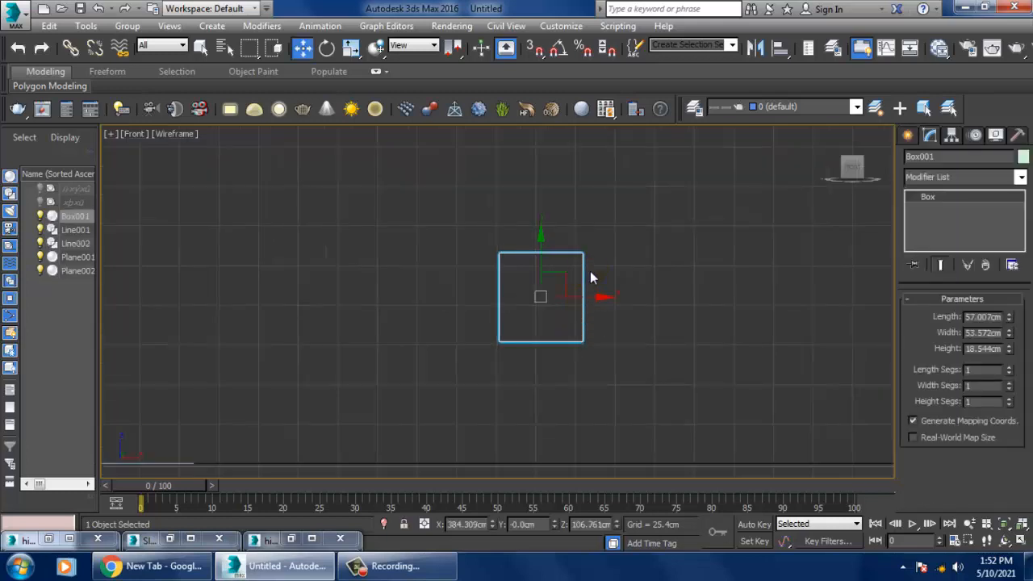
- Convert the box to an editable poly and connect its vertical edges with one horizontal segment
right_click(590, 271)
mouse_move(694, 420)
left_click(787, 431)
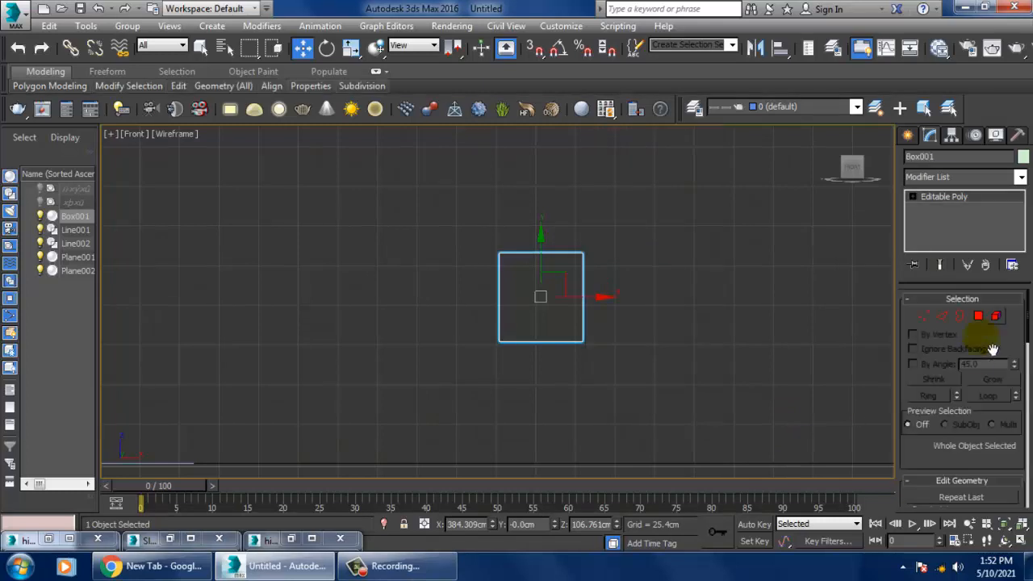
left_click(941, 316)
left_click_drag(429, 311, 629, 323)
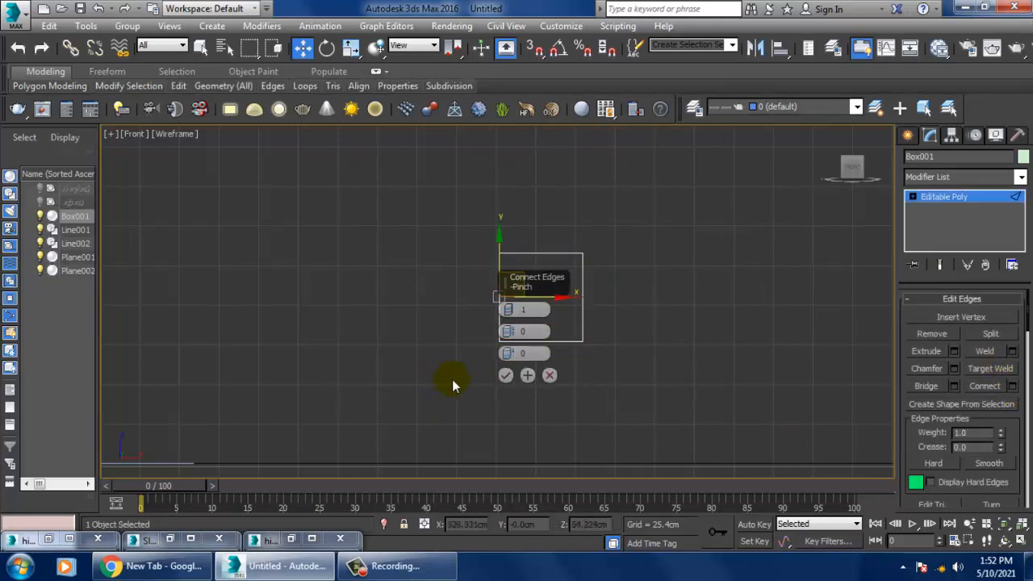
left_click(505, 376)
- Scale the box's middle row of vertices wider and its bottom row narrower along X to shape a hexagonal profile
key("1")
left_click_drag(455, 286, 657, 307)
key("r")
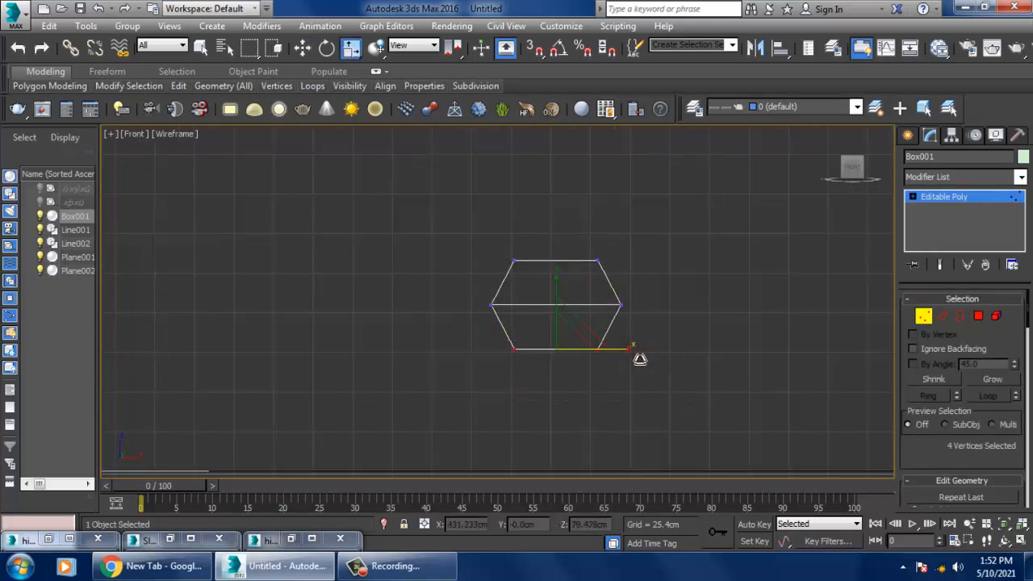
left_click_drag(636, 354, 626, 346)
- Raise the profile's top vertices to about 150.8 cm in Z and its middle vertices to about 116 cm
left_click_drag(660, 273, 660, 274)
key("w")
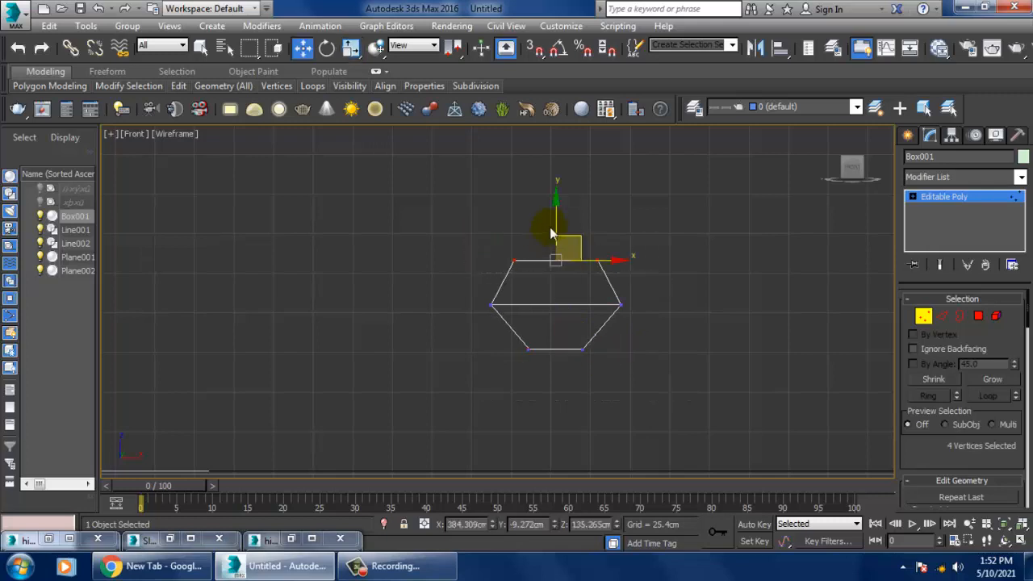
left_click_drag(555, 225, 556, 202)
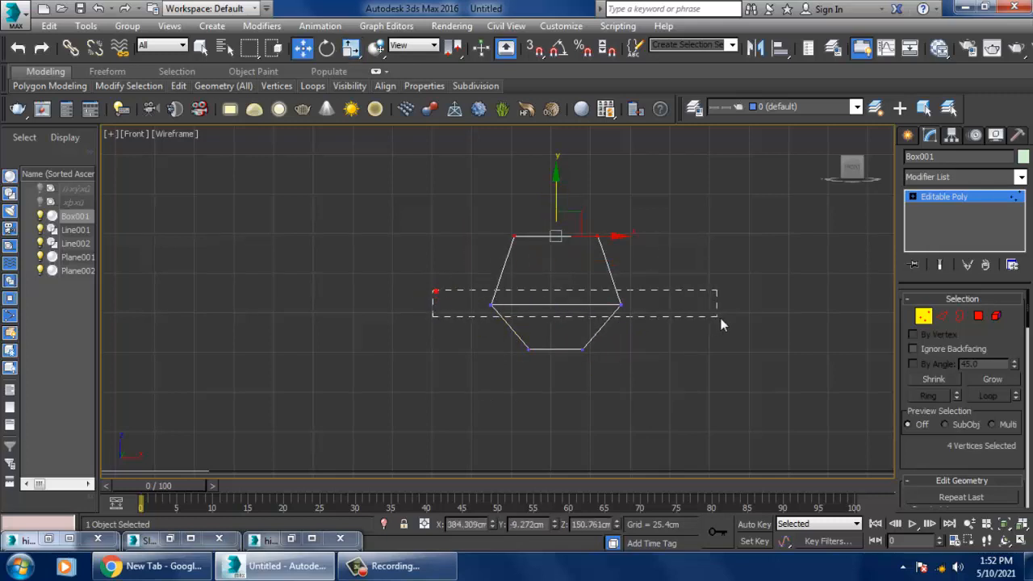
left_click_drag(721, 319, 718, 317)
left_click_drag(561, 278, 564, 262)
- Show edged faces in the Perspective view and scale the whole hexagonal box down uniformly
key("alt+w")
right_click(689, 358)
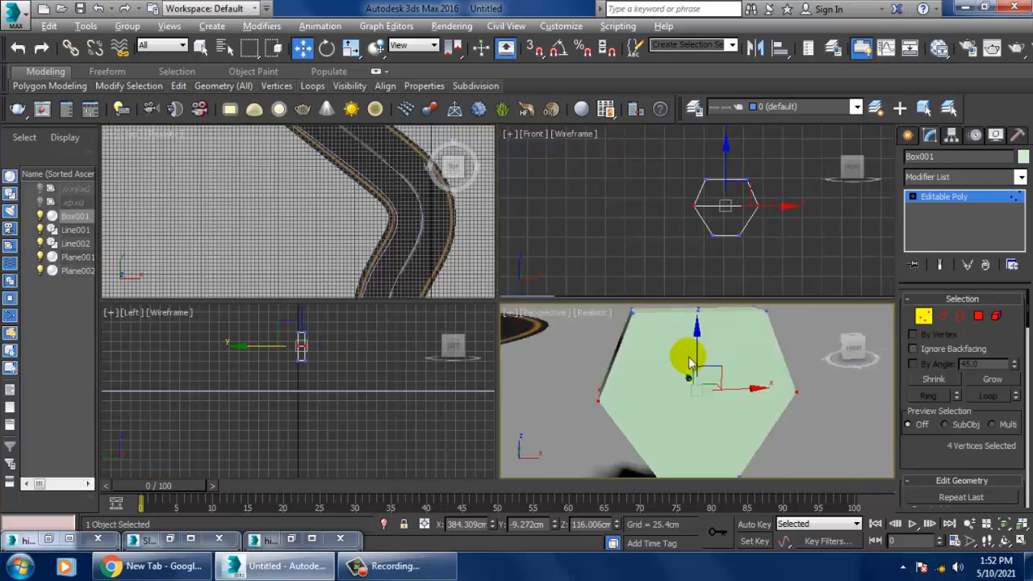
key("alt+w")
scroll(684, 346, "down", 5)
mouse_move(682, 344)
middle_mouse_down("alt")
mouse_move(701, 332)
mouse_move(675, 367)
mouse_move(685, 357)
middle_mouse_up("alt")
scroll(676, 366, "down", 3)
scroll(685, 358, "up", 2)
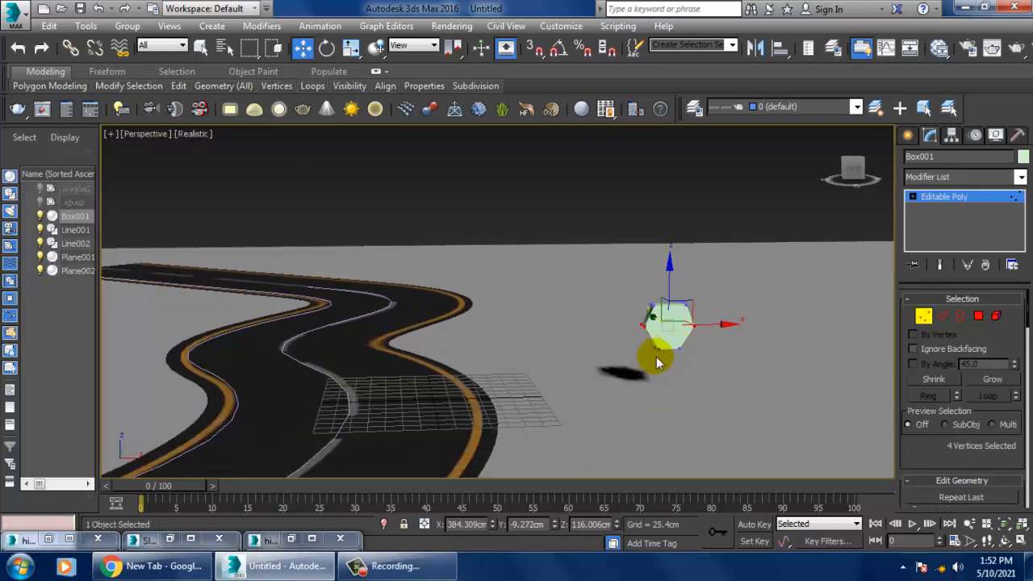
left_click(955, 202)
key("F4")
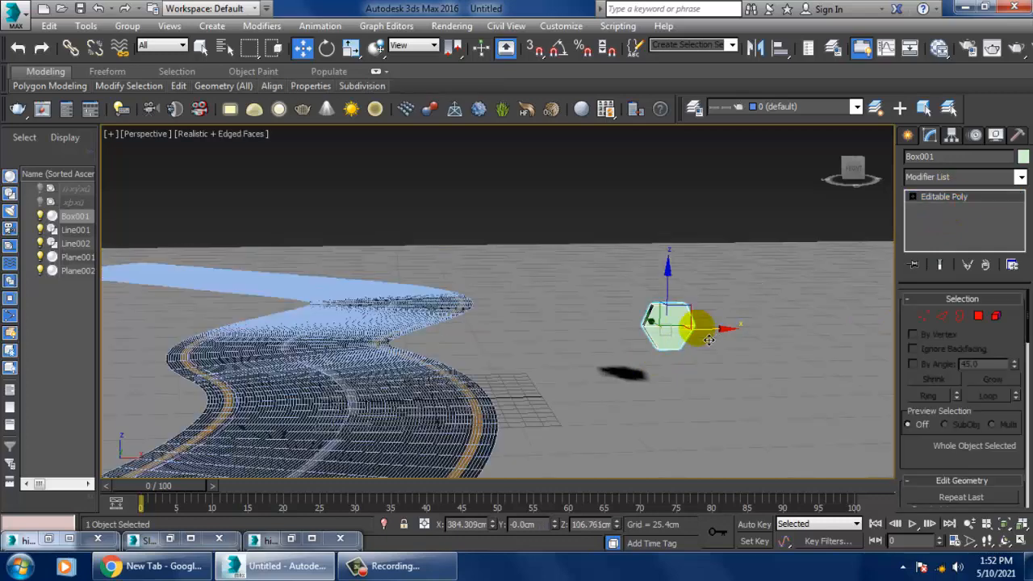
key("r")
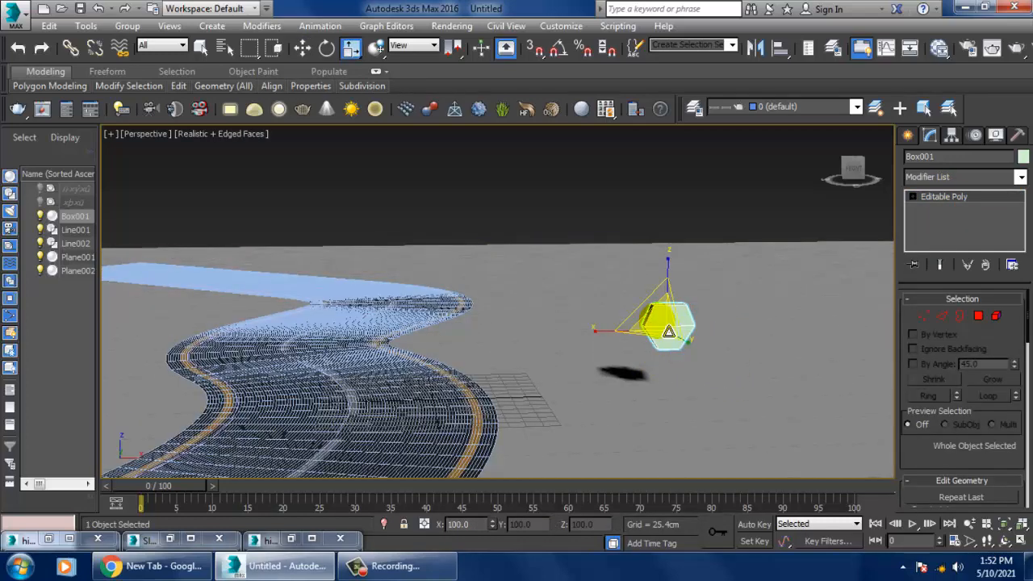
left_click_drag(669, 331, 714, 385)
- Select both front polygons of the hexagonal box and move them along Y to about -1368 cm to form a long bar
middle_click_drag(652, 369, 750, 307, "alt")
scroll(751, 373, "up", 3)
key("w")
left_click(978, 316)
left_click(578, 261)
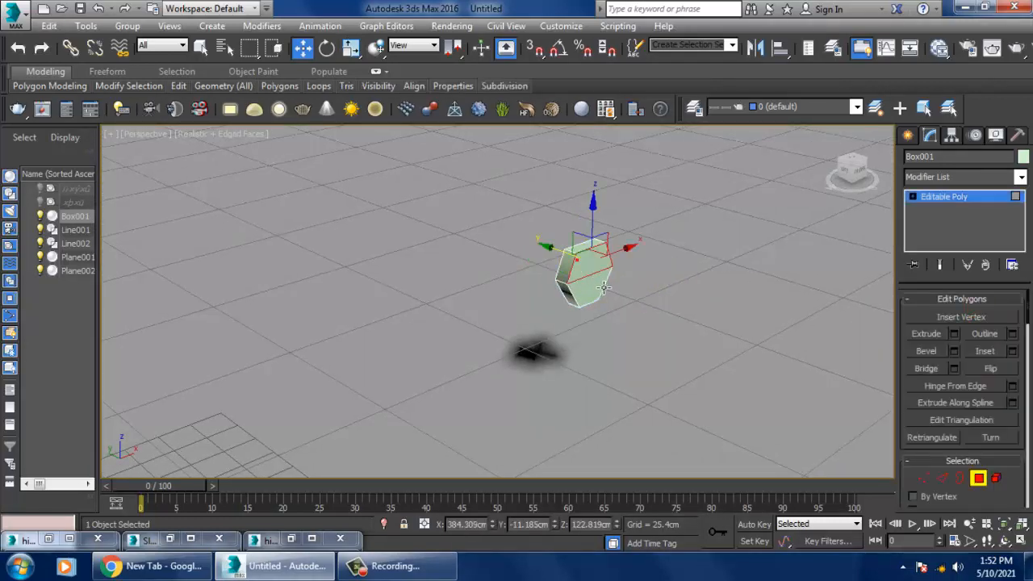
left_click(602, 287, "ctrl")
middle_click_drag(603, 294, 586, 280, "alt")
left_click(954, 333)
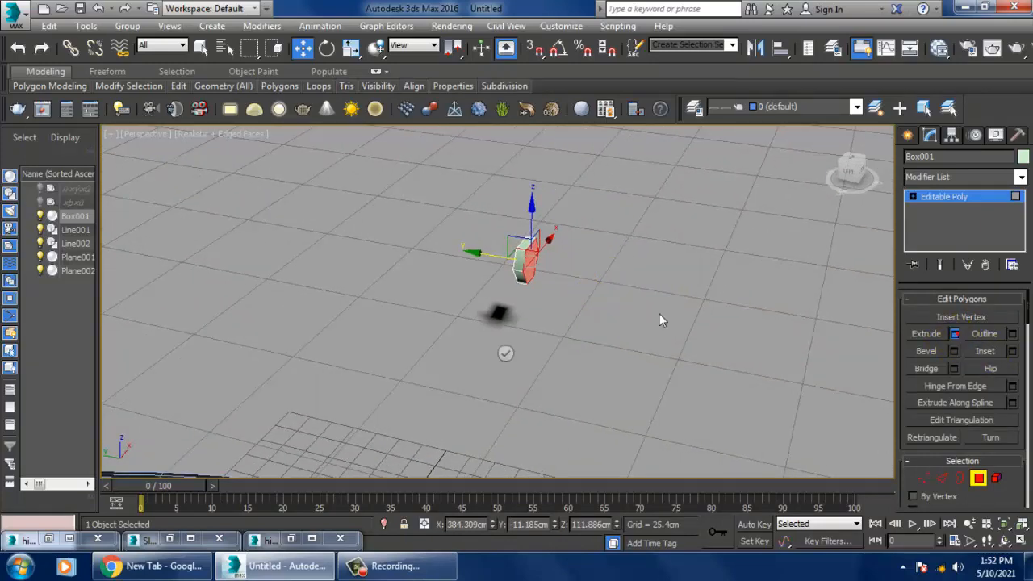
left_click(549, 354)
left_click_drag(486, 258, 888, 345)
scroll(881, 344, "down", 3)
middle_click_drag(799, 318, 558, 276)
left_click_drag(549, 276, 952, 392)
scroll(745, 345, "down", 4)
middle_click_drag(745, 345, 585, 313)
scroll(613, 299, "up", 4)
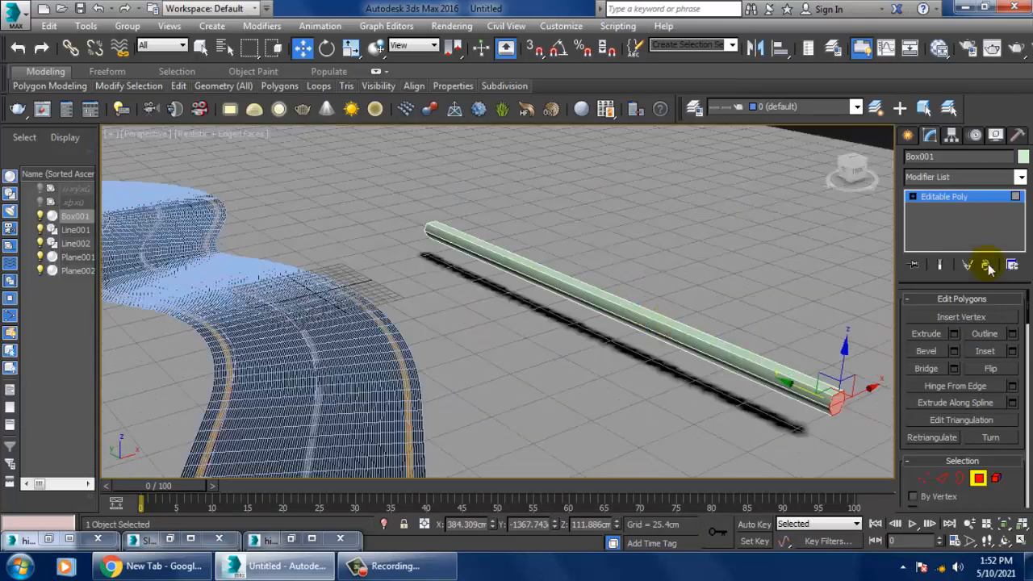
- Scale the whole long bar down uniformly to make it much thinner and shorter
left_click(961, 196)
key("r")
left_click_drag(428, 232, 582, 373)
middle_click_drag(582, 372, 595, 315, "alt")
- Select the six vertices at the bar's near end and move them about 834 cm along negative Y
key("1")
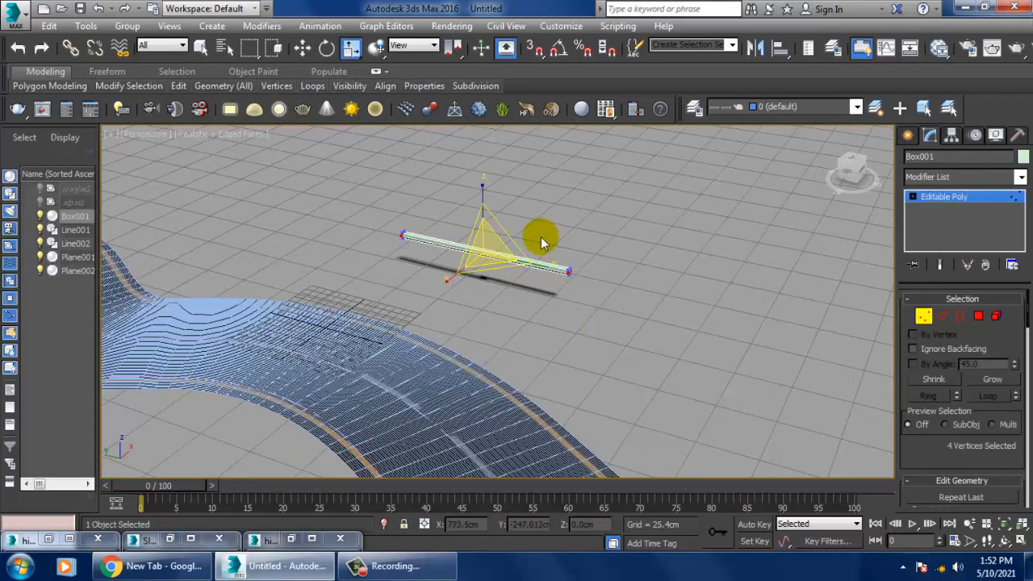
left_click_drag(545, 239, 592, 289)
key("w")
left_click_drag(536, 267, 874, 362)
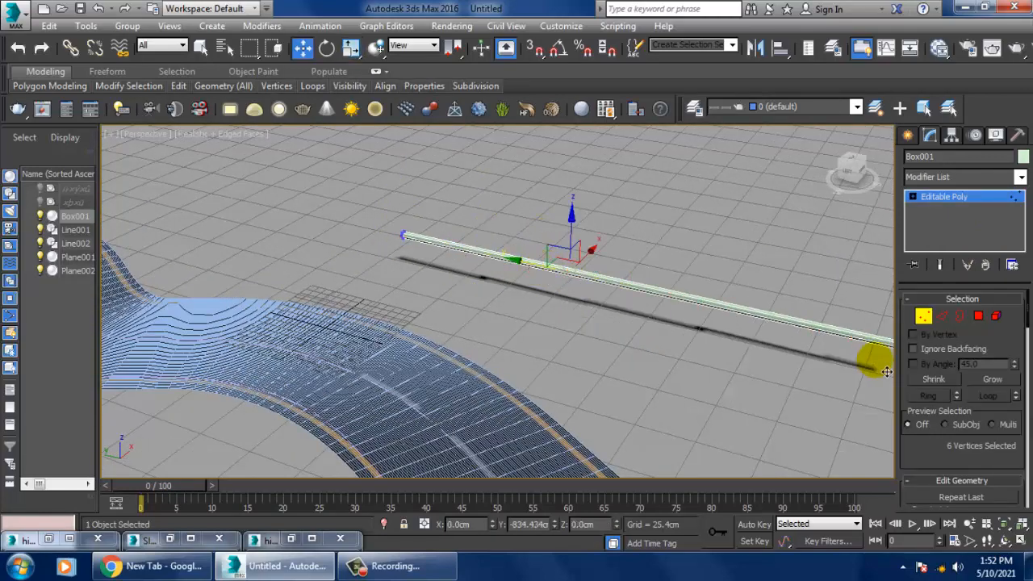
middle_click_drag(660, 303, 675, 325, "alt")
scroll(605, 314, "down", 3)
scroll(680, 315, "up", 2)
- Clone the whole bar along X to about 924 cm as one independent copy
left_click(945, 312)
middle_click_drag(633, 292, 808, 297, "alt")
left_click(962, 196)
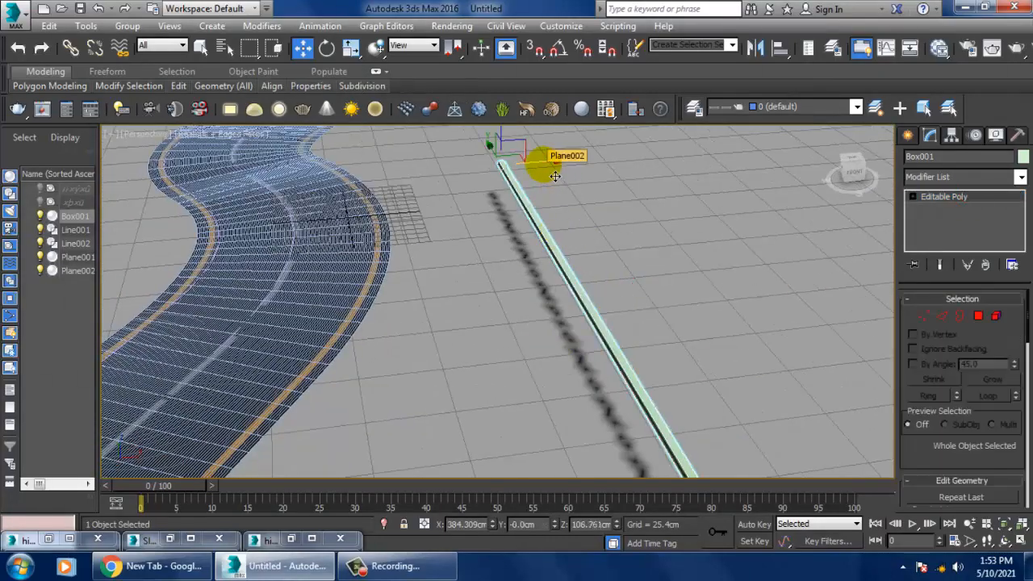
left_click_drag(555, 176, 751, 167, "shift")
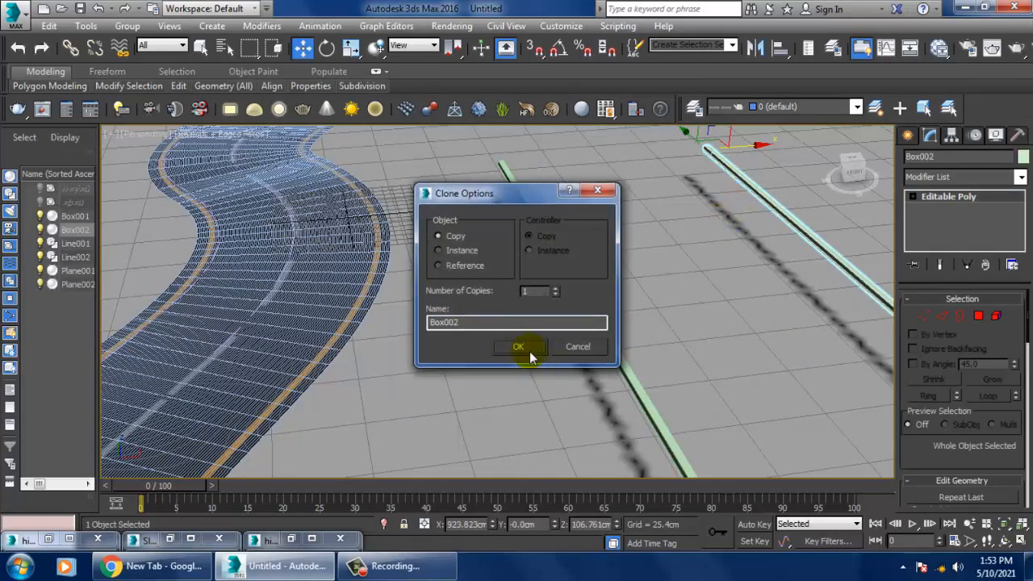
left_click(519, 346)
- Connect the lengthwise edges of the original bar with multiple cross segments and leave edge editing
scroll(641, 293, "up", 5)
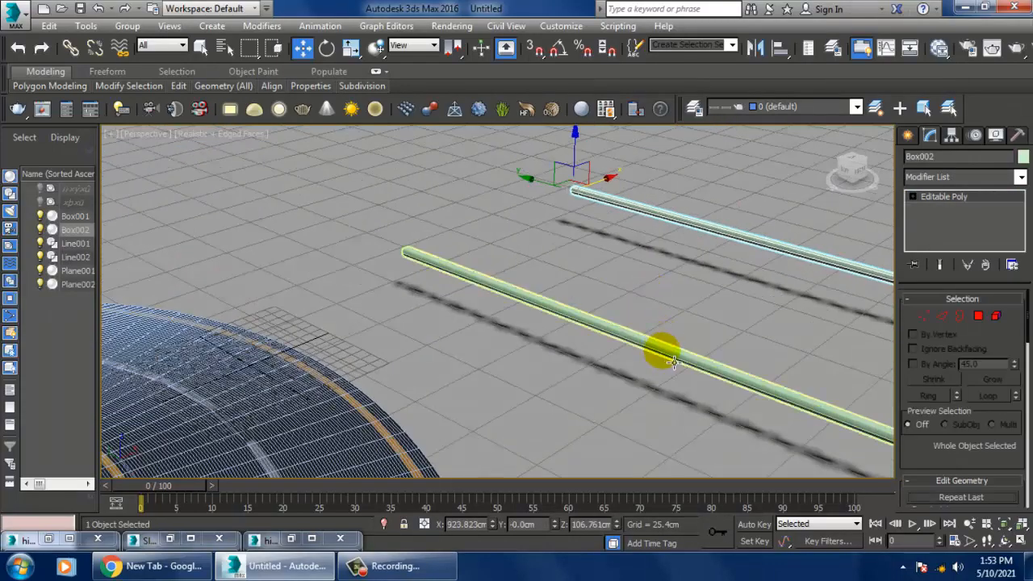
left_click(674, 362)
mouse_move(761, 364)
middle_mouse_down("alt")
mouse_move(653, 332)
mouse_move(742, 359)
middle_mouse_up("alt")
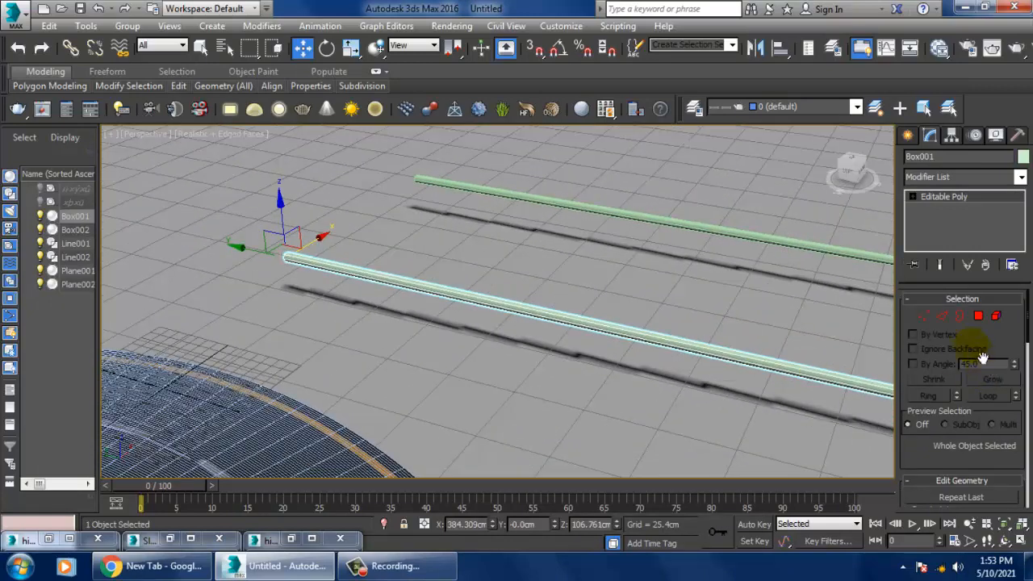
left_click(944, 318)
left_click(659, 308)
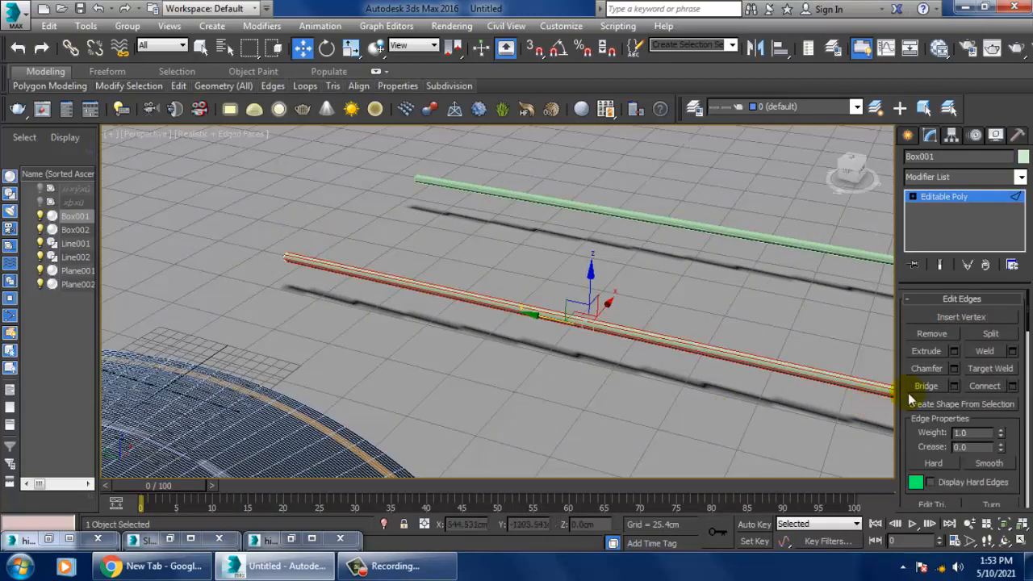
left_click(1009, 386)
left_click_drag(508, 310, 508, 222)
left_click(506, 376)
middle_click_drag(525, 351, 553, 262, "alt")
left_click(941, 199)
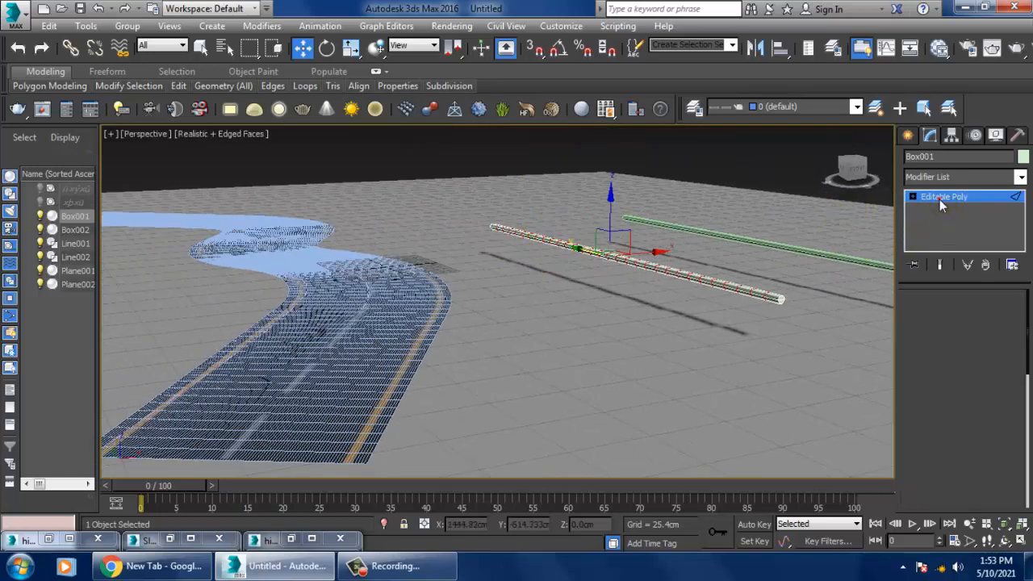
- Switch the Perspective view to wireframe and apply a PathDeform (WSM) modifier to the original bar
middle_click_drag(371, 292, 447, 275)
middle_click_drag(539, 276, 550, 311, "alt")
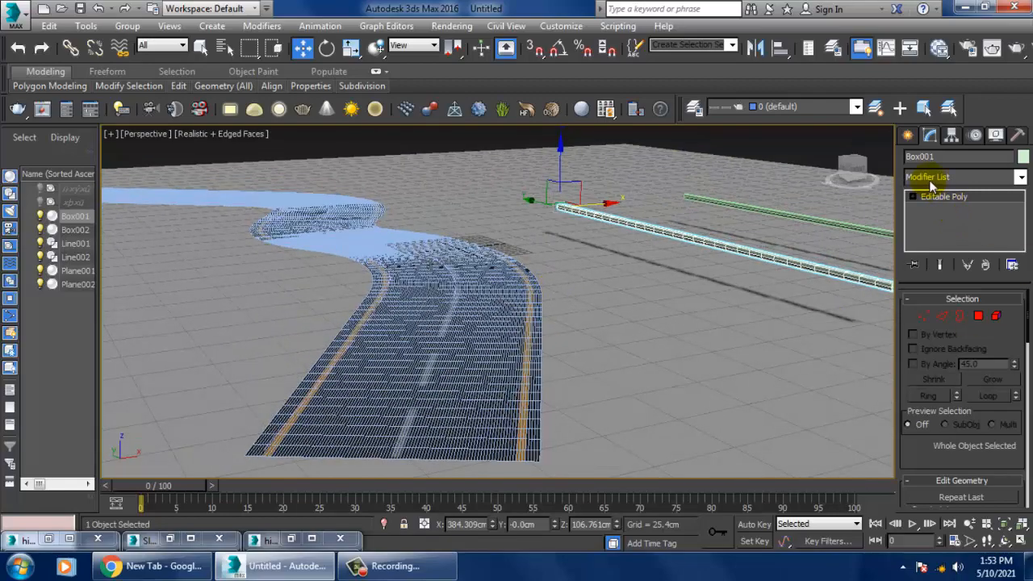
key("F3")
middle_click_drag(670, 321, 563, 300, "alt")
left_click(162, 46)
left_click(162, 46)
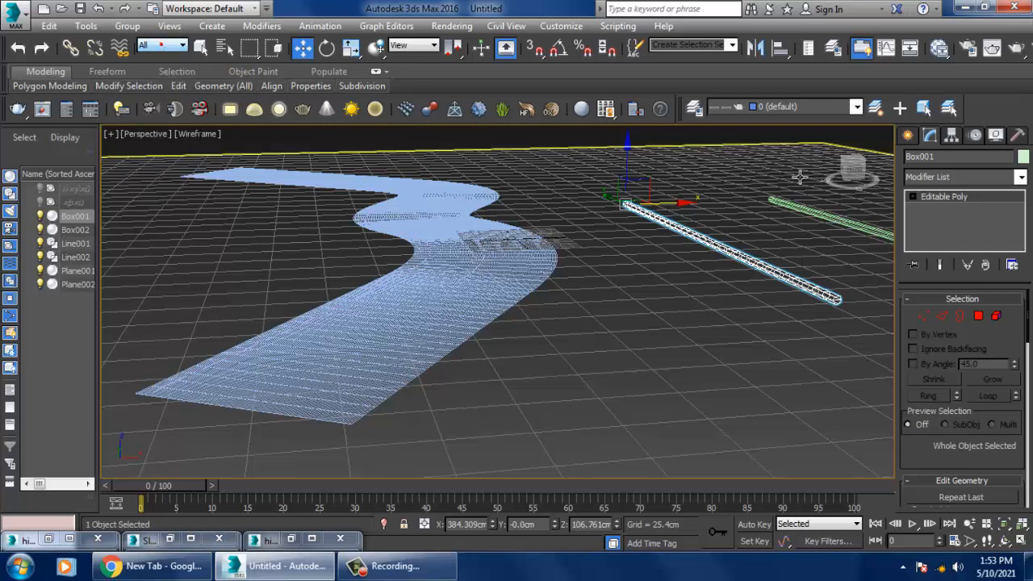
left_click(957, 177)
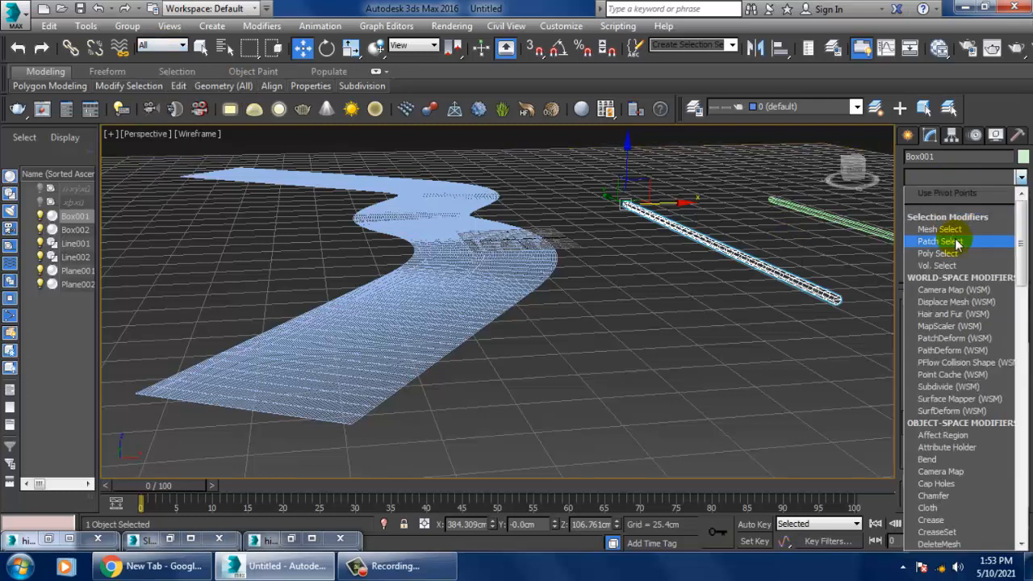
key("p")
left_click(954, 206)
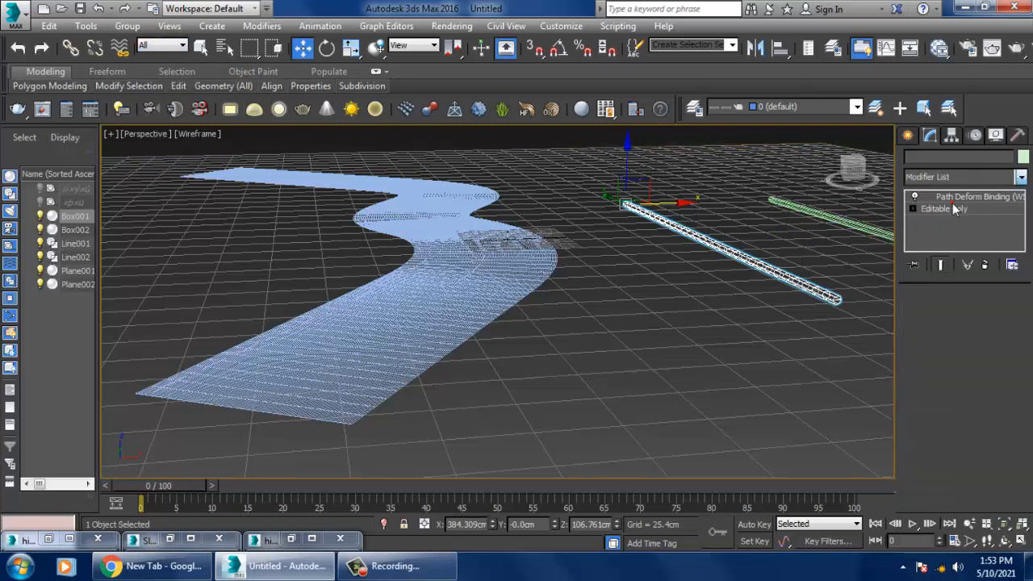
- Use Line002 along the road's left edge as the bar's deform path and move the bar to it
left_click(986, 346)
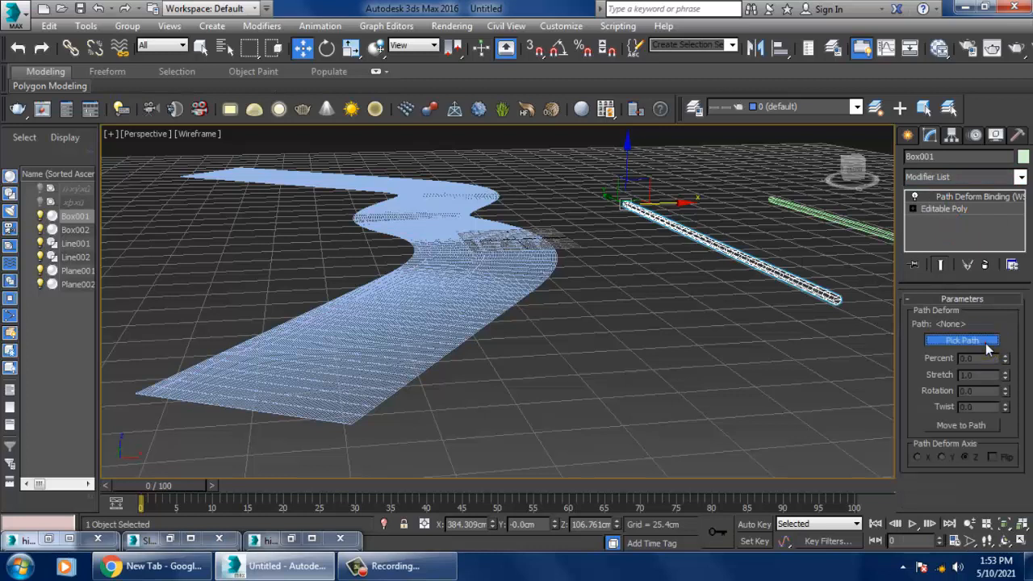
left_click(372, 304)
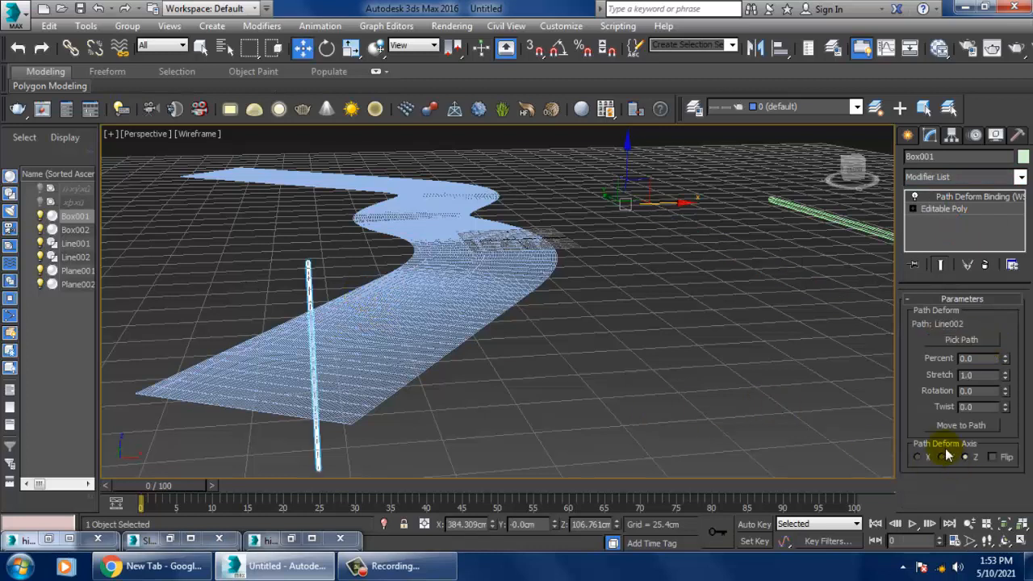
left_click(962, 425)
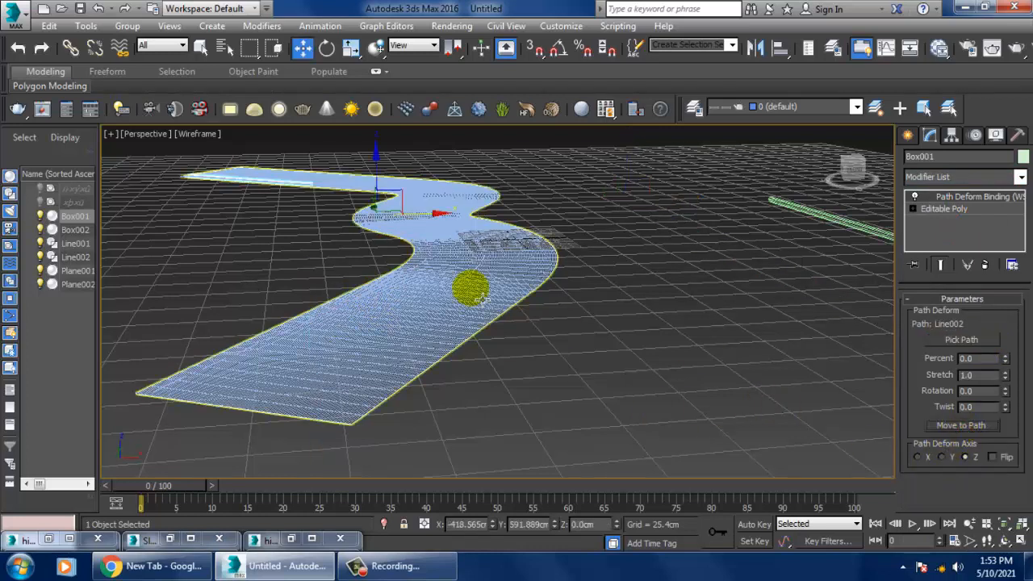
- Try the Y and X path deform axes on the bar and return to the Z axis
middle_click_drag(473, 288, 449, 279, "alt")
middle_click_drag(372, 290, 465, 362)
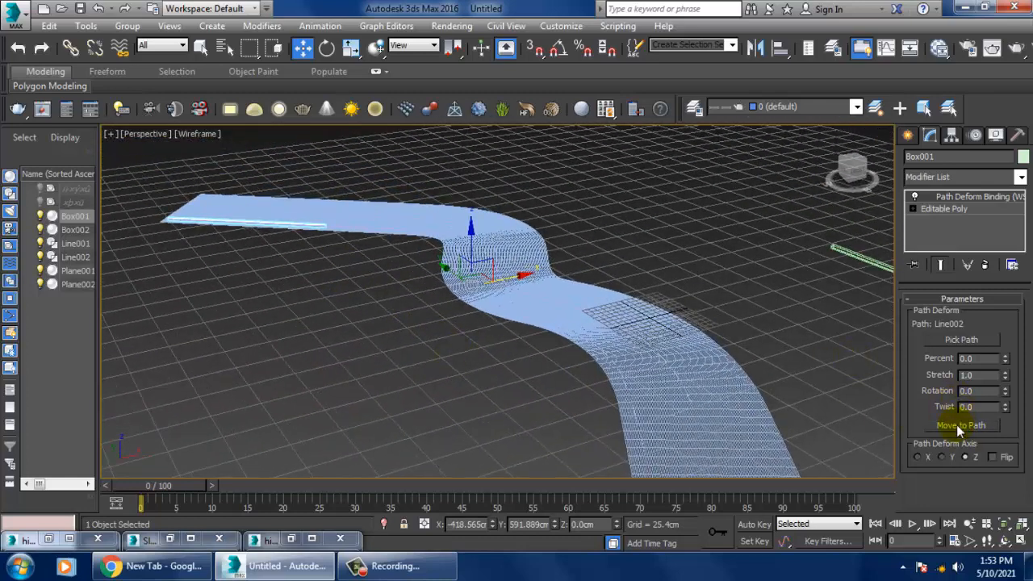
left_click(941, 456)
left_click(920, 458)
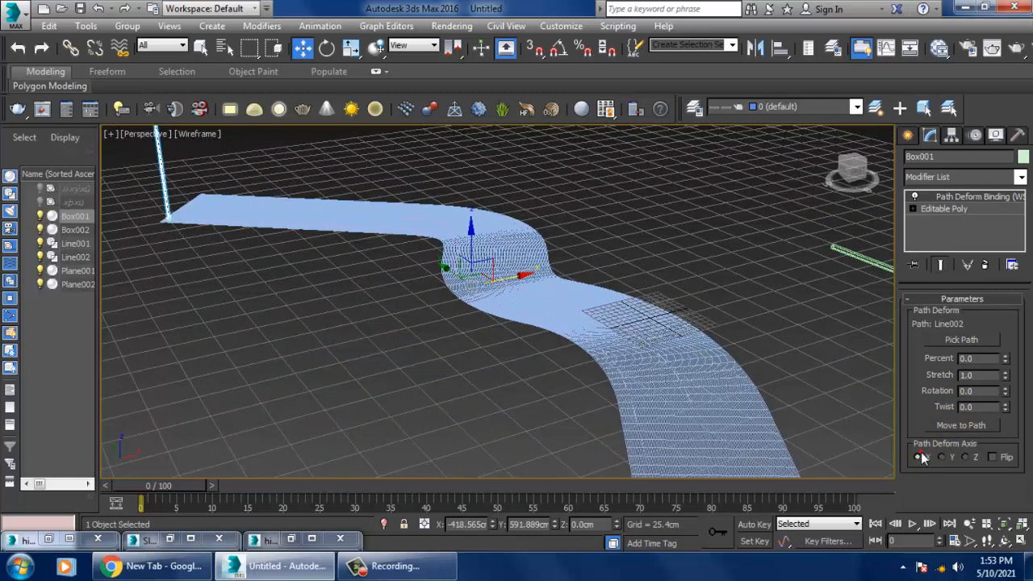
left_click(967, 457)
- Set the bar's path deform Percent to -0.5 and Stretch to 5.649 so it spans the full road edge
left_click_drag(1006, 360, 1006, 309)
scroll(511, 377, "up", 6)
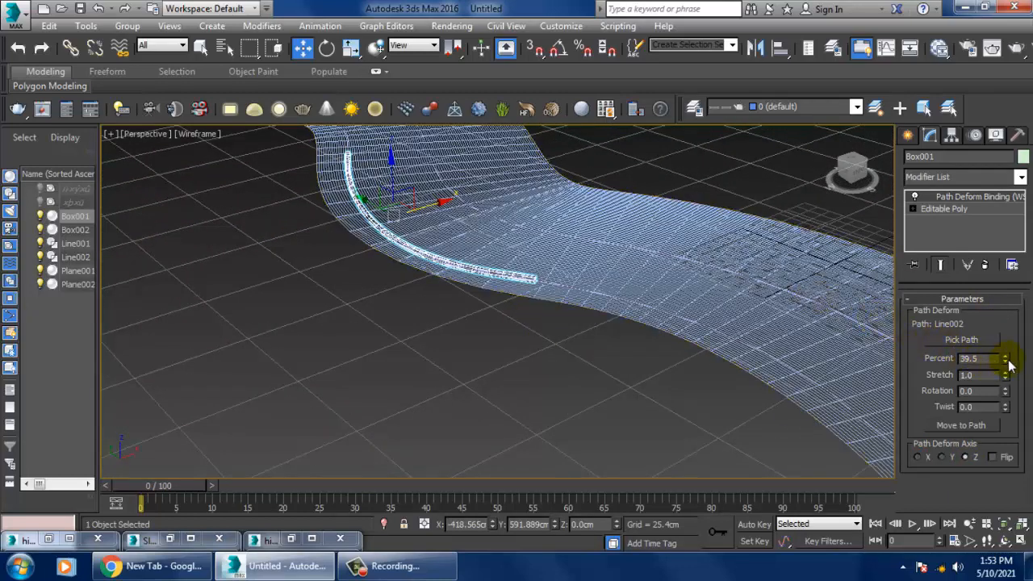
left_click_drag(1007, 360, 992, 305)
scroll(533, 300, "down", 2)
middle_click_drag(535, 302, 583, 323, "alt")
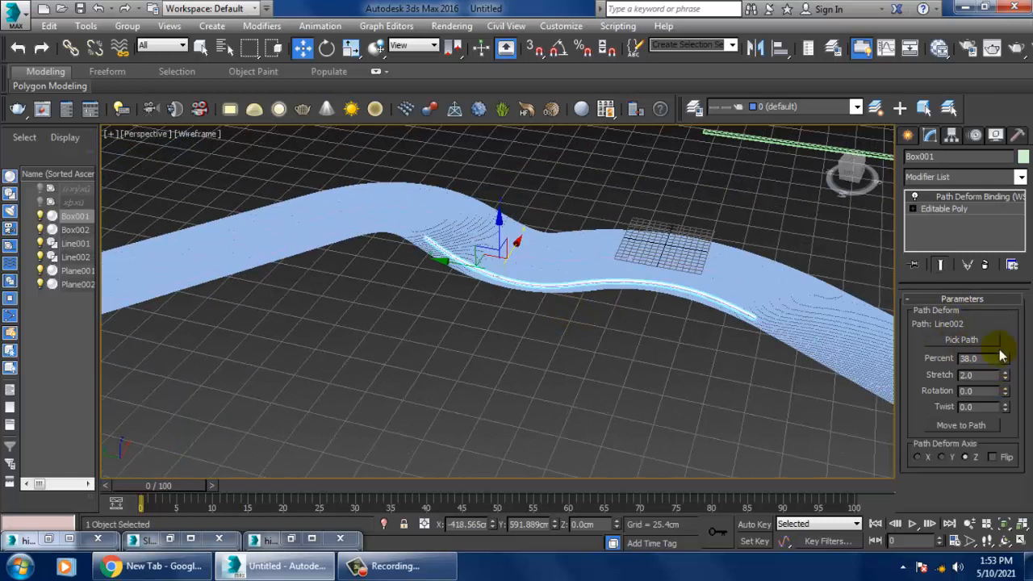
left_click_drag(1004, 357, 996, 299)
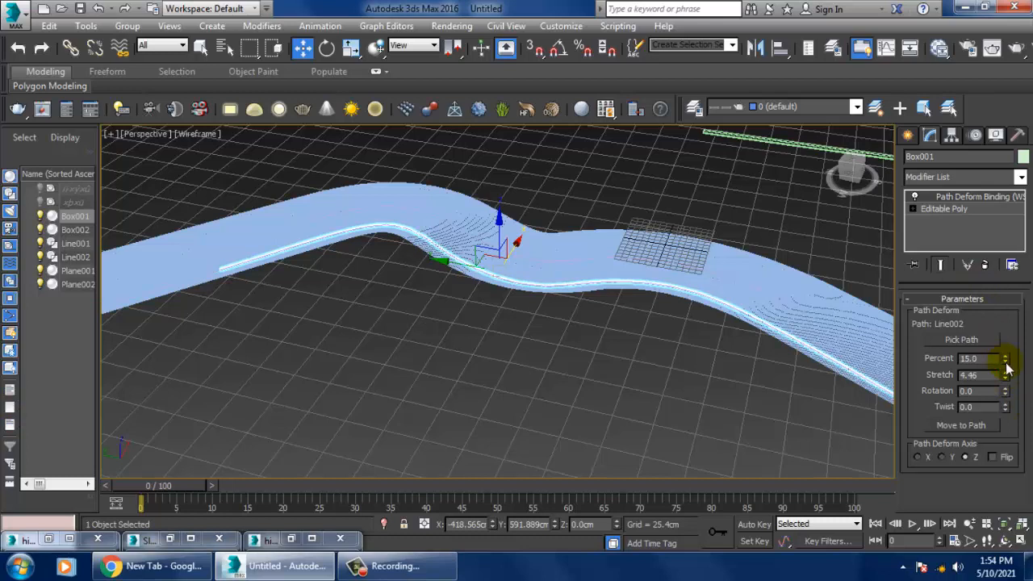
left_click_drag(1006, 367, 1007, 384)
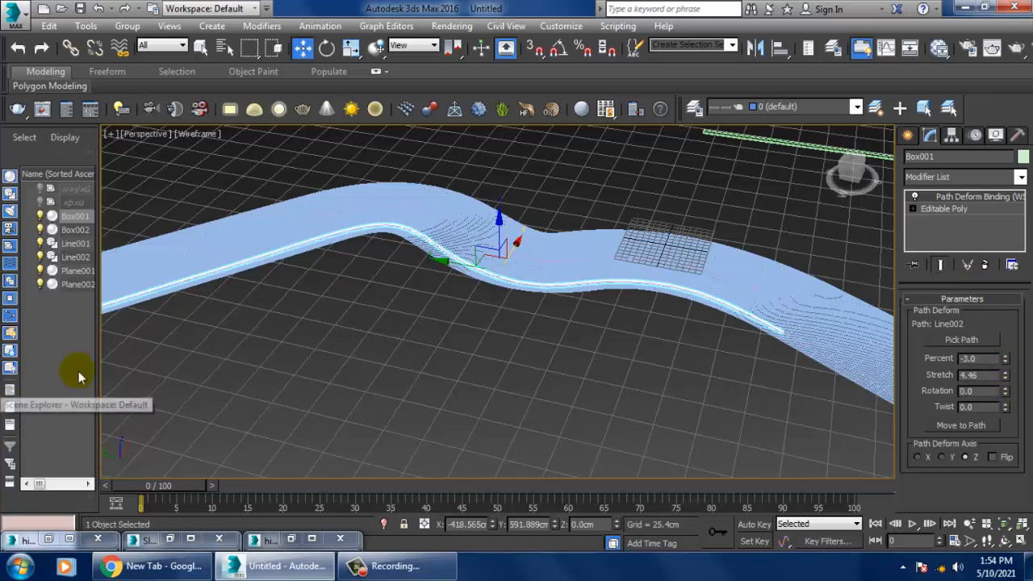
left_click_drag(1008, 380, 1004, 339)
middle_click_drag(759, 331, 611, 255, "alt")
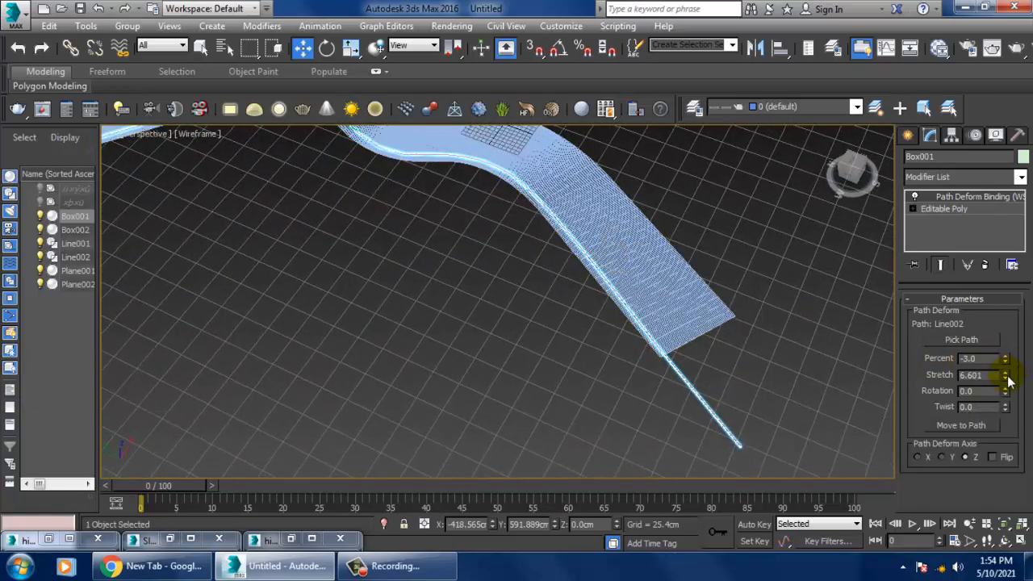
left_click_drag(1008, 380, 1020, 393)
middle_click_drag(572, 344, 719, 402)
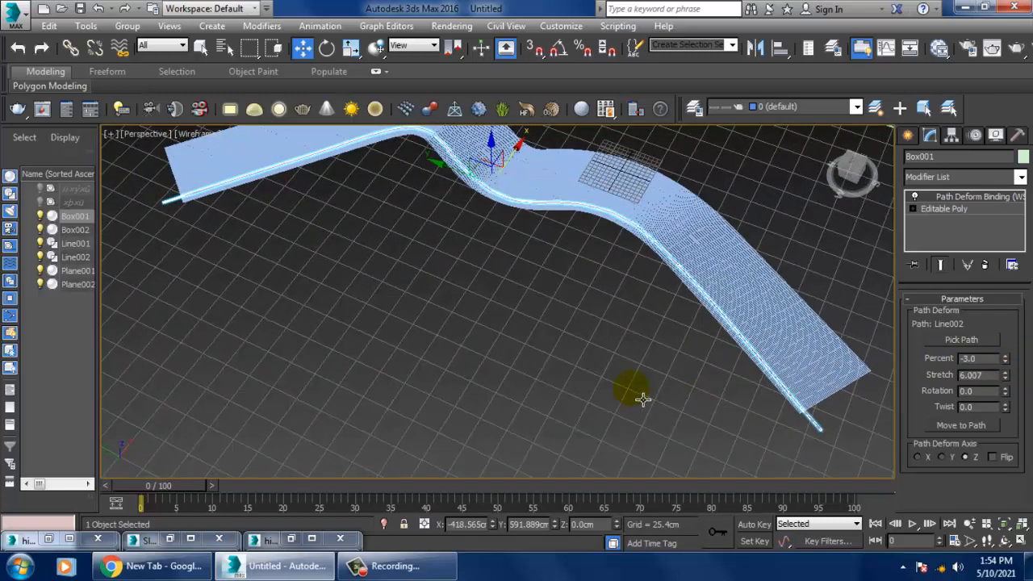
middle_click_drag(642, 399, 633, 406)
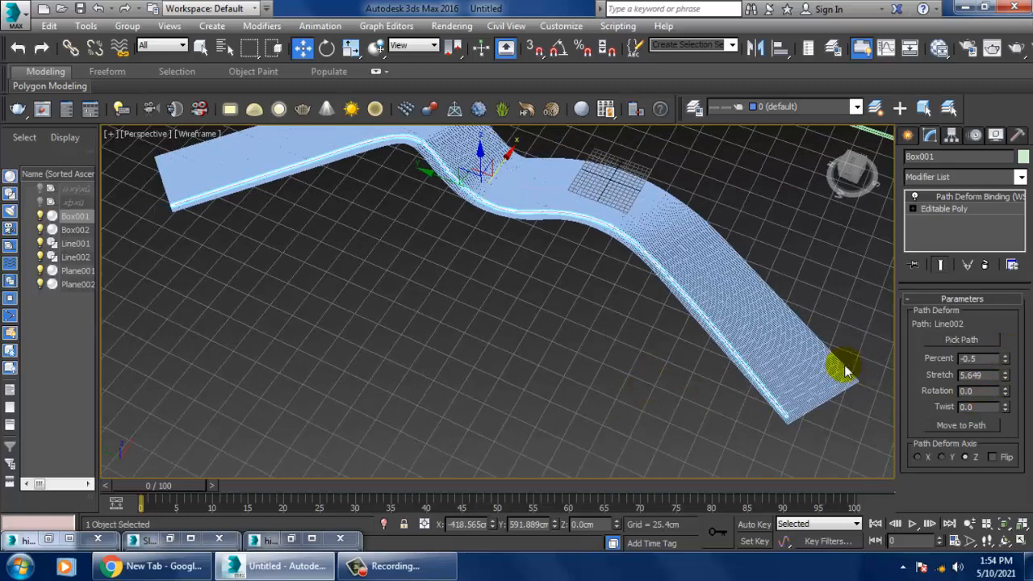
- Switch the Perspective view back to Realistic shading and look along the bar at the road's edge
middle_click_drag(849, 373, 769, 332, "alt")
key("F3")
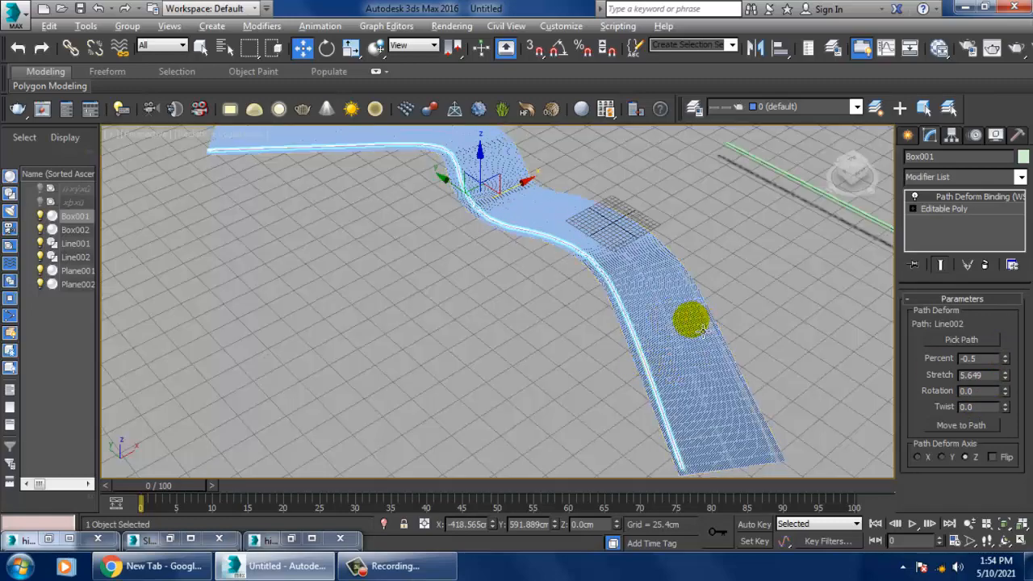
middle_click_drag(702, 324, 615, 344, "alt")
key("F3")
scroll(616, 287, "up", 3)
middle_click_drag(483, 231, 565, 322)
scroll(471, 180, "up", 1)
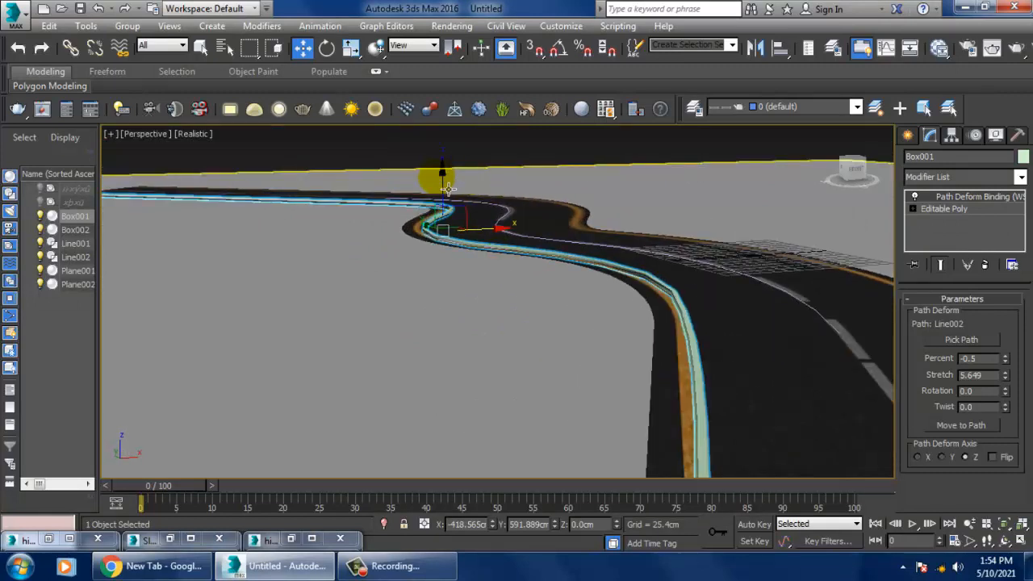
- Try raising the bar to about 51.8 cm in Z and view its undeformed Editable Poly level
mouse_move(440, 179)
left_mouse_down()
mouse_move(442, 166)
mouse_move(457, 171)
left_mouse_up()
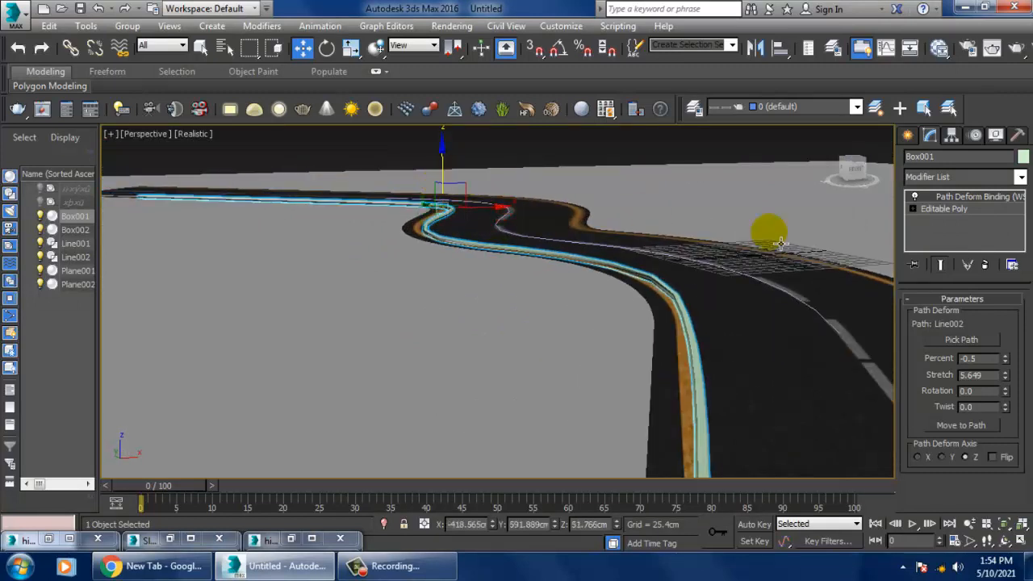
left_click(940, 208)
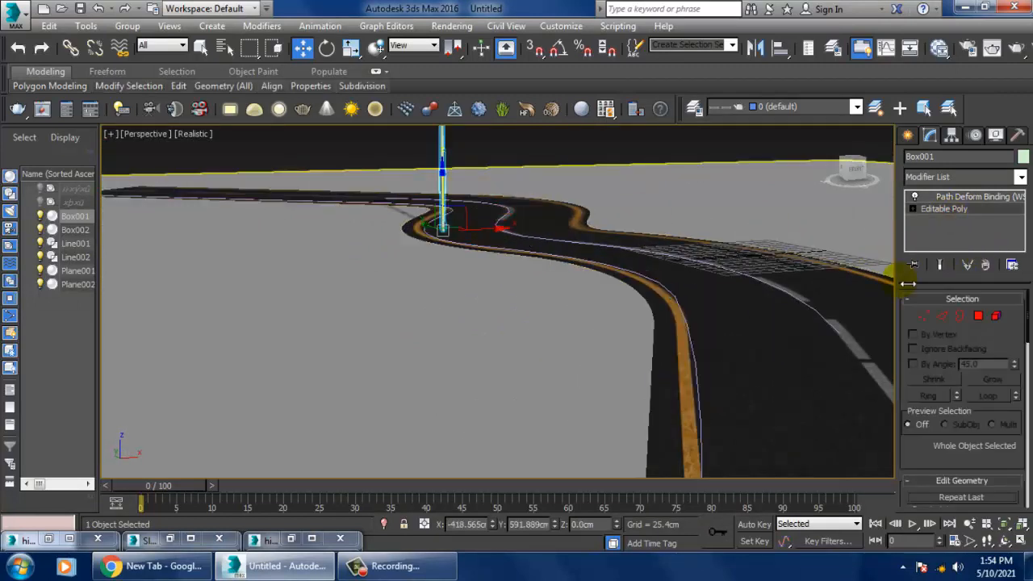
left_click(970, 197)
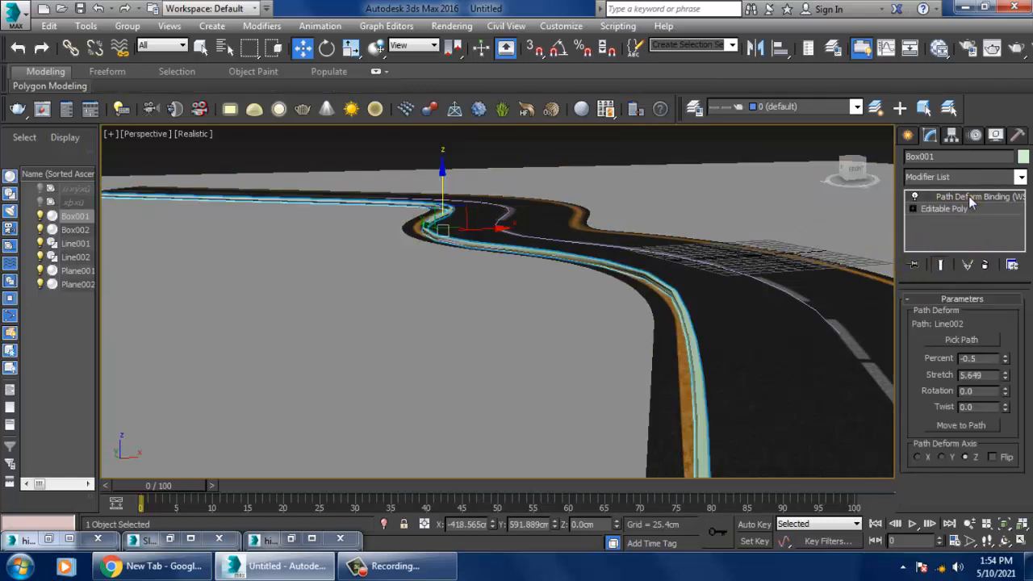
middle_click_drag(492, 226, 781, 328, "alt")
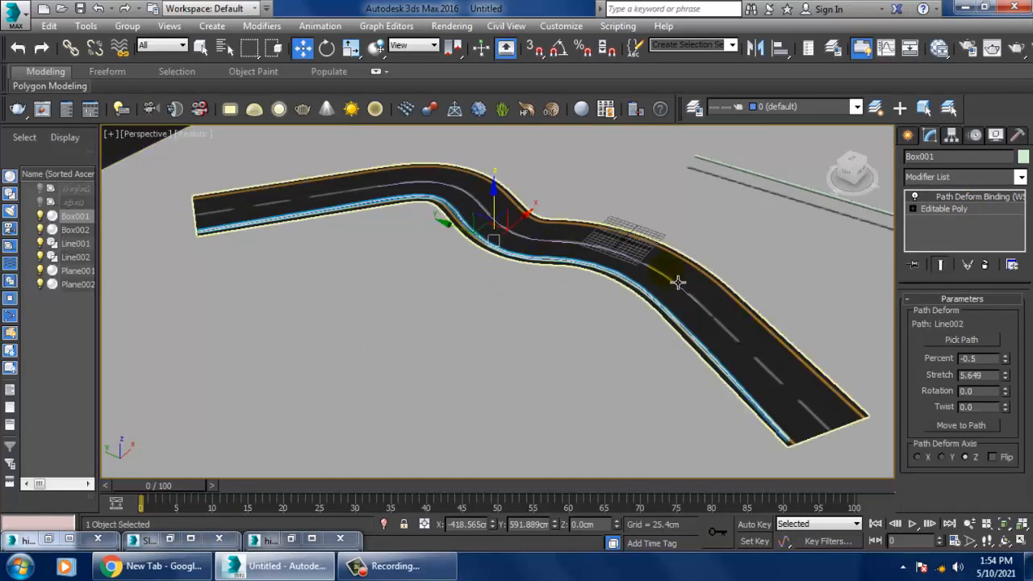
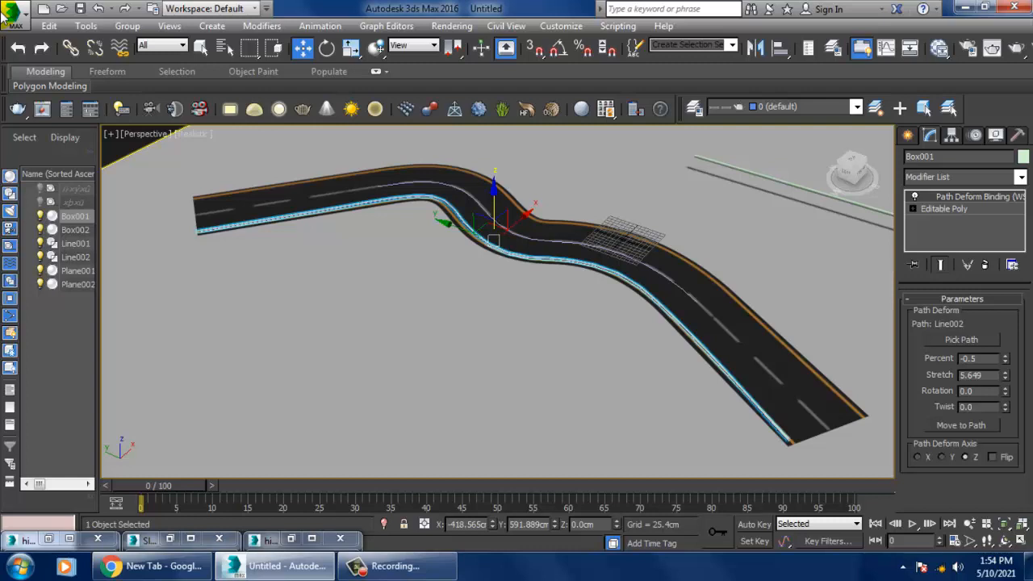
- Cancel the open save dialog and minimize the winding-road reference image and the material editor
left_click(473, 427)
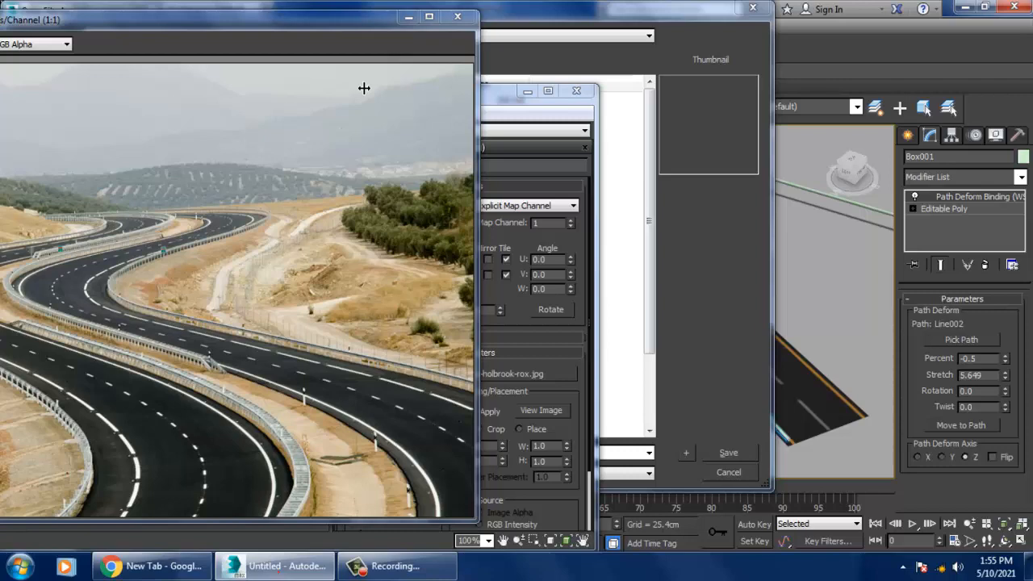
left_click(364, 88)
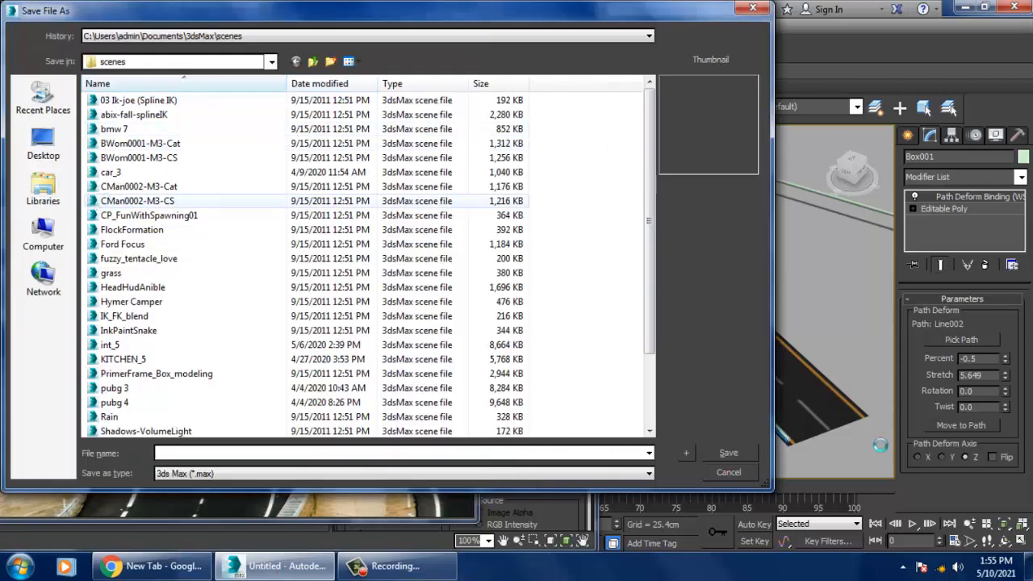
key("Escape")
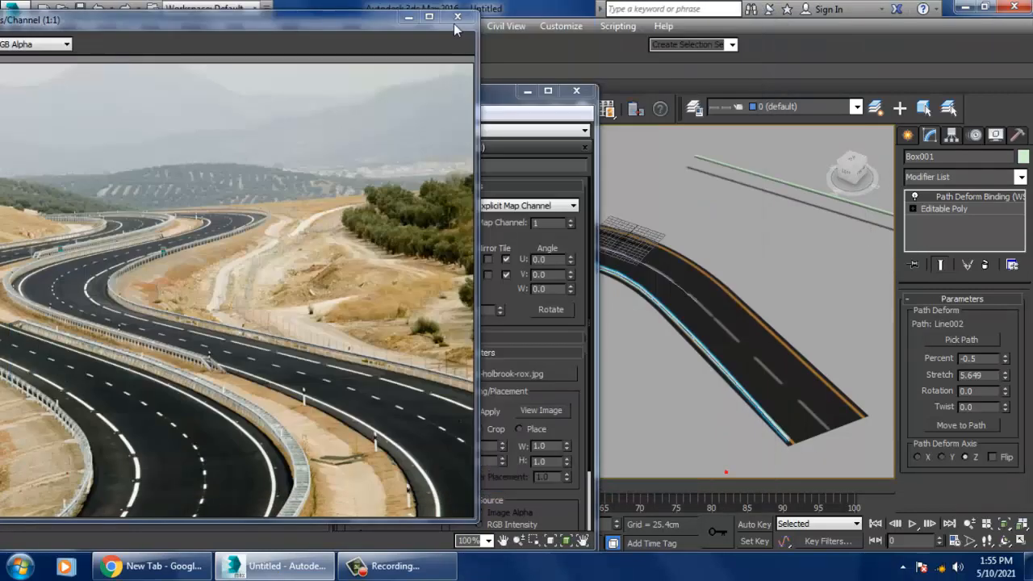
left_click(549, 102)
left_click(527, 91)
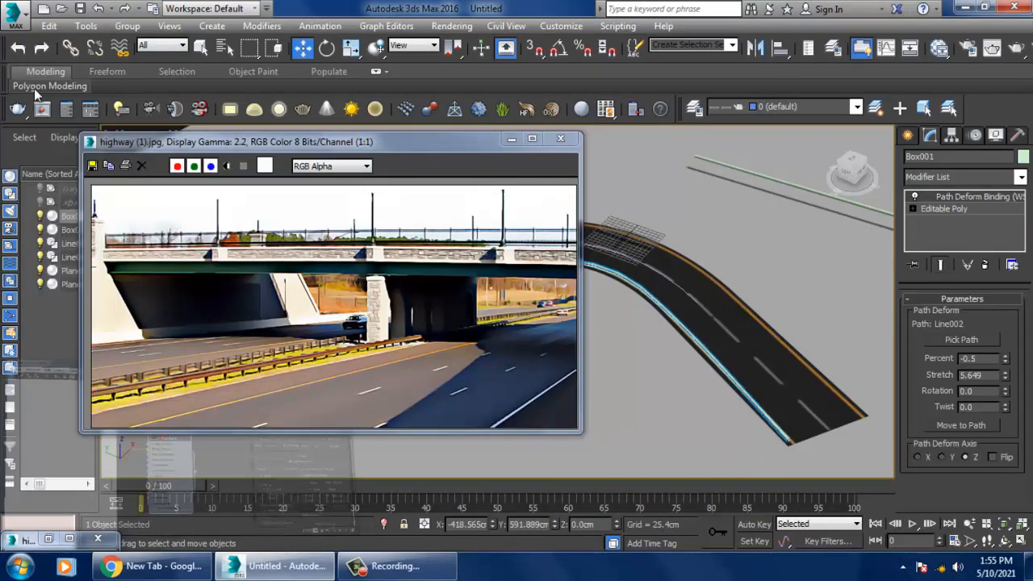
- Save the scene as road in the May 2021 folder on drive D
left_click(16, 23)
left_click(57, 175)
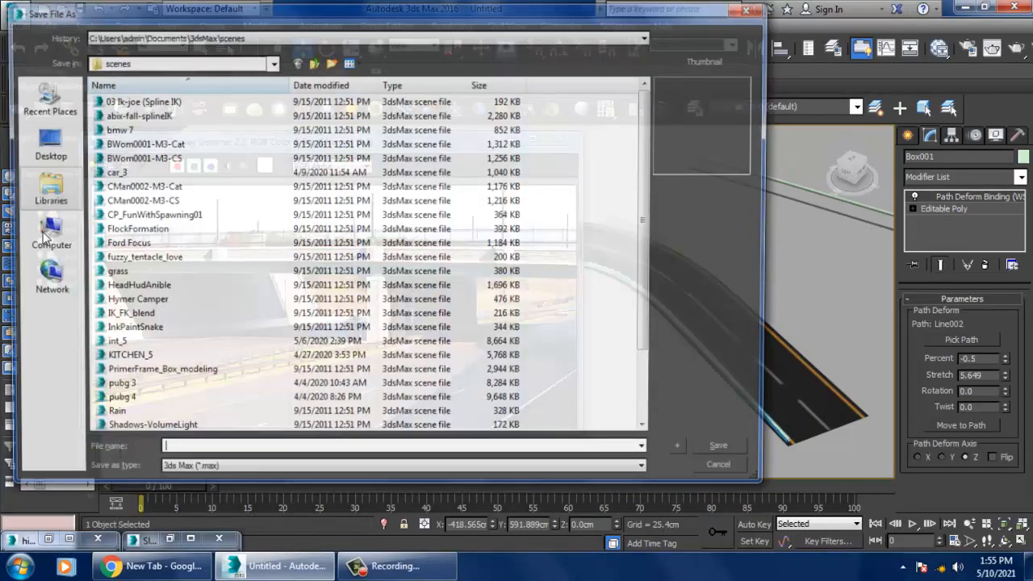
left_click(46, 240)
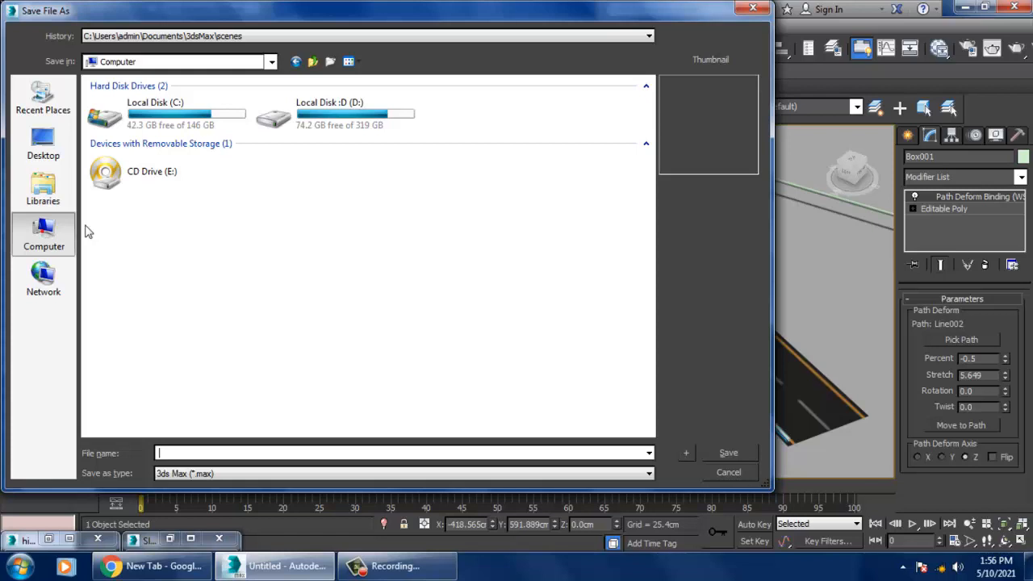
double_click(327, 118)
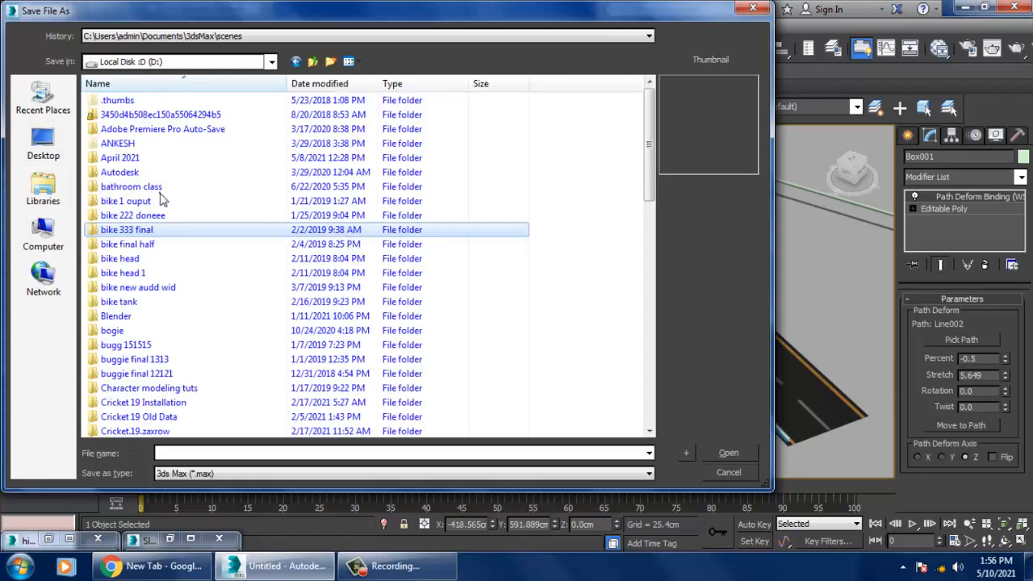
key("m")
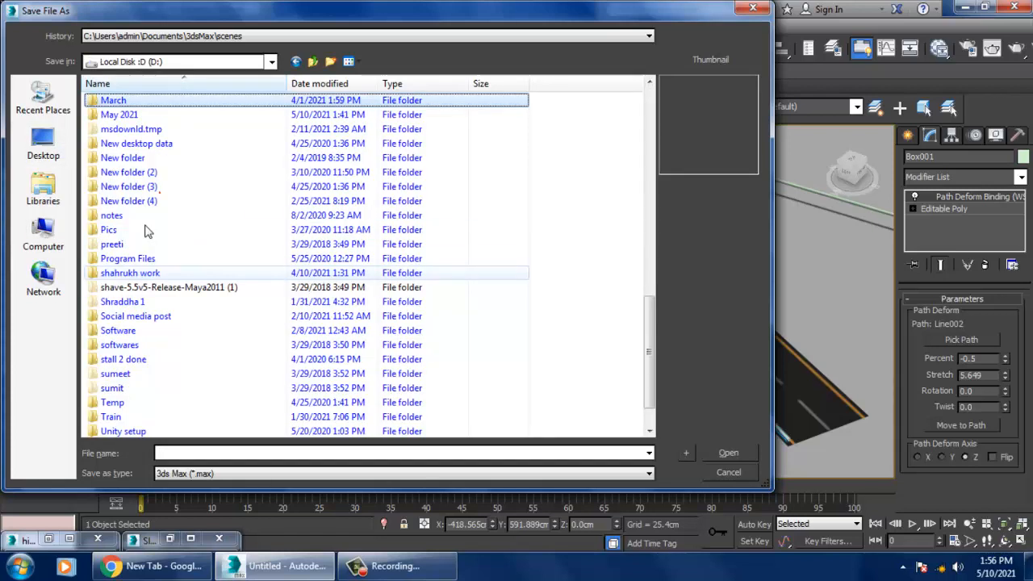
left_click(114, 117)
left_click(113, 117)
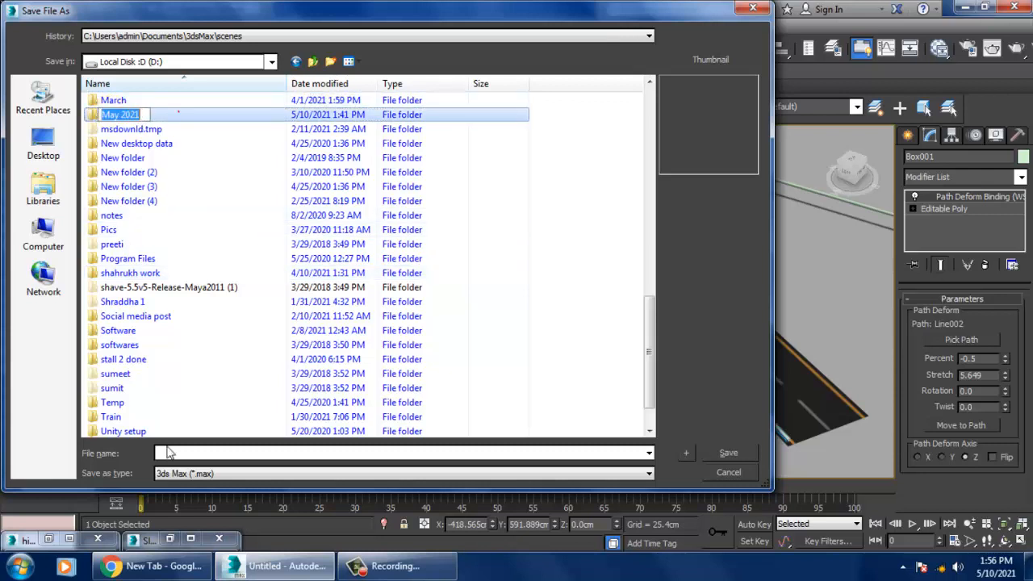
left_click(186, 453)
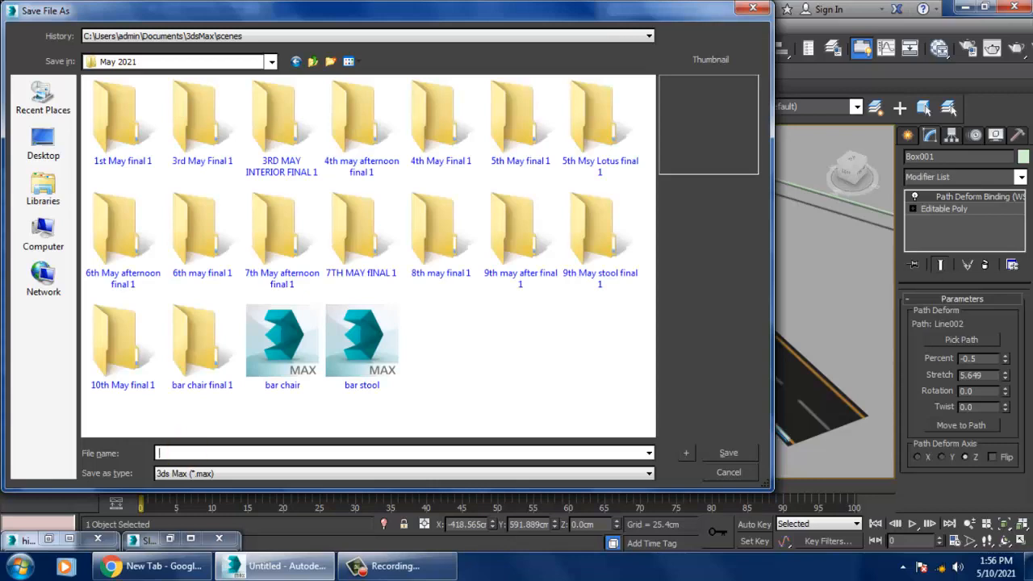
type("road")
key("Return")
- Check the lamp posts in the highway (1).jpg reference image and minimize its window
left_click(869, 307)
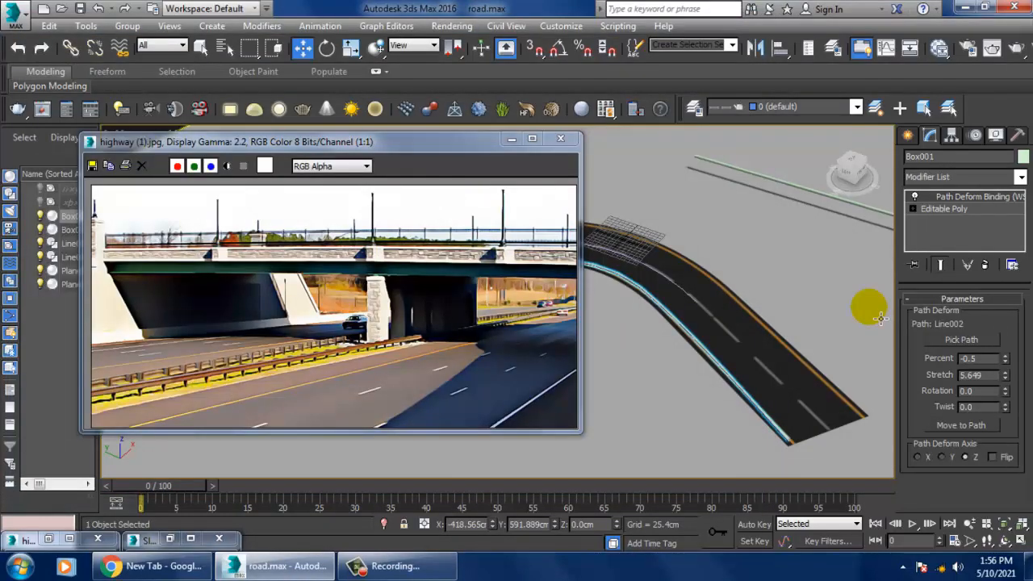
left_click(500, 198)
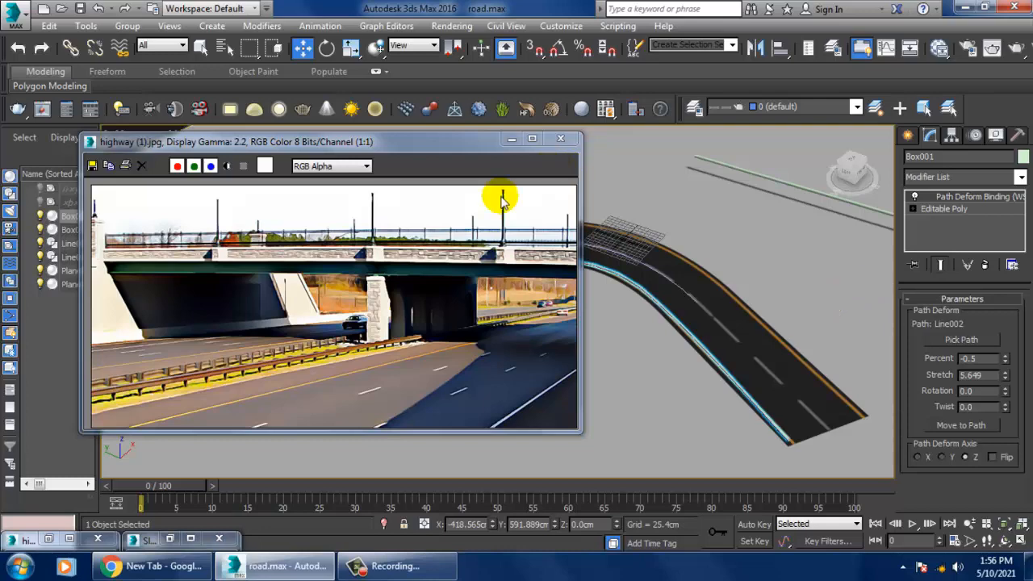
left_click(513, 138)
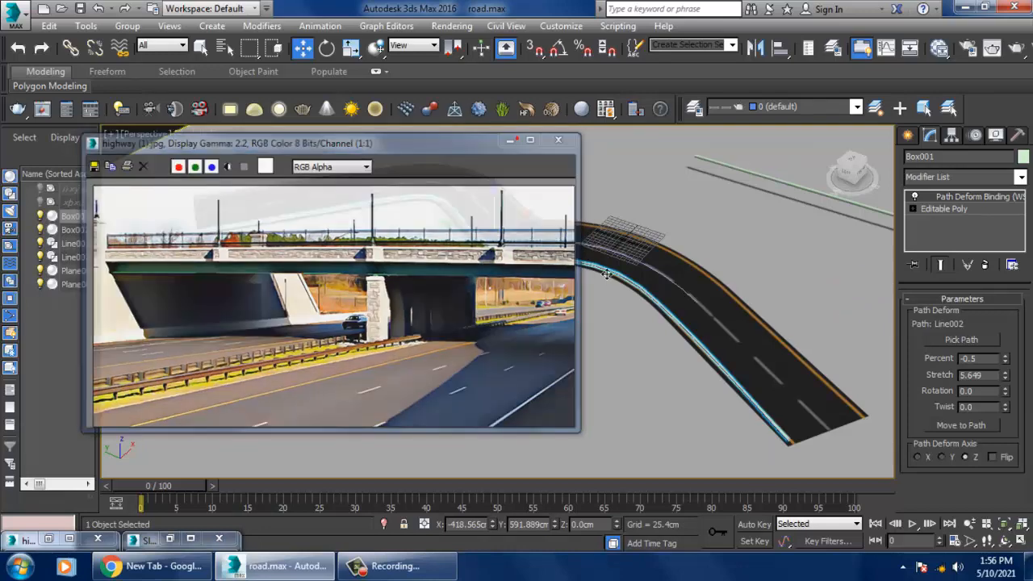
- Switch the Perspective view to wireframe and focus on the deformed bar at the road's bend
middle_click_drag(607, 275, 578, 295, "alt")
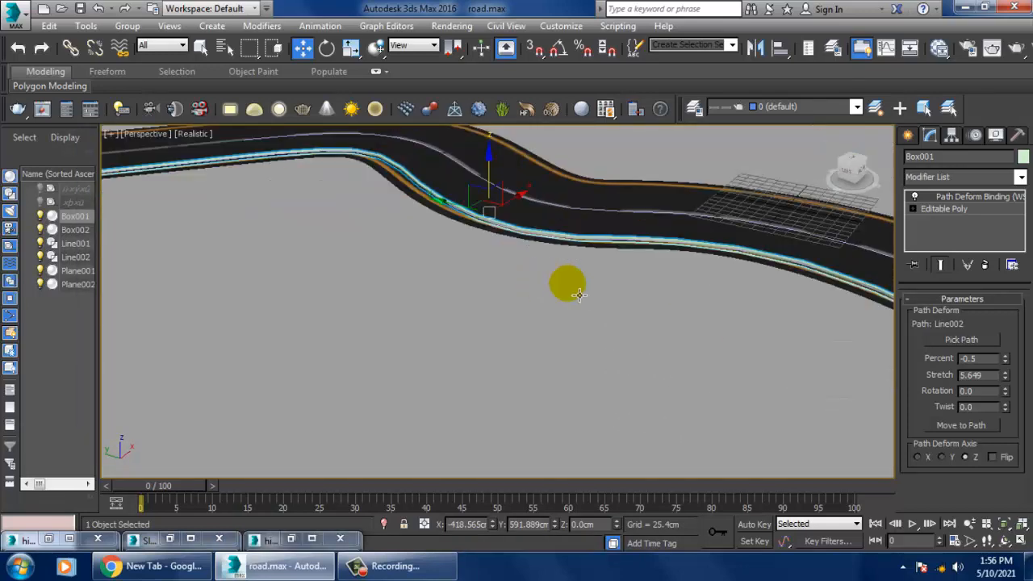
key("F3")
key("z")
scroll(520, 341, "down", 1)
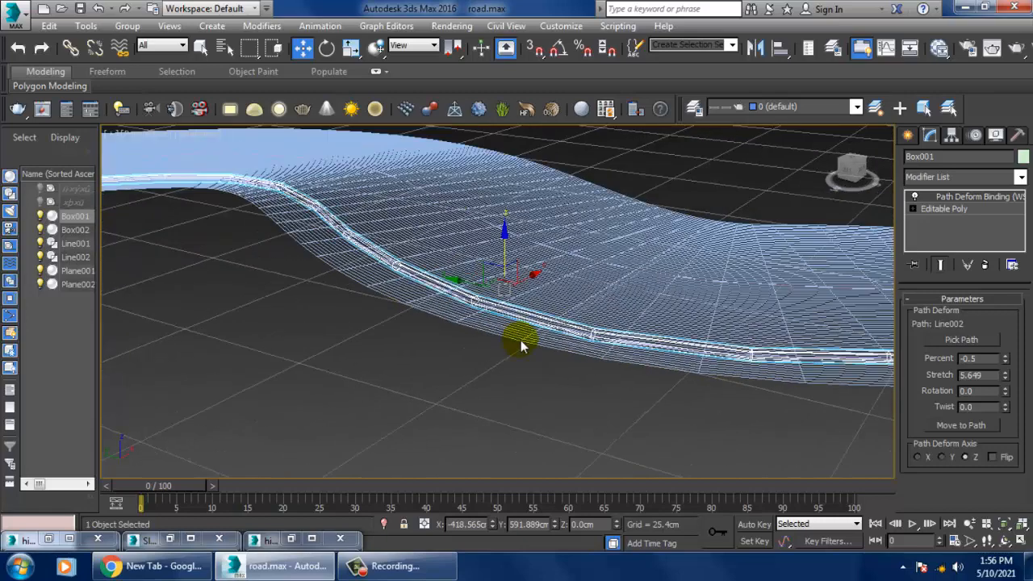
scroll(521, 340, "up", 3)
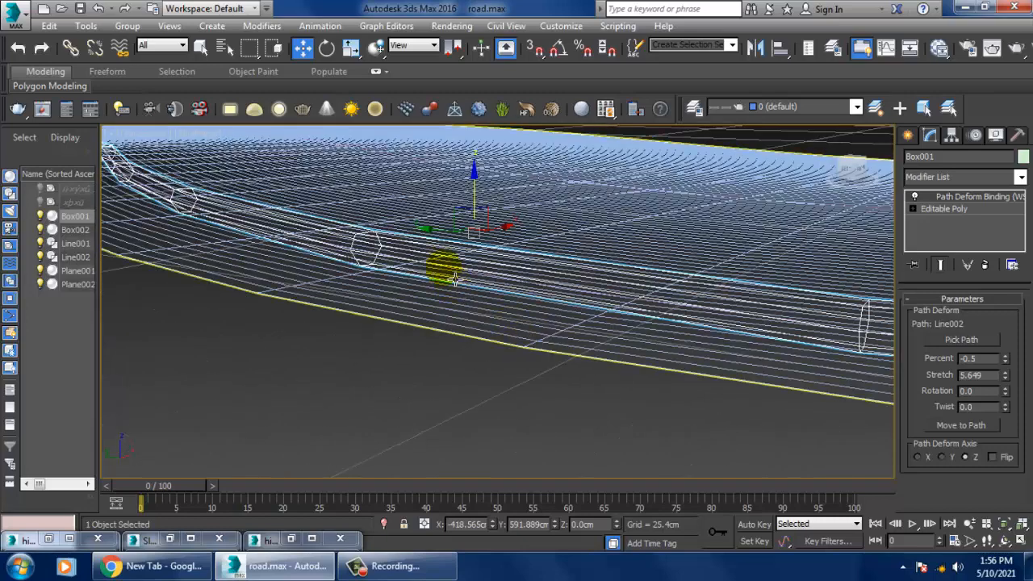
- Restrict selection to shapes and select the edge spline Line002 running through the guardrail bar at the bend
left_click(412, 265)
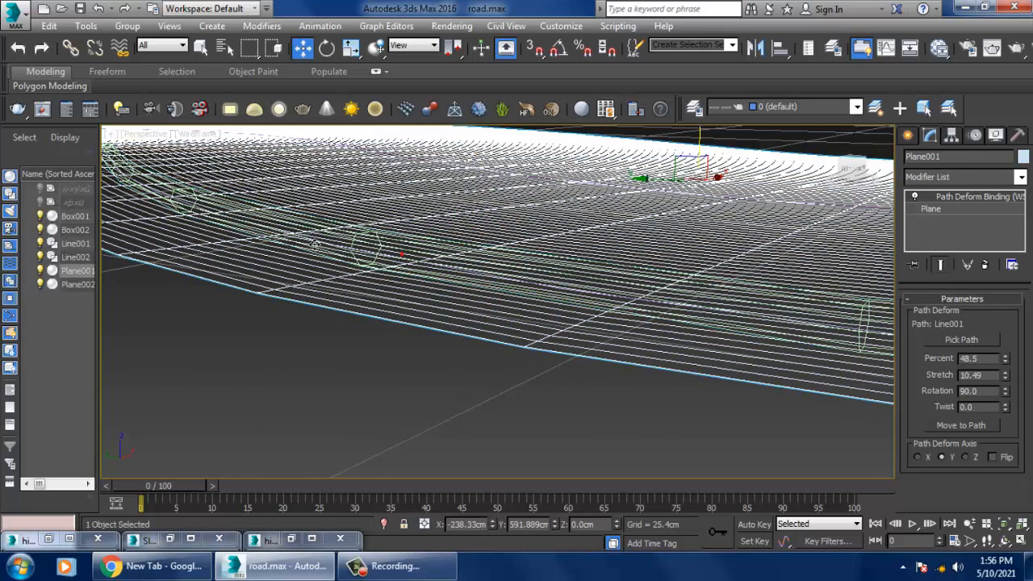
left_click(161, 45)
left_click(170, 89)
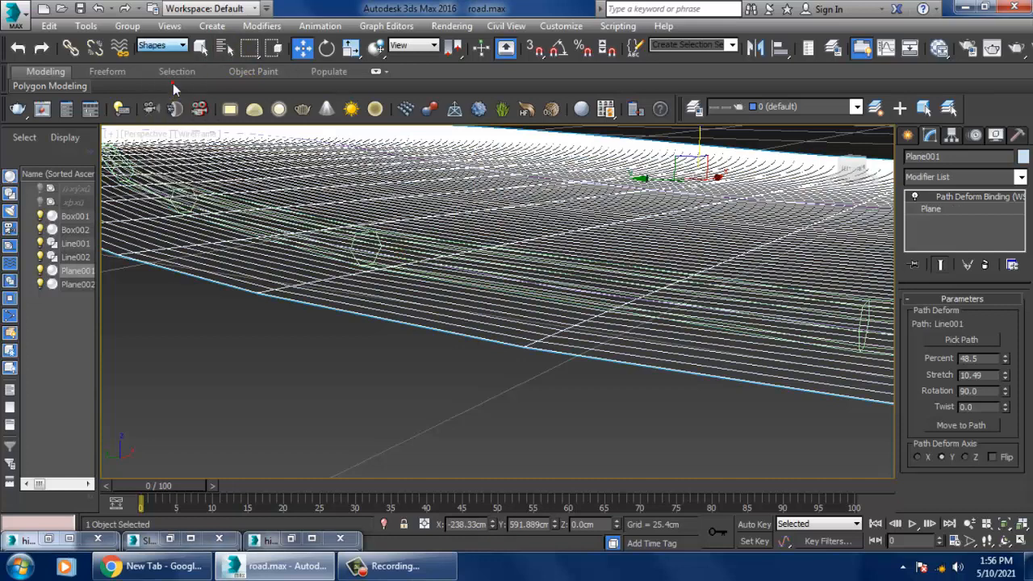
left_click(421, 264)
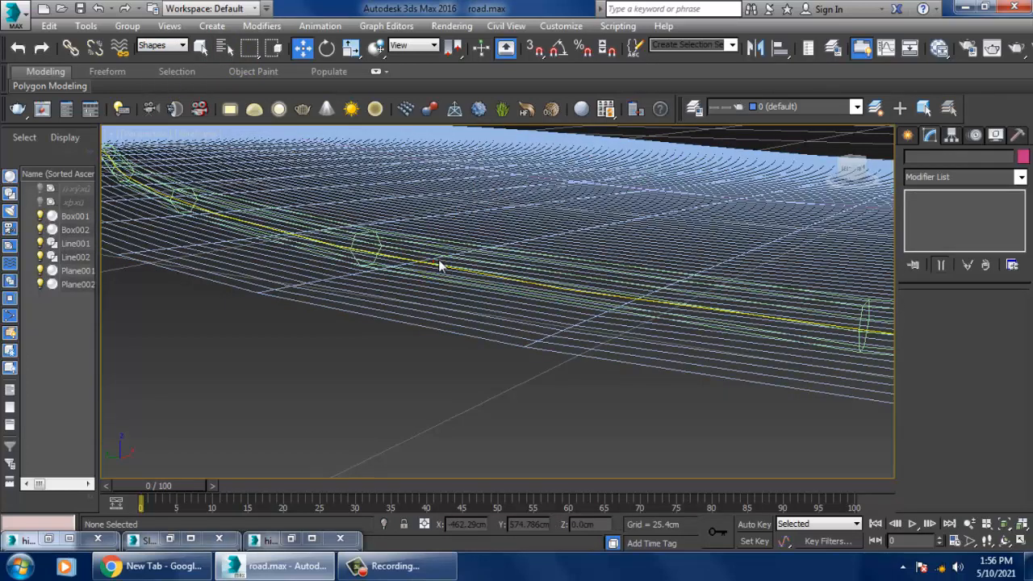
left_click(439, 265)
- Return the Perspective view to shaded display and raise Line002 along Z to about 13.8 cm
key("F3")
scroll(439, 265, "down", 3)
middle_click_drag(470, 242, 485, 329)
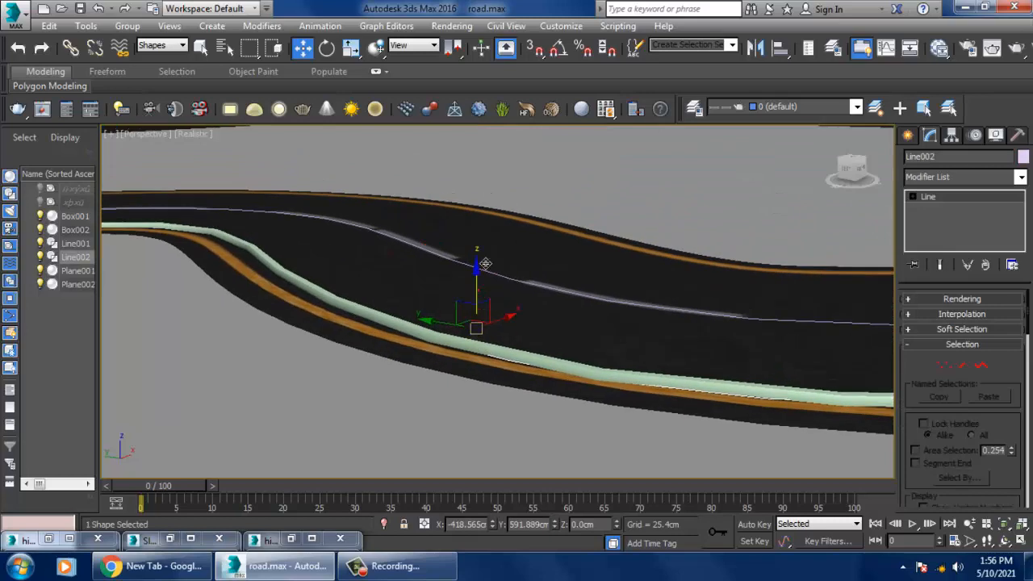
left_click_drag(485, 263, 489, 286)
middle_click_drag(512, 302, 598, 283, "alt")
scroll(569, 342, "down", 4)
middle_click_drag(597, 282, 569, 373)
key("F4")
key("F4")
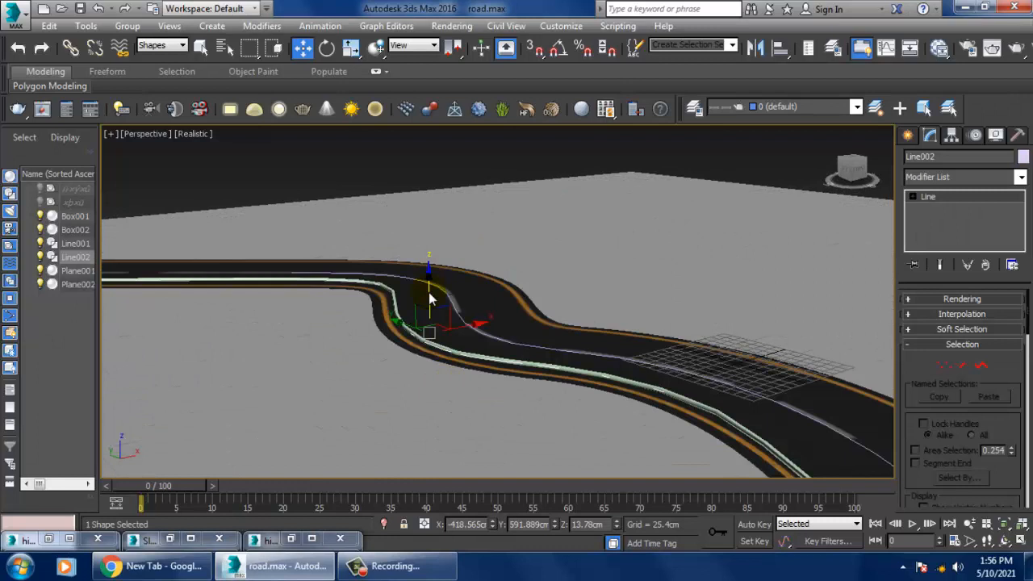
- Raise Line002 further along Z to about 59 cm above the road
scroll(429, 292, "up", 2)
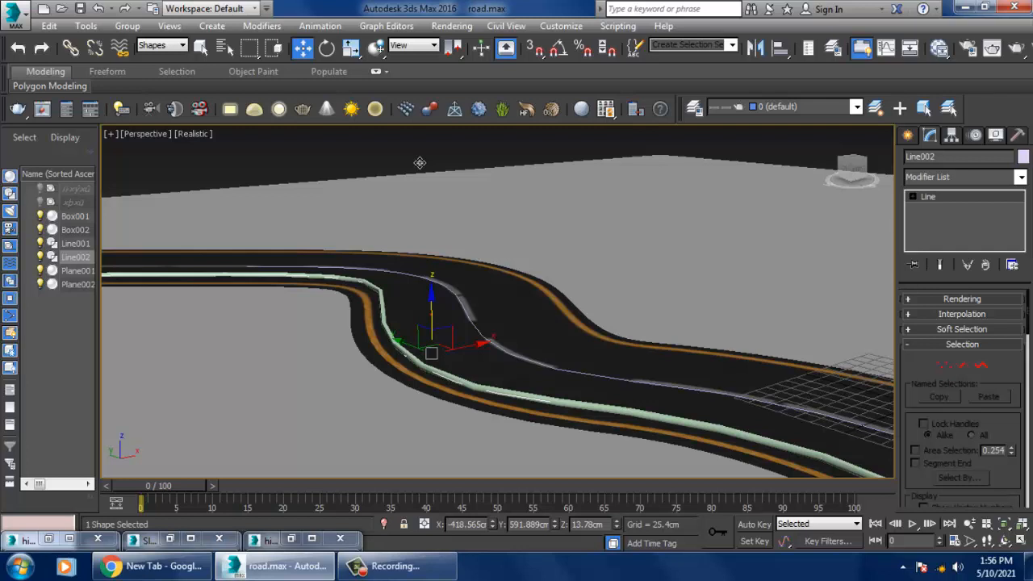
left_click_drag(419, 162, 427, 313)
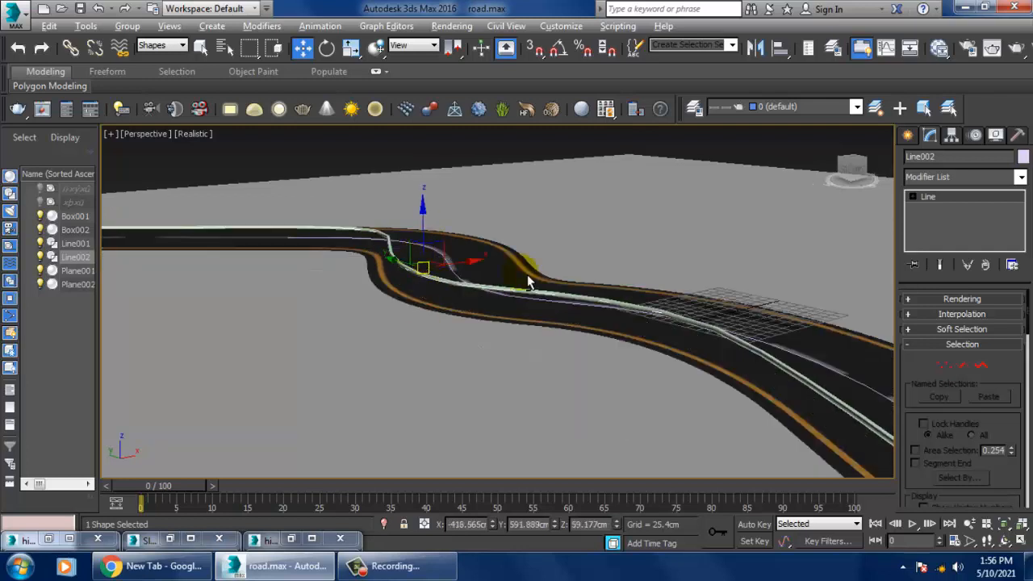
middle_click_drag(527, 274, 562, 320, "alt")
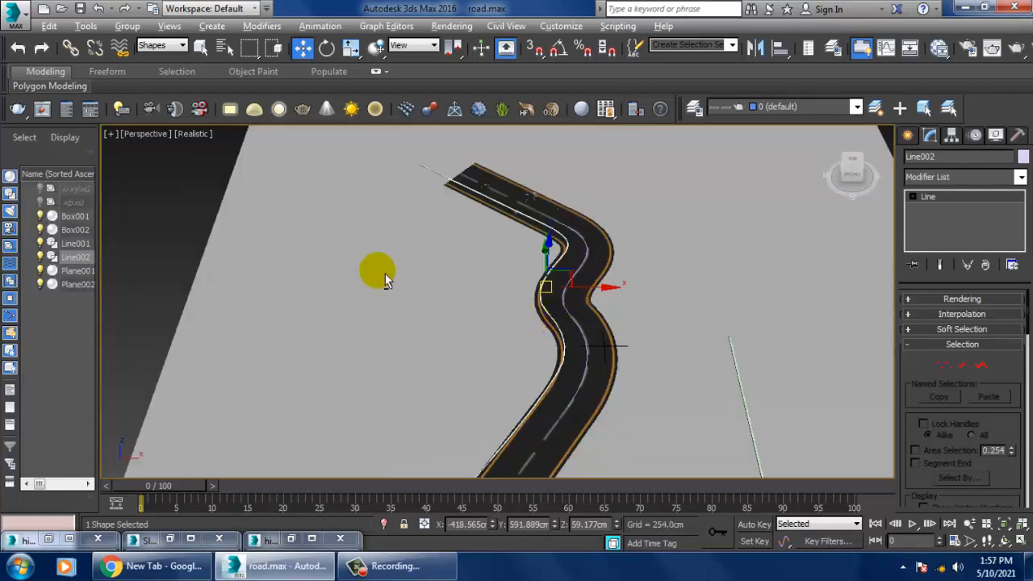
- In the Top view, allow all object types for selection, select guardrail Box001 and set its Path Deform percent to 8.0
key("alt+w")
middle_click(401, 244)
key("alt+w")
scroll(463, 278, "down", 8)
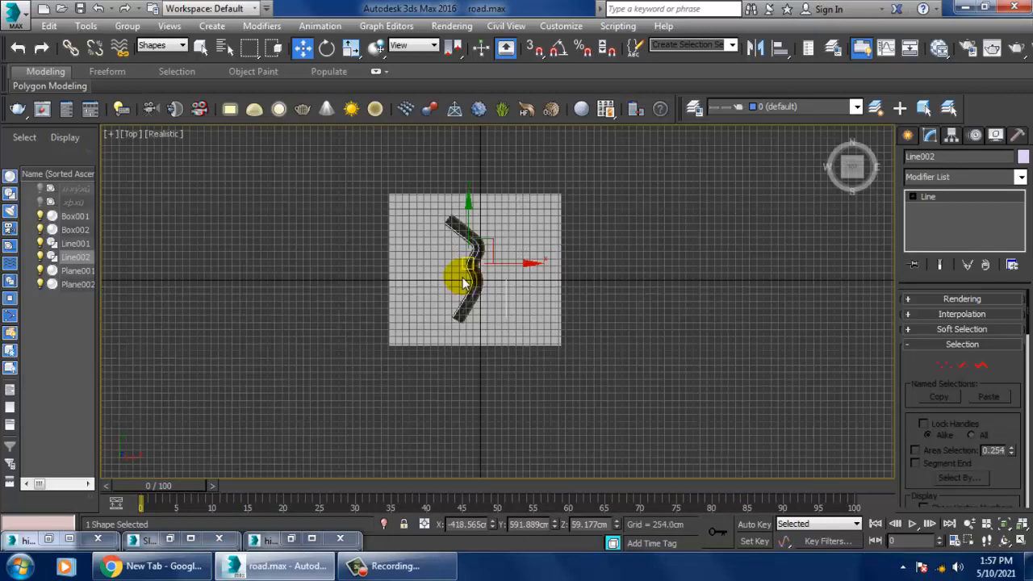
scroll(464, 283, "up", 8)
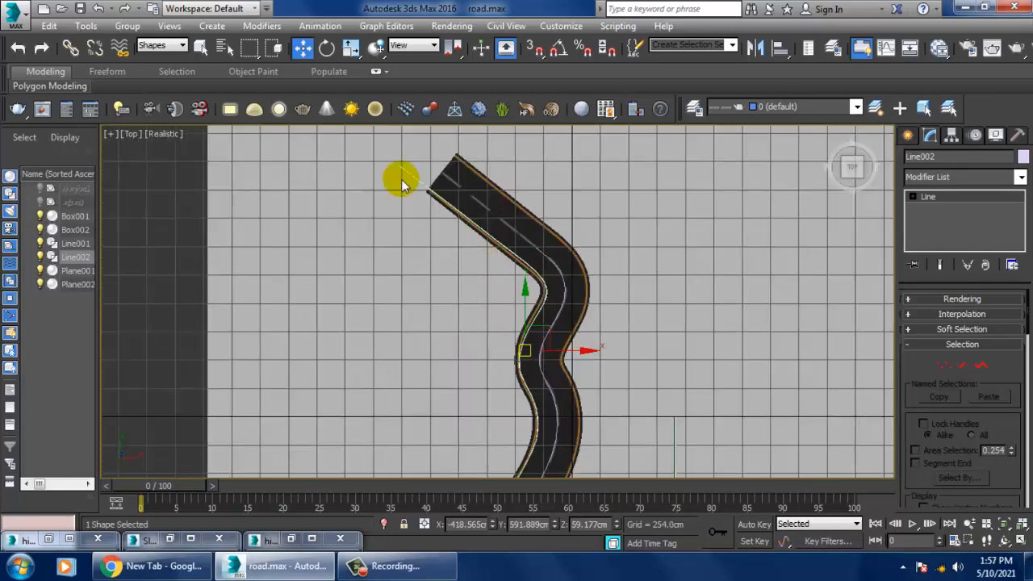
left_click(174, 46)
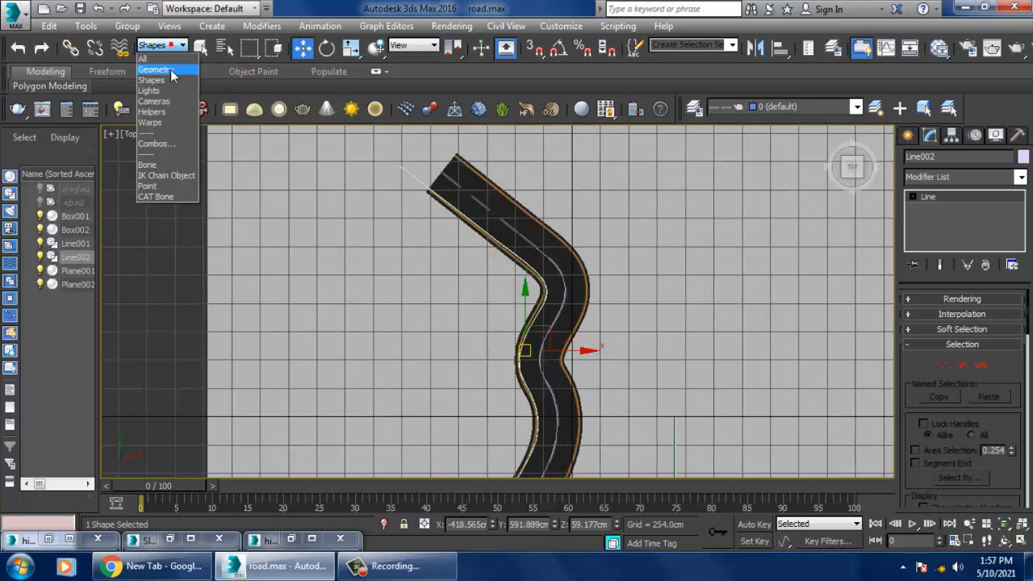
left_click(419, 179)
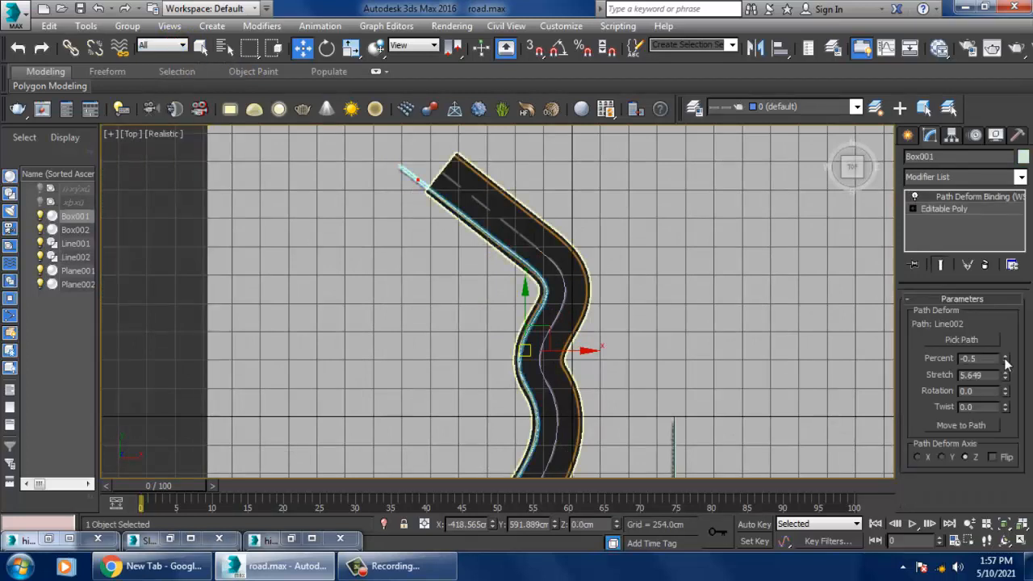
mouse_move(1005, 362)
left_mouse_down()
mouse_move(1016, 376)
mouse_move(1017, 358)
left_mouse_up()
middle_click_drag(701, 414, 615, 304)
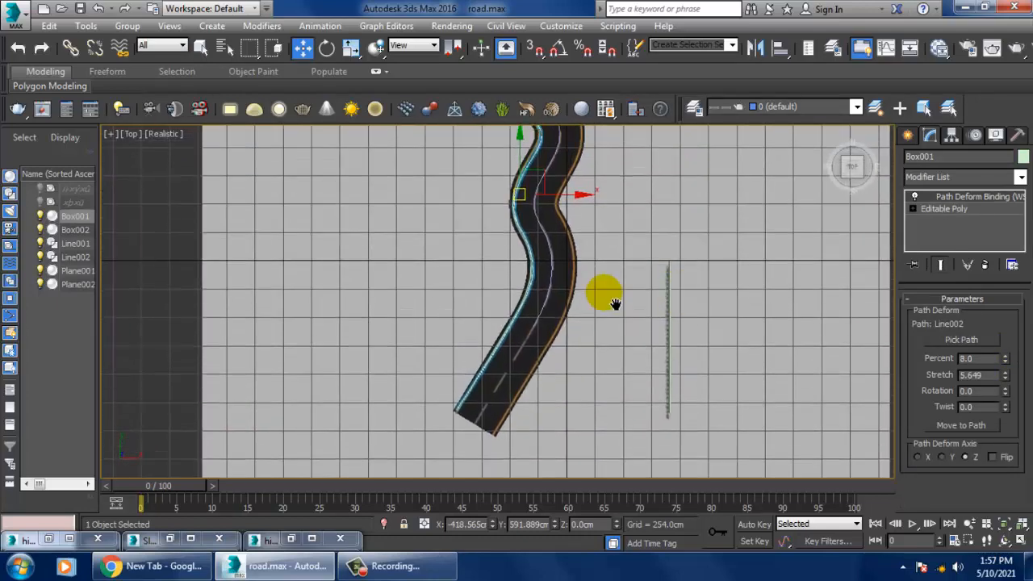
- Select the ground plane Plane002 beside the road's bend and bring up its display and transform commands
scroll(615, 304, "up", 6)
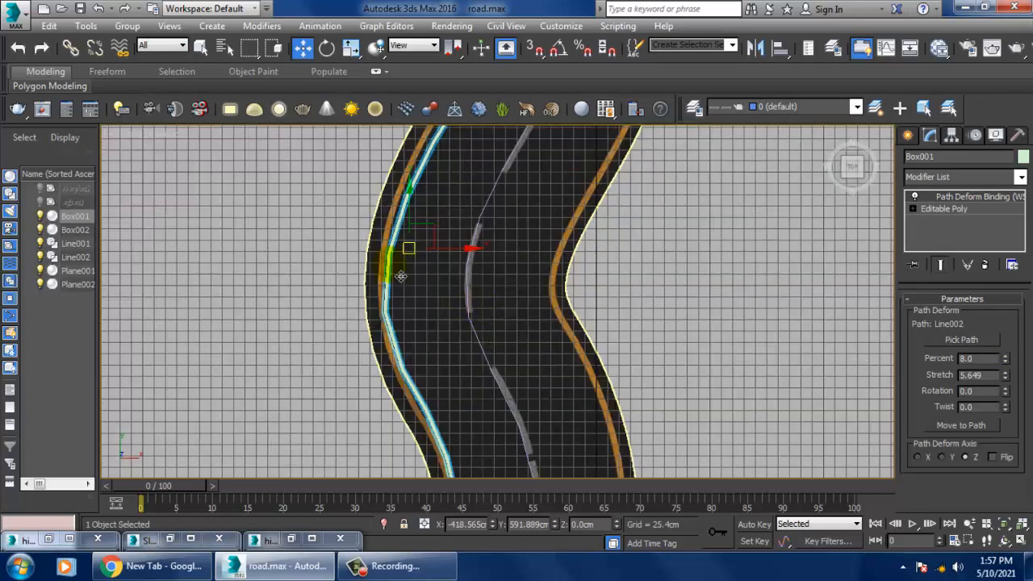
right_click(324, 290)
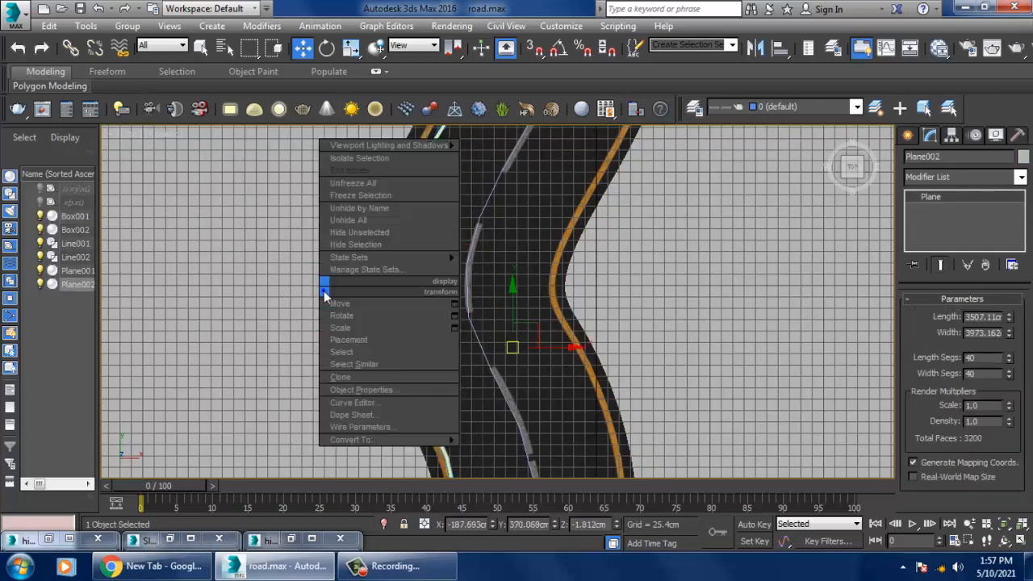
- Freeze the selected ground plane and copy the left guardrail together with its path line to the road's right edge
left_click(386, 202)
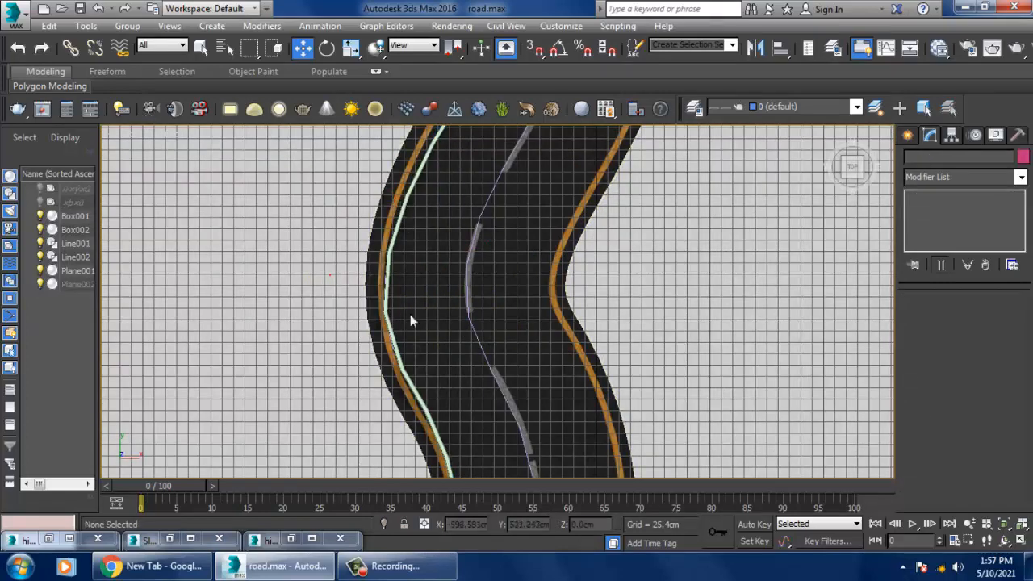
left_click_drag(330, 276, 410, 314)
mouse_move(740, 253)
left_mouse_down("alt")
mouse_move(495, 369)
mouse_move(435, 367)
mouse_move(520, 339)
mouse_move(573, 343)
mouse_move(577, 354)
mouse_move(567, 344)
left_mouse_up("alt")
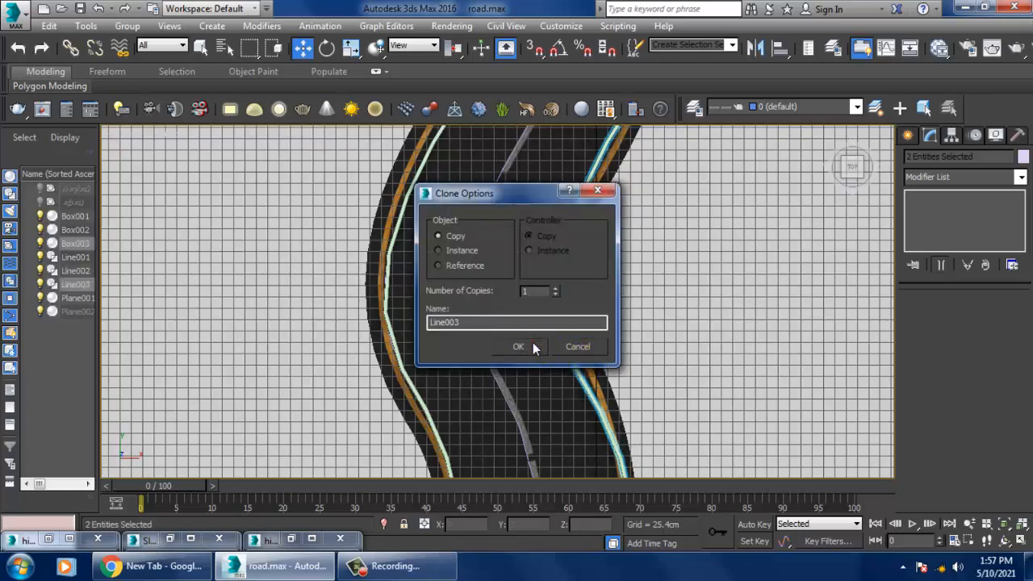
- Limit the selection filter to Shapes and select the copied guardrail's path line, Line003, at its vertex level
scroll(585, 347, "down", 2)
middle_click_drag(565, 145, 561, 210)
mouse_move(428, 137)
middle_mouse_down()
mouse_move(544, 304)
mouse_move(578, 324)
middle_mouse_up()
left_click(454, 320)
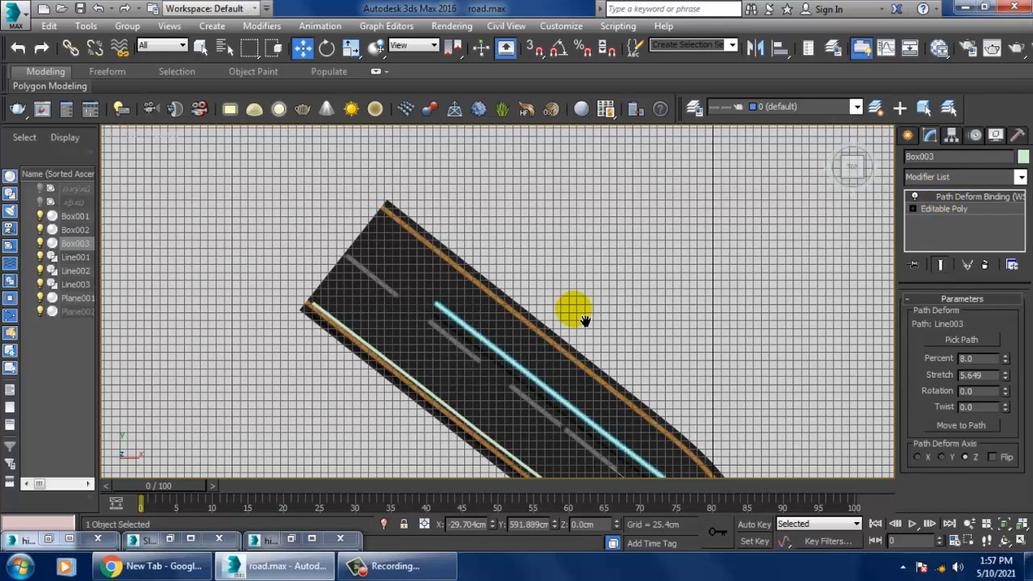
middle_click_drag(584, 320, 484, 282)
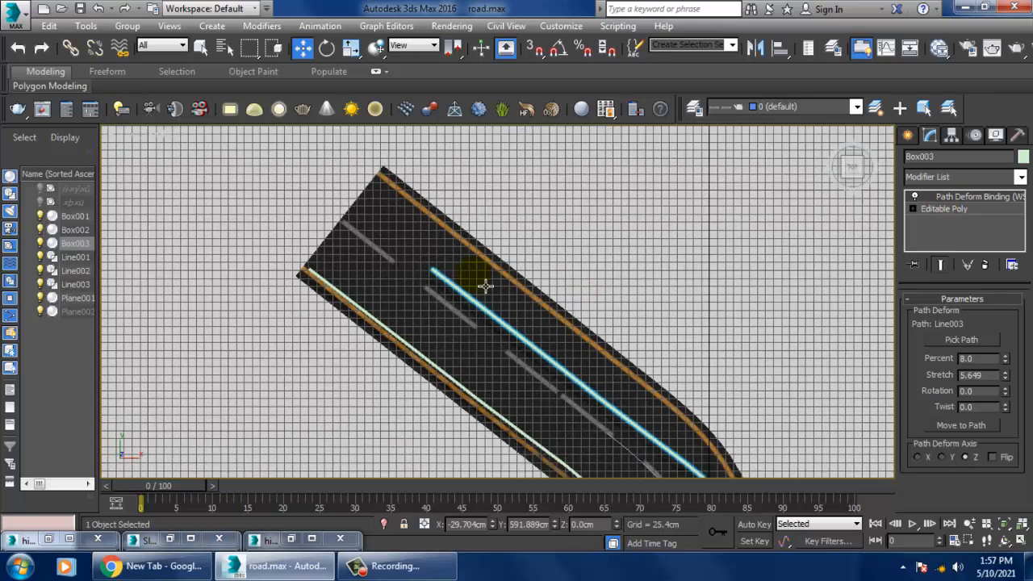
left_click(157, 80)
left_click(549, 171)
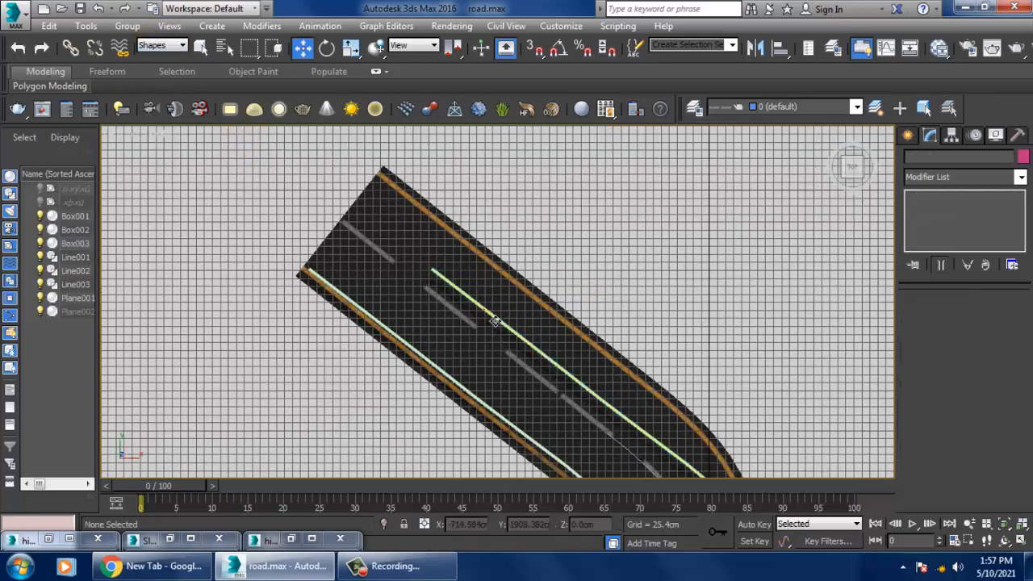
left_click(495, 321)
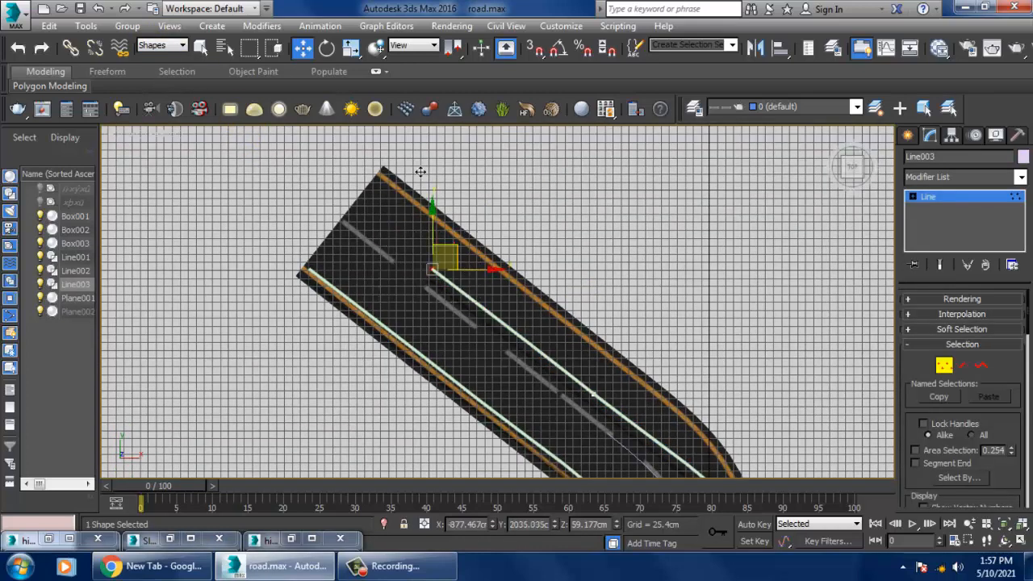
- Move the upper and middle vertices of the copied path line so it follows the road's right edge through the bends
left_click_drag(421, 172, 414, 170)
middle_click_drag(625, 383, 609, 304)
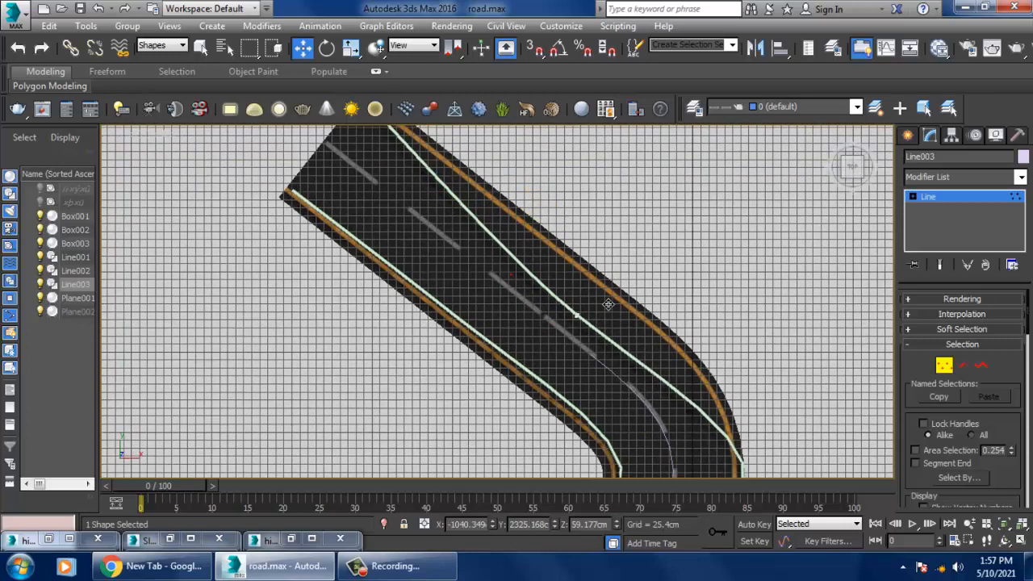
left_click(577, 315)
left_click_drag(597, 300, 626, 276)
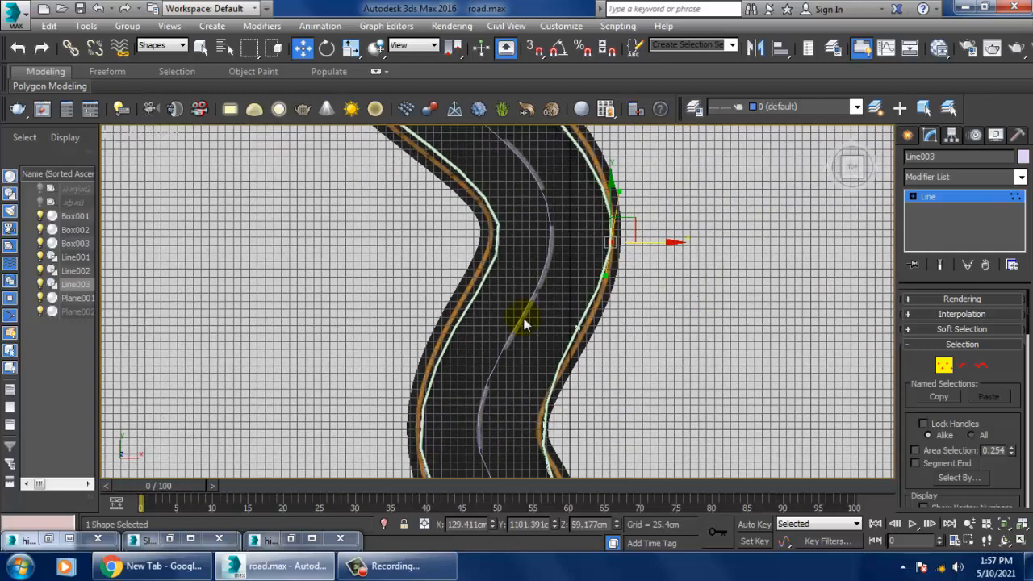
left_click(580, 326)
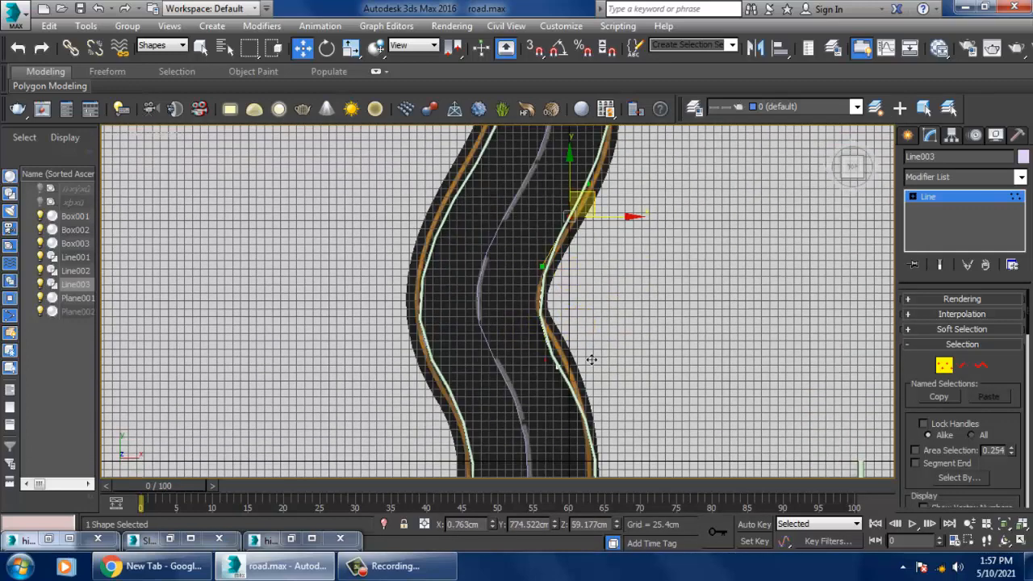
left_click(558, 367)
left_click_drag(579, 349, 569, 322)
- Adjust the lower vertices and tangent handles of Line003 to follow the right edge to the road's end, and exit vertex editing
middle_click_drag(647, 315, 642, 112)
left_click_drag(549, 345, 630, 394)
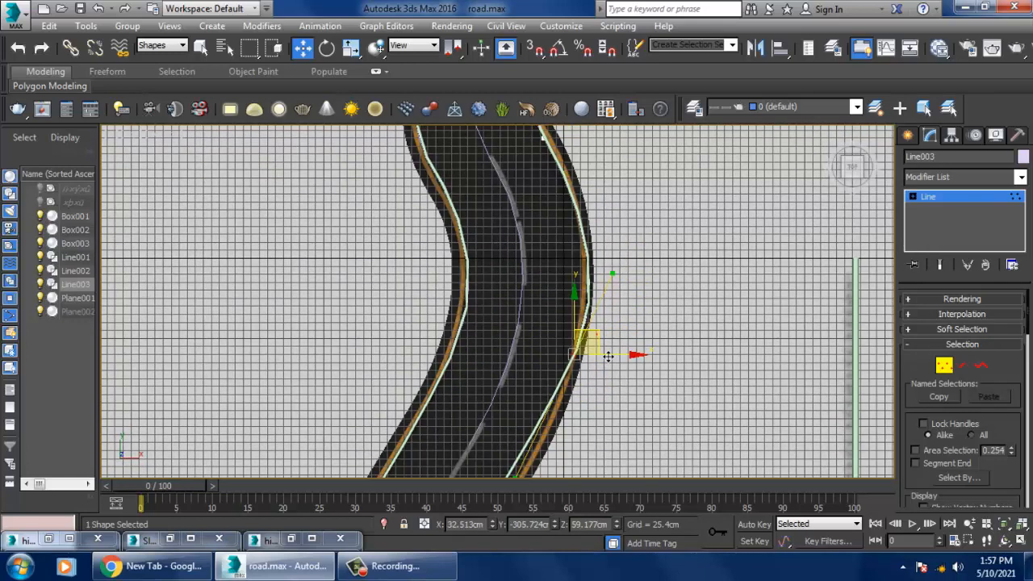
left_click_drag(608, 357, 597, 372)
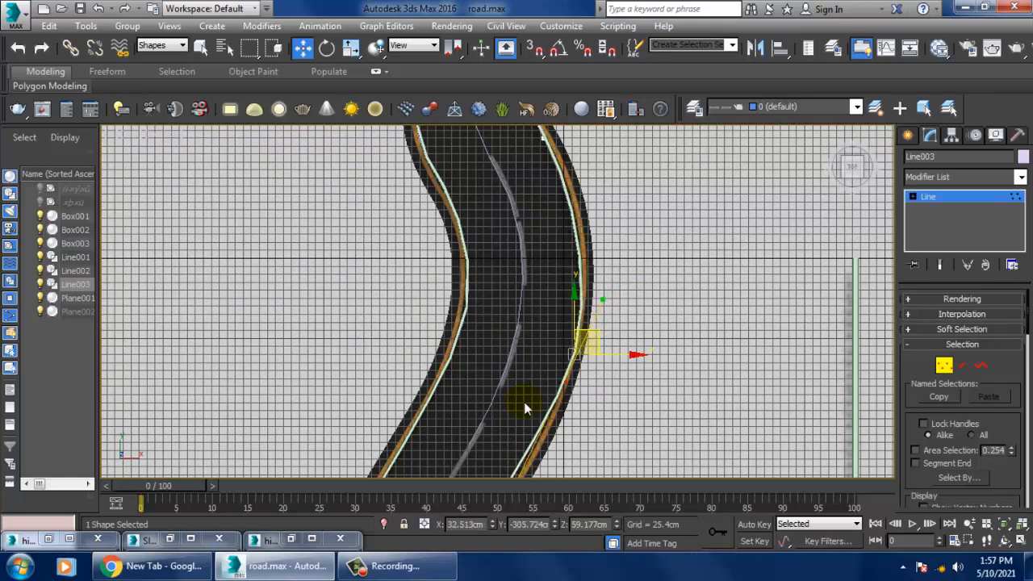
middle_click_drag(525, 408, 652, 157)
left_click_drag(492, 381, 545, 469)
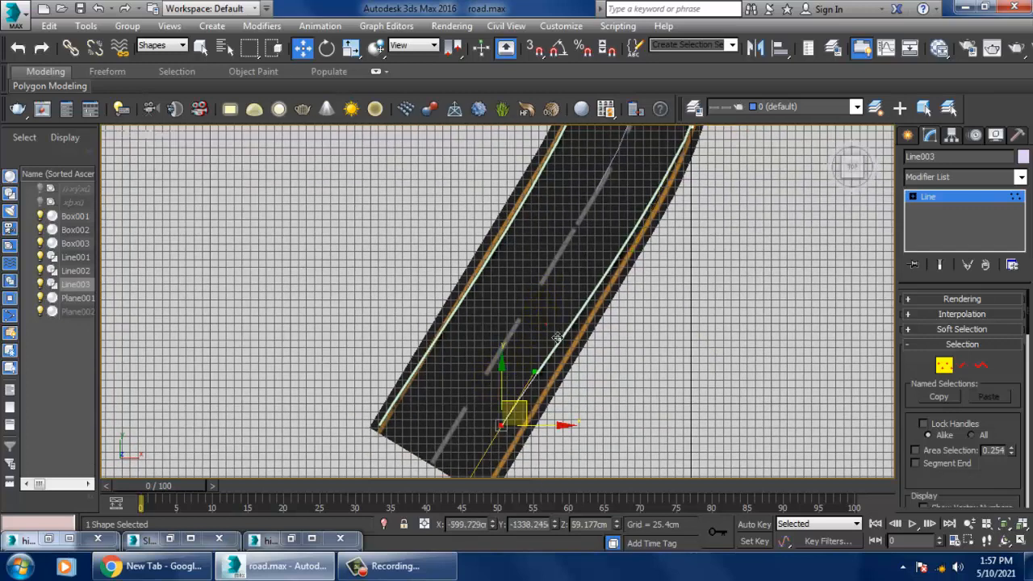
middle_click_drag(534, 436, 558, 360)
left_click_drag(547, 333, 515, 446)
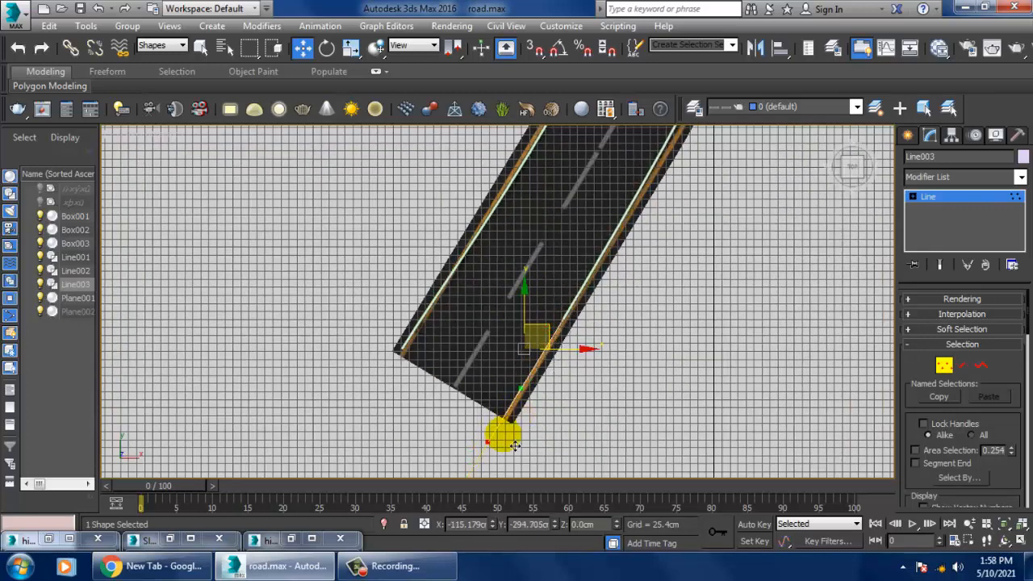
middle_click_drag(611, 269, 685, 318)
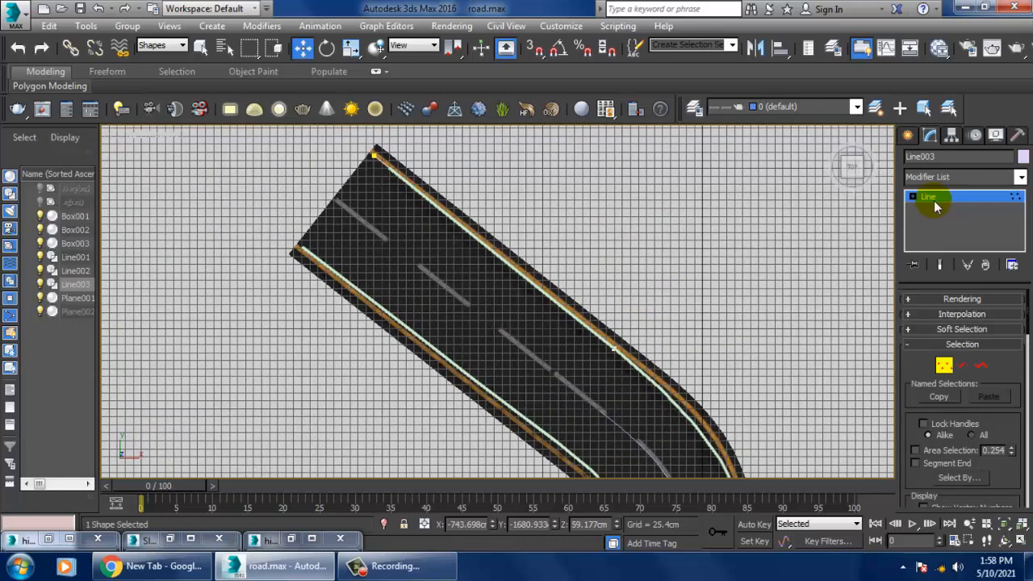
left_click(949, 194)
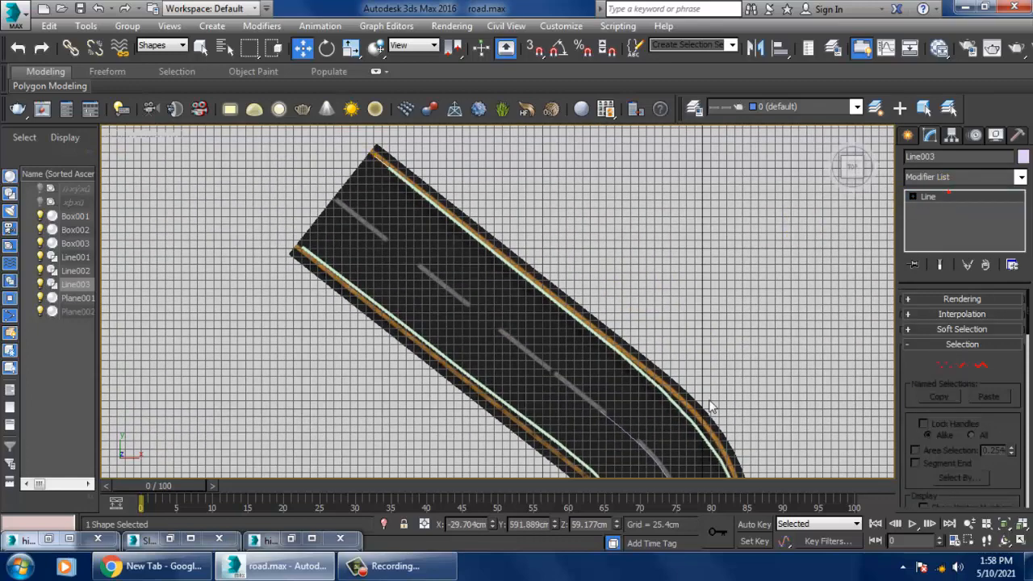
- Examine how both guardrails follow the road edges in the perspective view
key("alt+w")
right_click(701, 374)
key("alt+w")
scroll(652, 300, "down", 1)
scroll(678, 295, "up", 3)
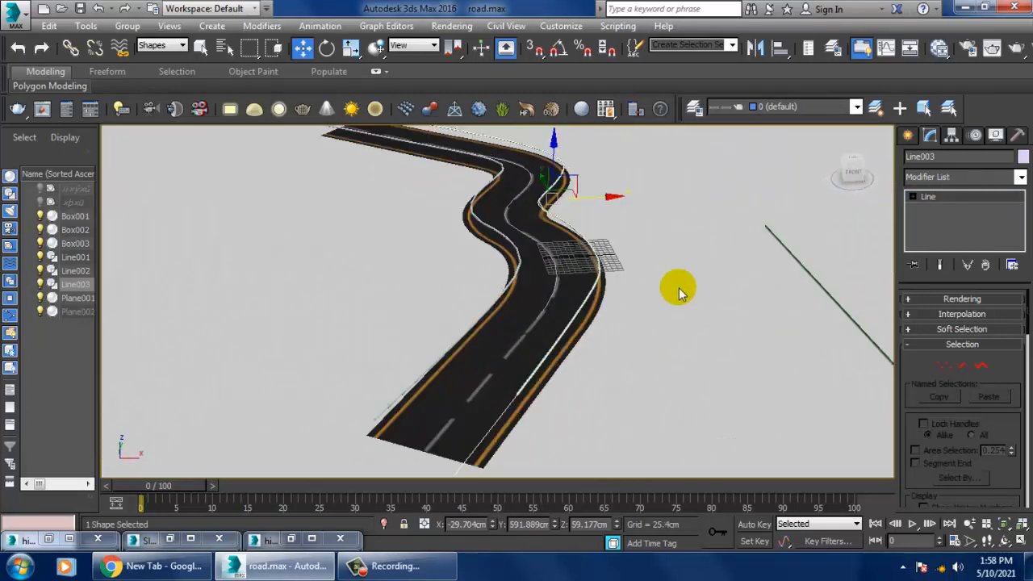
middle_click_drag(679, 294, 646, 274, "alt")
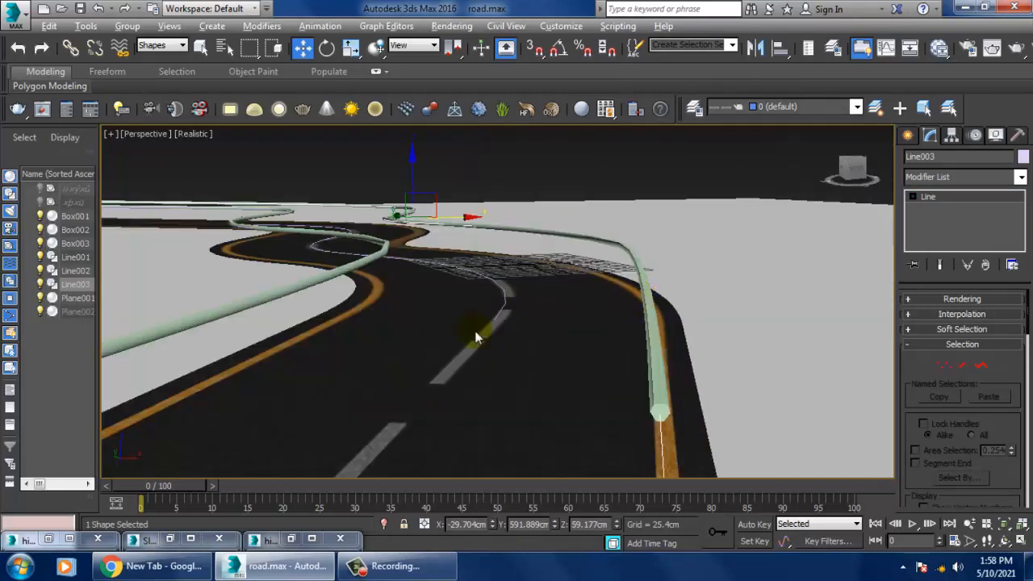
middle_click_drag(476, 337, 484, 330, "alt")
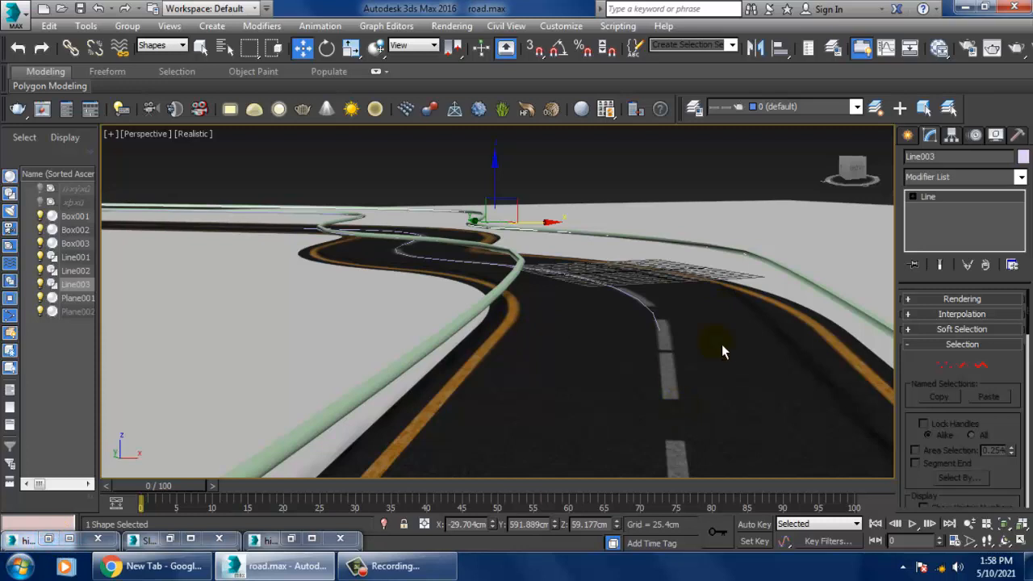
middle_click_drag(722, 344, 725, 347, "alt")
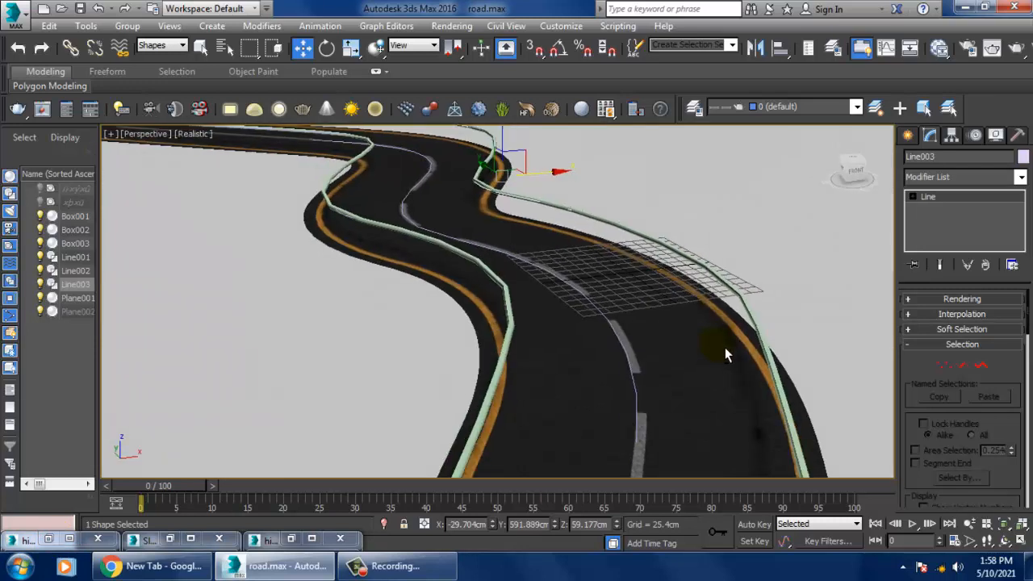
- Create an AEC Extended railing about 826 cm long and 82 cm high on the ground beside the road
left_click(910, 136)
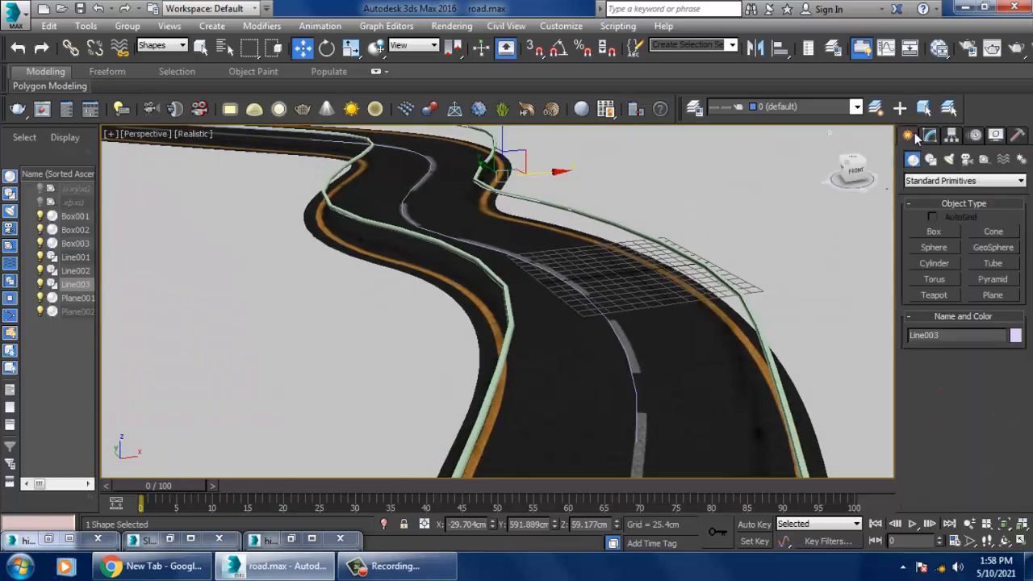
left_click(955, 181)
left_click(950, 200)
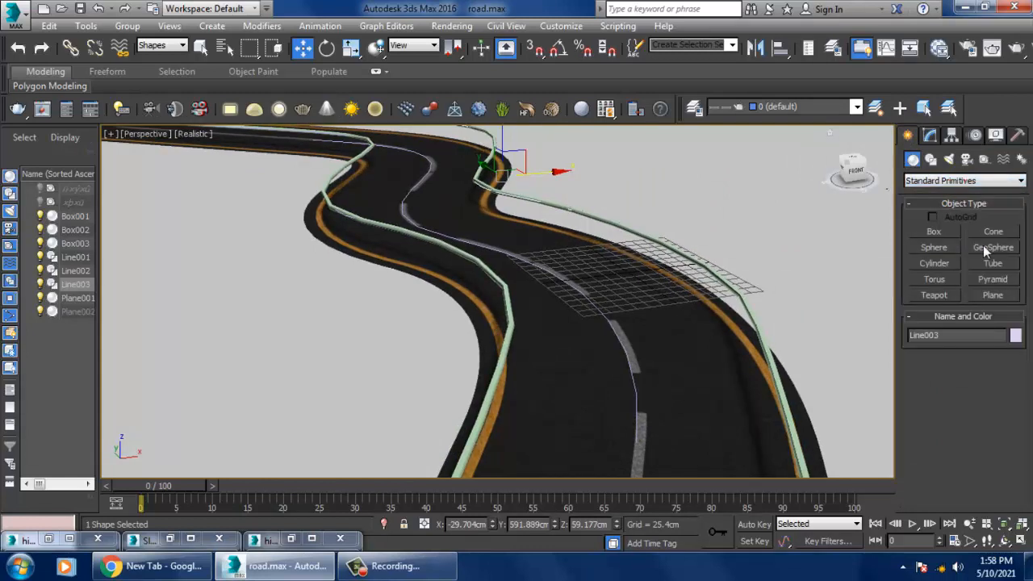
left_click(963, 180)
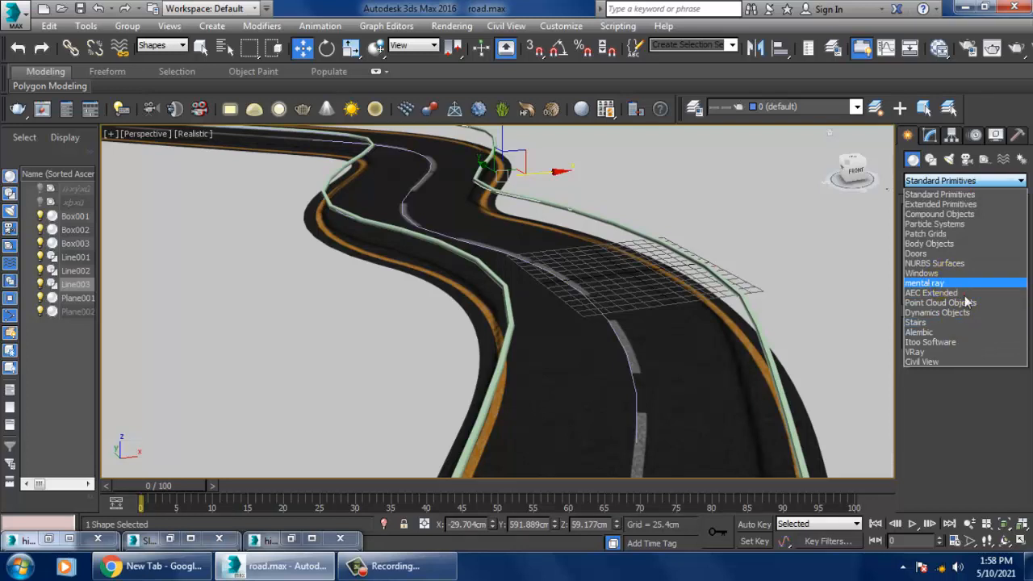
left_click(964, 294)
left_click(991, 232)
scroll(658, 377, "down", 5)
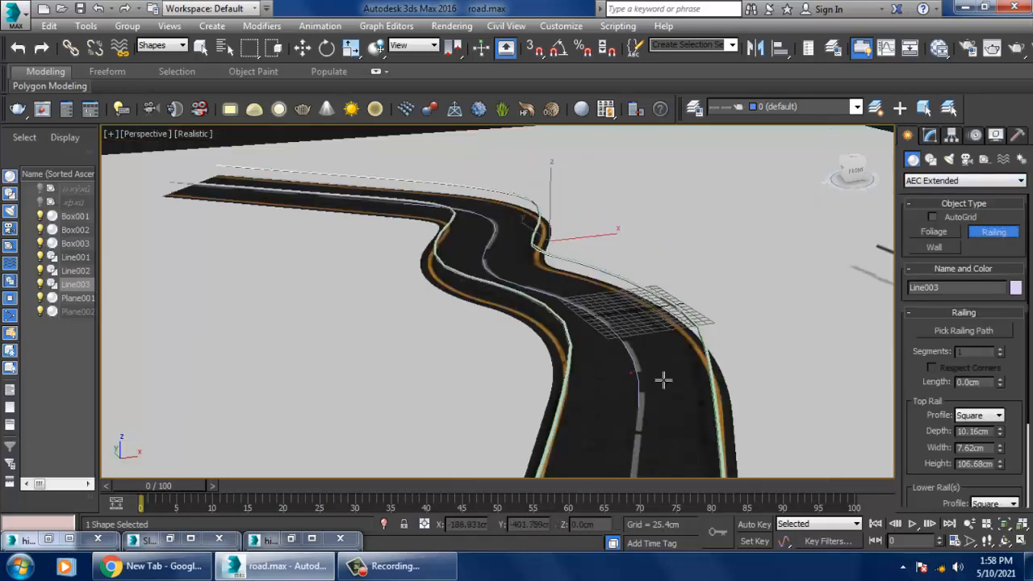
left_click_drag(630, 373, 779, 329)
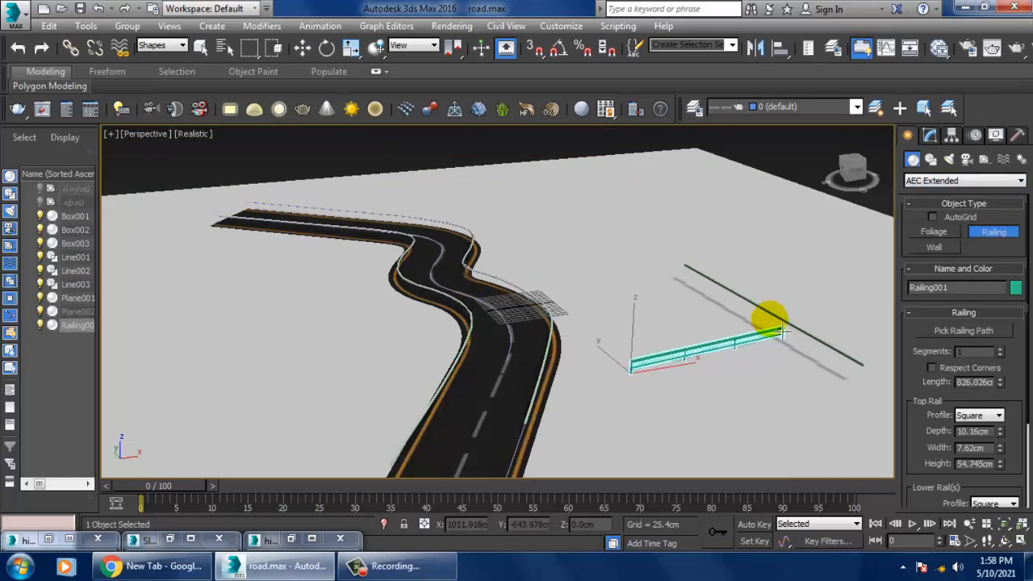
key("w")
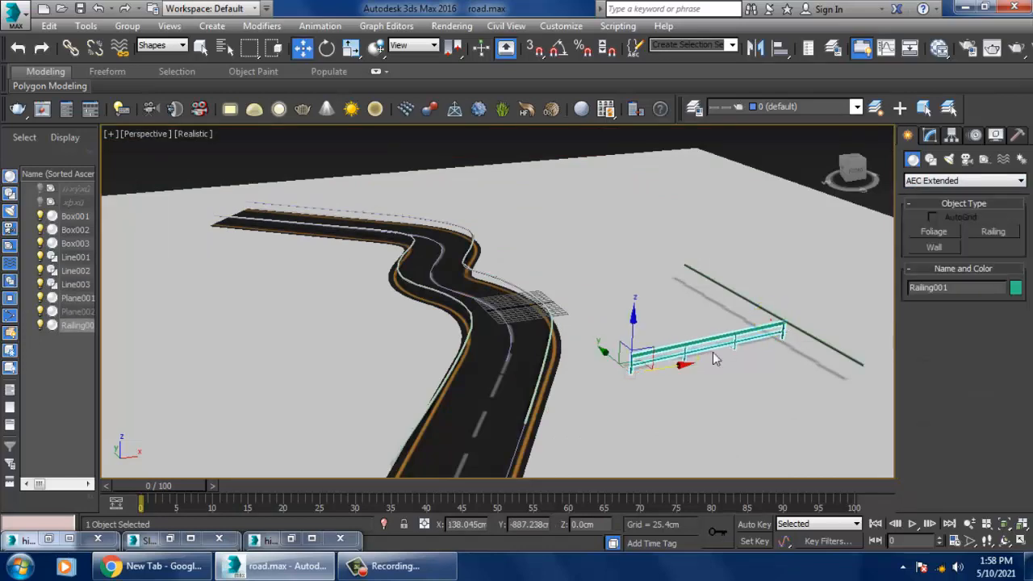
- Change the railing's top rail profile to Round and increase its depth to about 12.4 cm
scroll(713, 352, "up", 3)
middle_click_drag(725, 357, 637, 303)
scroll(636, 303, "up", 3)
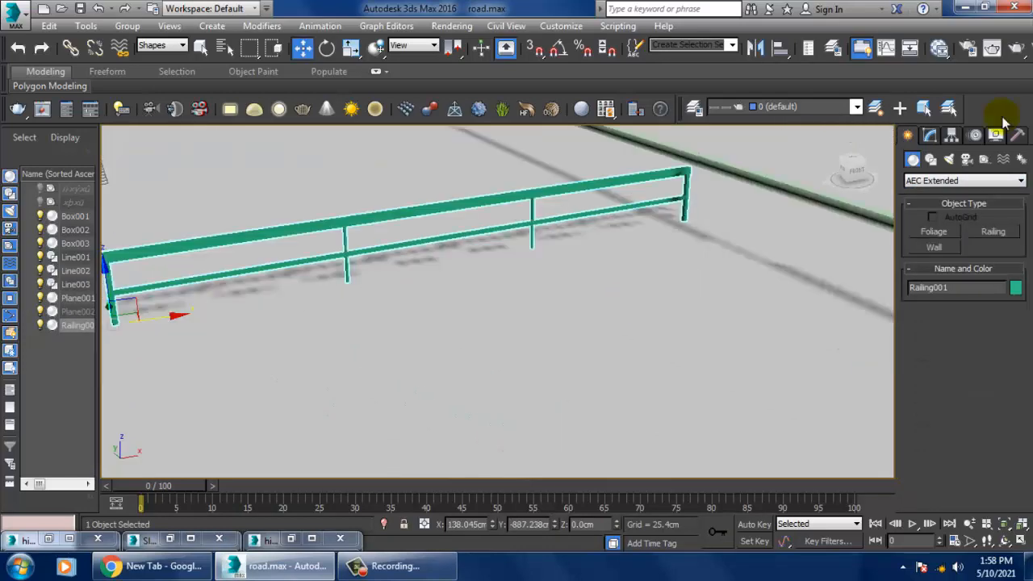
key("shift+z")
left_click(930, 135)
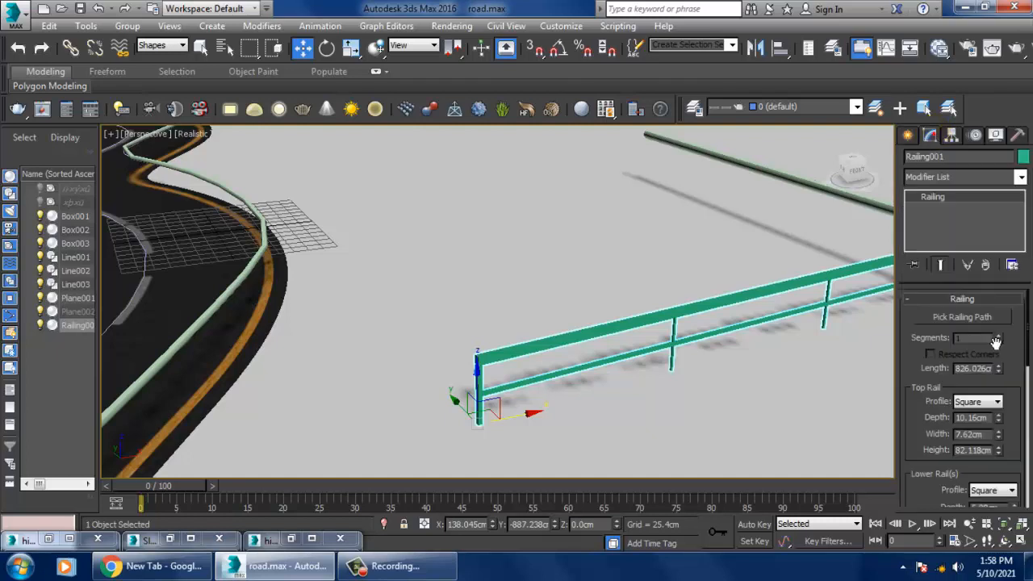
left_click(976, 401)
left_click(982, 436)
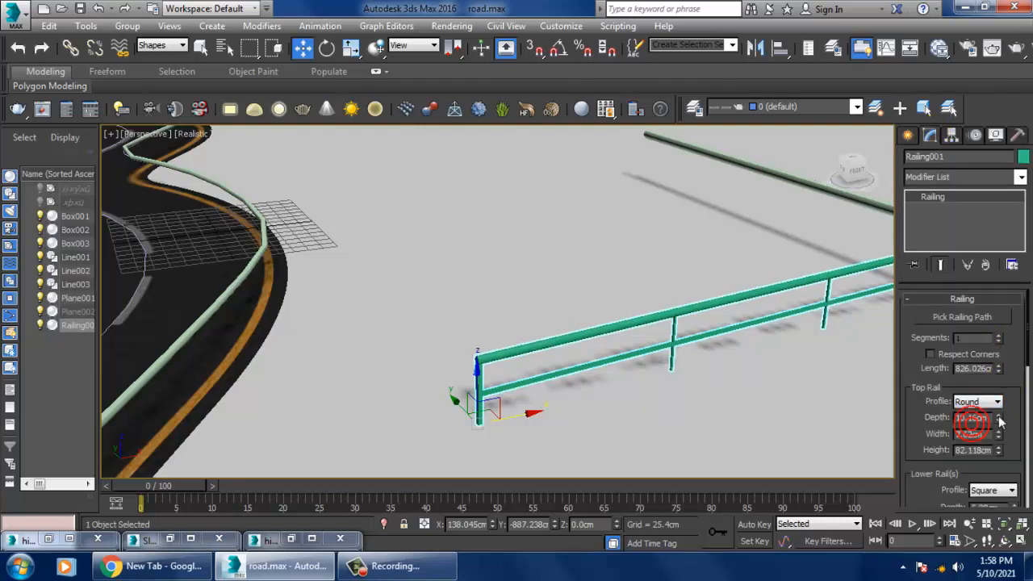
left_click_drag(999, 421, 997, 409)
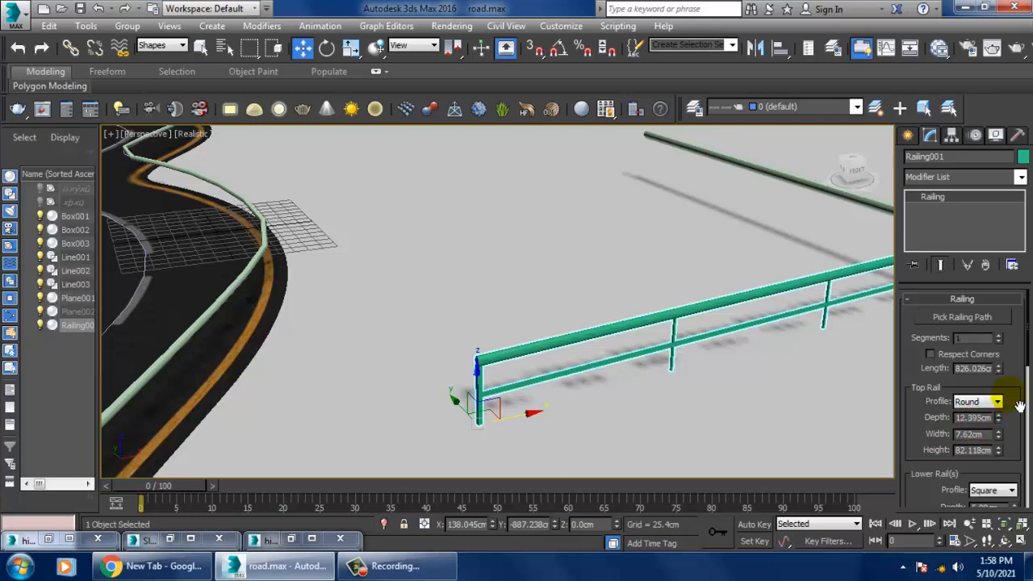
- Set the railing's lower rail count to 2 in the spacing settings
scroll(1019, 406, "down", 4)
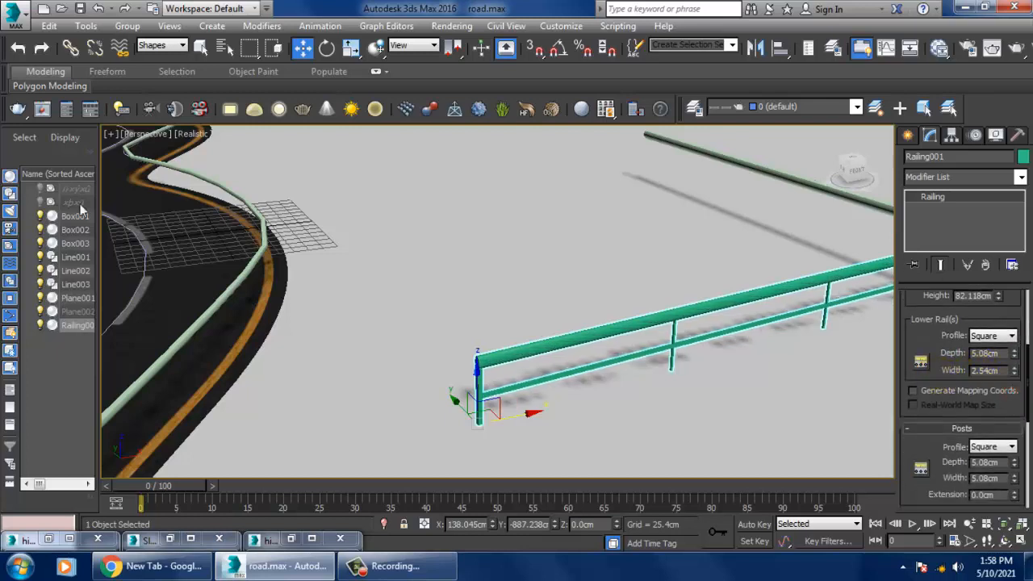
left_click(156, 63)
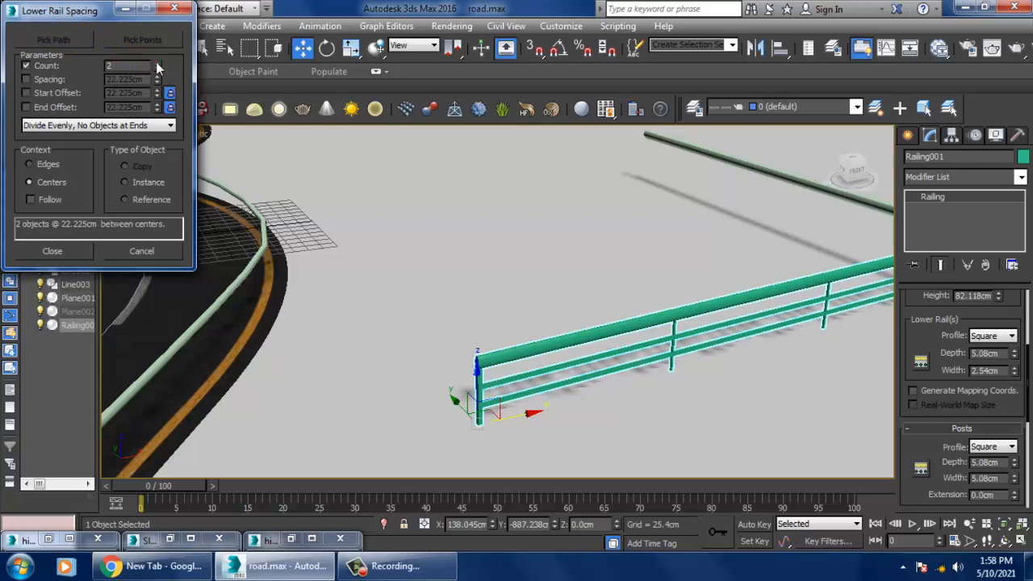
left_click(156, 63)
left_click(156, 69)
left_click(157, 70)
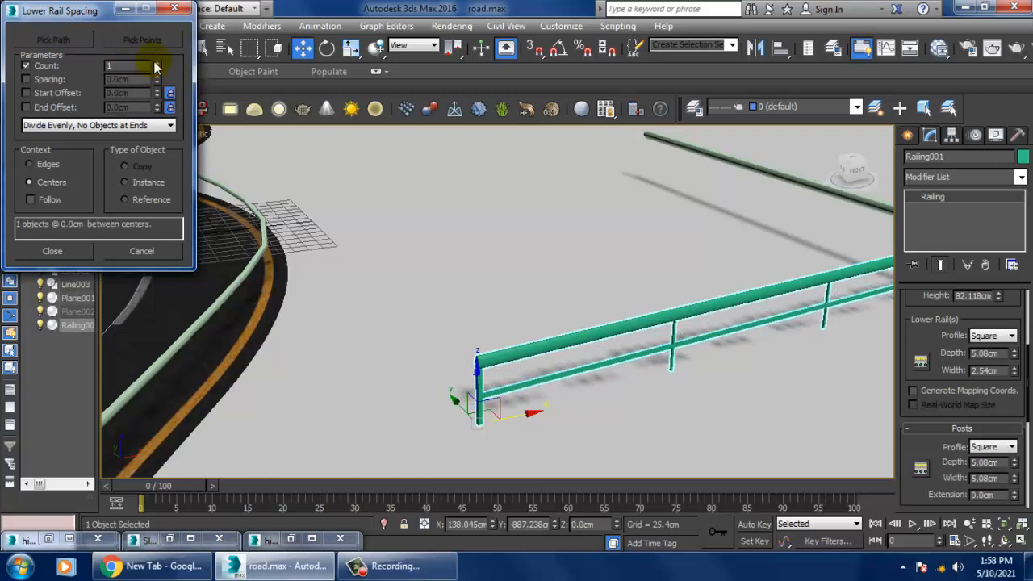
left_click(157, 63)
left_click(51, 251)
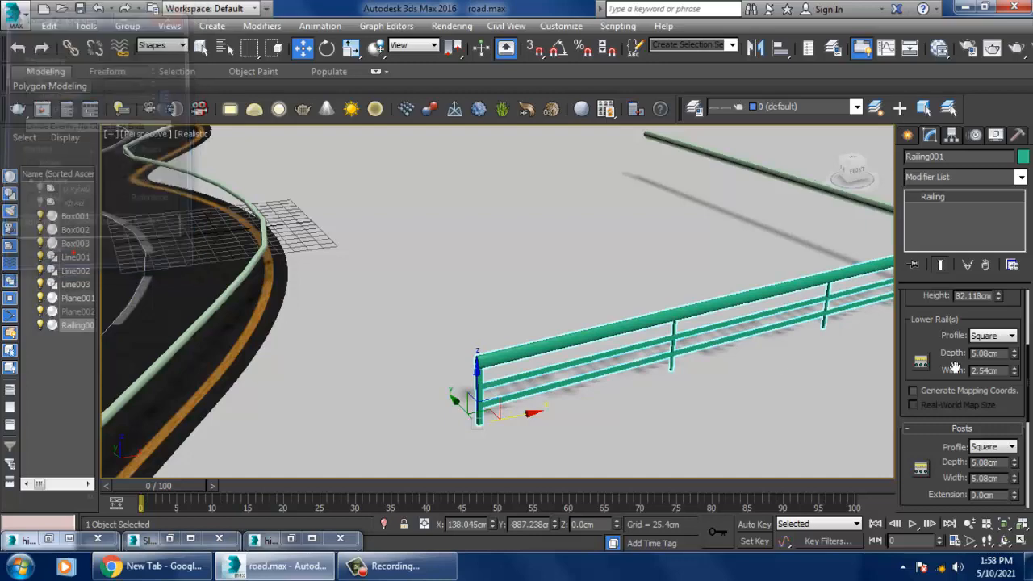
- Set the railing's post count to 8 in the post spacing settings
scroll(936, 395, "down", 3)
left_click(922, 377)
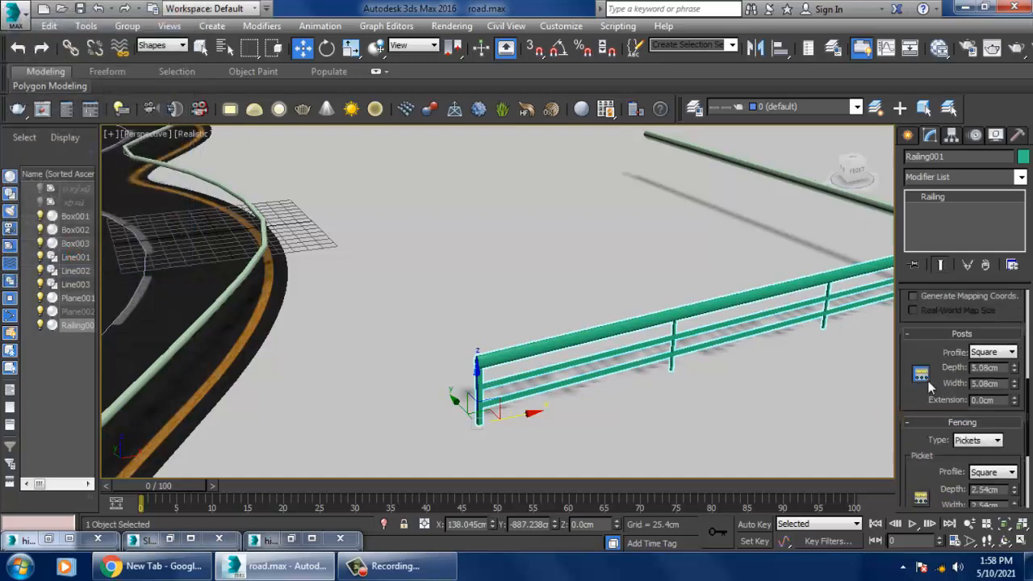
left_click_drag(158, 64, 159, 64)
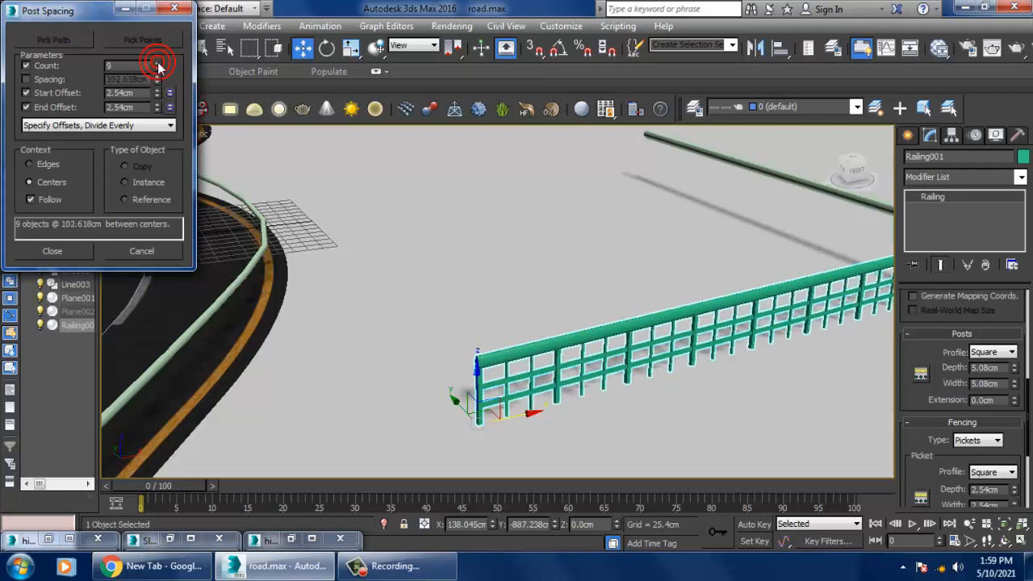
left_click(158, 70)
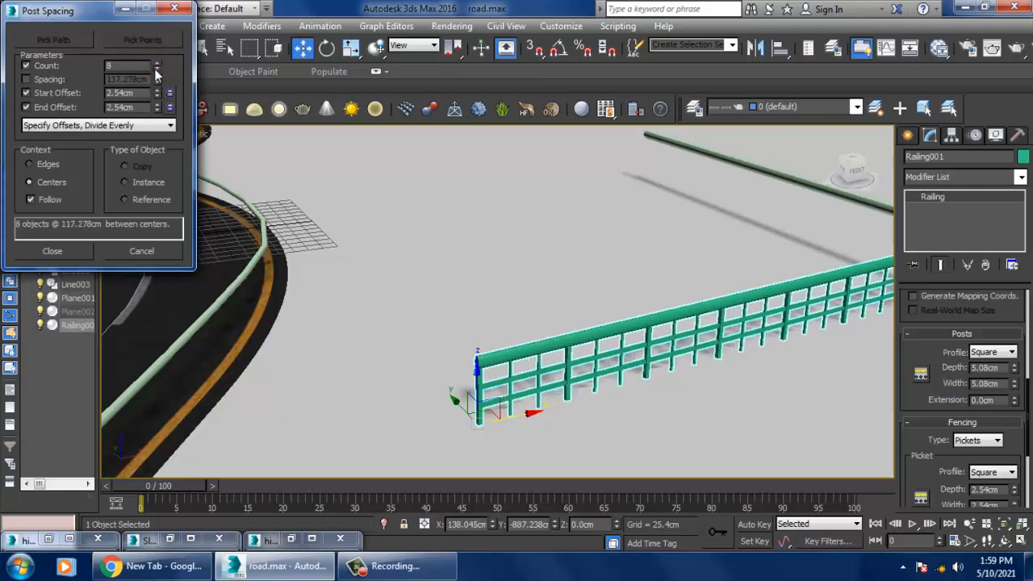
left_click(50, 254)
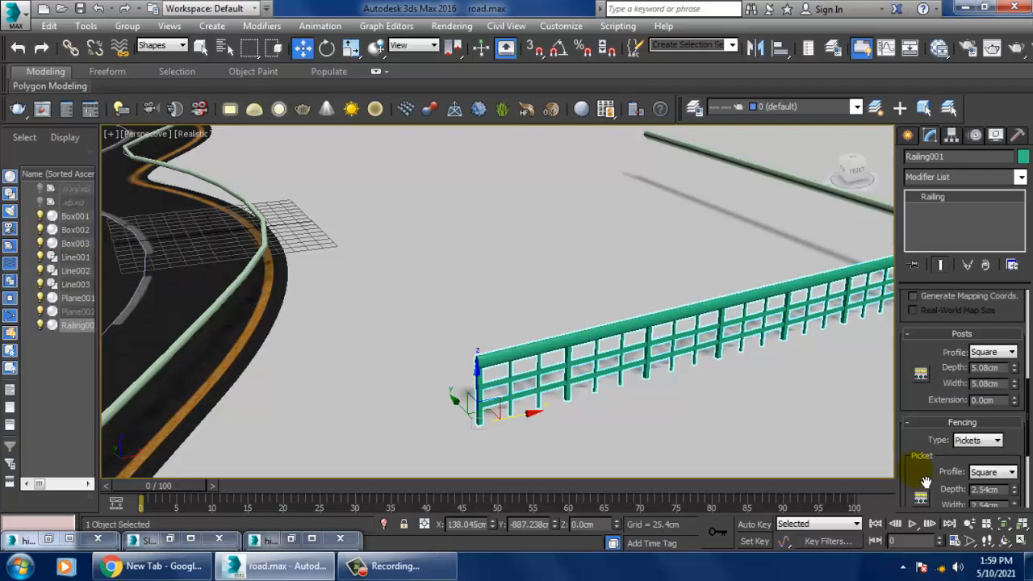
- Change the profile of the railing's fencing pickets to Round
left_click_drag(925, 482, 983, 373)
scroll(988, 372, "down", 2)
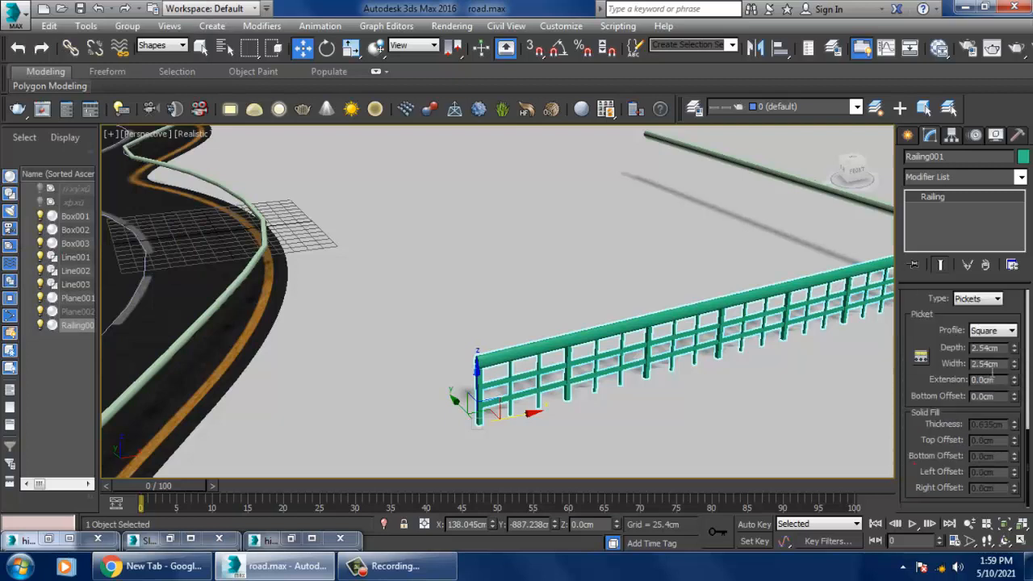
left_click(1009, 330)
left_click(985, 345)
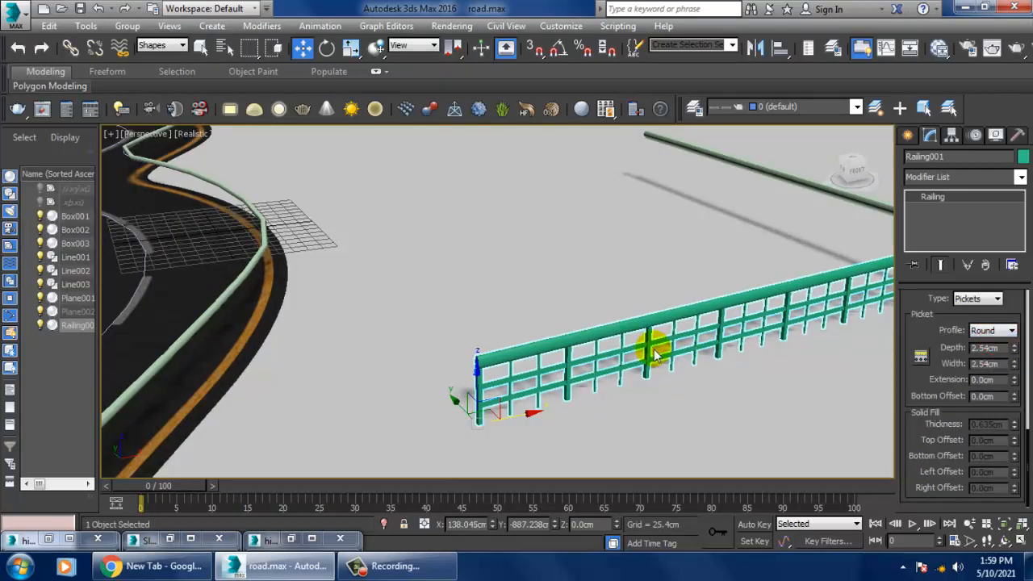
- Assign the guardrail line Line003 along the road edge as the railing's path
scroll(629, 288, "down", 5)
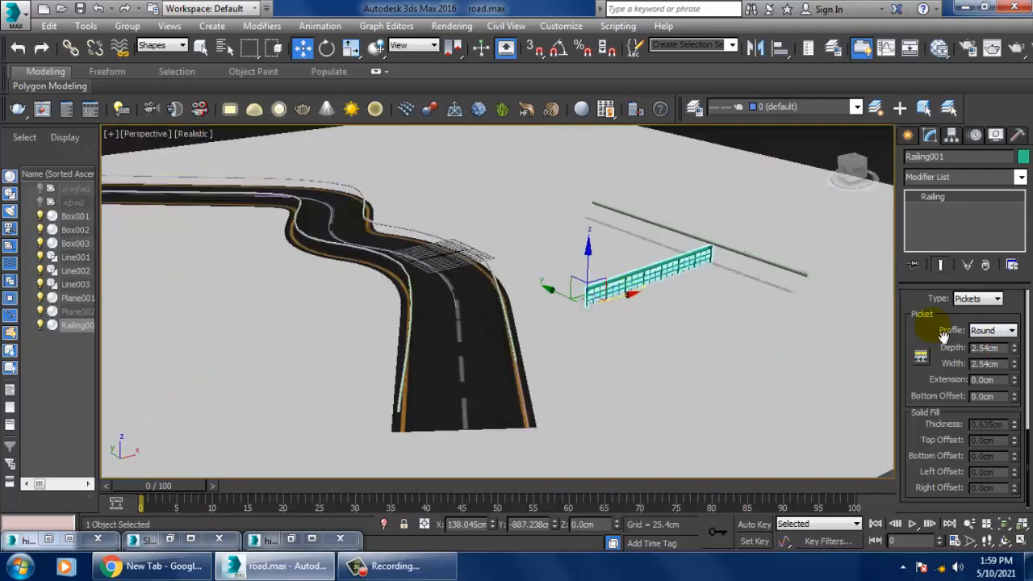
scroll(944, 335, "up", 5)
scroll(965, 396, "up", 3)
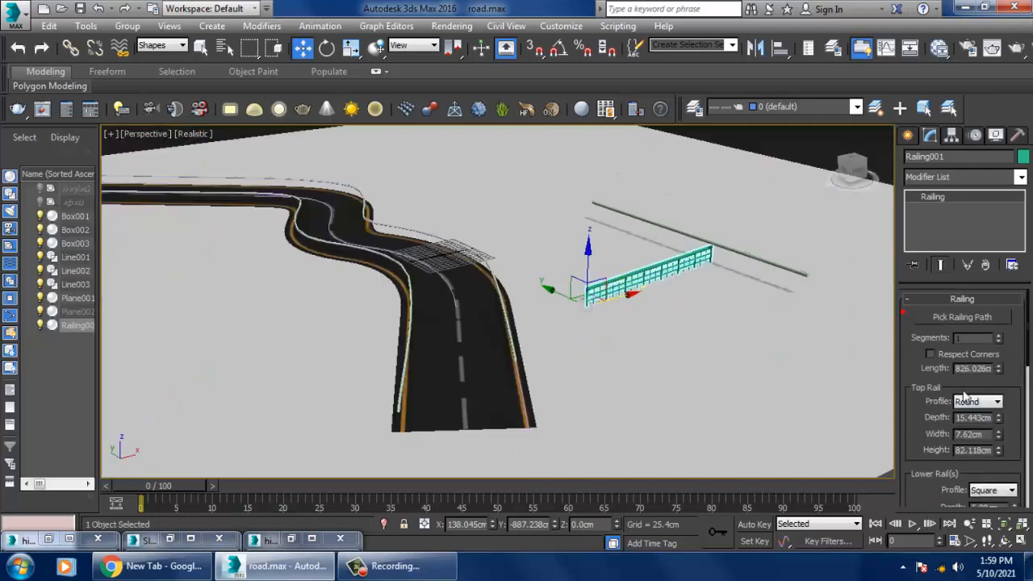
left_click(961, 318)
left_click(481, 264)
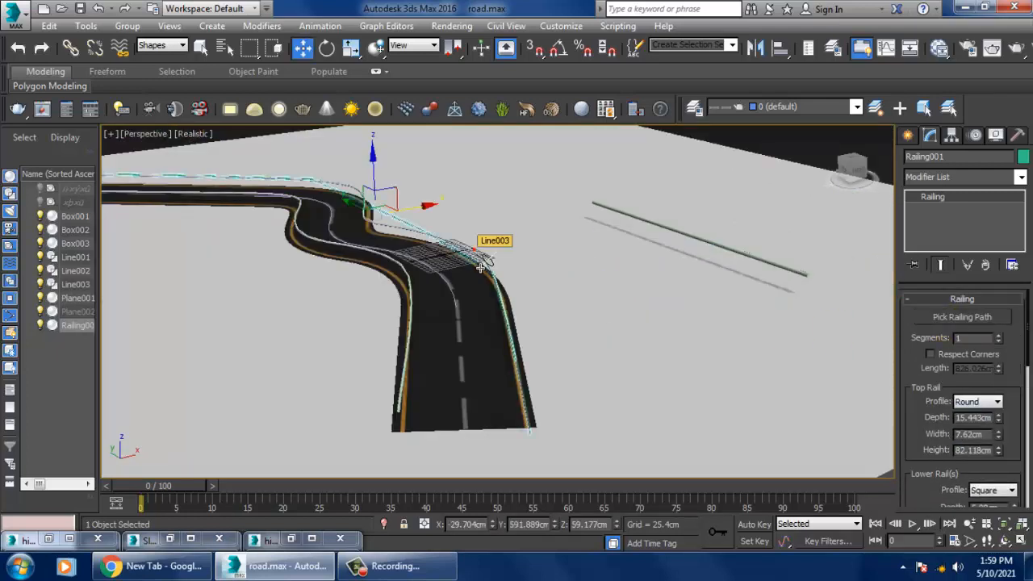
- Raise the railing's segments to 159 so that it follows the curves of the path
middle_click_drag(461, 252, 574, 294, "alt")
scroll(522, 323, "up", 4)
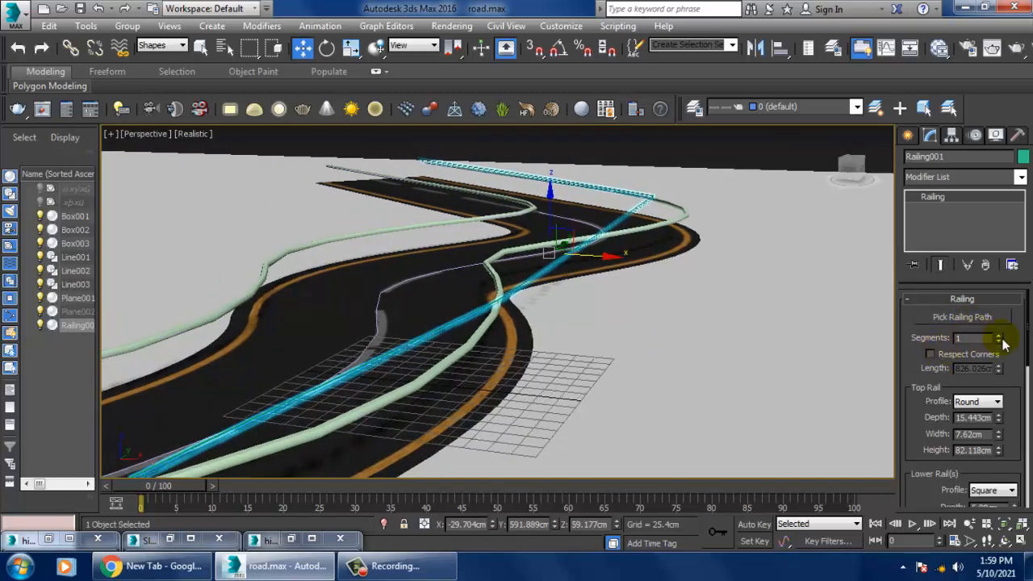
left_click_drag(1002, 340, 980, 240)
scroll(526, 212, "down", 4)
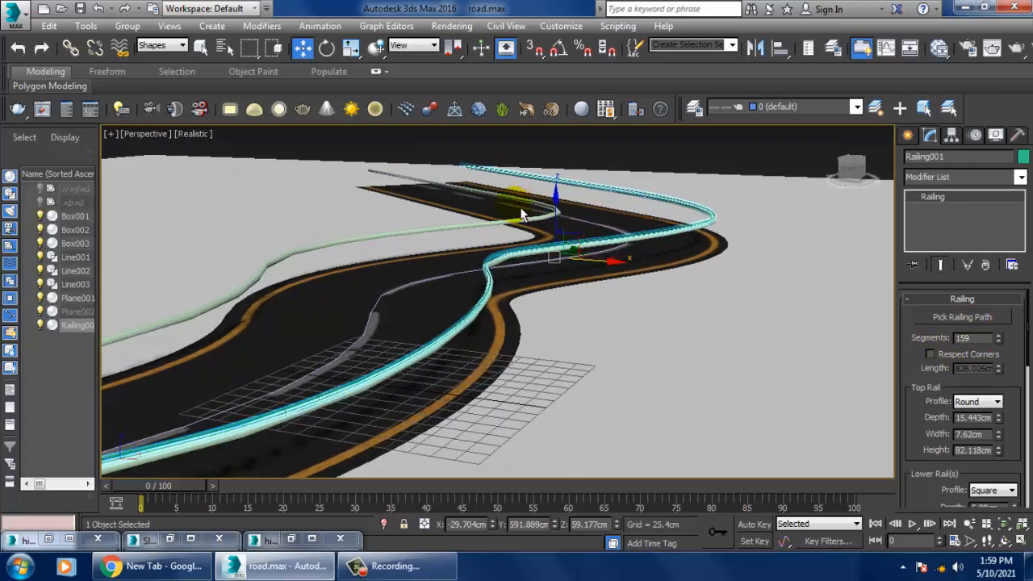
scroll(459, 332, "down", 5)
scroll(459, 332, "up", 8)
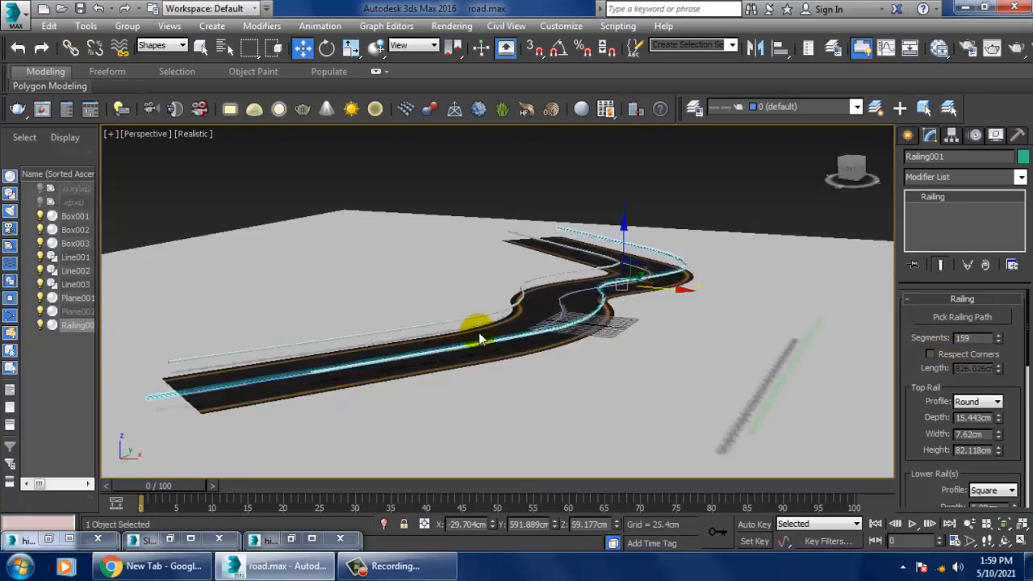
middle_click_drag(645, 382, 614, 377)
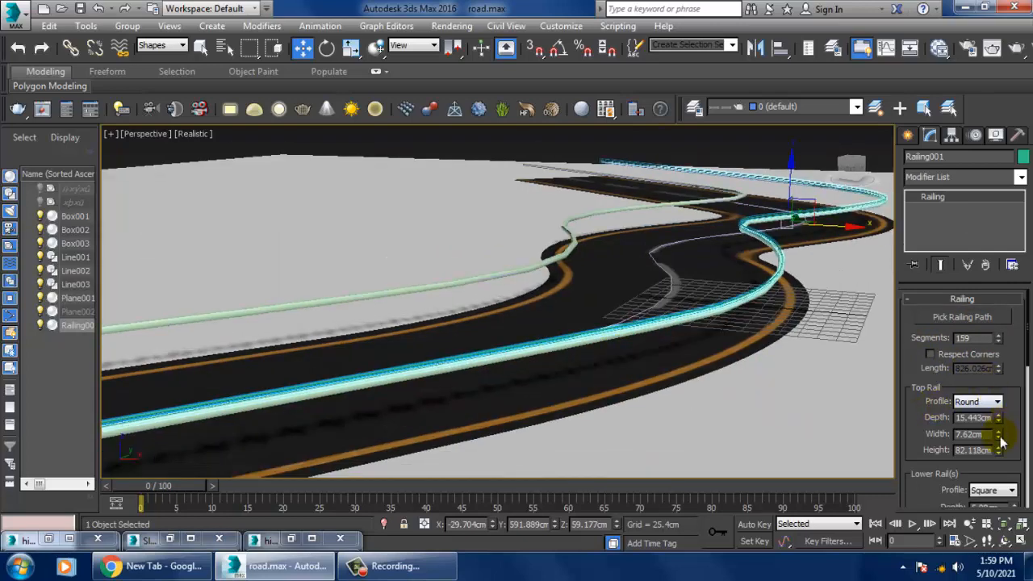
- Increase the railing's height to about 435 cm and lower it vertically to about Z 1.2 cm
left_click_drag(1001, 455, 948, 135)
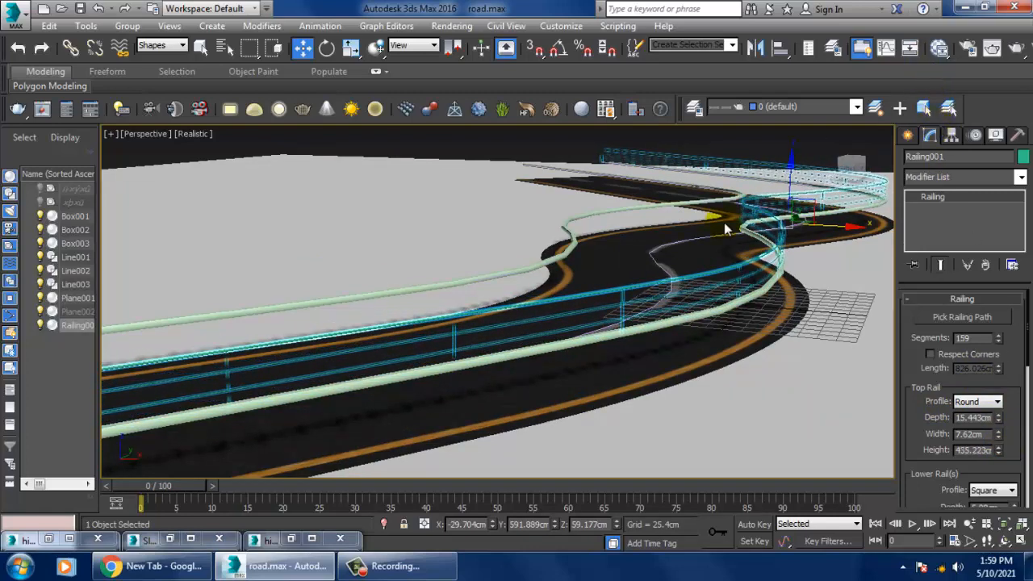
left_click_drag(791, 173, 809, 202)
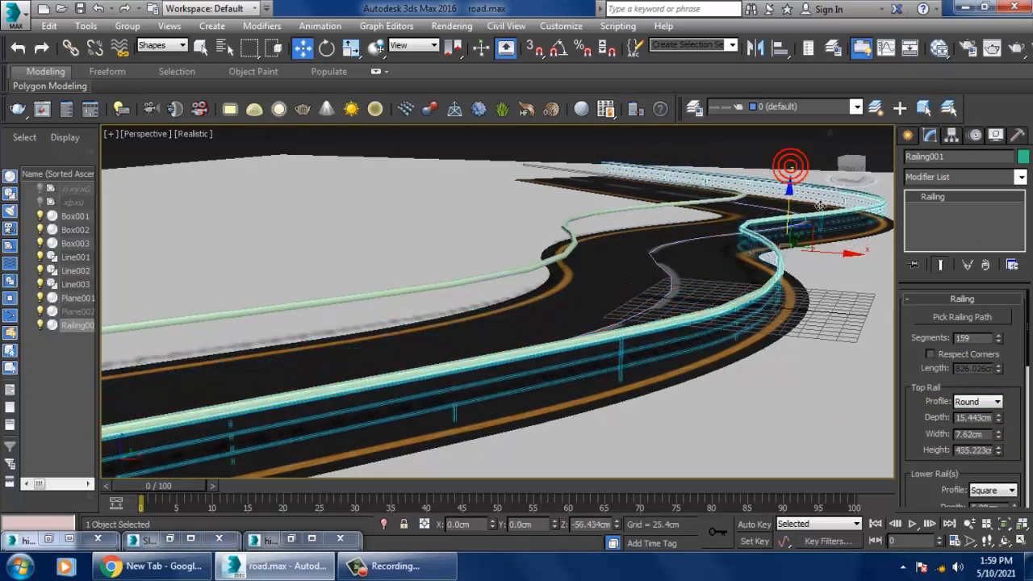
- Delete the railing and check the road against the highway reference photo
middle_click_drag(715, 312, 694, 330, "alt")
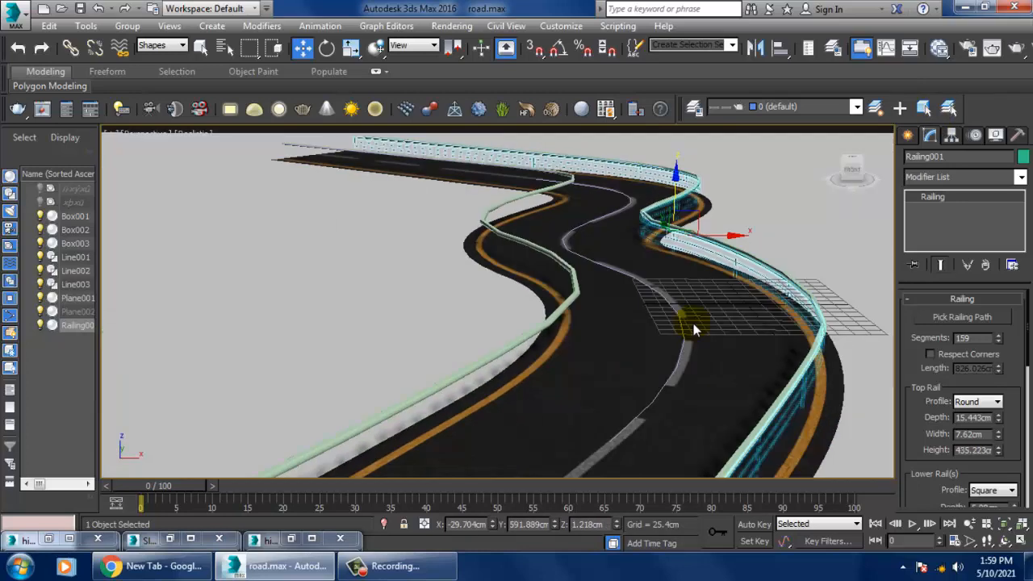
key("Delete")
middle_click_drag(749, 296, 676, 396, "alt")
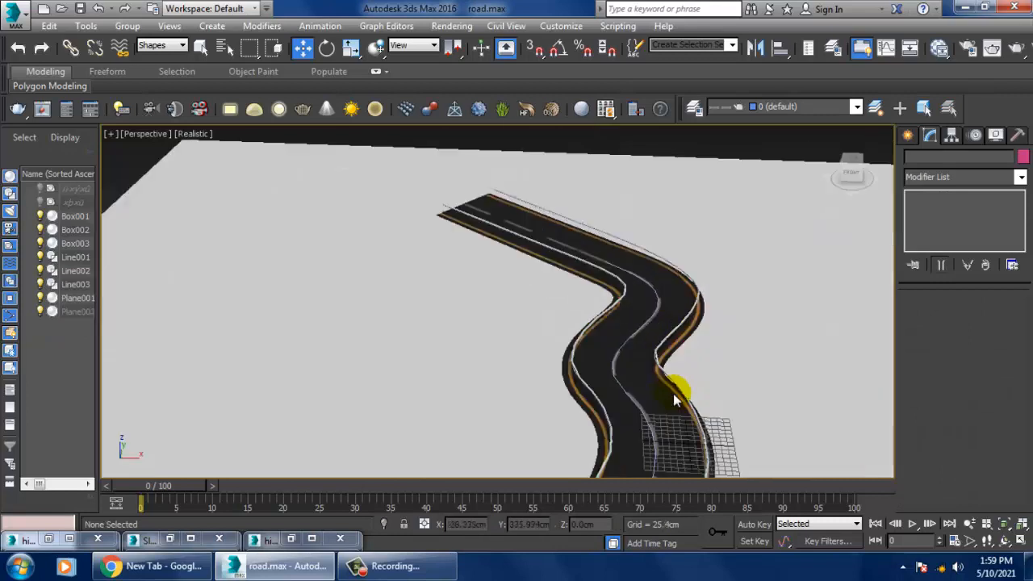
left_click(48, 539)
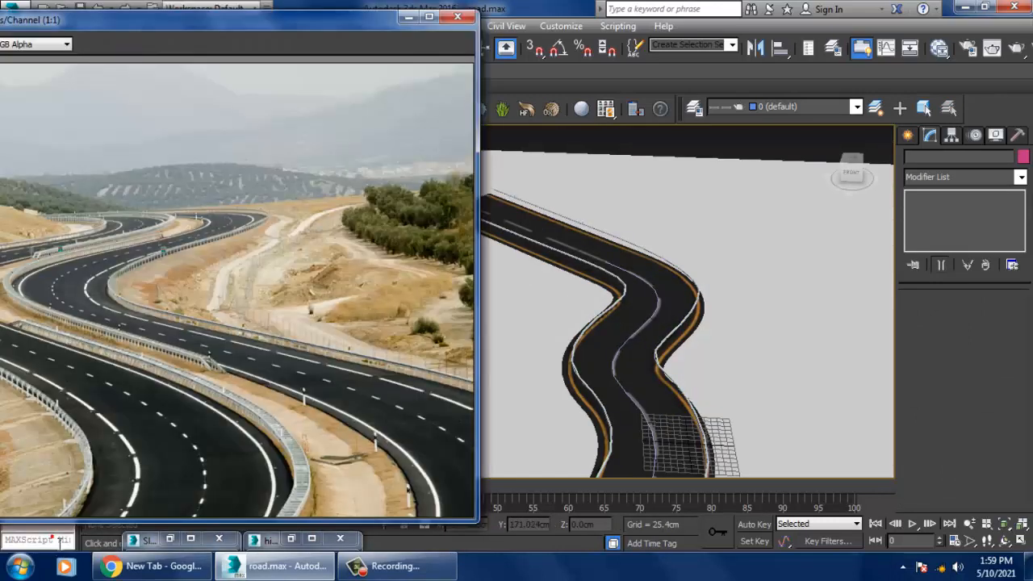
left_click(409, 17)
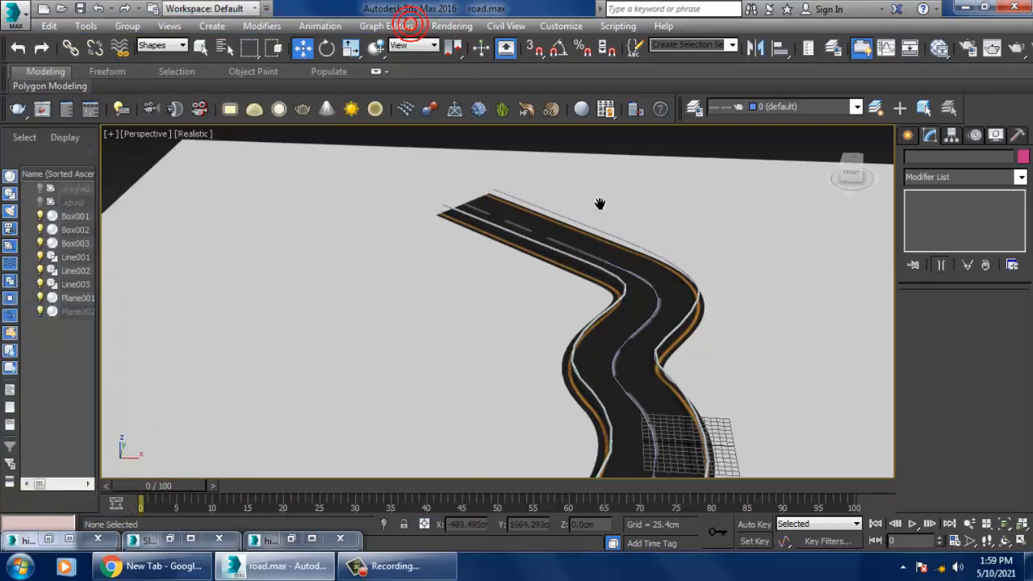
middle_click_drag(599, 202, 696, 232, "alt")
- Switch the geometry creation category from AEC Extended to Standard Primitives
left_click(907, 139)
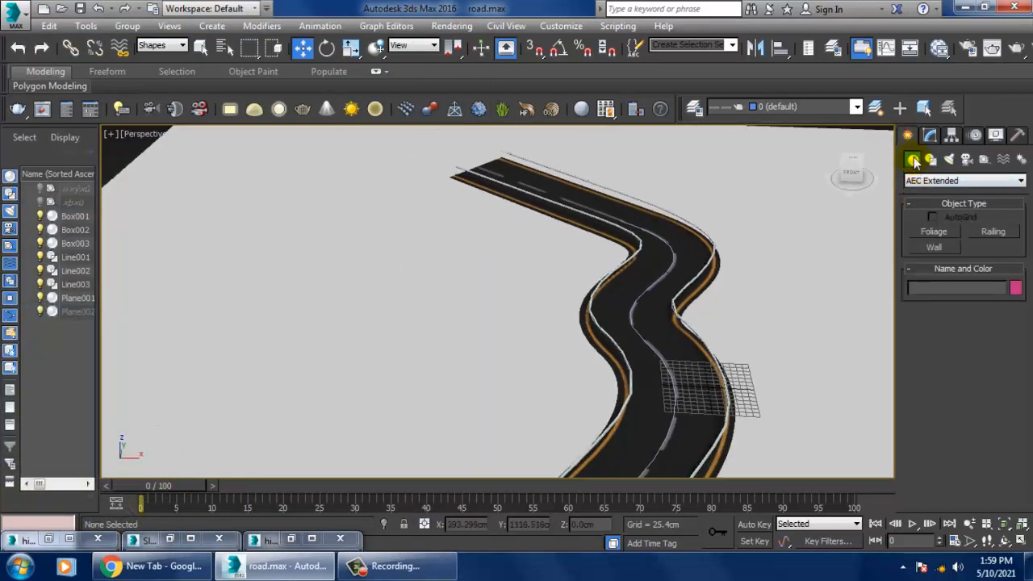
left_click(957, 182)
left_click(948, 208)
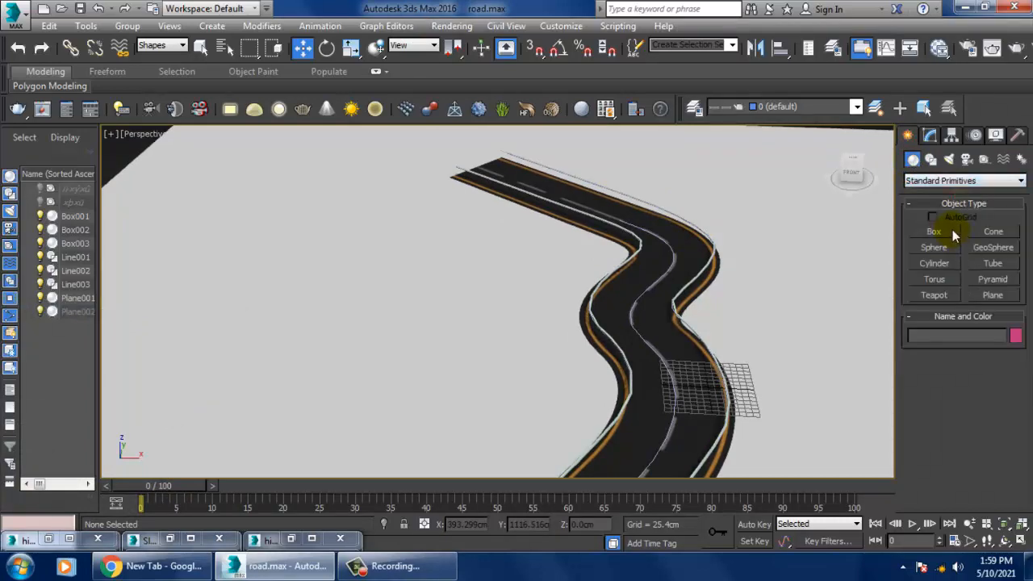
left_click(952, 230)
key("alt+w")
right_click(249, 217)
key("alt+w")
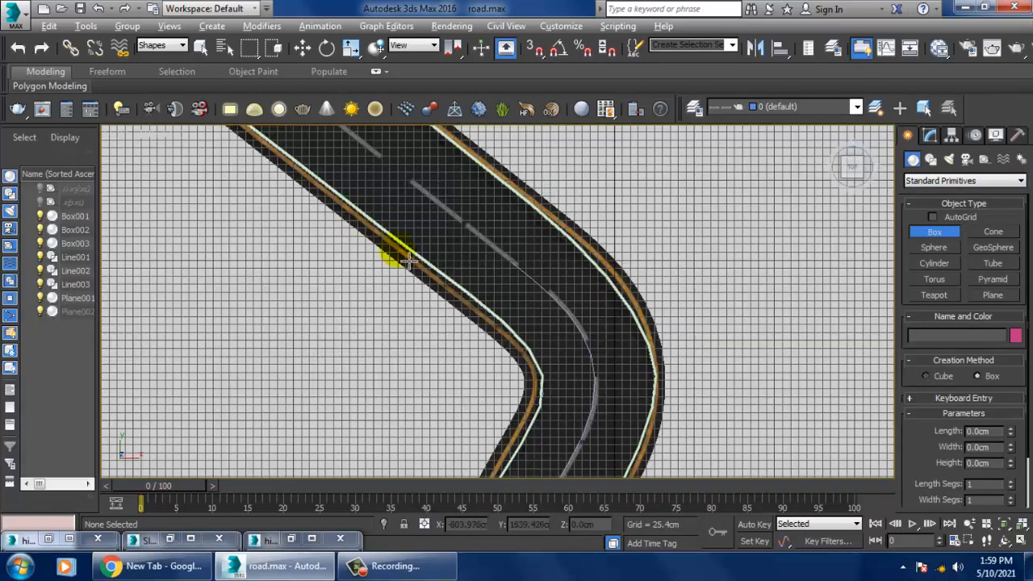
key("alt+w")
right_click(858, 351)
key("alt+w")
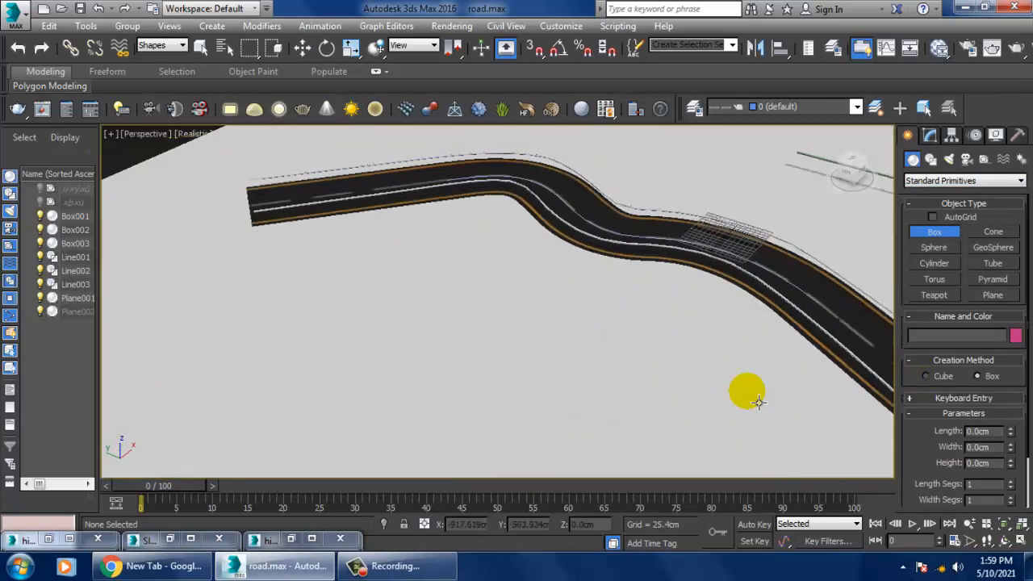
middle_click_drag(736, 367, 719, 372, "alt")
right_click(719, 371)
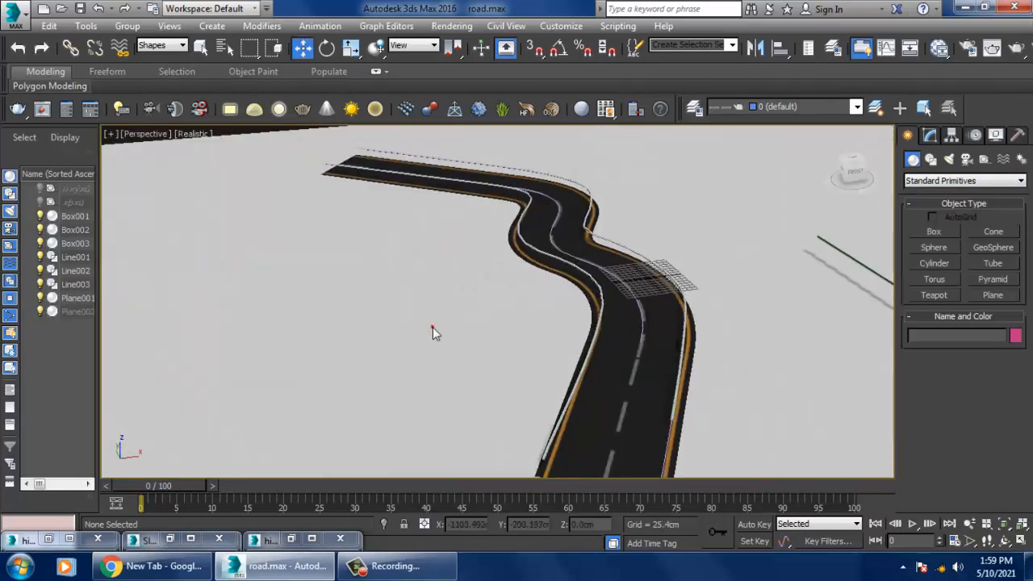
- Consult the highway reference photo again and examine the near end of the guardrail Line002 up close
middle_click_drag(433, 326, 753, 302, "alt")
scroll(753, 302, "up", 2)
scroll(753, 302, "down", 3)
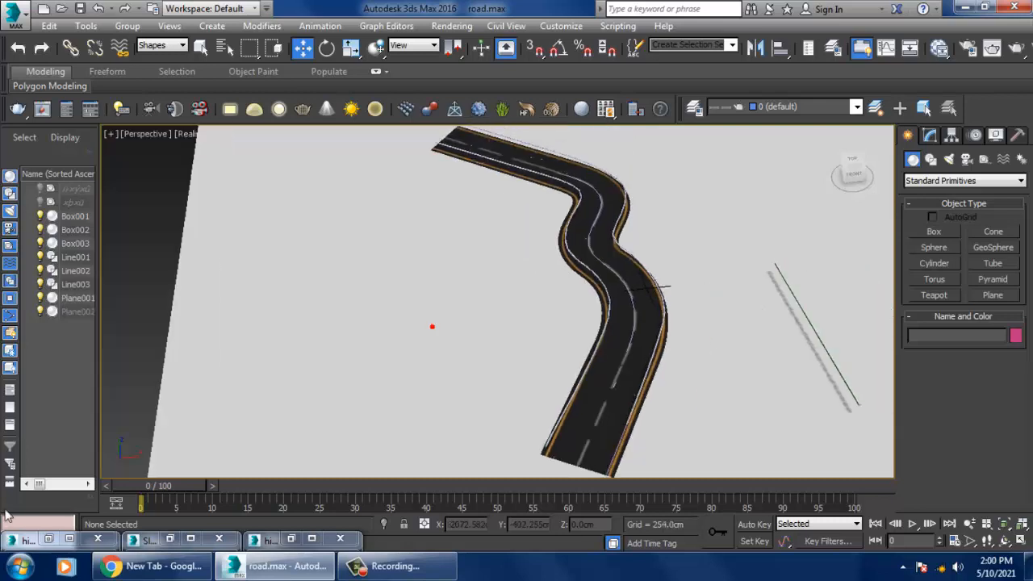
left_click(48, 539)
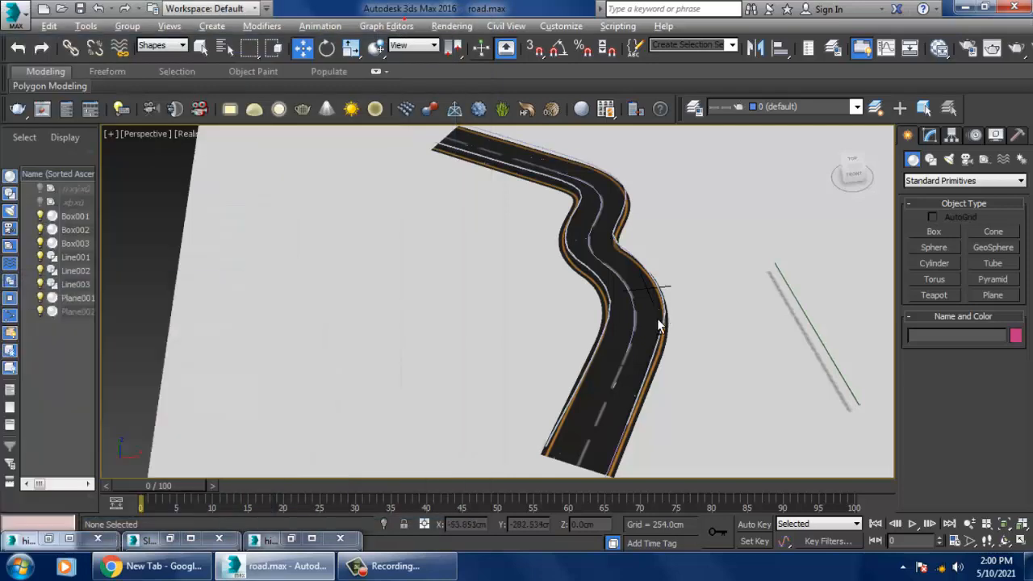
middle_click_drag(657, 325, 613, 320, "alt")
scroll(689, 299, "up", 4)
left_click(611, 324)
scroll(613, 331, "down", 5)
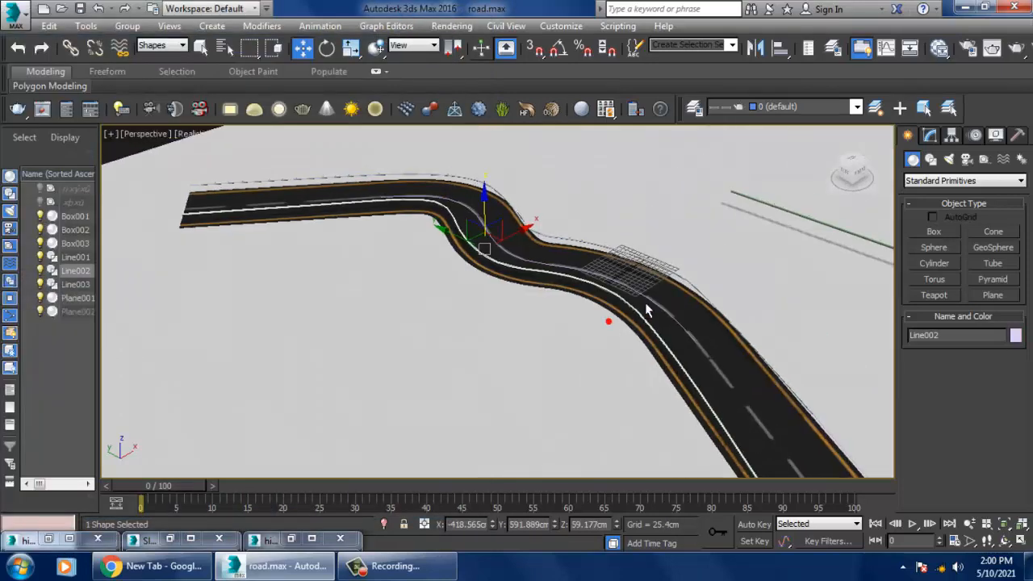
scroll(737, 365, "up", 5)
middle_click_drag(517, 286, 656, 373, "alt")
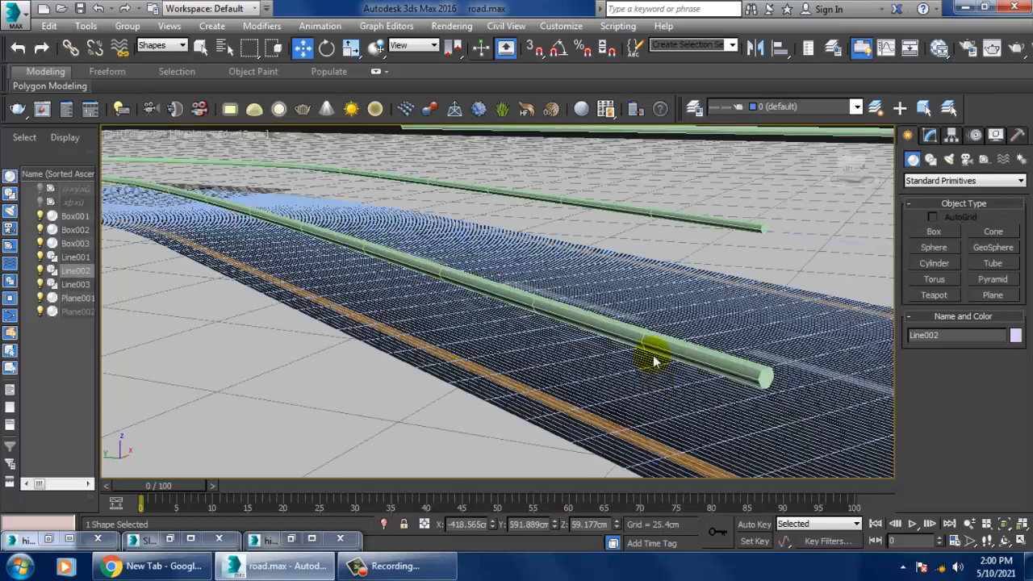
left_click(641, 339)
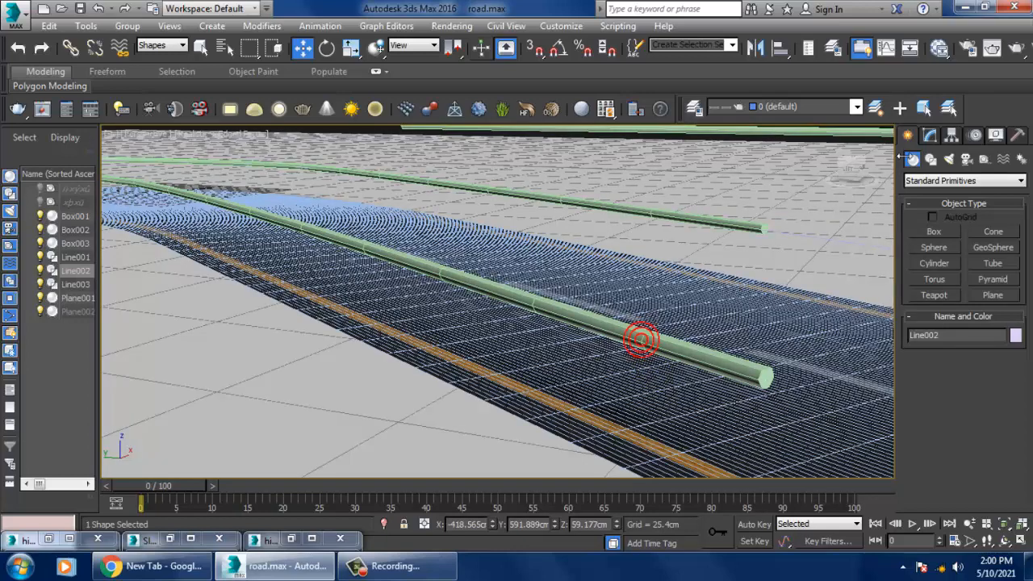
- Create a tall, narrow box as a guardrail post on the ground beside the road's near end, working from the top view
left_click(937, 231)
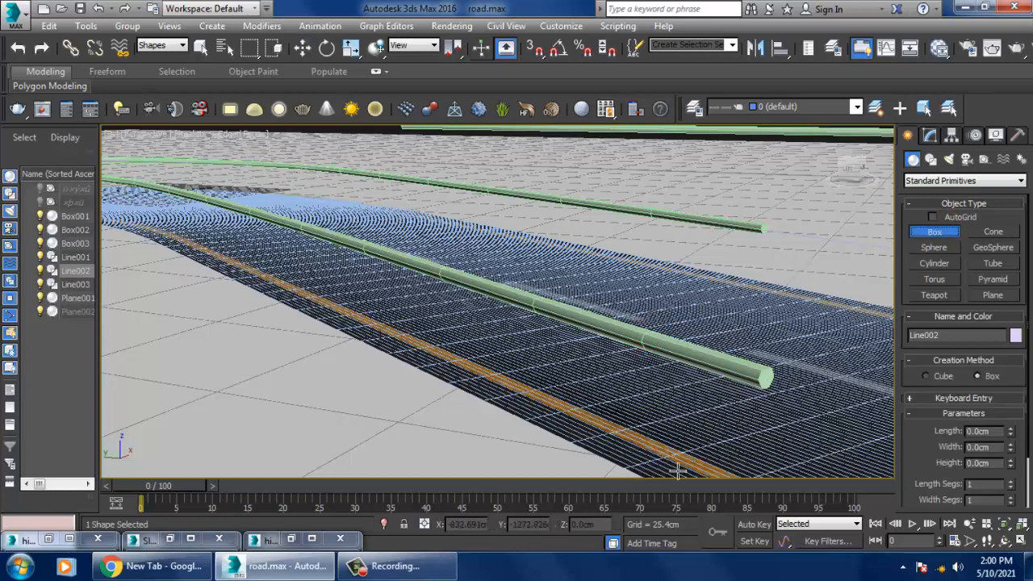
middle_click_drag(652, 445, 505, 380)
key("alt+w")
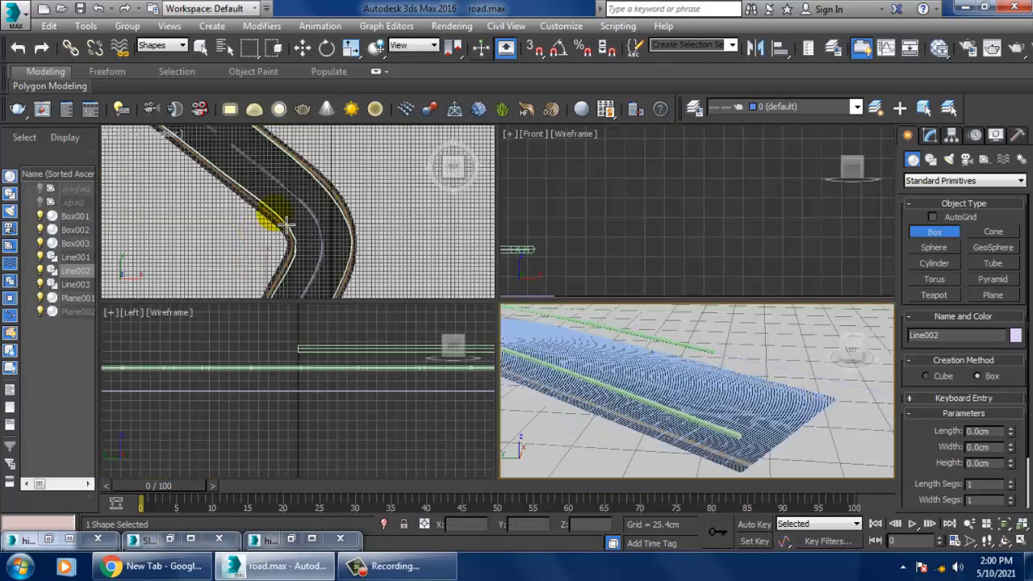
scroll(286, 224, "down", 4)
key("alt+w")
middle_click_drag(492, 146, 557, 358)
scroll(544, 282, "up", 5)
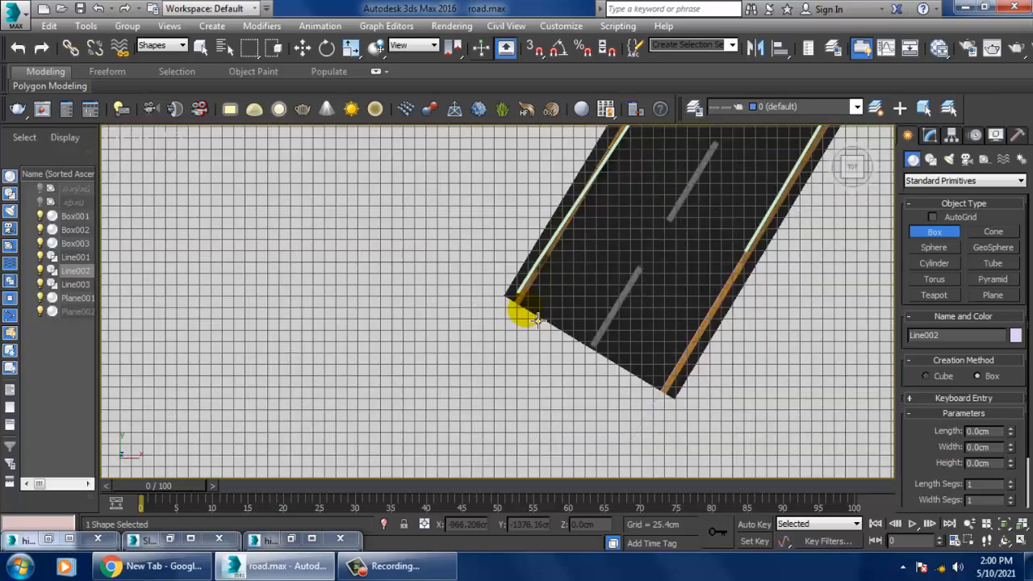
left_click_drag(467, 263, 487, 279)
left_click(475, 233)
right_click(475, 234)
- Scale the green post down along its X axis in the perspective view
key("alt+w")
right_click(638, 318)
key("z")
key("alt+w")
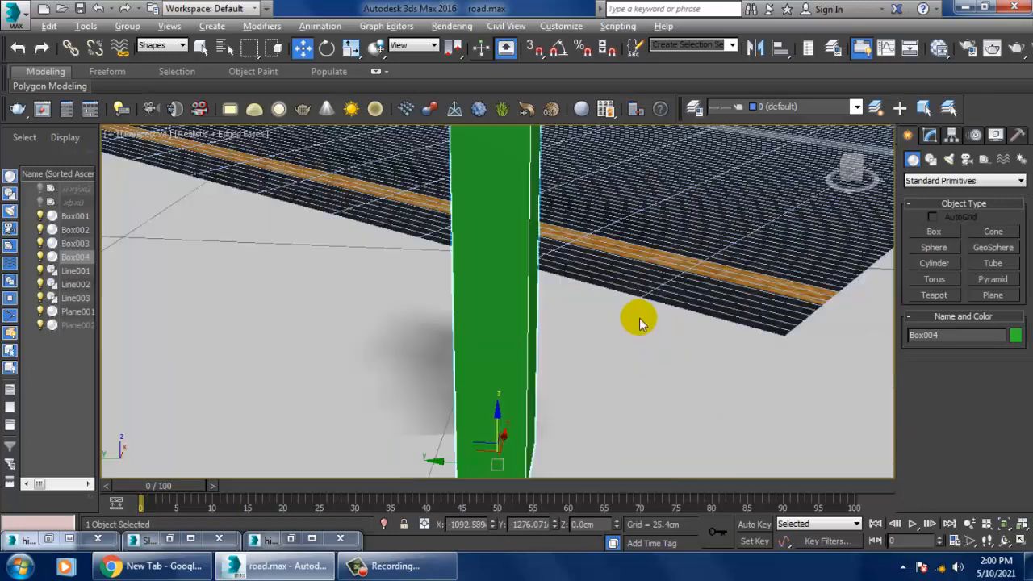
scroll(638, 320, "down", 6)
middle_click_drag(641, 304, 625, 327, "alt")
scroll(646, 363, "down", 5)
scroll(676, 361, "up", 3)
key("e")
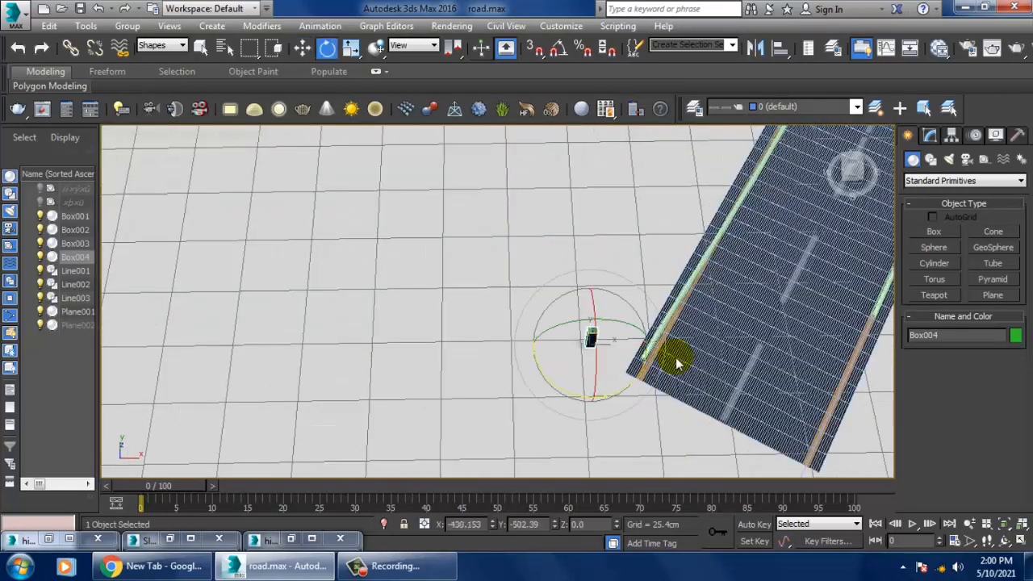
key("r")
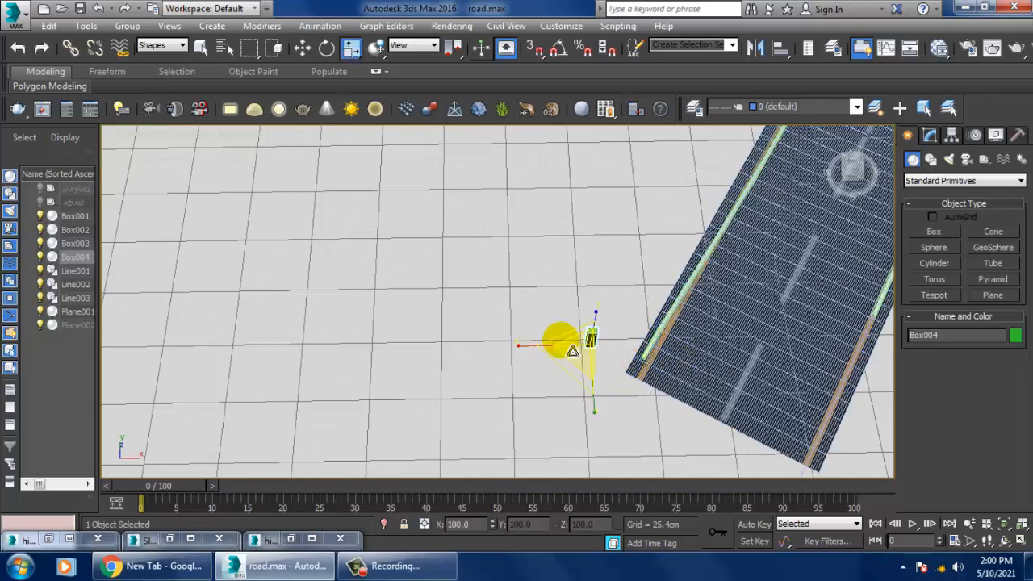
left_click_drag(524, 347, 563, 352)
- Move the post onto the road's near edge so that it stands against the rail on Line002
key("z")
middle_click_drag(621, 347, 577, 337, "alt")
scroll(634, 295, "down", 5)
scroll(567, 346, "down", 3)
key("w")
left_click_drag(581, 336, 729, 299)
key("z")
middle_click_drag(729, 300, 648, 235, "alt")
scroll(678, 266, "down", 3)
middle_click_drag(662, 307, 661, 350, "alt")
- Rotate the post about -32 degrees around the Z axis to line it up with the rail
key("e")
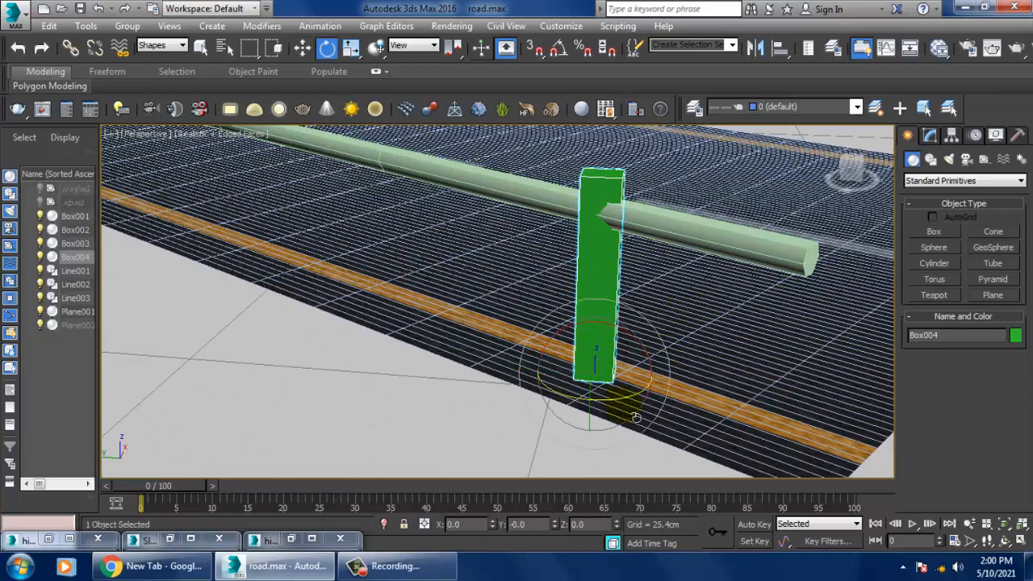
left_click_drag(633, 414, 578, 415)
middle_click_drag(700, 266, 561, 281, "alt")
scroll(630, 282, "down", 5)
scroll(511, 268, "up", 6)
scroll(511, 272, "down", 5)
middle_click_drag(709, 268, 659, 314)
scroll(659, 314, "down", 4)
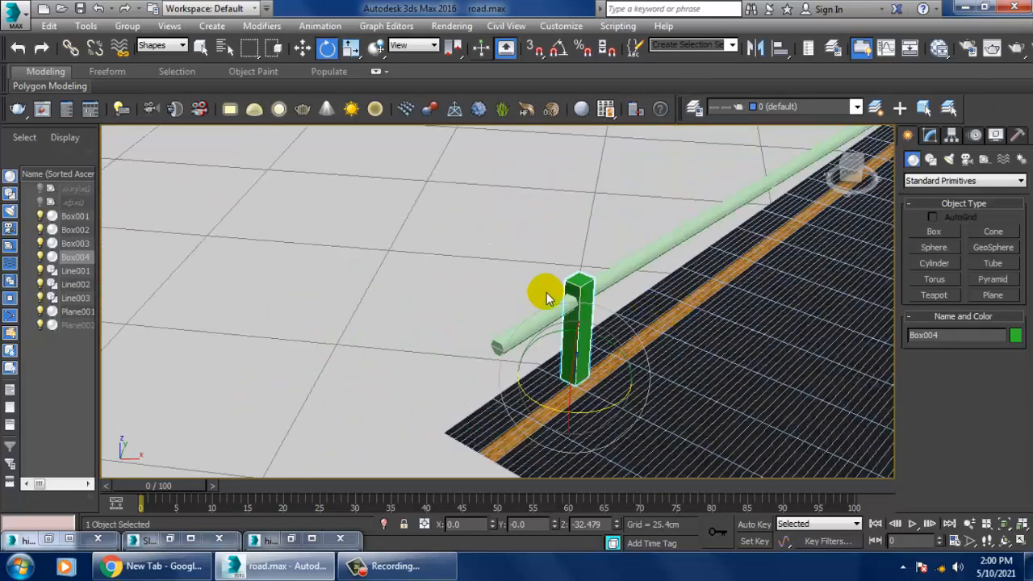
- Start the Spacing Tool for the post and pick Line002 as the distribution path
key("w")
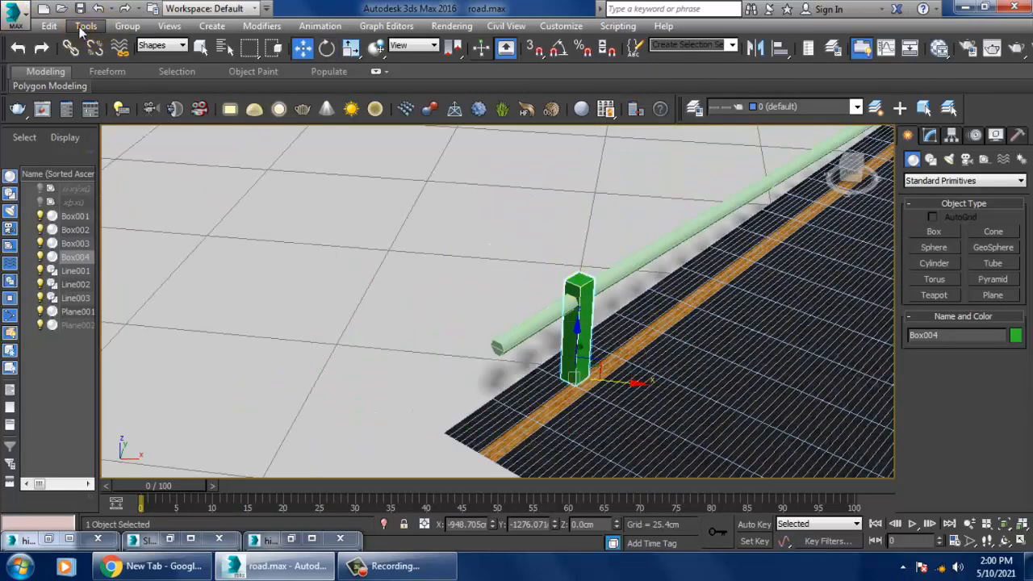
left_click(85, 26)
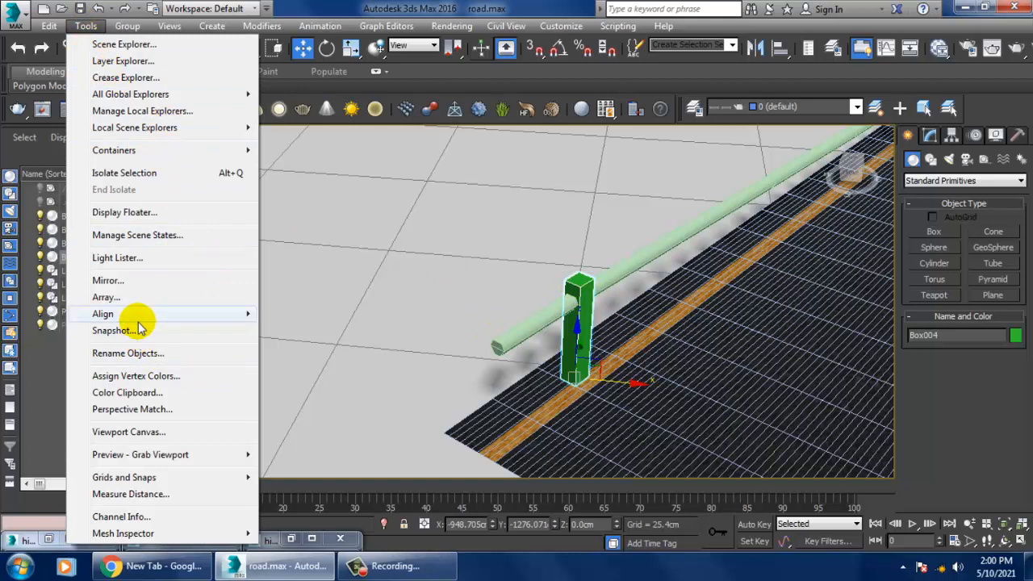
mouse_move(201, 317)
left_click(343, 347)
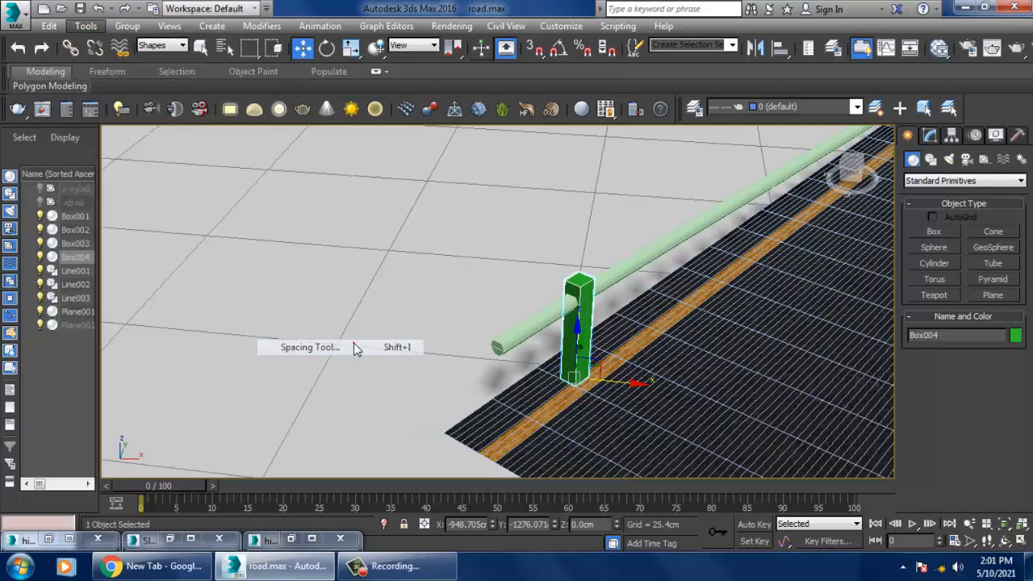
left_click(58, 38)
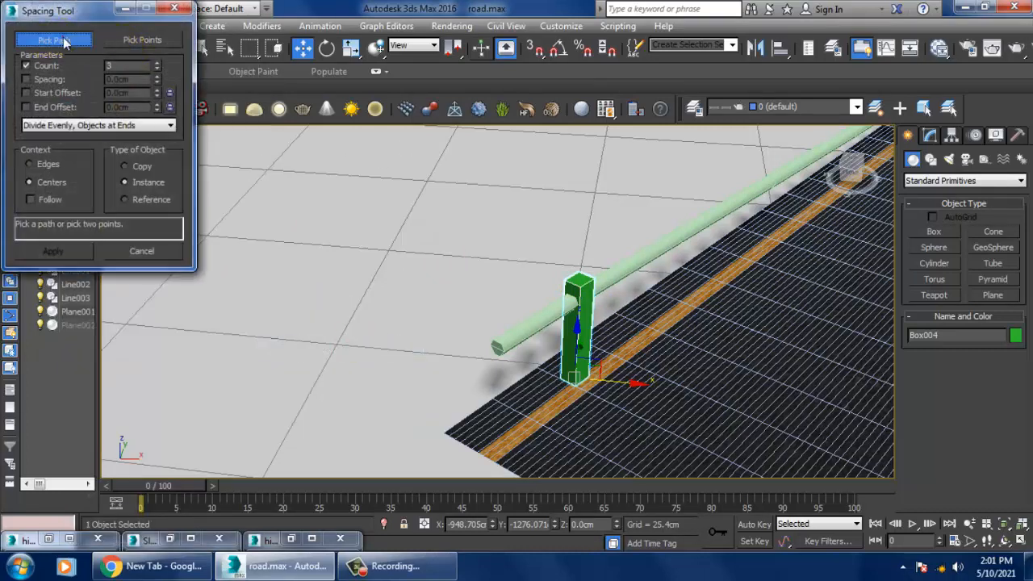
left_click(640, 270)
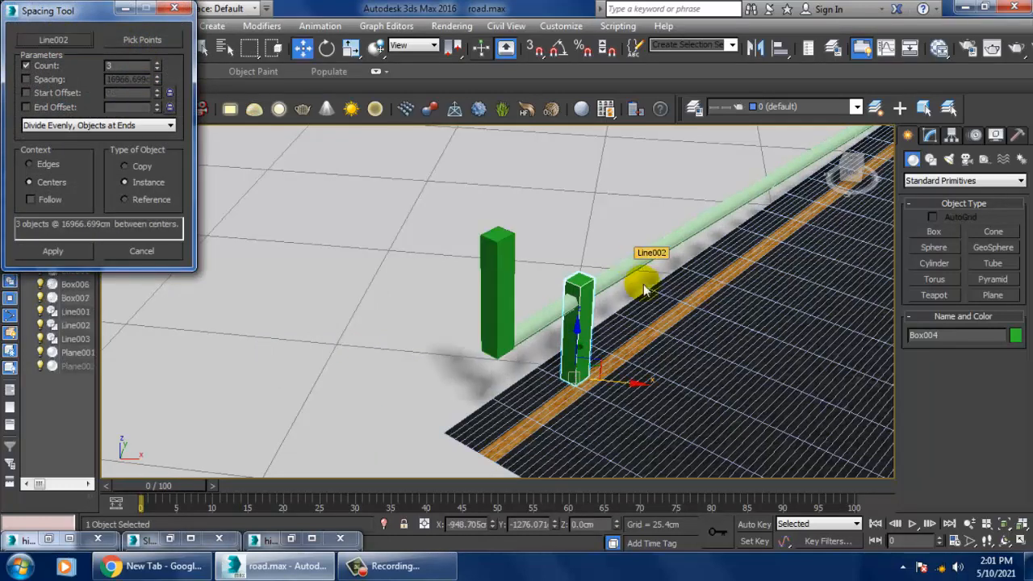
- Set the spacing count to 38 and apply evenly divided post instances along Line002
left_click(159, 63)
left_click(158, 63)
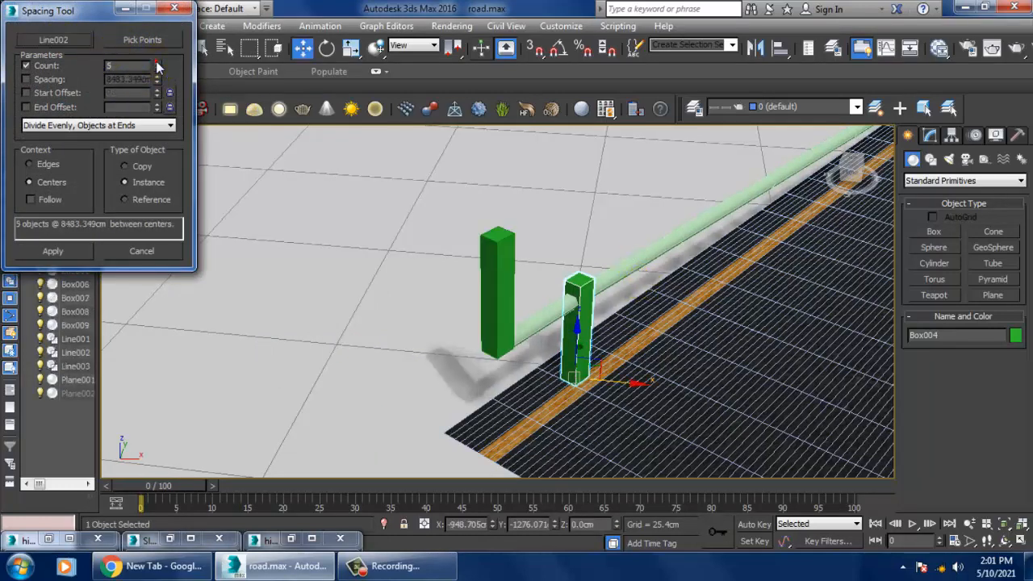
middle_click_drag(787, 246, 609, 425)
scroll(632, 330, "down", 5)
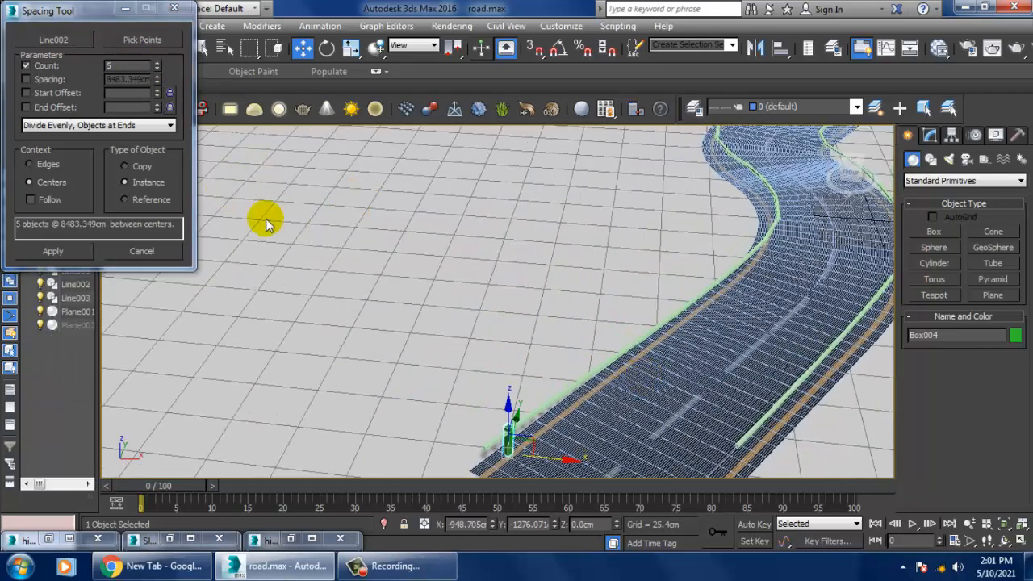
left_click(158, 63)
left_click(158, 63)
left_click(158, 63)
left_click(158, 63)
left_click(159, 63)
left_click(158, 63)
left_click(158, 63)
left_click(159, 63)
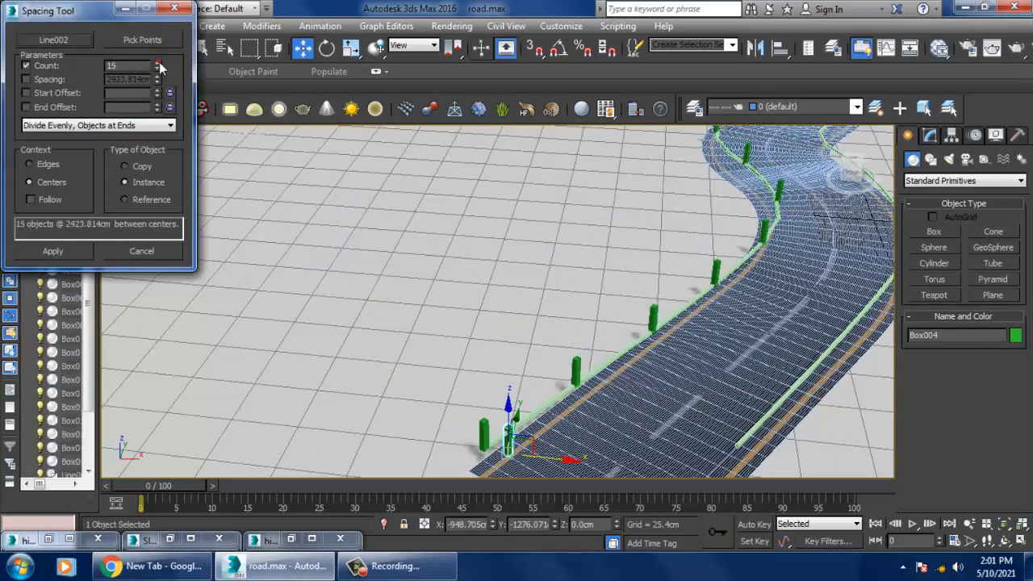
left_click(159, 63)
left_click(159, 63)
left_click(158, 62)
left_click(158, 63)
left_click(158, 63)
left_click(158, 63)
left_click(158, 63)
left_click(158, 63)
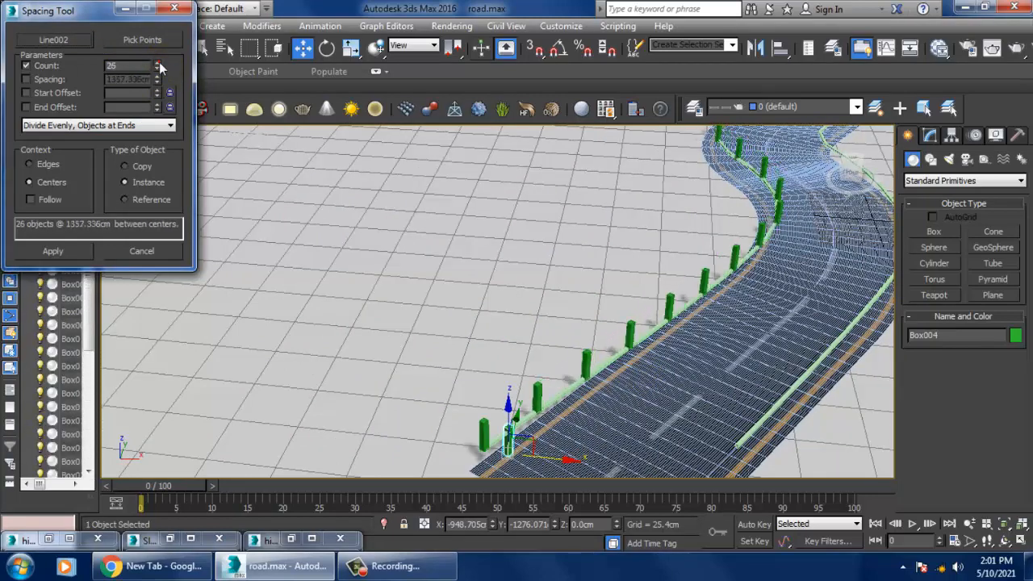
left_click(158, 63)
left_click(159, 63)
left_click(159, 63)
left_click(158, 63)
left_click(158, 63)
left_click(158, 63)
left_click(158, 63)
left_click(159, 63)
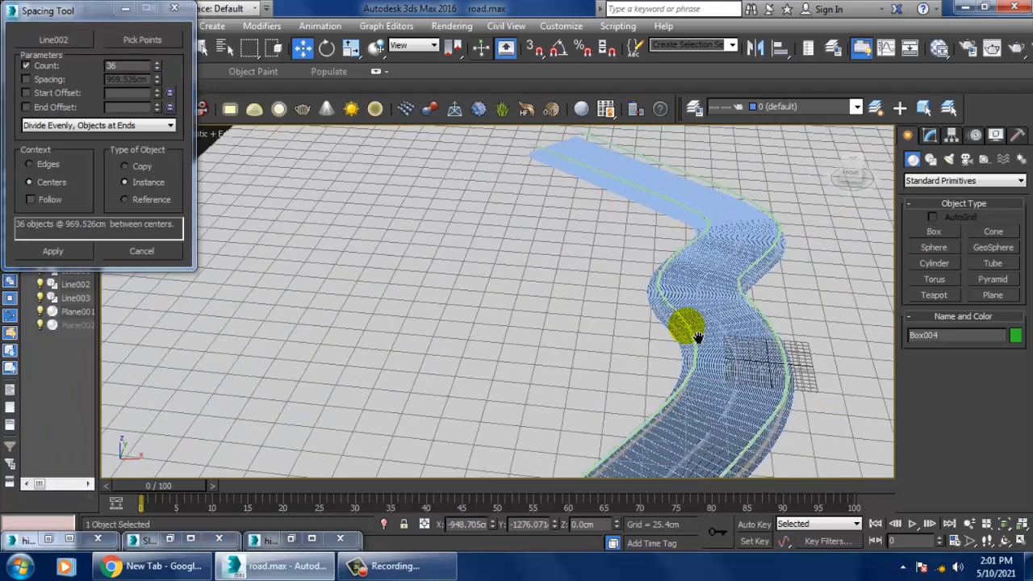
middle_click_drag(698, 337, 623, 329)
left_click(156, 63)
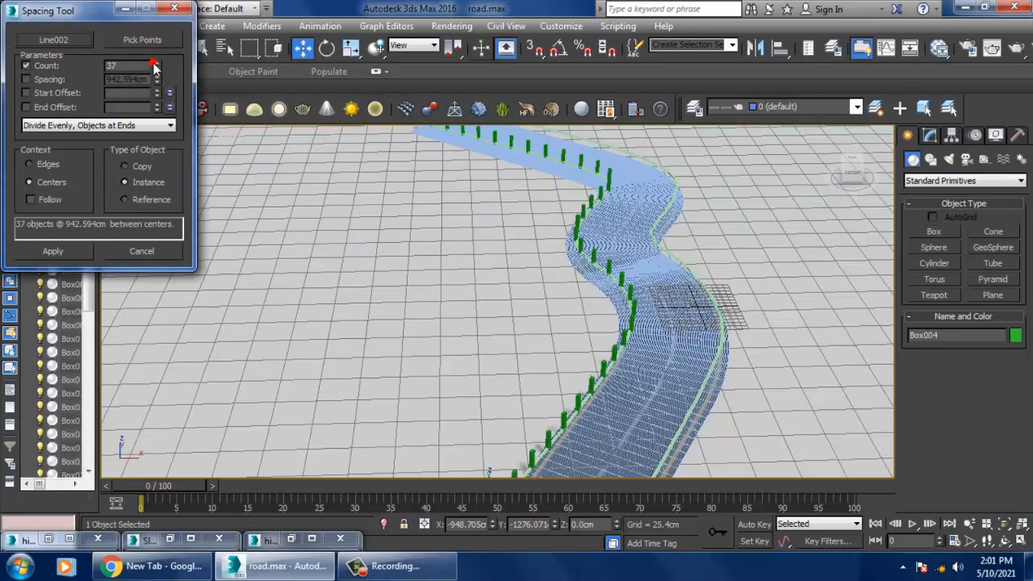
middle_click_drag(594, 297, 608, 269)
scroll(609, 269, "down", 2)
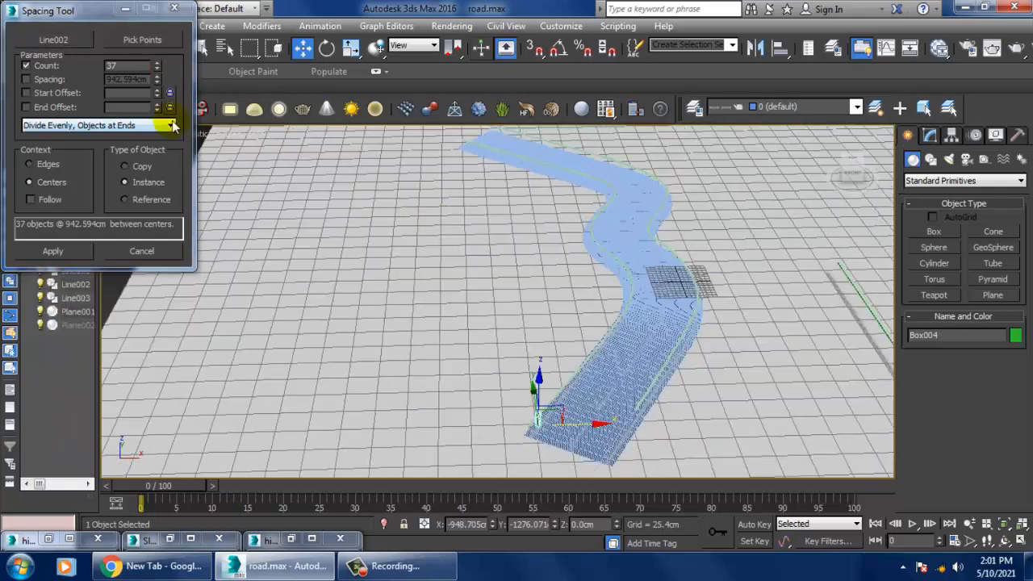
left_click(158, 64)
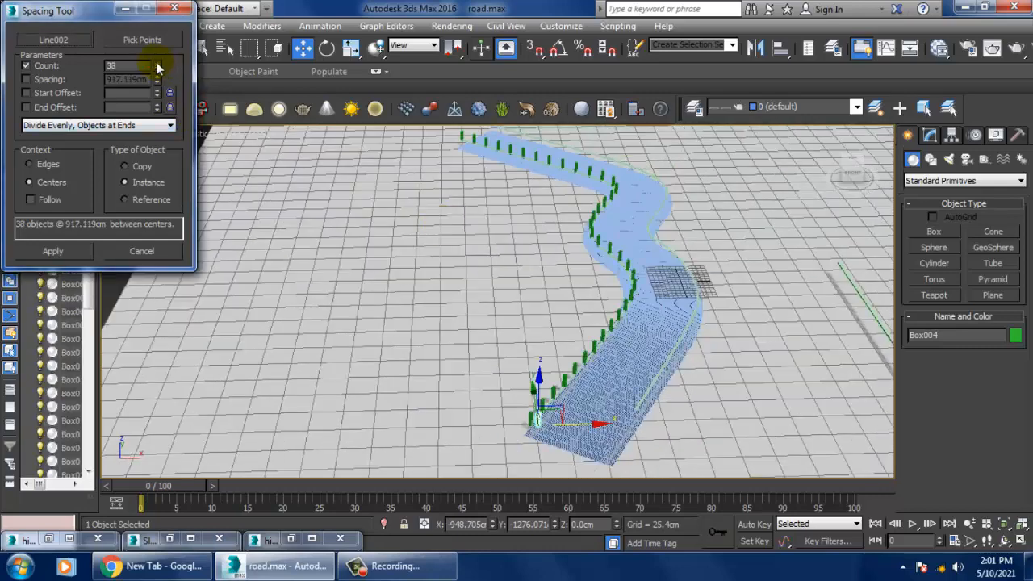
left_click(76, 247)
- Set the selection filter to All and select the distributed posts in the front view, leaving out the original post
middle_click_drag(722, 326, 724, 369, "alt")
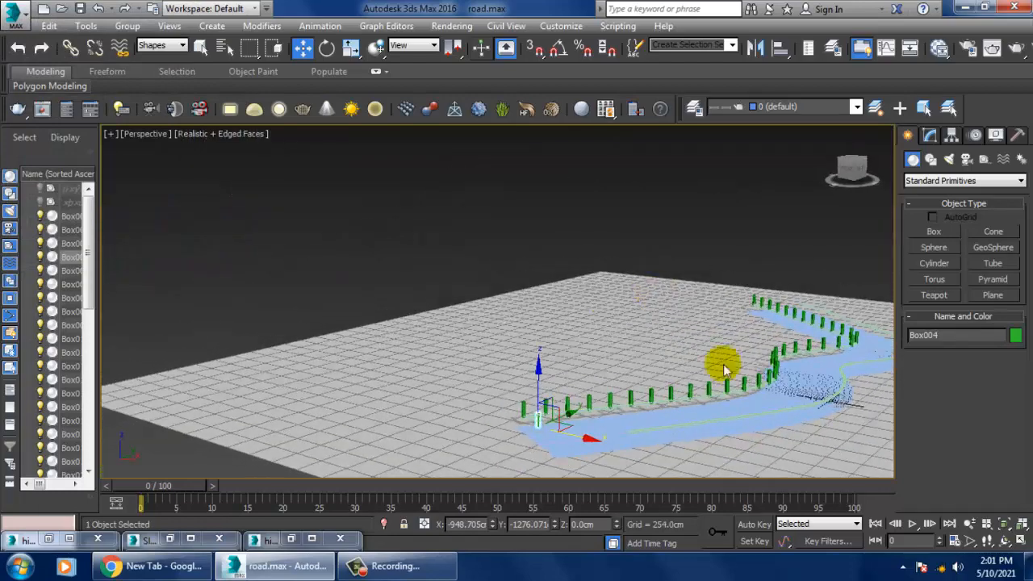
scroll(724, 369, "up", 4)
key("alt+w")
right_click(720, 212)
key("alt+w")
scroll(652, 236, "down", 10)
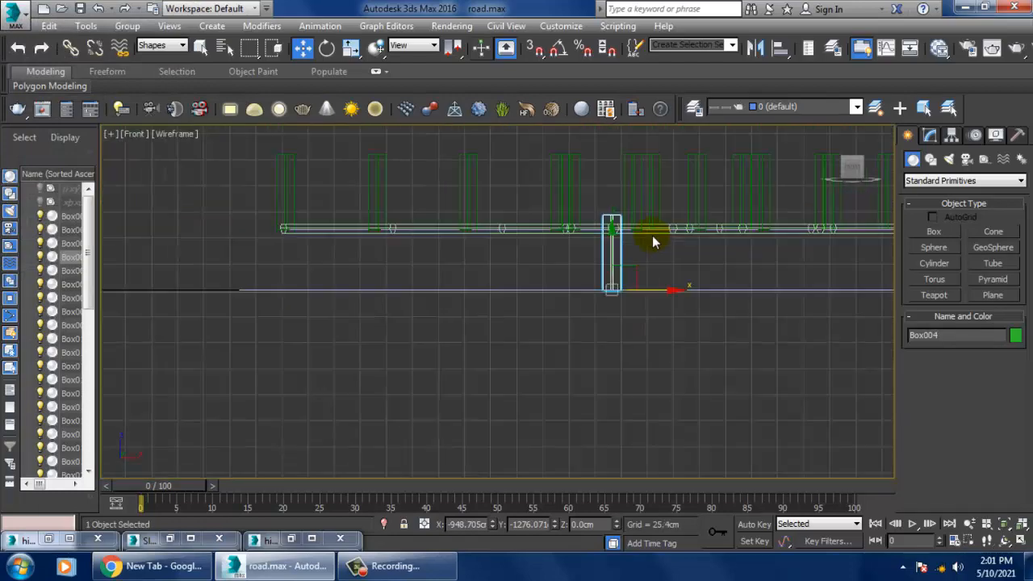
middle_click_drag(652, 235, 418, 339)
scroll(411, 323, "down", 4)
scroll(359, 323, "up", 2)
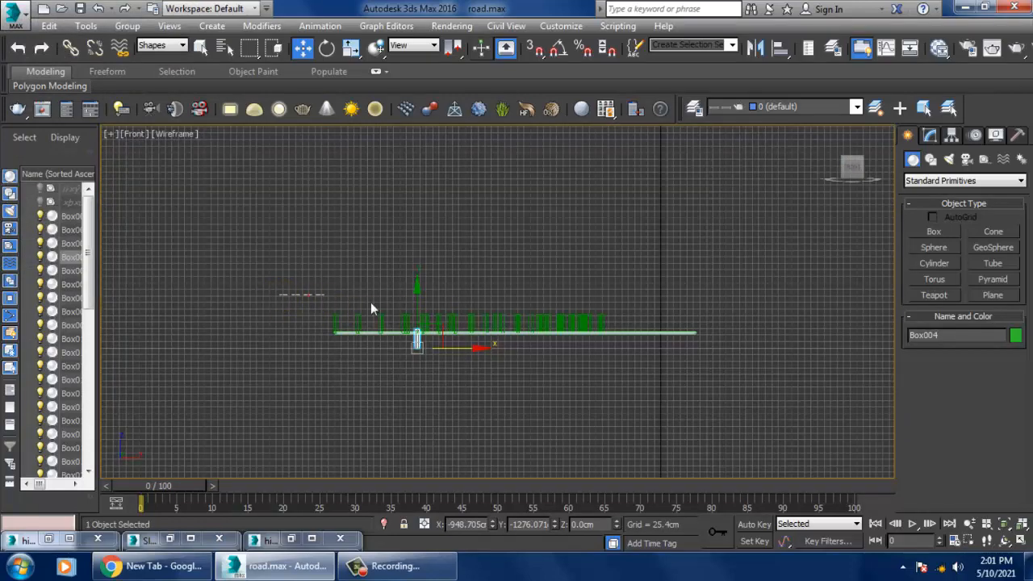
left_click(723, 326)
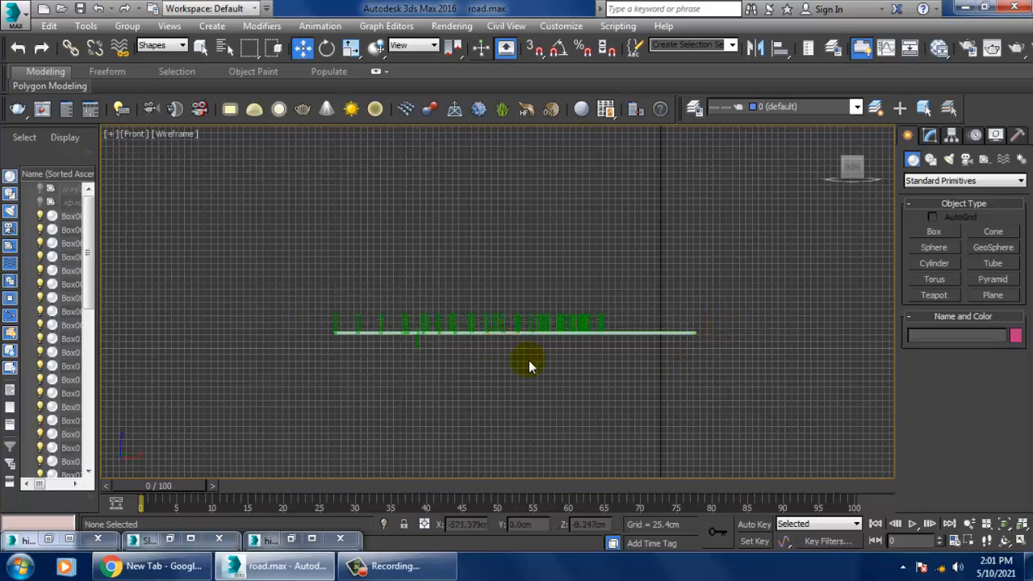
middle_click_drag(529, 360, 555, 393)
scroll(502, 380, "up", 4)
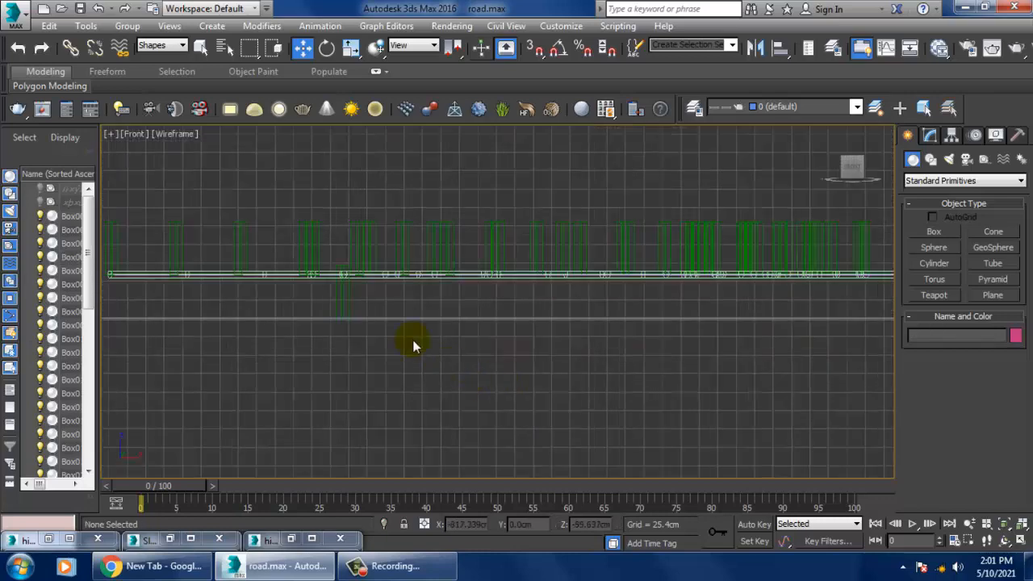
left_click(161, 45)
left_click(149, 55)
scroll(341, 337, "down", 3)
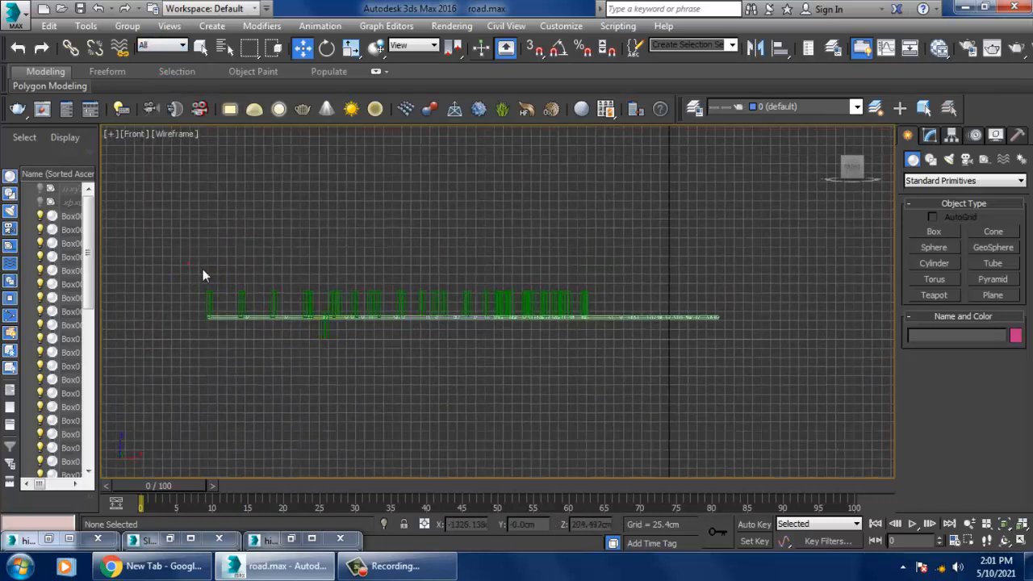
left_click_drag(711, 302, 711, 302)
- Lower the distributed posts to road level in the perspective view and delete the original post
key("alt+w")
right_click(630, 353)
key("alt+w")
middle_click_drag(627, 347, 589, 296, "alt")
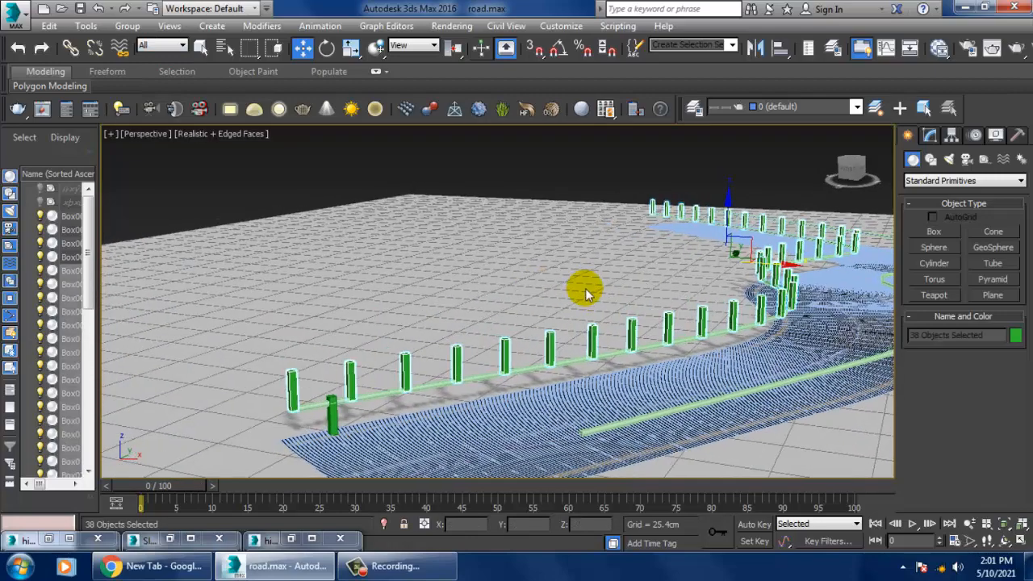
left_click_drag(726, 196, 752, 226)
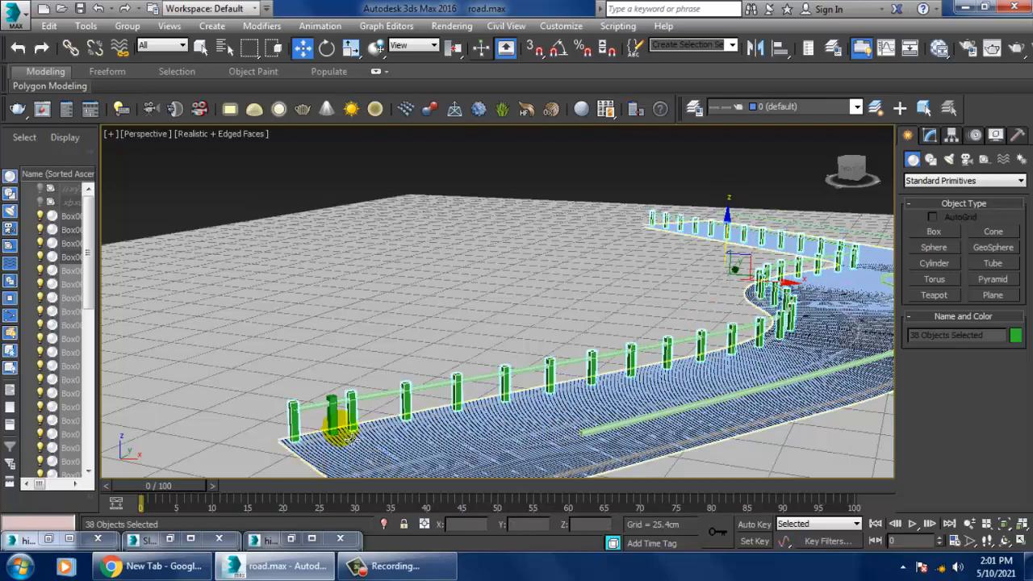
left_click(343, 430)
left_click(575, 384)
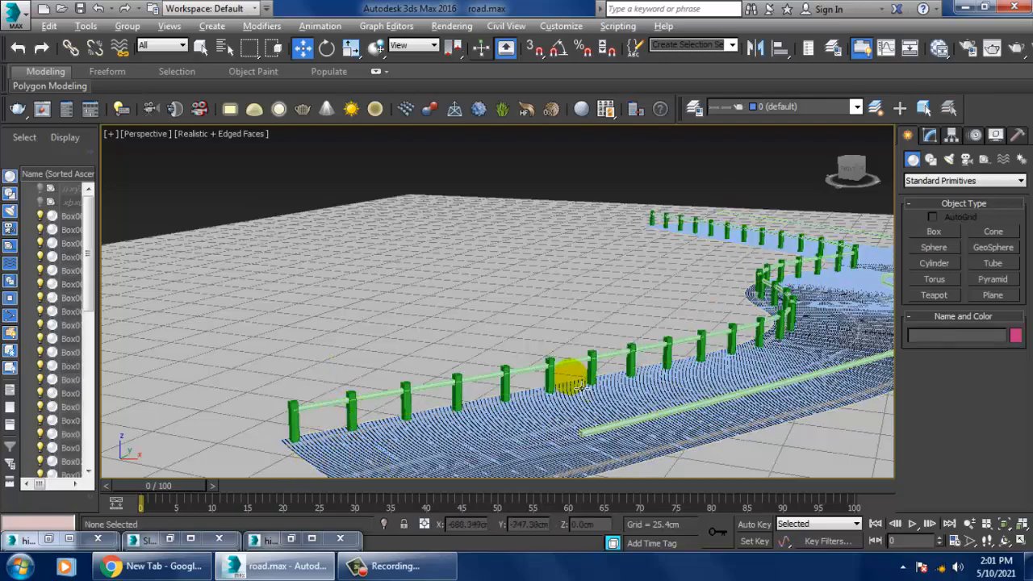
- Turn off the edged-face display and examine the posts and rail along the curved road from several angles
middle_click_drag(575, 384, 672, 407, "alt")
scroll(583, 352, "down", 3)
middle_click_drag(584, 351, 653, 302, "alt")
scroll(553, 337, "up", 3)
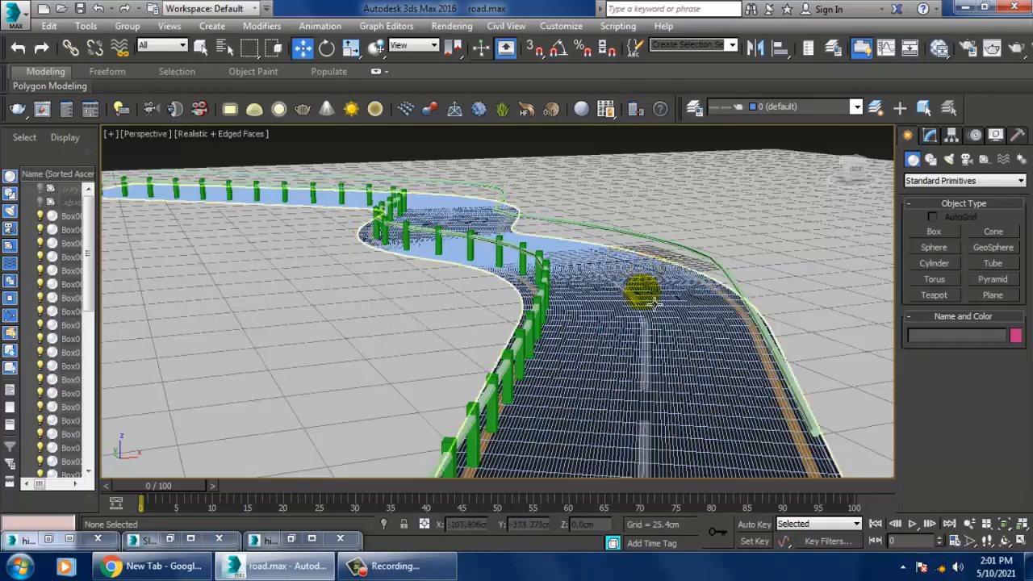
scroll(592, 282, "down", 3)
middle_click_drag(593, 283, 612, 386, "alt")
scroll(569, 315, "down", 3)
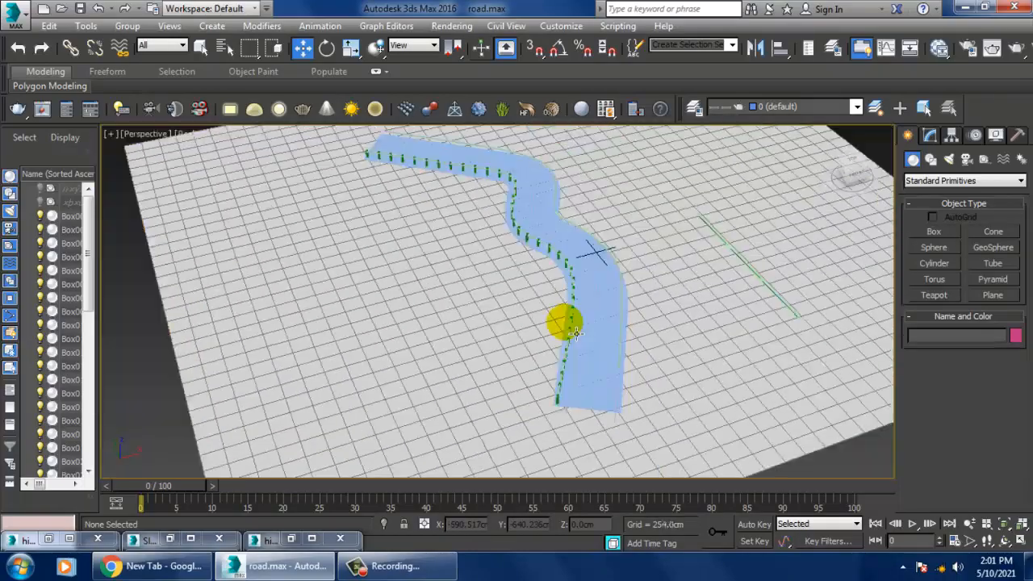
middle_click_drag(560, 318, 627, 263, "alt")
scroll(656, 343, "up", 3)
scroll(645, 345, "up", 3)
middle_click_drag(645, 345, 634, 328, "alt")
middle_click_drag(682, 355, 654, 323)
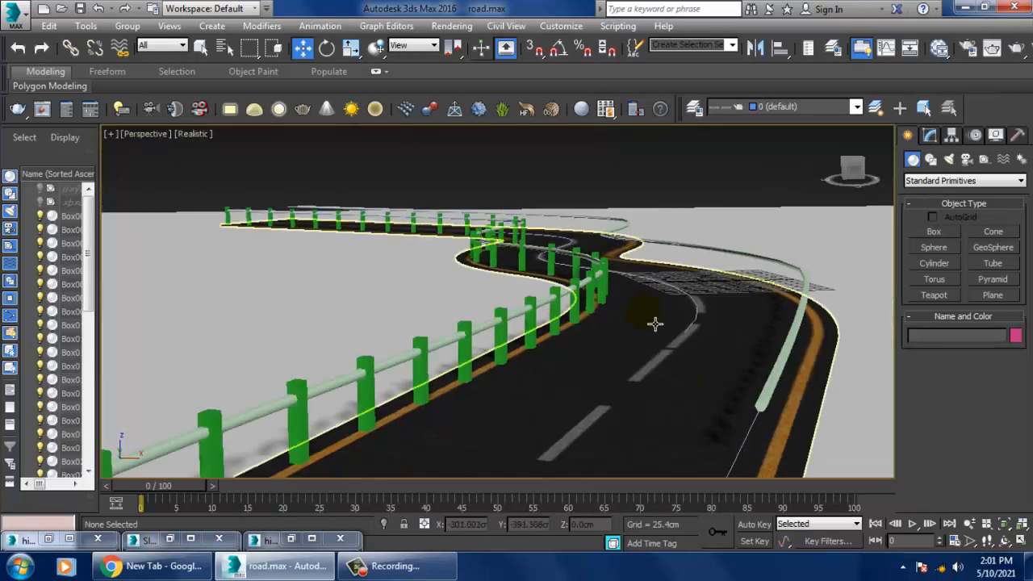
scroll(699, 367, "down", 2)
middle_click_drag(699, 352, 708, 360, "alt")
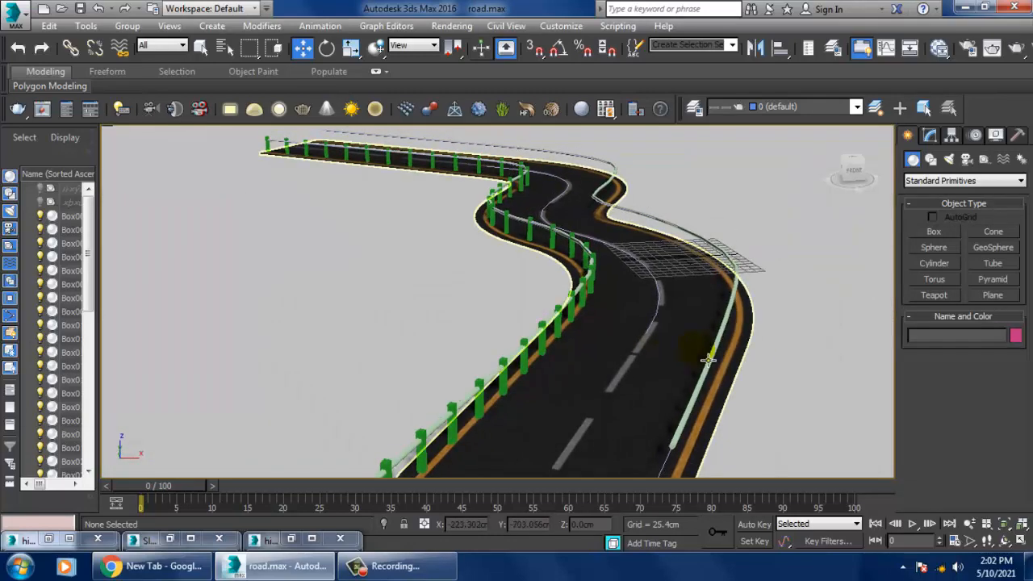
scroll(603, 377, "up", 2)
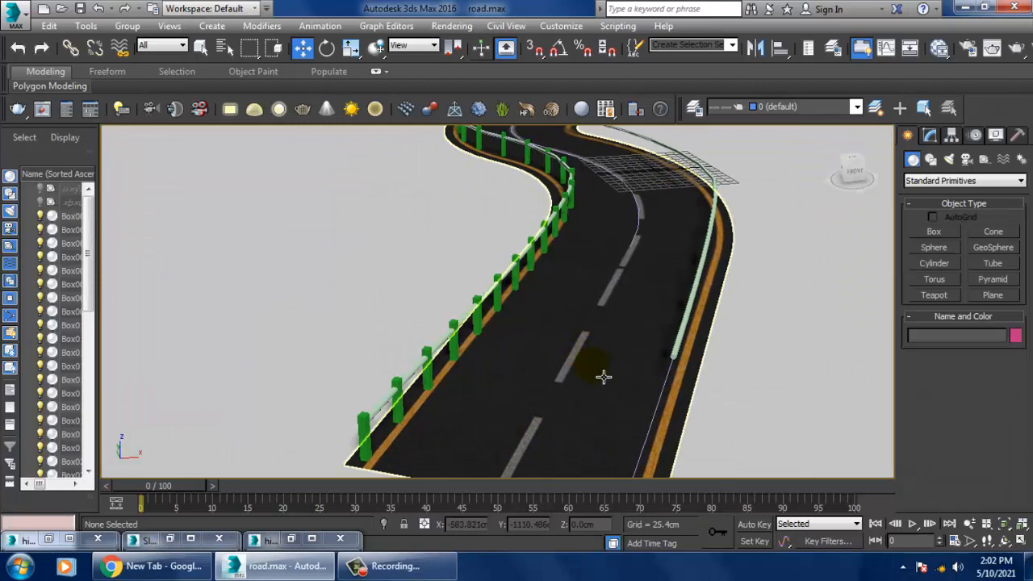
- Raise the path-deform stretch of the right-hand rail to 6.214 so it reaches the near end of the road
left_click(699, 353)
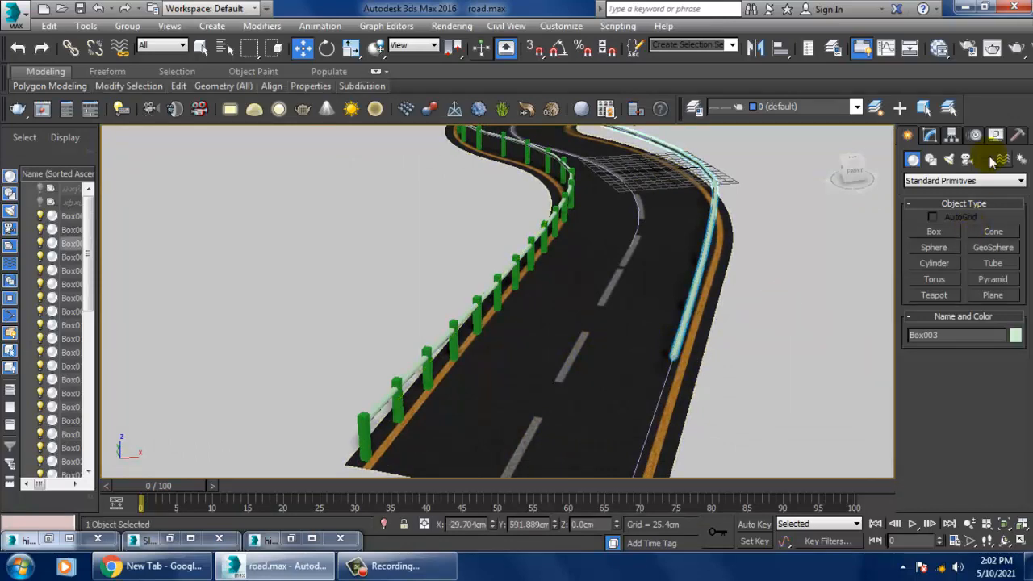
left_click(930, 136)
scroll(761, 381, "down", 6)
middle_click_drag(761, 380, 717, 391, "alt")
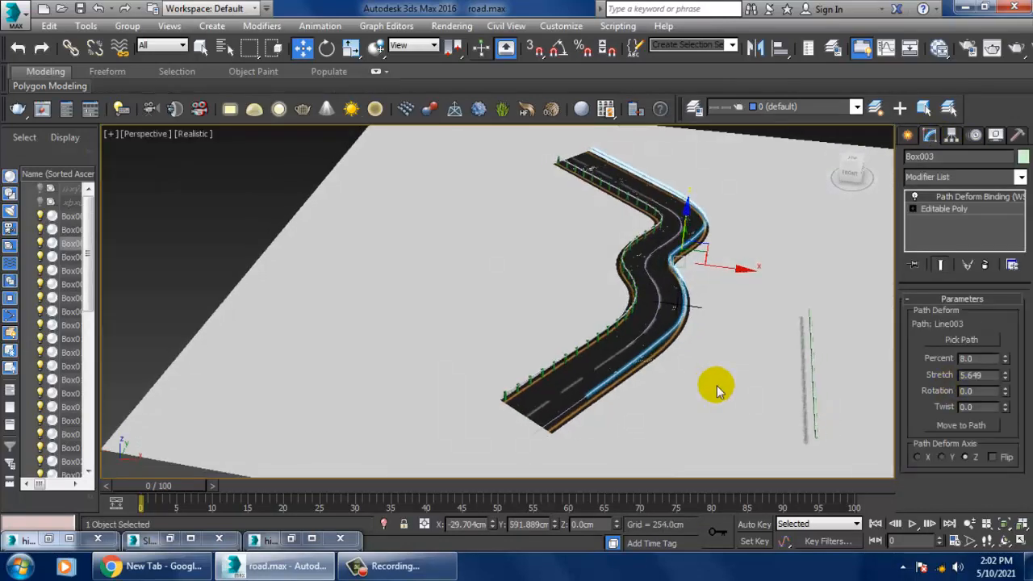
scroll(717, 392, "up", 6)
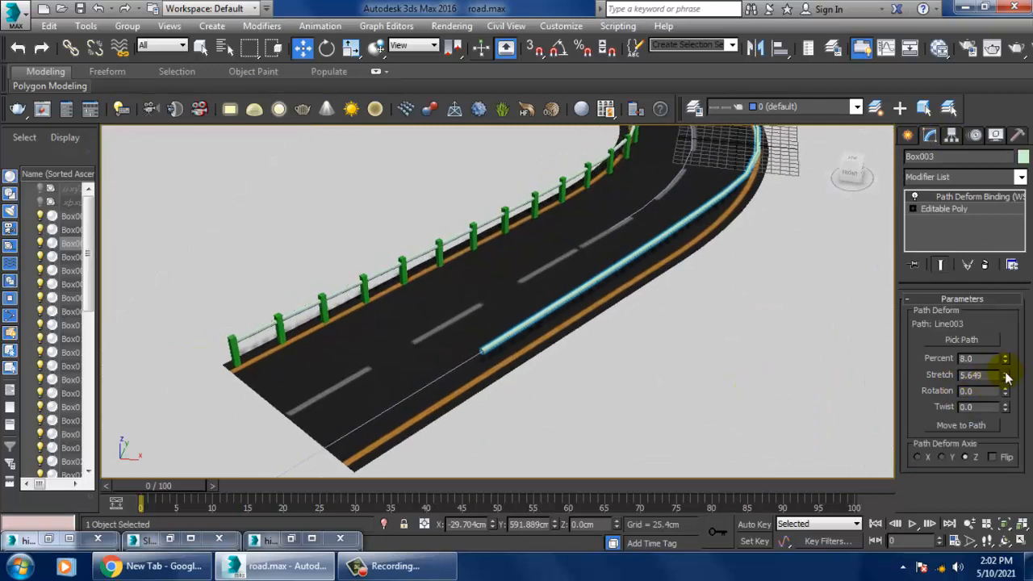
left_click_drag(1006, 376, 1017, 373)
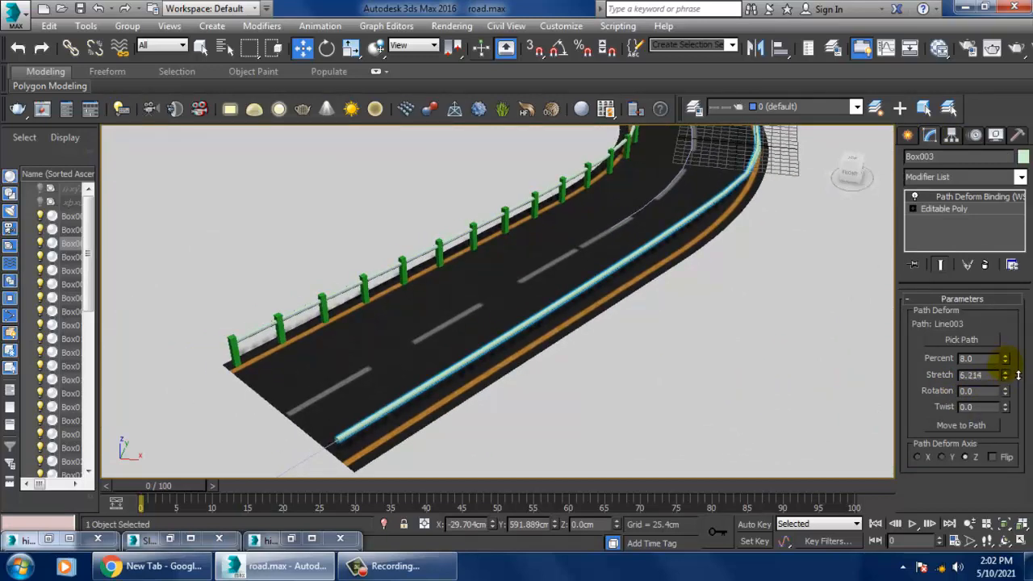
middle_click_drag(768, 264, 705, 472)
middle_click_drag(702, 271, 707, 291)
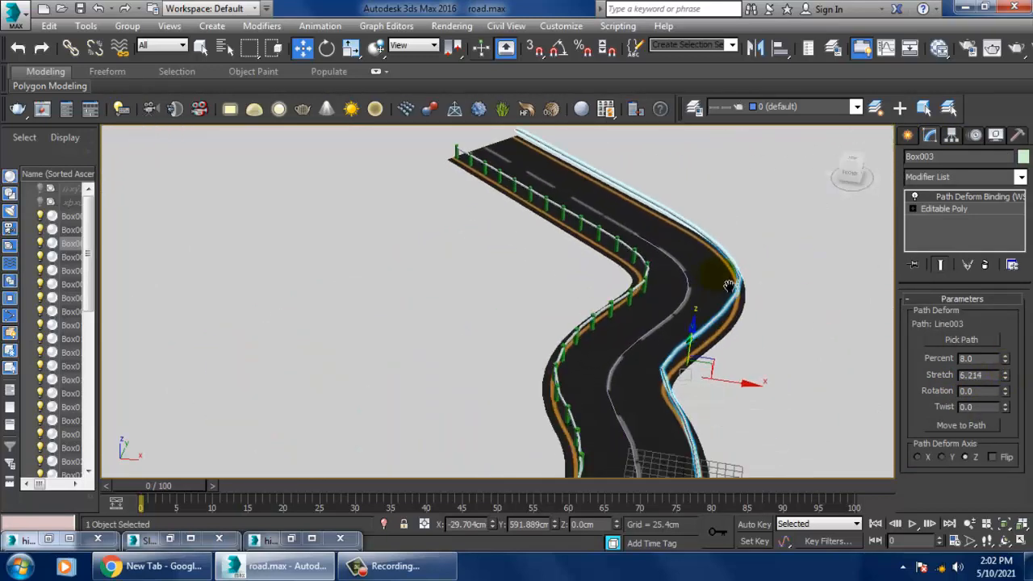
middle_click_drag(725, 424, 719, 226)
mouse_move(700, 338)
middle_mouse_down()
mouse_move(692, 328)
mouse_move(728, 196)
middle_mouse_up()
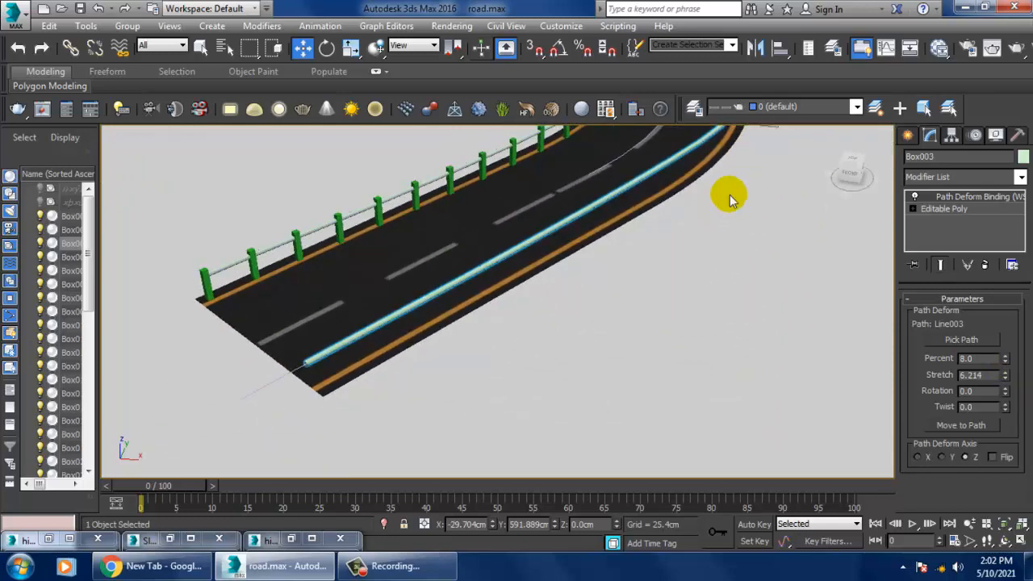
- Copy the nearest post of the left guardrail across to the right-hand rail as one independent copy
middle_click_drag(428, 382, 455, 427, "alt")
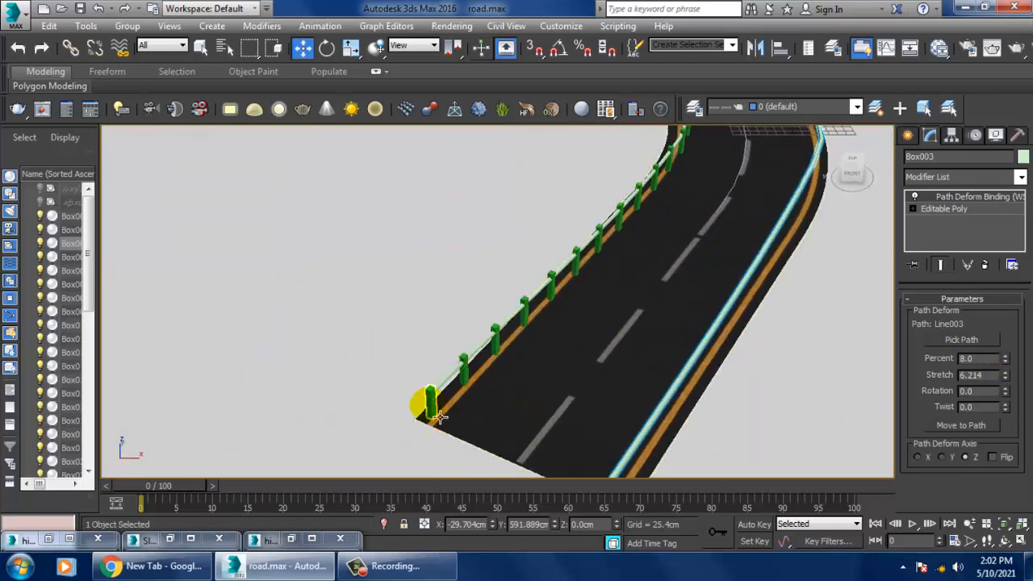
left_click(427, 404)
mouse_move(495, 426)
left_mouse_down("shift")
mouse_move(617, 418)
mouse_move(723, 466)
left_mouse_up("shift")
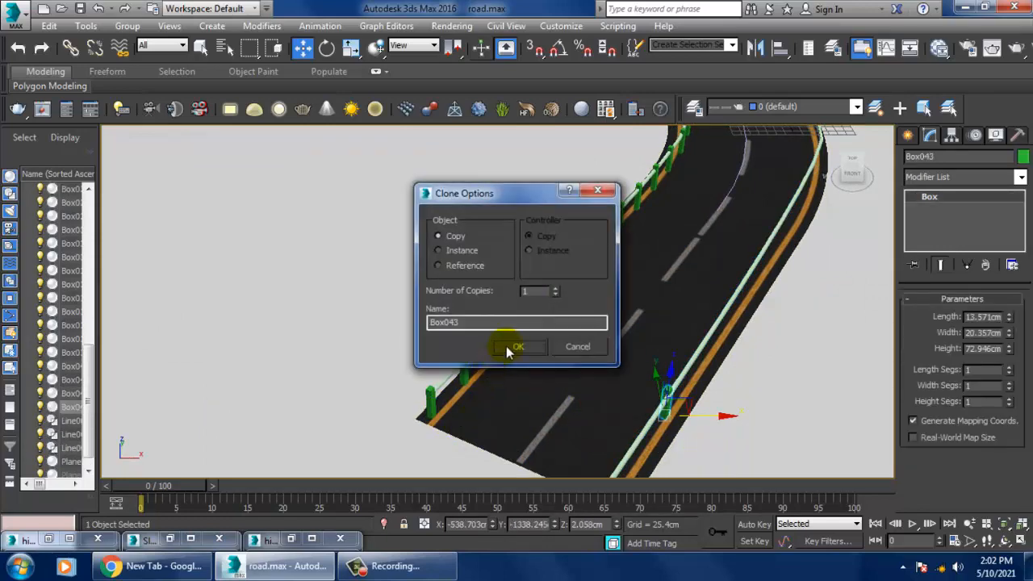
left_click(518, 342)
key("z")
scroll(559, 392, "down", 4)
scroll(558, 393, "down", 3)
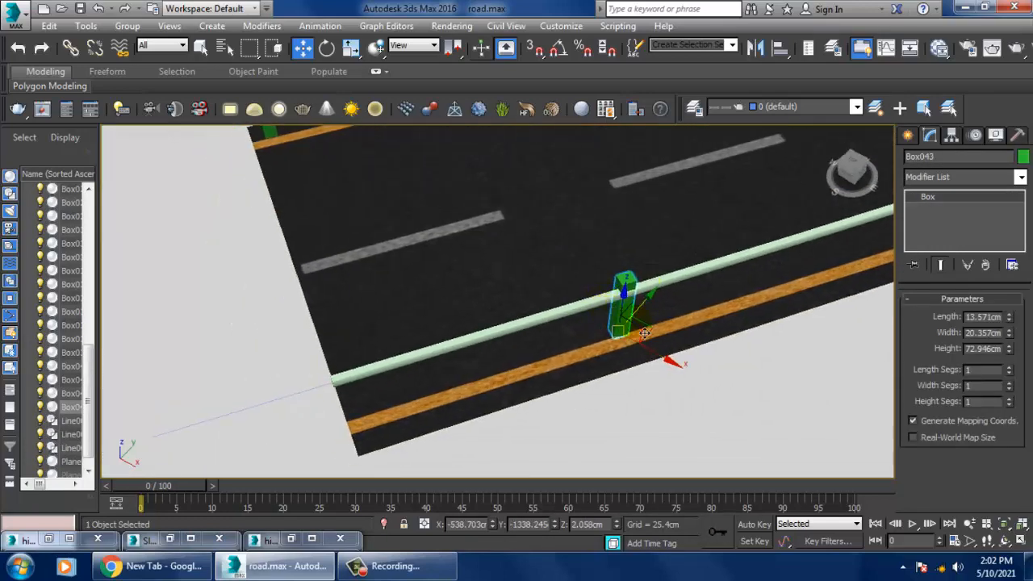
- Switch the reference coordinate system to Local and move the copied post along the right-hand rail to its near end
left_click(413, 46)
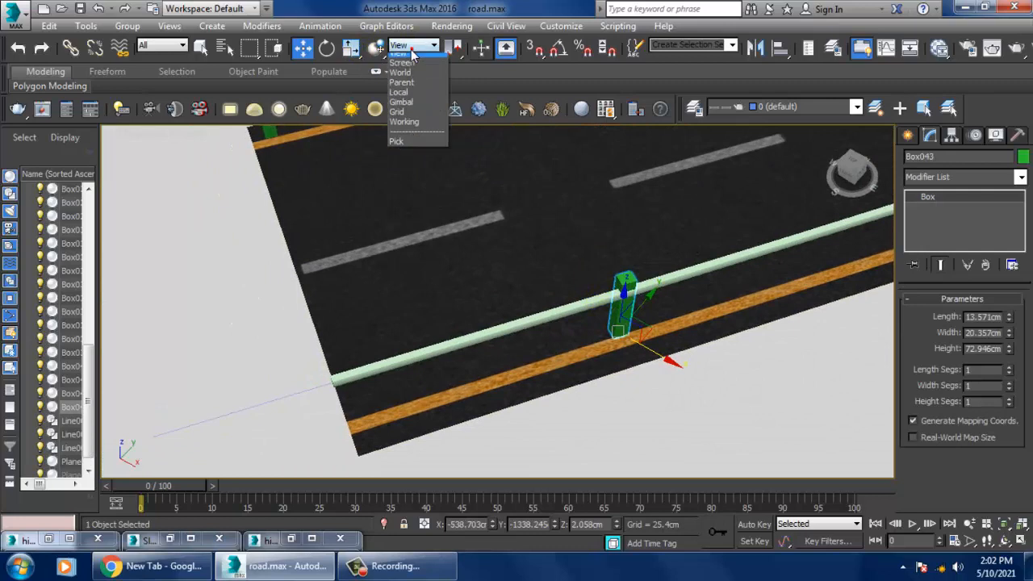
left_click(418, 98)
left_click_drag(676, 323, 409, 394)
middle_click_drag(441, 352, 464, 304, "alt")
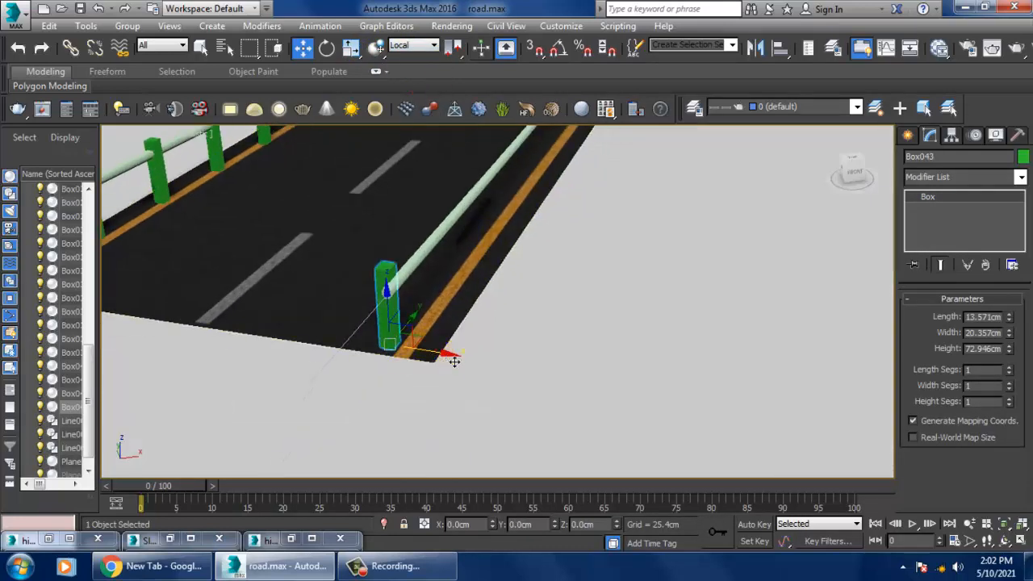
left_click_drag(454, 361, 458, 362)
middle_click_drag(483, 301, 523, 360, "alt")
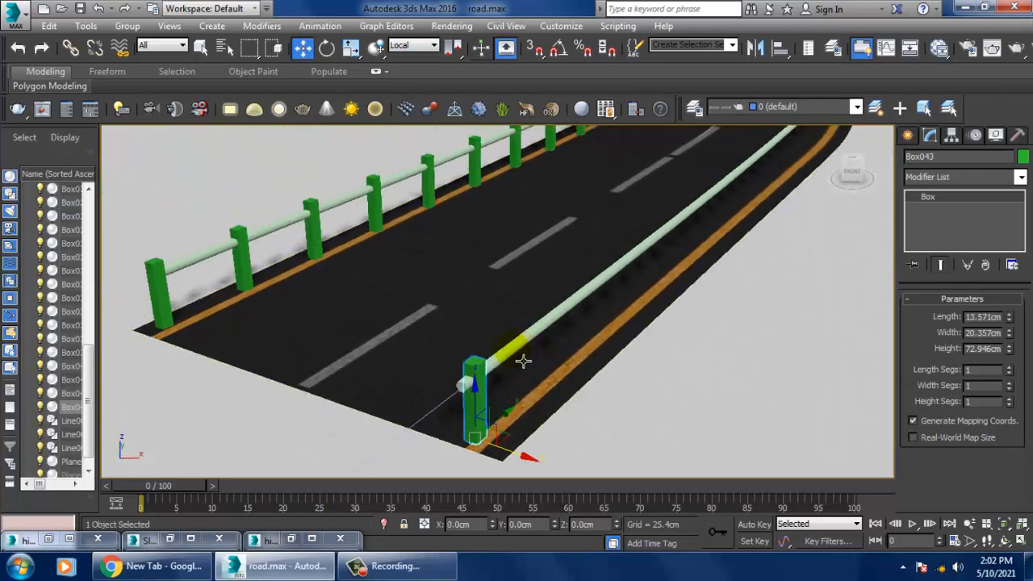
- Distribute 38 evenly divided instances of the copied post along Line003 with the Spacing Tool
left_click(87, 29)
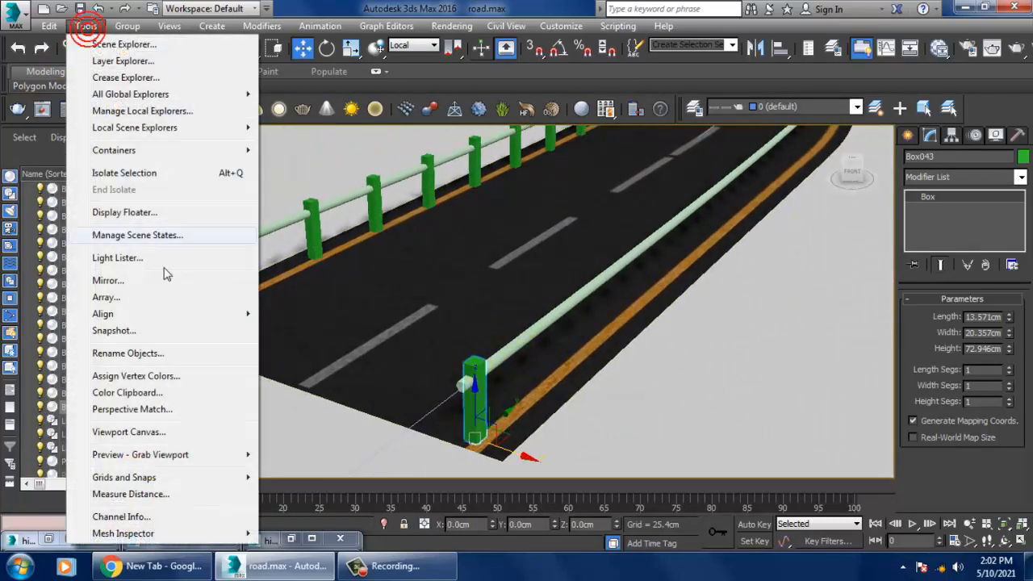
mouse_move(192, 314)
left_click(343, 355)
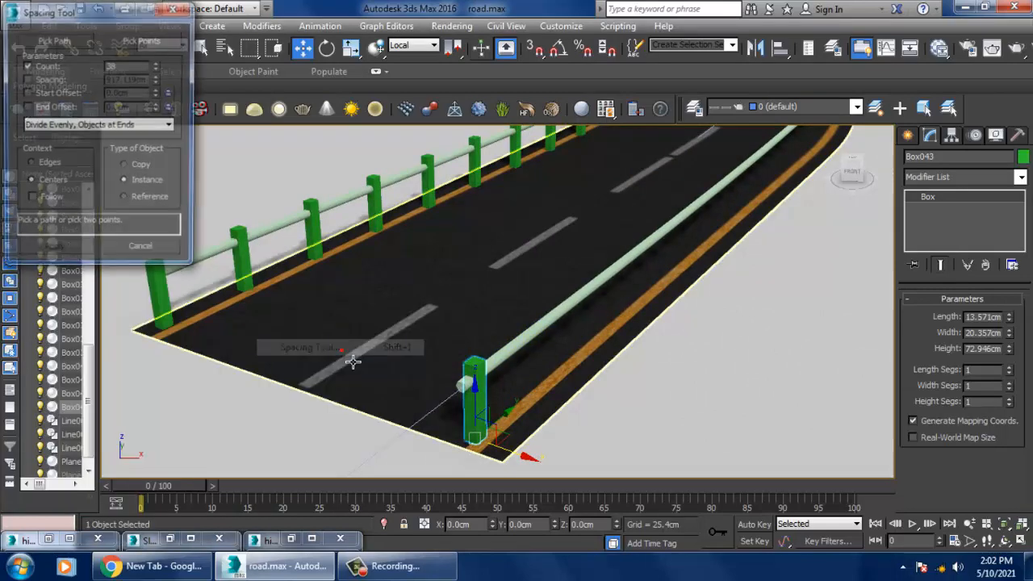
left_click(57, 40)
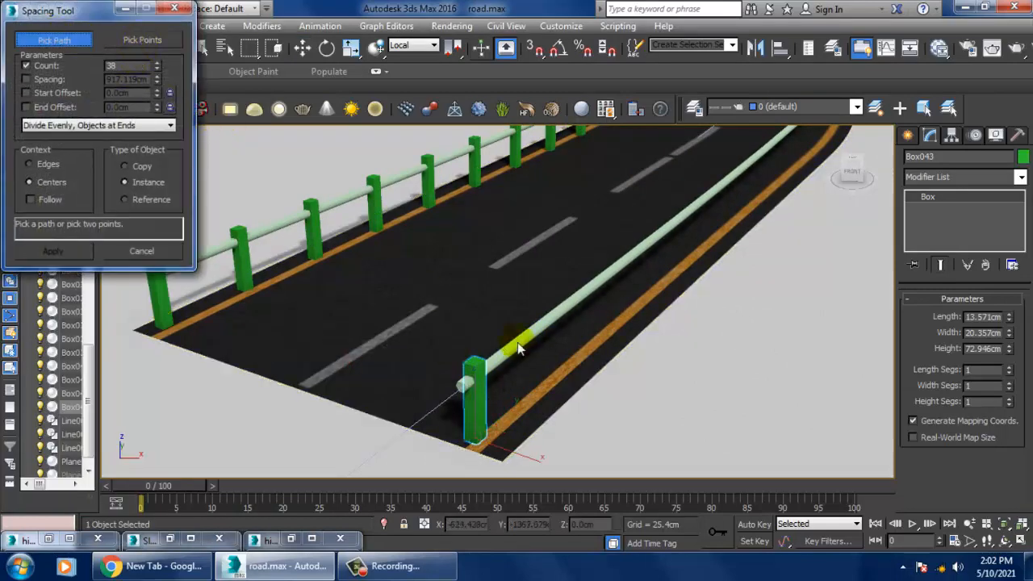
left_click(449, 417)
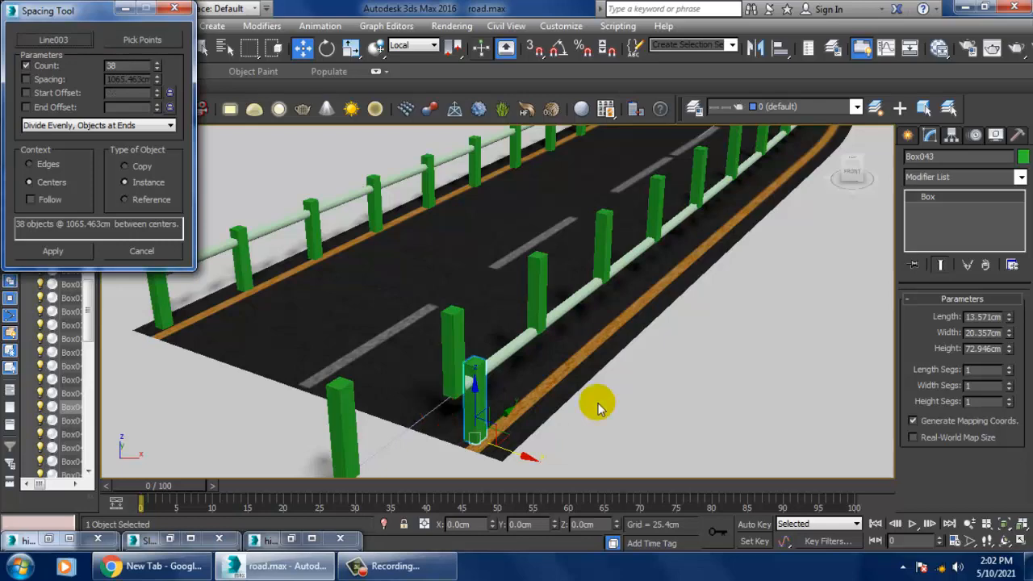
left_click(53, 252)
left_click(144, 252)
- Select the newly distributed posts in the front view, leaving out the copied source post
key("alt+w")
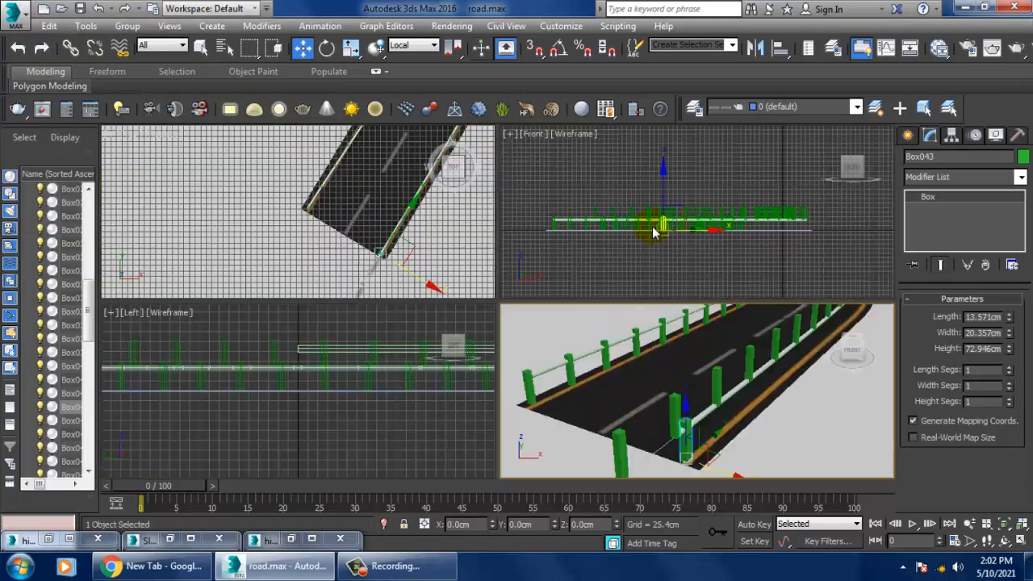
right_click(691, 165)
key("alt+w")
middle_click_drag(556, 304, 462, 293)
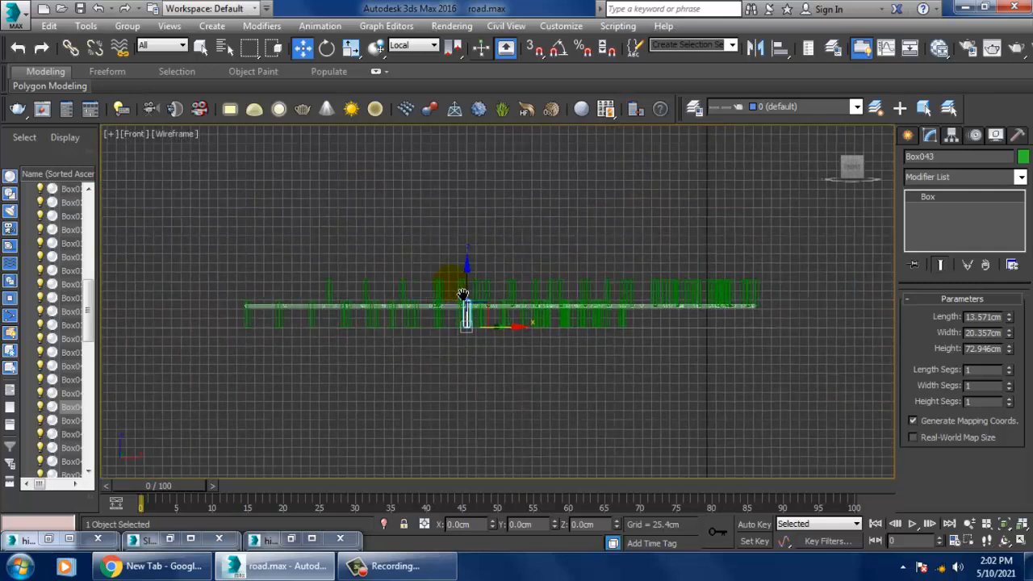
left_click_drag(886, 287, 885, 287)
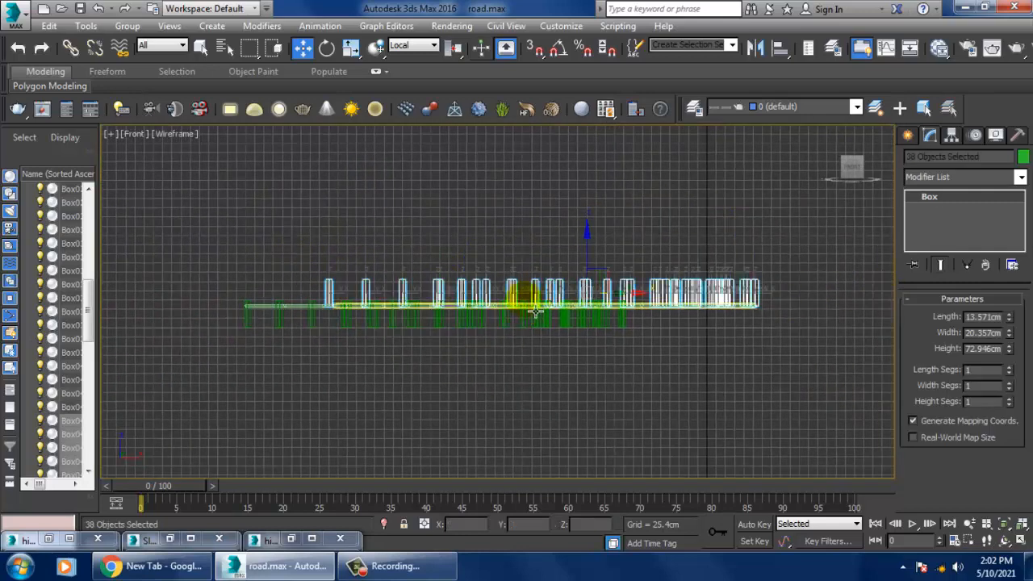
- Lower the selected right-hand posts to road level in the perspective view and check their fit against the rail
key("alt+w")
right_click(676, 403)
key("alt+w")
scroll(581, 311, "up", 3)
middle_click_drag(580, 309, 617, 293)
scroll(565, 290, "down", 5)
scroll(534, 300, "up", 4)
scroll(712, 343, "up", 4)
middle_click_drag(712, 343, 653, 334)
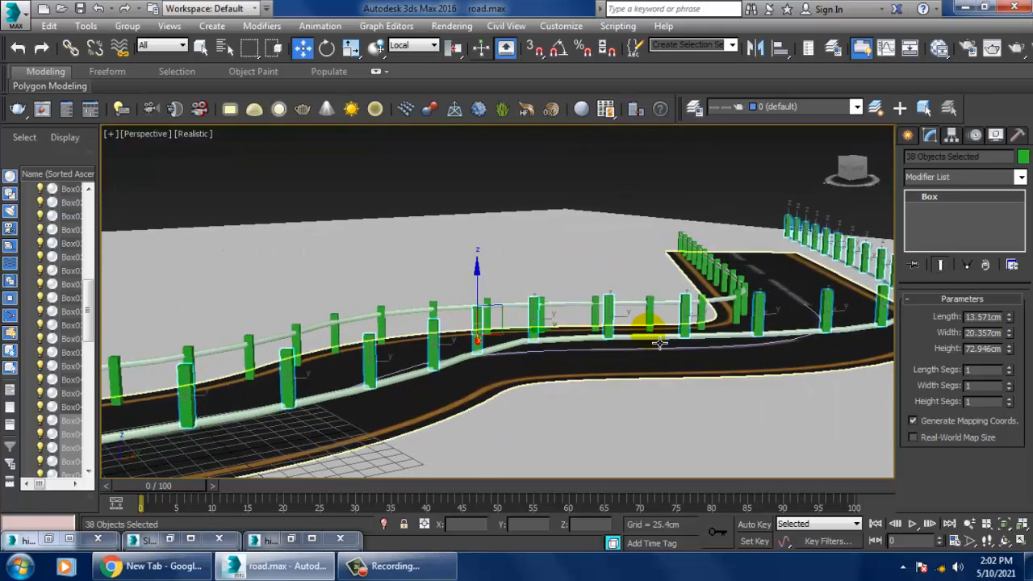
left_click_drag(534, 286, 566, 327)
middle_click_drag(516, 366, 662, 343, "alt")
scroll(663, 342, "down", 7)
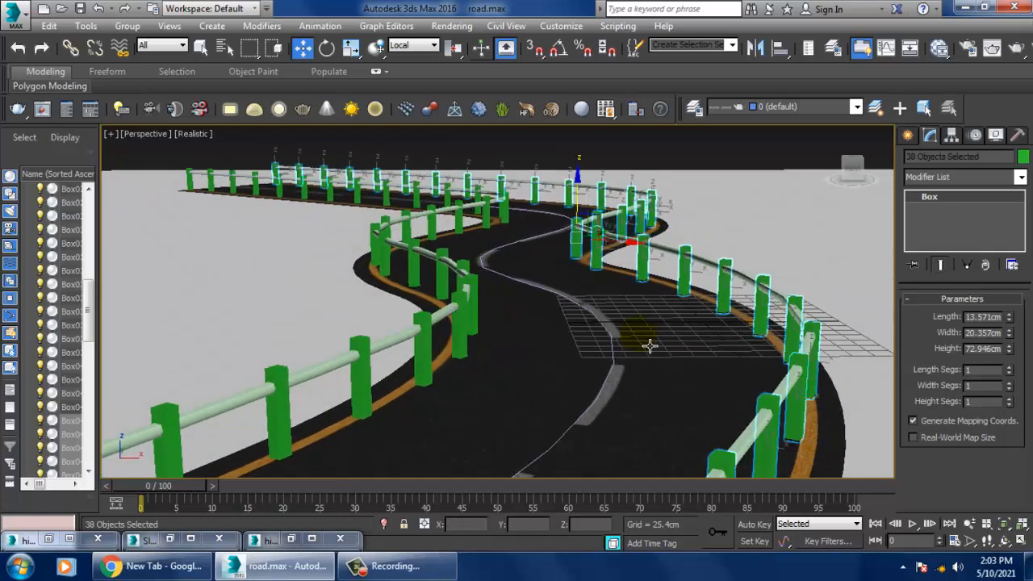
- Delete the two surplus posts at the near end of the right-hand guardrail
middle_click_drag(709, 290, 404, 387)
left_click(578, 324)
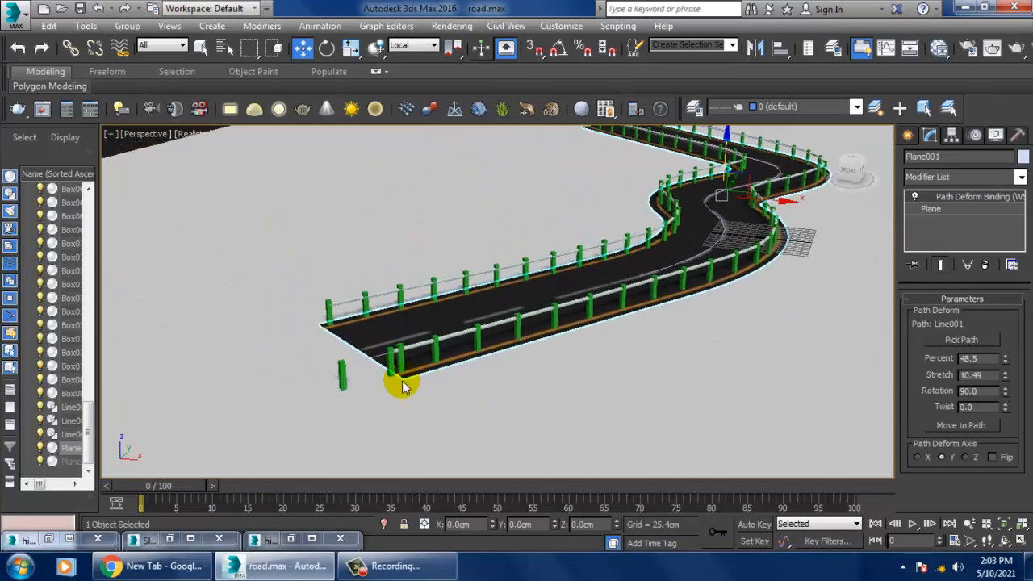
left_click(337, 385)
left_click(402, 378, "ctrl")
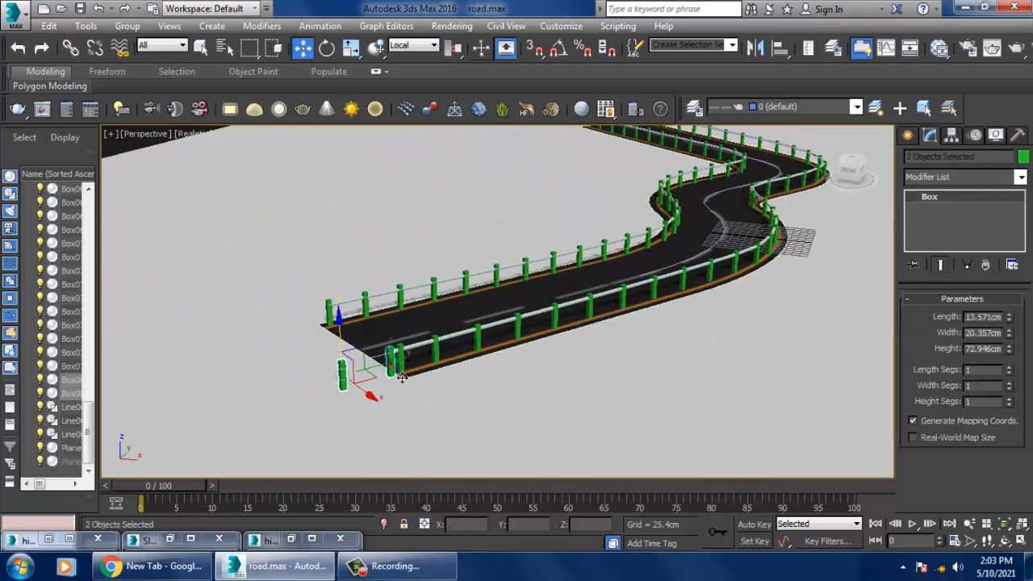
key("Delete")
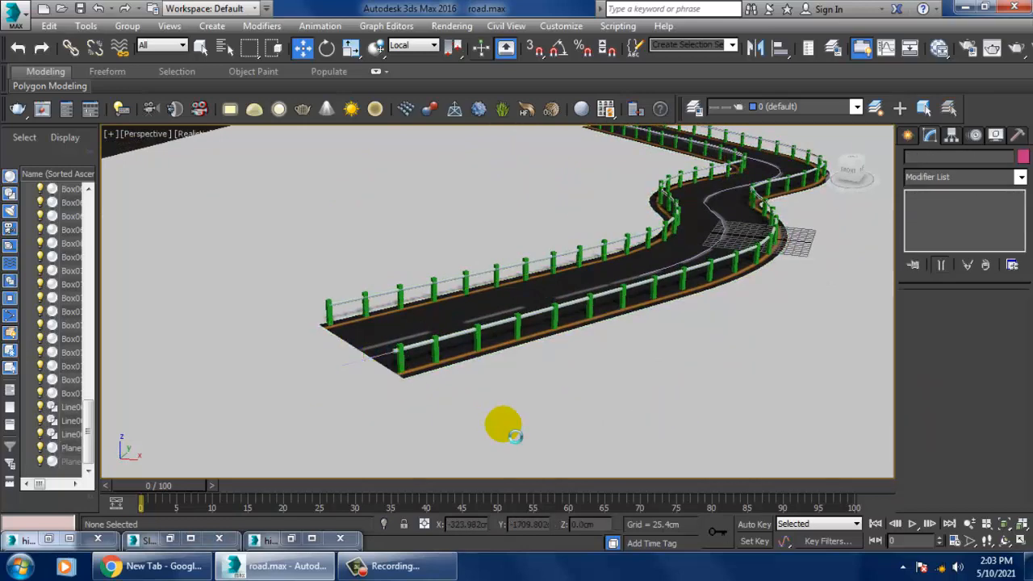
- Turn on the edged-face display and unfreeze all objects in the scene
scroll(578, 393, "down", 3)
middle_click_drag(577, 393, 528, 324, "alt")
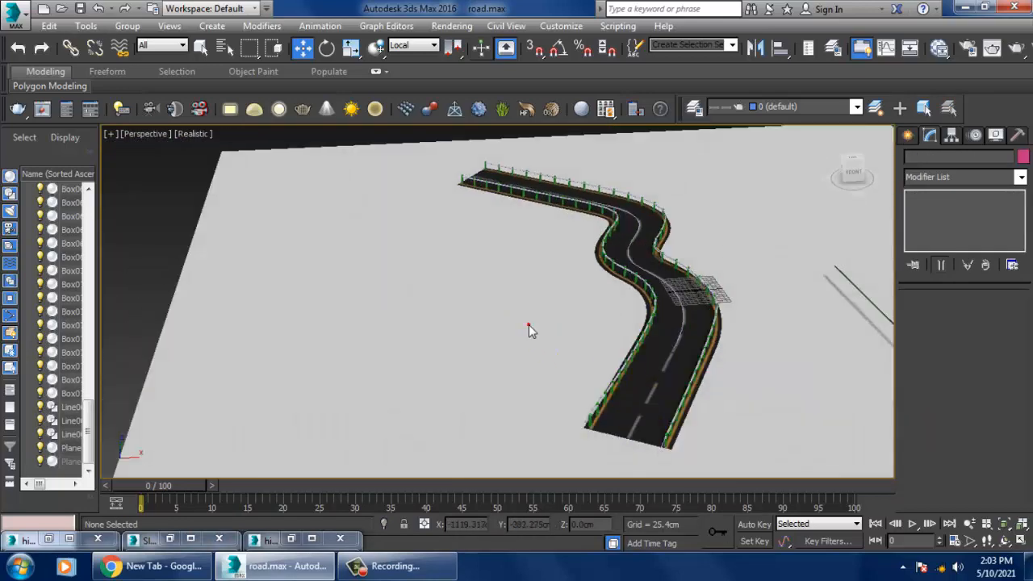
key("F4")
right_click(496, 320)
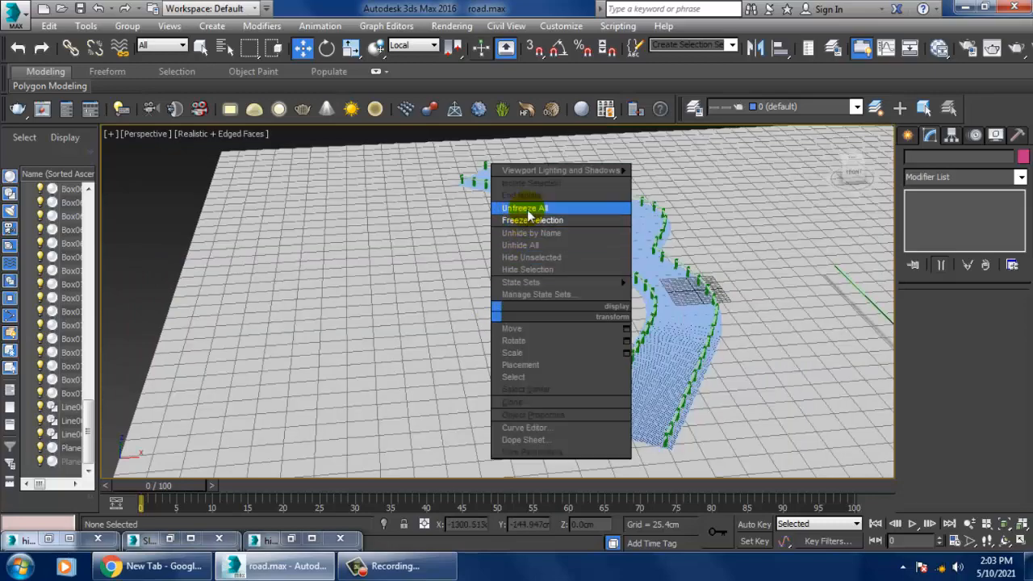
left_click(553, 207)
- Examine the terrain around the highway in the reference photo and minimise it again
middle_click_drag(720, 365, 569, 384, "alt")
left_click(71, 539)
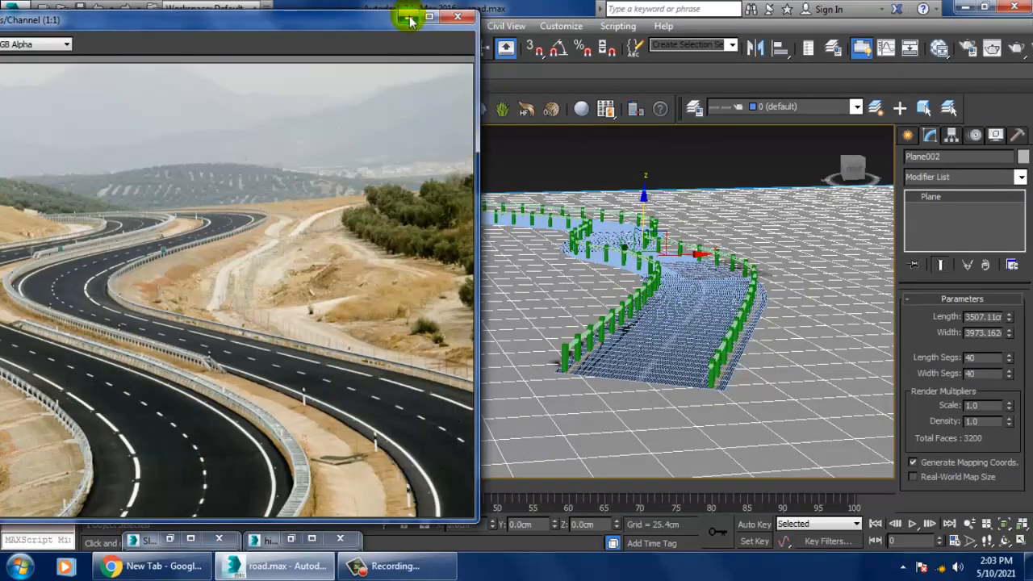
left_click(407, 17)
- Set the ground plane's length segments and width segments to 100 each
middle_click_drag(596, 329, 539, 334, "alt")
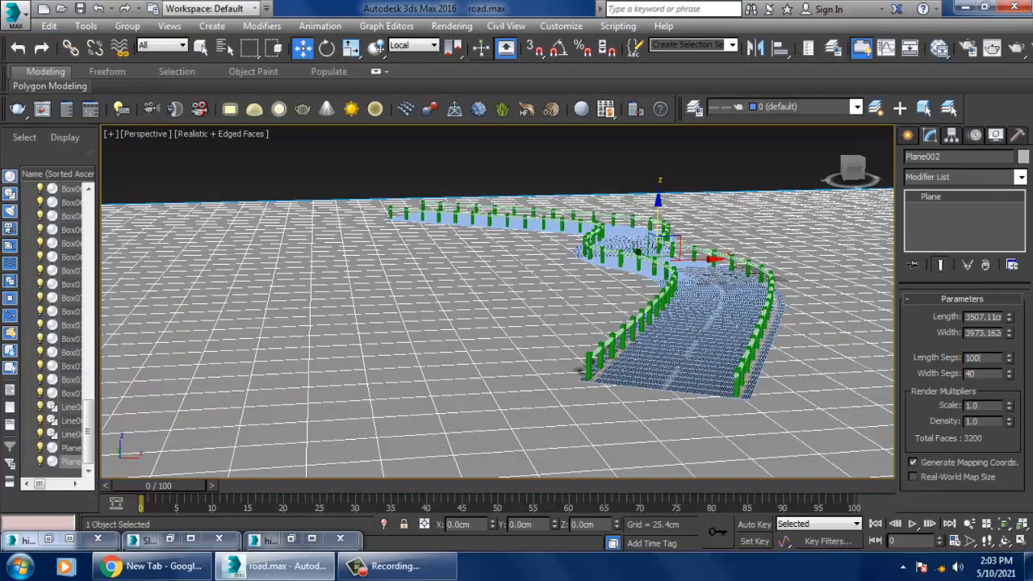
key("Tab")
type("1")
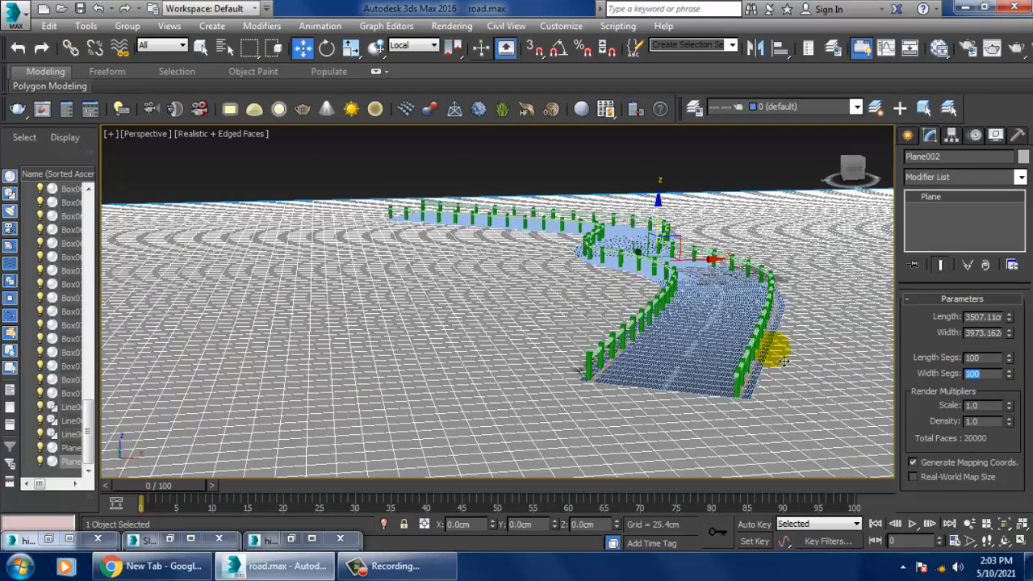
- Convert the ground plane to an Editable Poly
middle_click_drag(462, 390, 461, 300, "alt")
right_click(459, 289)
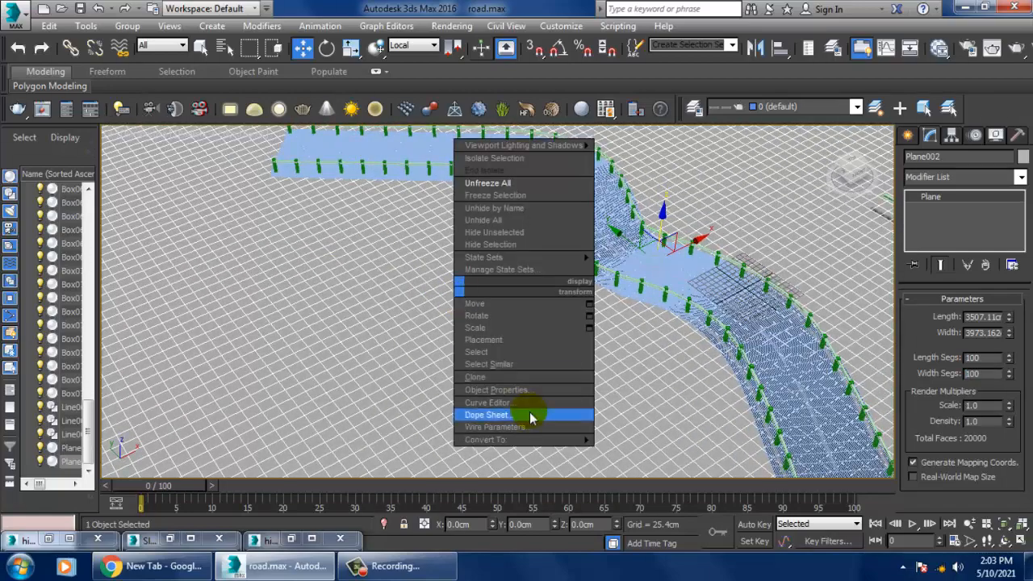
mouse_move(500, 440)
left_click(673, 454)
middle_click_drag(673, 454, 444, 212, "alt")
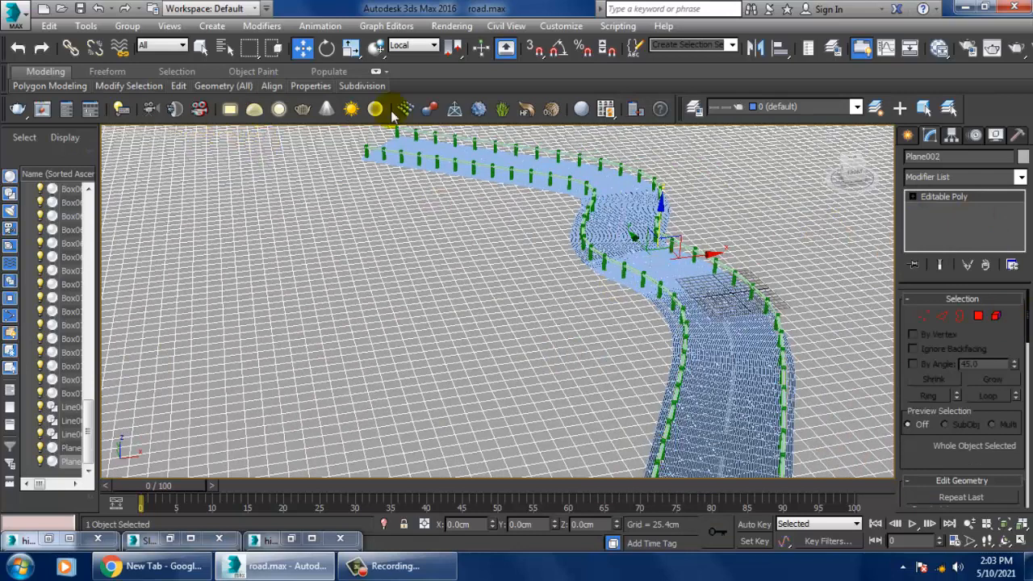
- Expand the Freeform tools and activate the Push/Pull Paint Deform brush for the ground plane
left_click(130, 73)
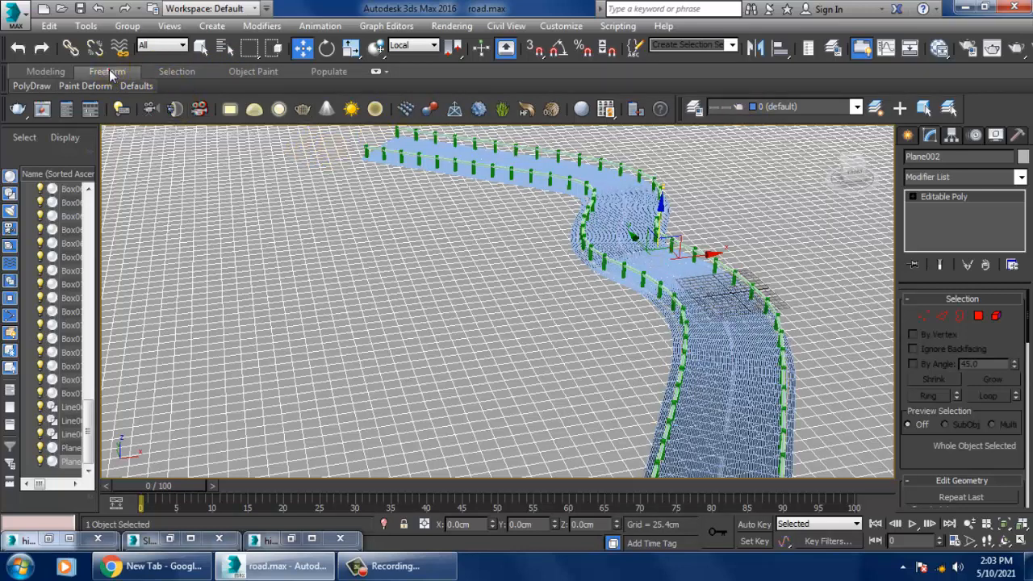
double_click(108, 71)
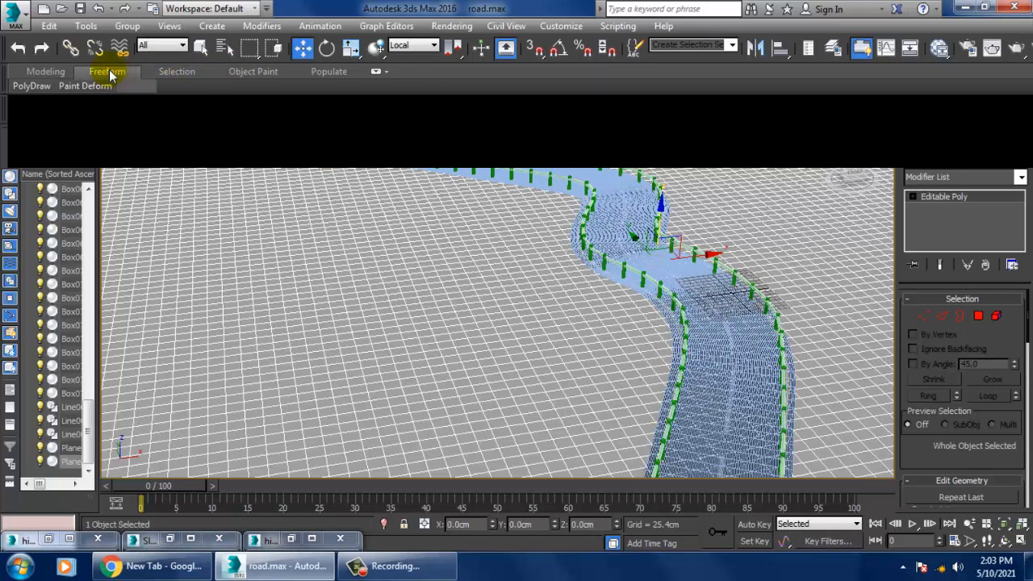
left_click(532, 113)
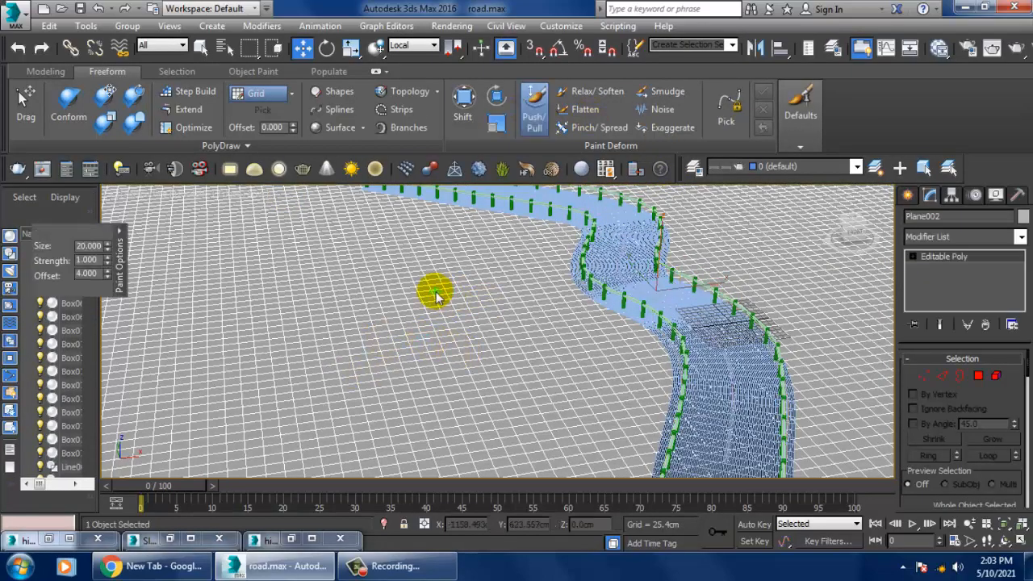
middle_click_drag(397, 293, 491, 339)
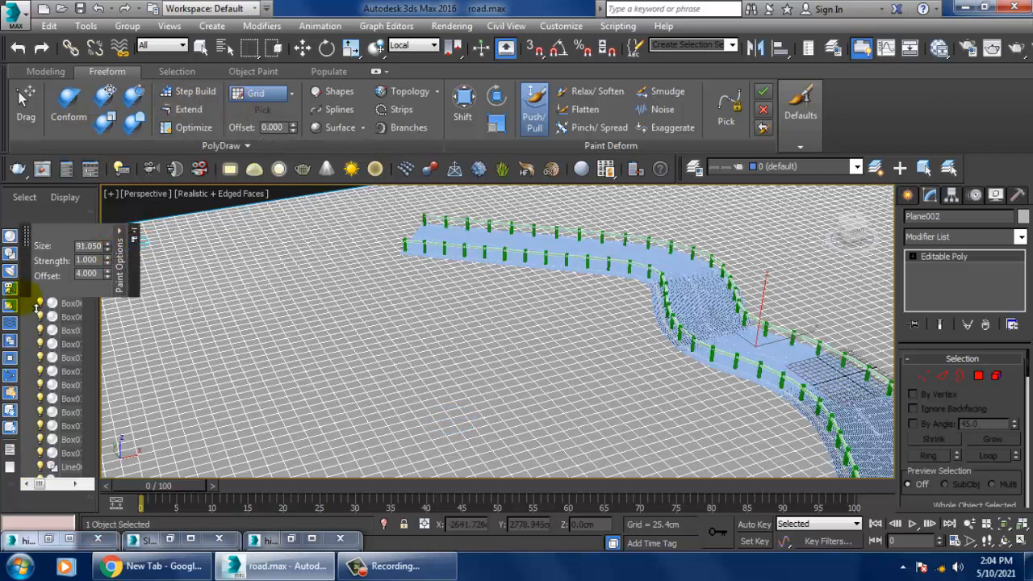
- Set the Push/Pull brush size to 231.35 and strength to 0.73, and test it on the ground beside the road
left_click(107, 257)
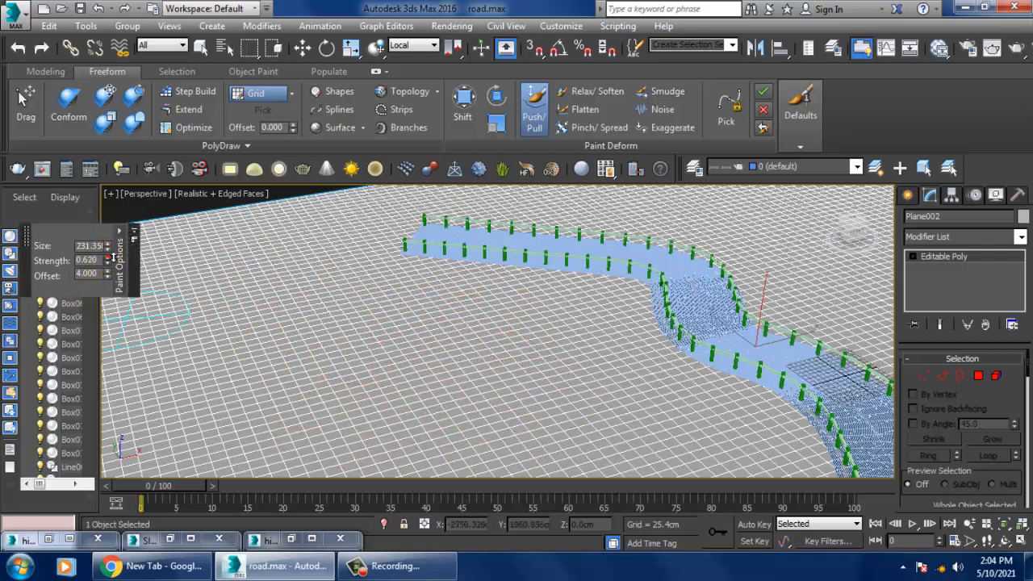
left_click(298, 322)
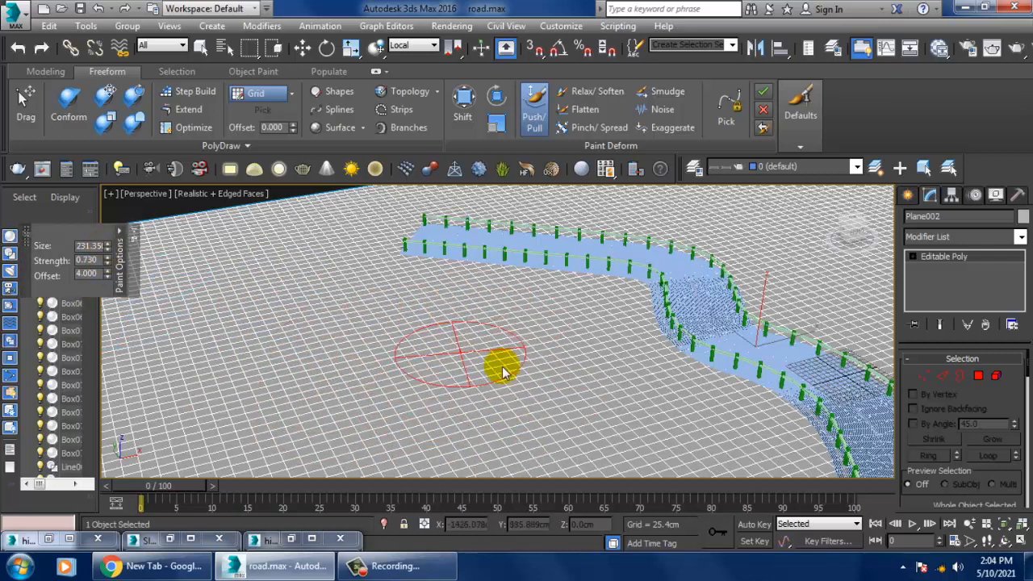
middle_click_drag(542, 372, 529, 334, "alt")
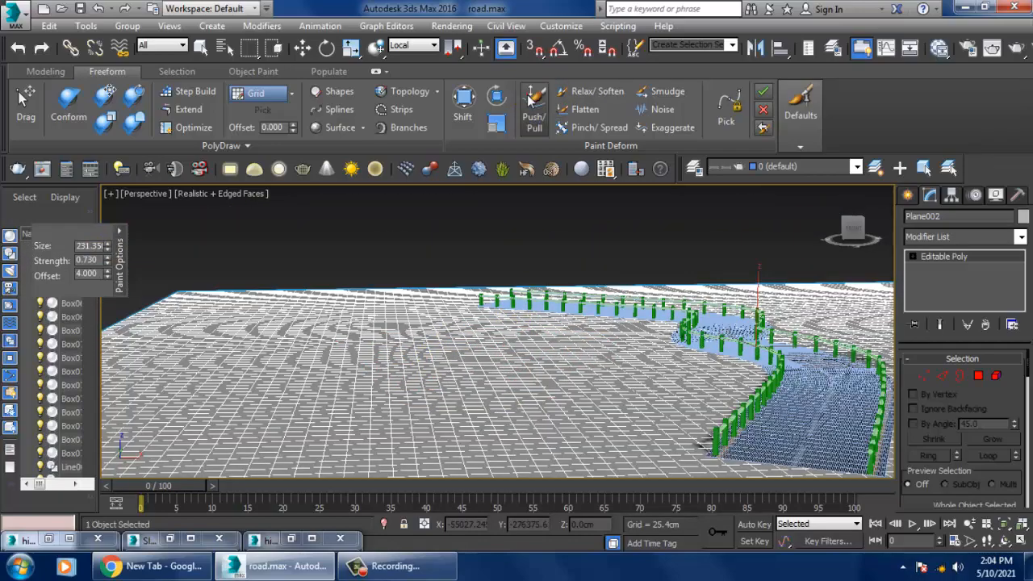
left_click(529, 97)
middle_click_drag(501, 266, 390, 350, "alt")
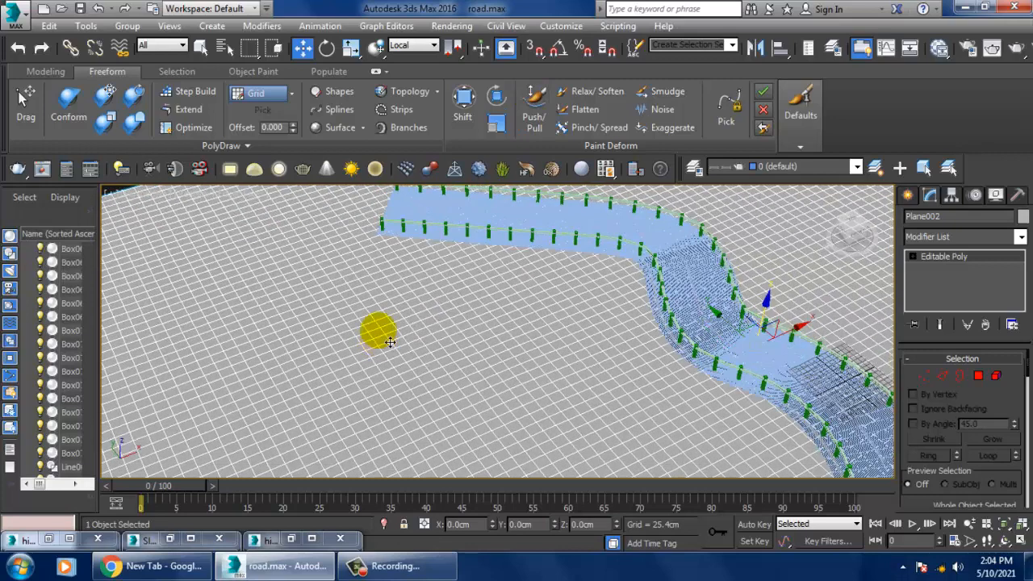
left_click(529, 116)
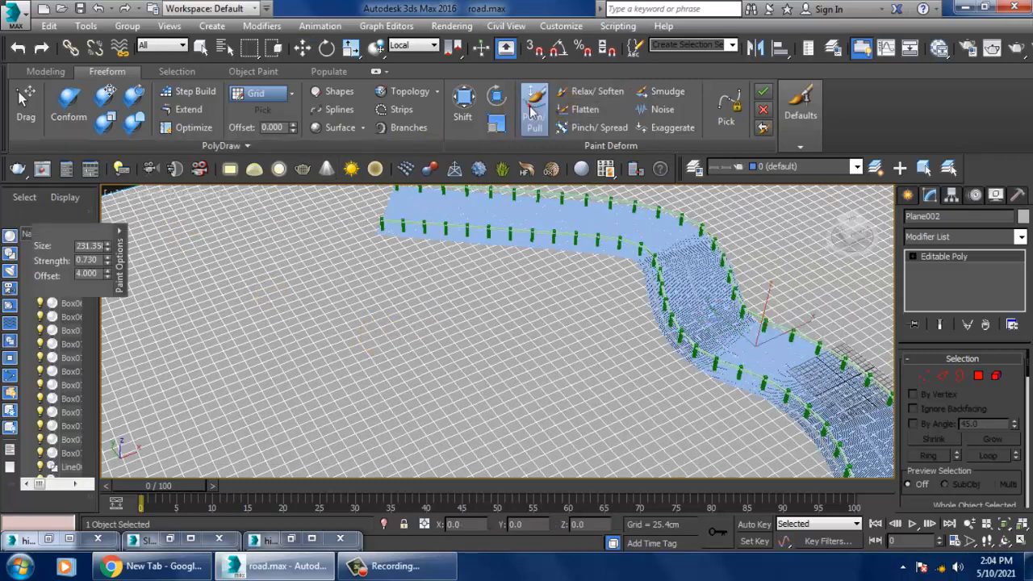
- Try a Push/Pull stroke on the ground with strength 59.53 and undo it
left_click_drag(119, 258, 9, 430)
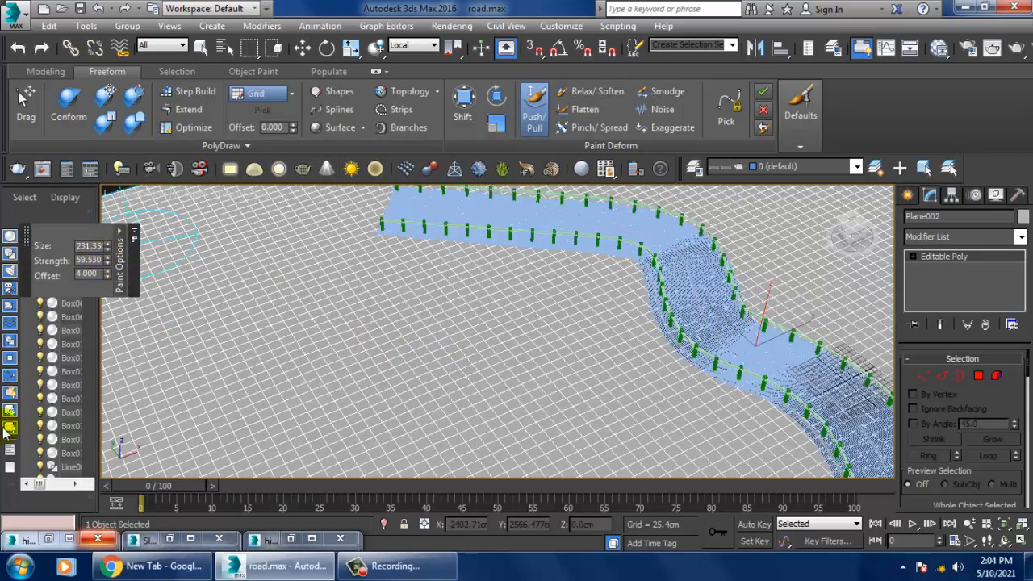
left_click_drag(389, 369, 428, 399)
key("ctrl+z")
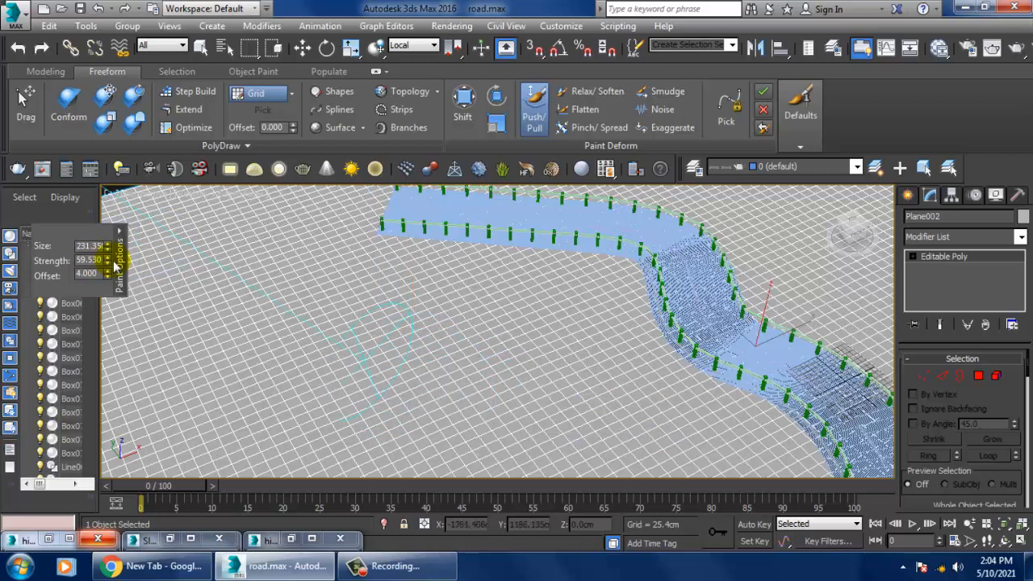
- Reduce the Push/Pull strength to 7.54 and raise gentle mounds in the ground beside the road
left_click_drag(110, 263, 127, 310)
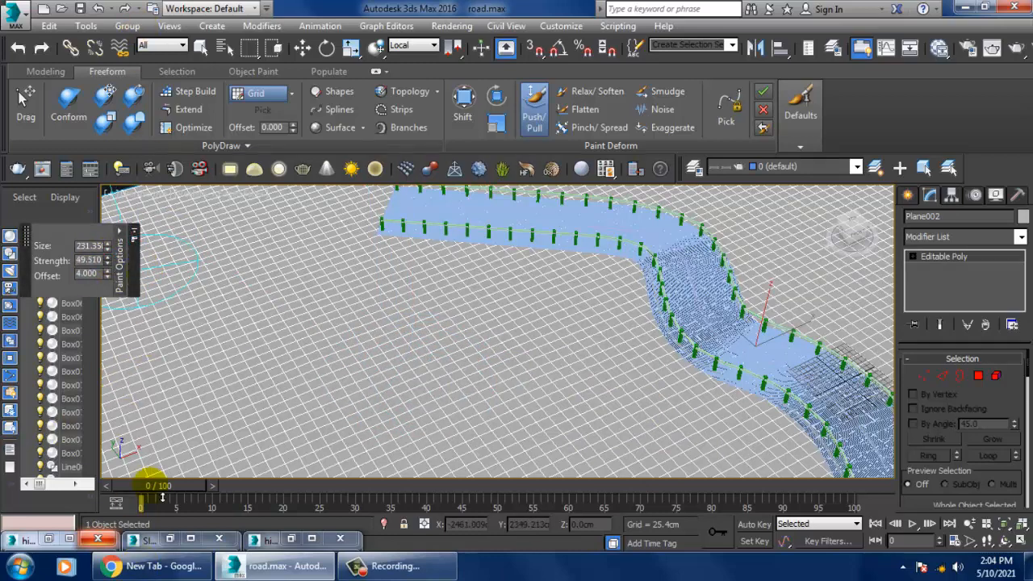
left_click_drag(171, 335, 284, 277)
left_click_drag(336, 84, 314, 203)
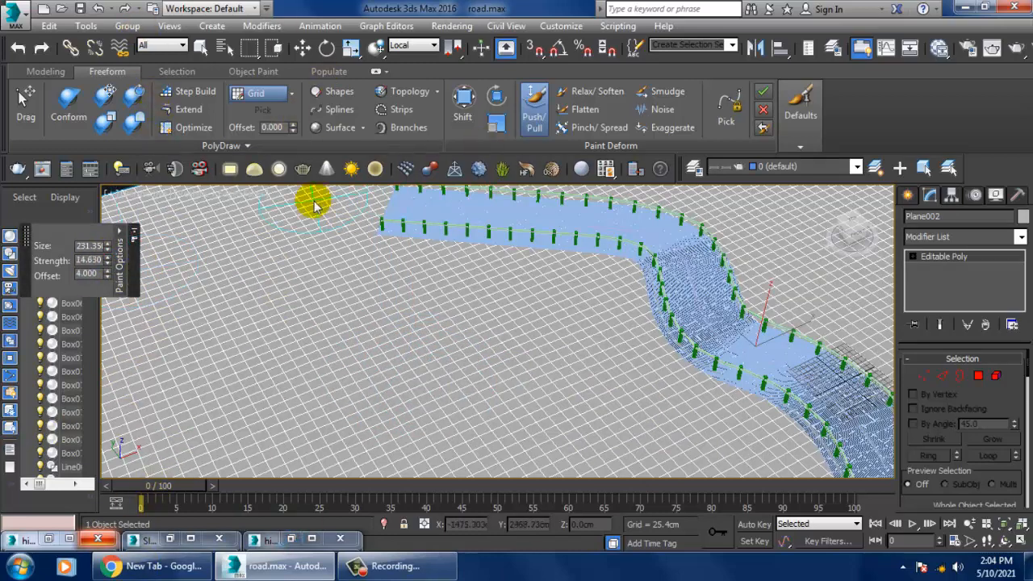
mouse_move(410, 368)
left_mouse_down()
mouse_move(408, 353)
mouse_move(314, 288)
left_mouse_up()
mouse_move(315, 292)
middle_mouse_down("alt")
mouse_move(346, 306)
mouse_move(325, 295)
mouse_move(520, 331)
mouse_move(492, 294)
middle_mouse_up("alt")
scroll(521, 331, "up", 3)
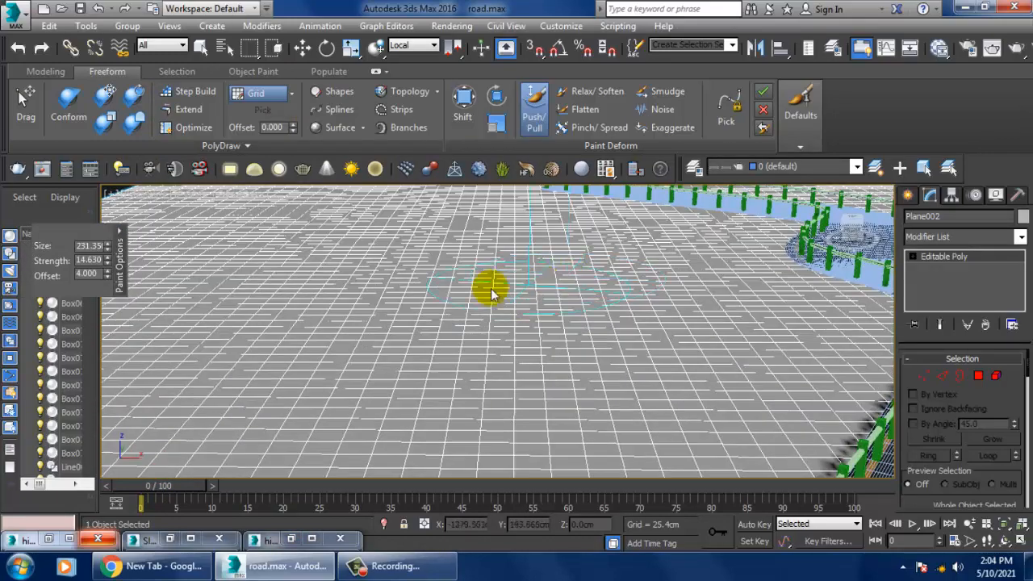
scroll(571, 328, "up", 1)
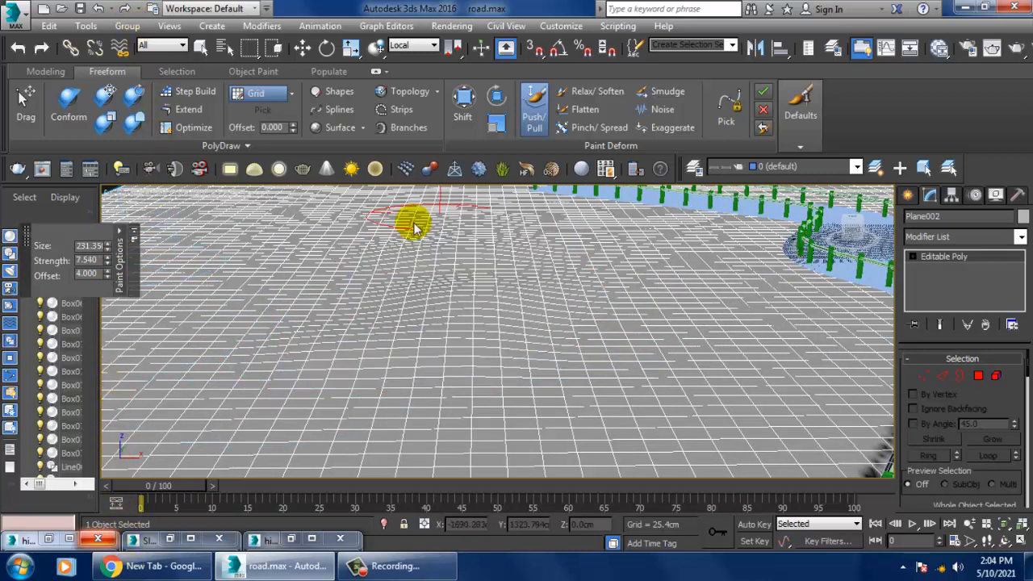
- Extend the raised mounds up to the road's edge and compare the terrain with the highway reference photo
middle_click_drag(415, 223, 514, 428, "alt")
scroll(514, 427, "down", 5)
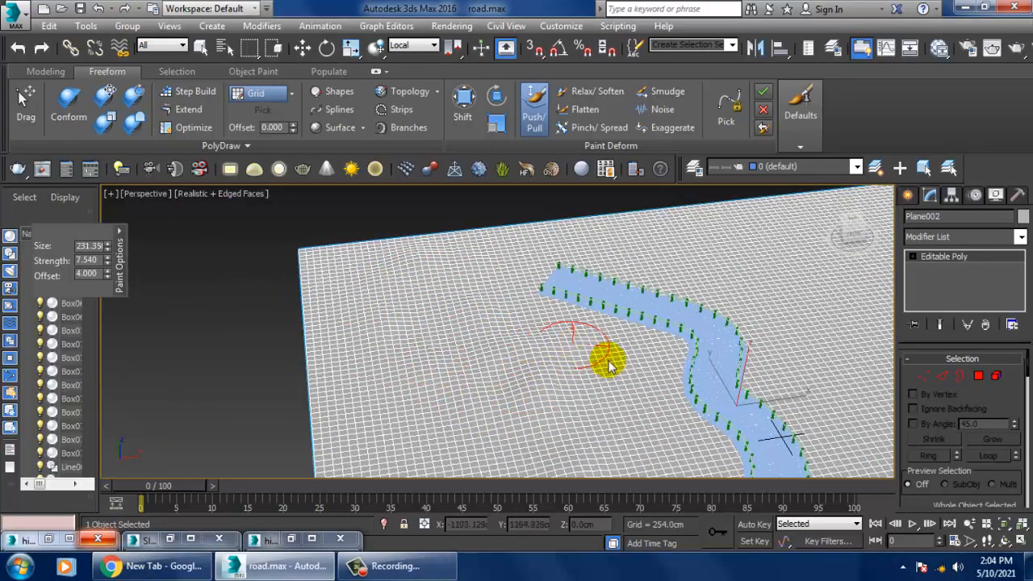
scroll(664, 396, "up", 5)
mouse_move(604, 344)
left_mouse_down()
mouse_move(586, 282)
mouse_move(536, 260)
mouse_move(583, 459)
mouse_move(682, 373)
left_mouse_up()
mouse_move(682, 373)
middle_mouse_down("alt")
mouse_move(647, 344)
mouse_move(689, 327)
mouse_move(551, 377)
middle_mouse_up("alt")
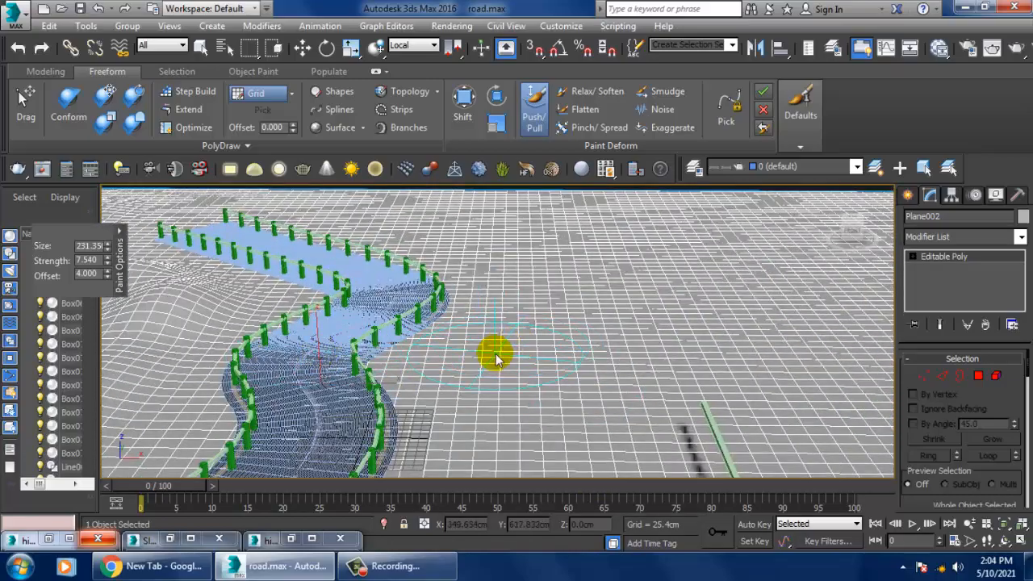
left_click(50, 540)
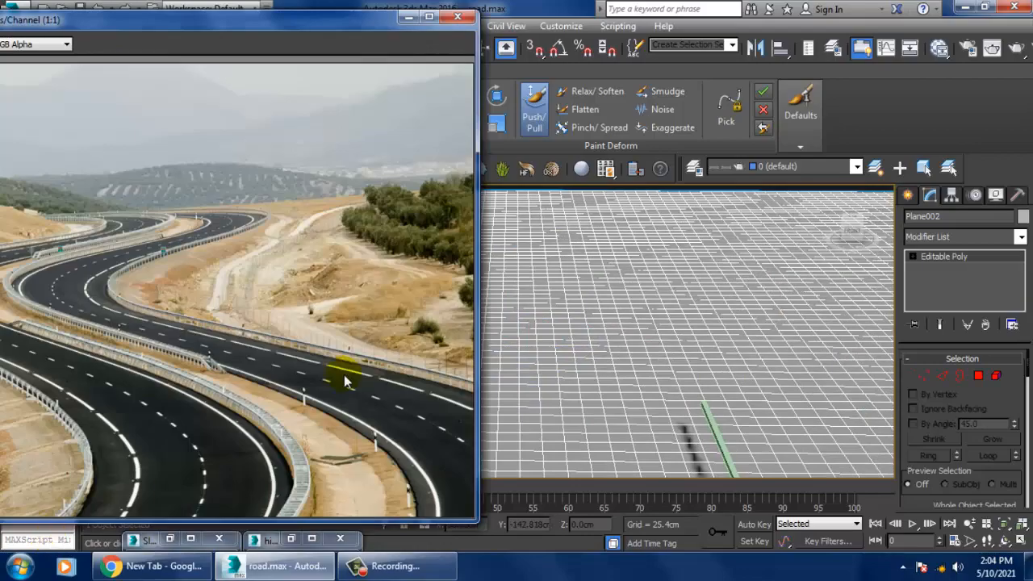
left_click(408, 19)
middle_click_drag(381, 338, 374, 319, "alt")
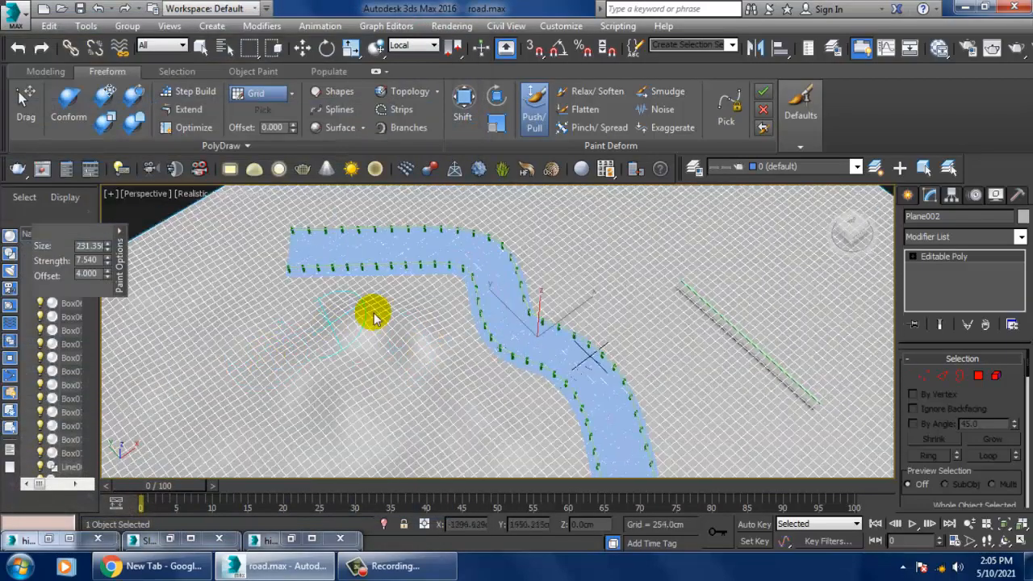
- Activate the Noise Paint Deform brush with size 234.92 and roughen the mounds on the ground plane
left_click(657, 113)
left_click_drag(102, 256, 102, 242)
middle_click_drag(364, 458, 507, 319)
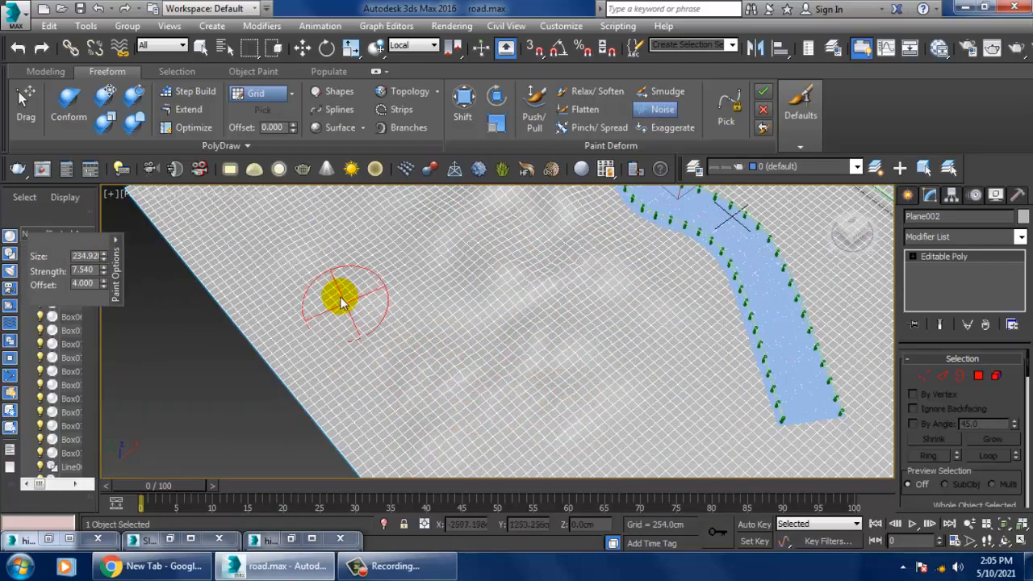
middle_click_drag(512, 346, 514, 292, "alt")
mouse_move(514, 297)
left_mouse_down()
mouse_move(710, 415)
mouse_move(699, 429)
mouse_move(615, 249)
mouse_move(692, 290)
left_mouse_up()
mouse_move(680, 287)
middle_mouse_down("alt")
mouse_move(640, 269)
mouse_move(653, 382)
middle_mouse_up("alt")
- Paint more noise across the slopes between the mounds and the road's edge
scroll(653, 382, "up", 3)
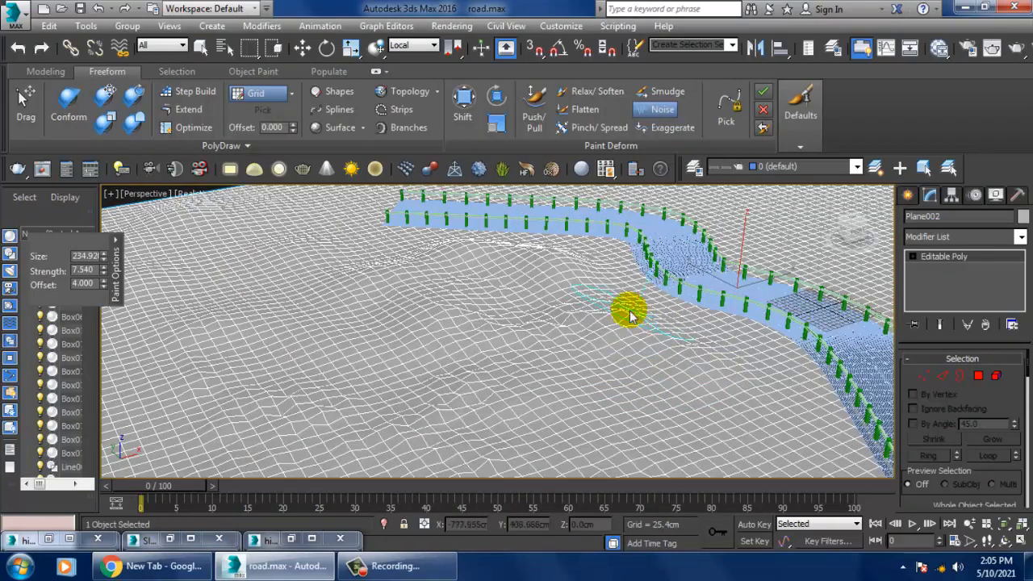
mouse_move(549, 278)
left_mouse_down()
mouse_move(327, 290)
mouse_move(231, 260)
mouse_move(201, 396)
mouse_move(307, 492)
mouse_move(376, 461)
left_mouse_up()
middle_click_drag(338, 399, 323, 364)
mouse_move(459, 328)
left_mouse_down()
mouse_move(470, 249)
mouse_move(413, 234)
mouse_move(258, 277)
mouse_move(247, 364)
mouse_move(364, 431)
mouse_move(237, 228)
mouse_move(599, 307)
mouse_move(657, 337)
mouse_move(747, 316)
left_mouse_up()
- Exit the Noise brush and give the ground plane a pale sand object colour
key("w")
left_click(1024, 217)
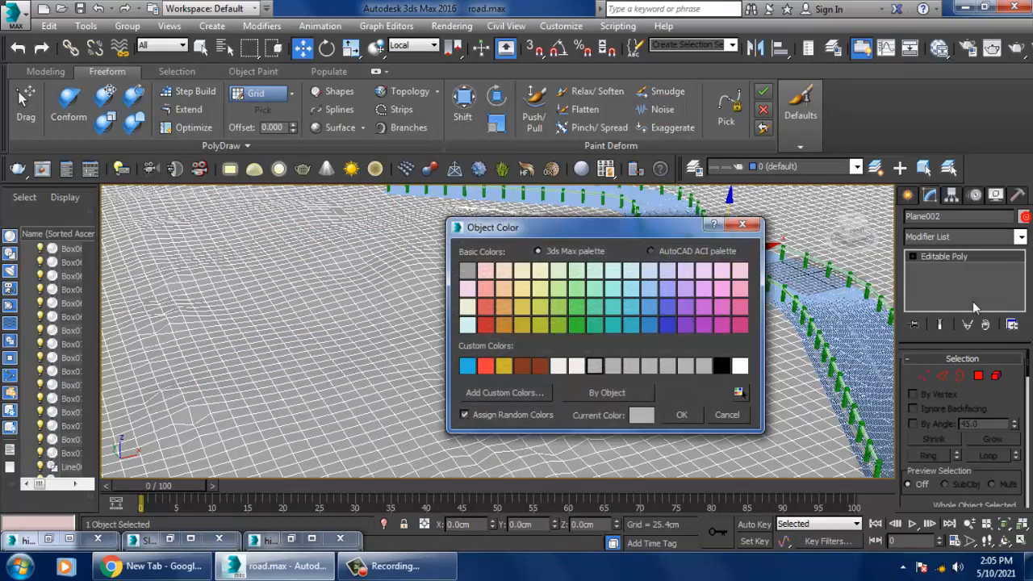
left_click(677, 417)
scroll(673, 365, "down", 2)
middle_click_drag(673, 364, 548, 342)
scroll(565, 418, "up", 5)
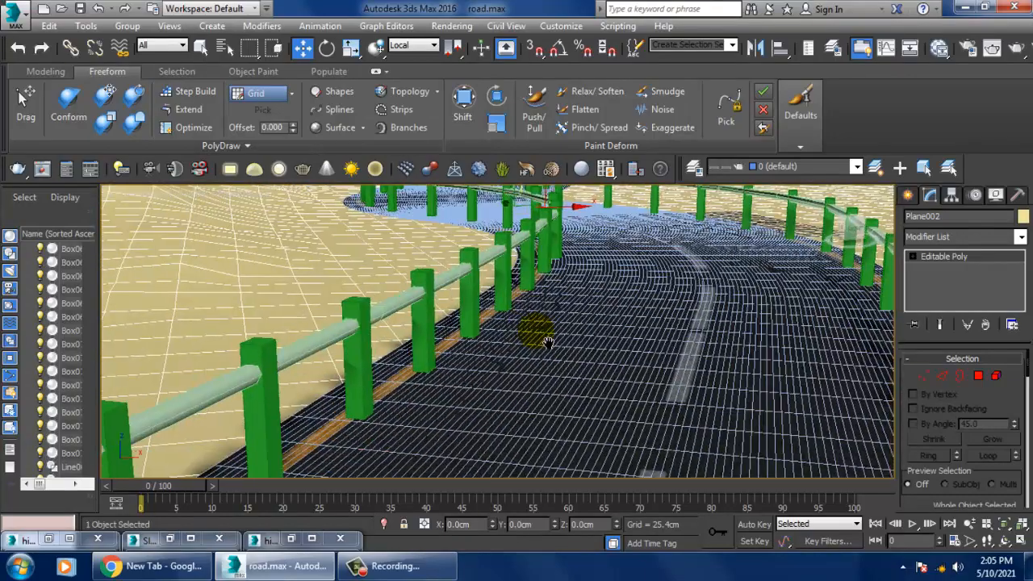
scroll(547, 342, "down", 8)
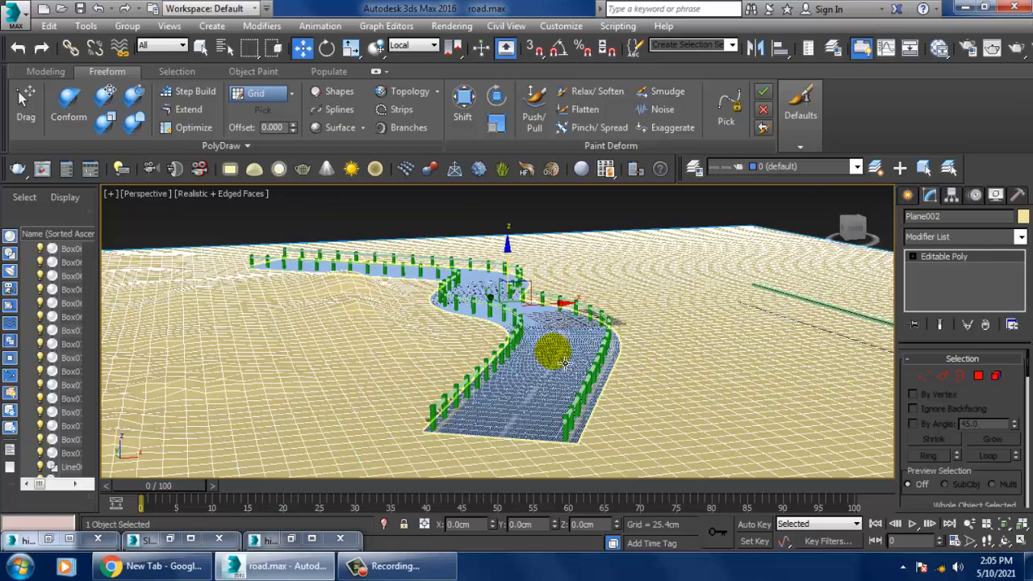
- Select the road with its guardrails in the maximised Top view and set the reference coordinate system to View
left_click(909, 195)
key("alt+w")
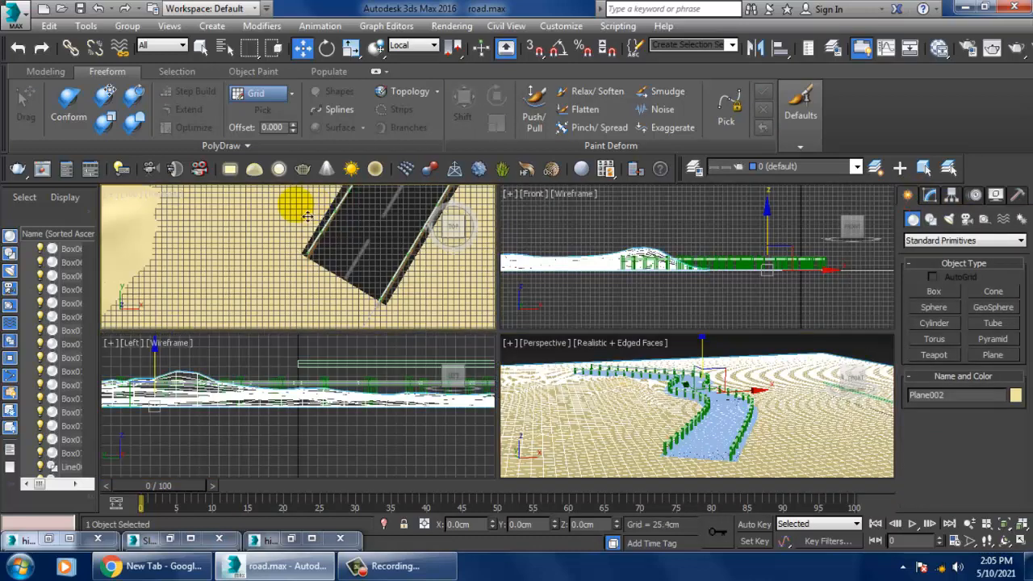
key("alt+w")
scroll(503, 266, "up", 4)
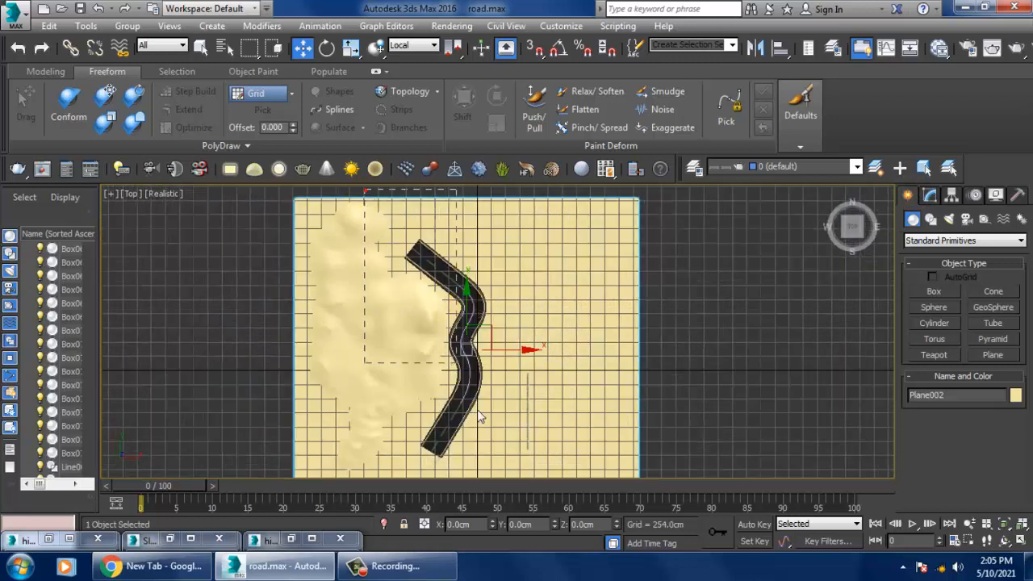
left_click_drag(516, 478, 517, 478)
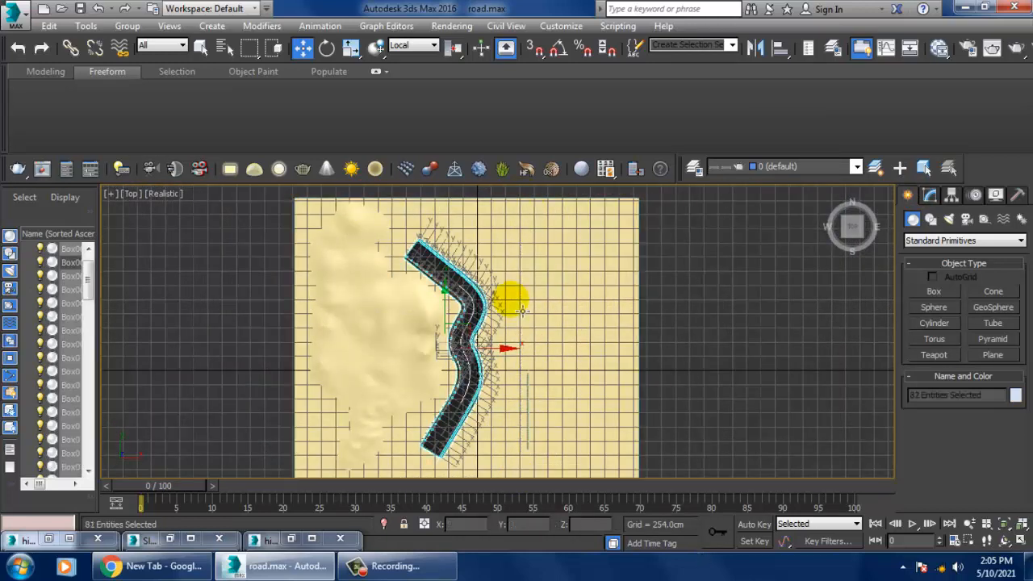
left_click(482, 368, "alt")
scroll(483, 367, "up", 3)
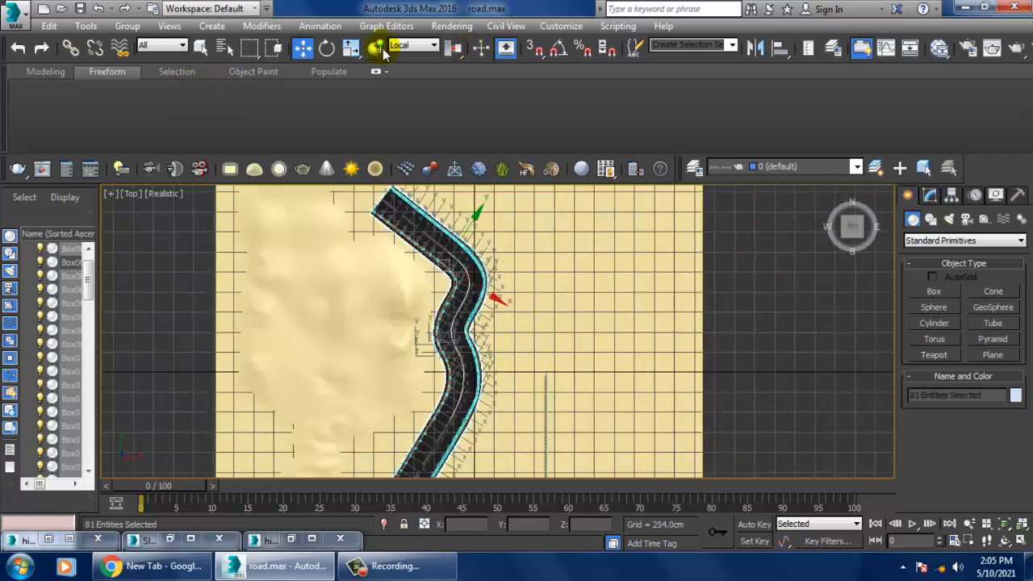
left_click(420, 45)
left_click(398, 59)
left_click(492, 334)
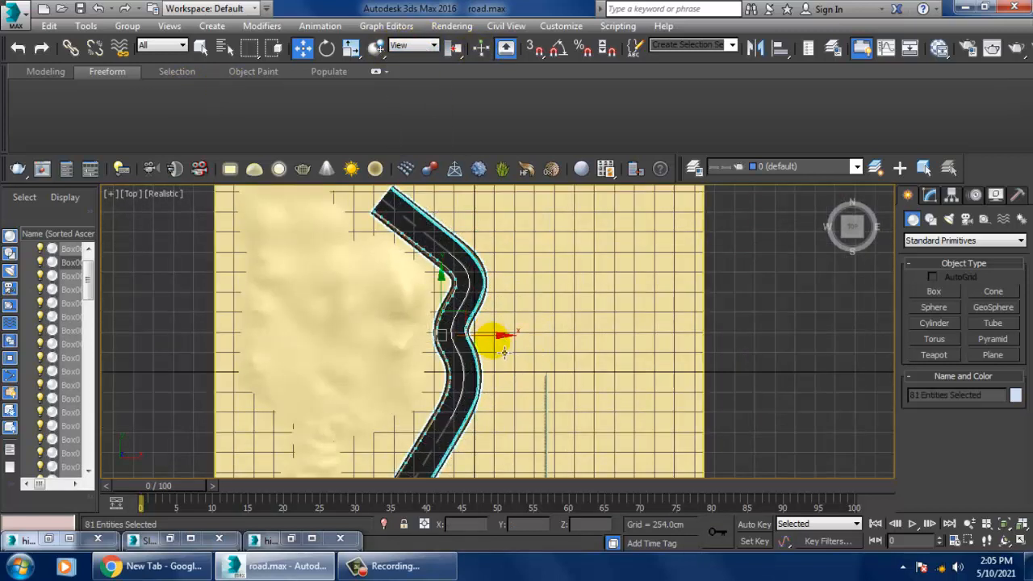
left_click(587, 340)
left_click_drag(644, 341, 683, 342, "shift")
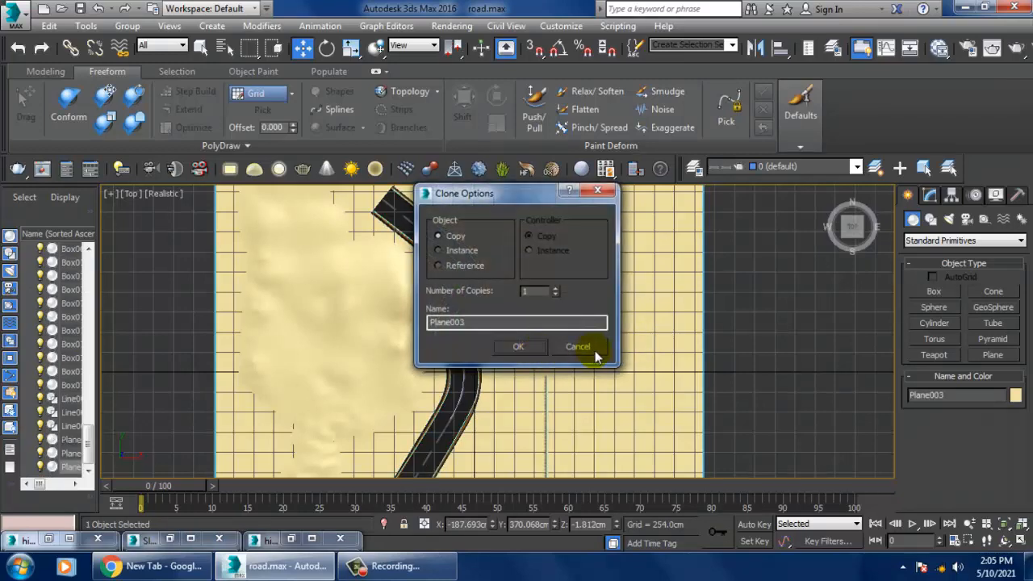
left_click(595, 350)
left_click_drag(575, 357, 591, 356, "shift")
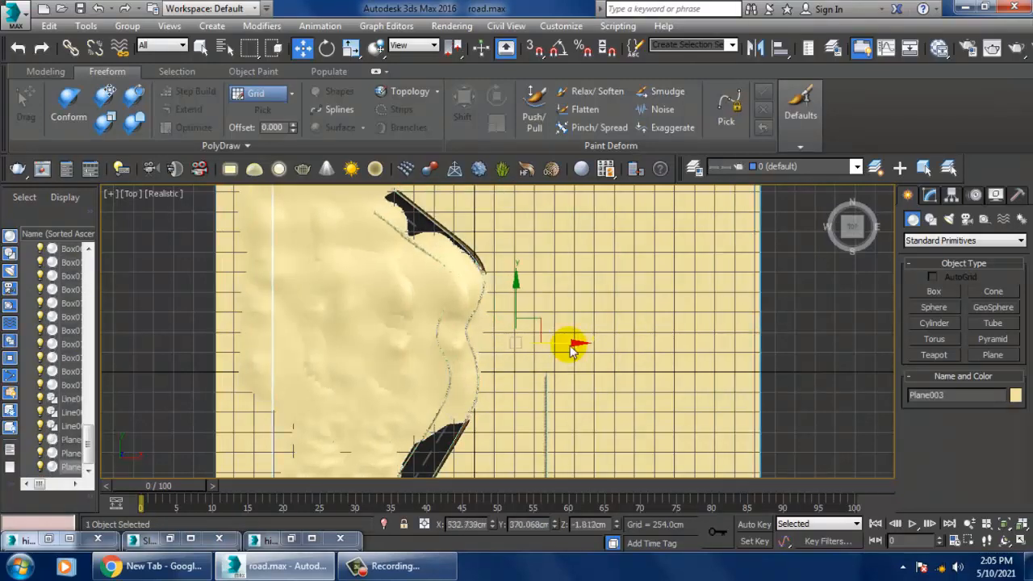
left_click(576, 346)
- Select the road and its guardrails without the ground plane and the separate straight rail, and clone them as one Copy alongside the original
scroll(565, 346, "down", 3)
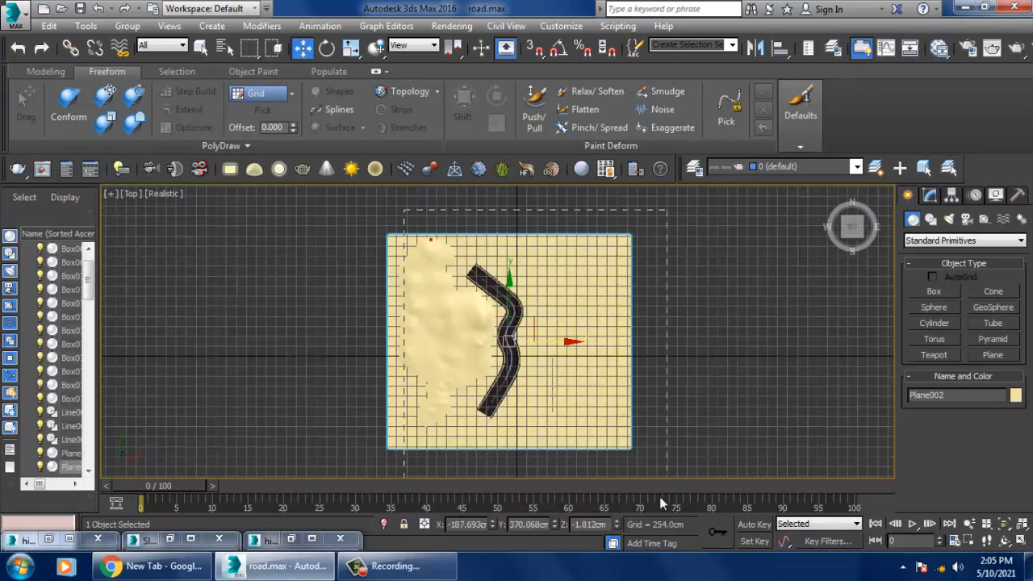
left_click_drag(659, 496, 656, 489)
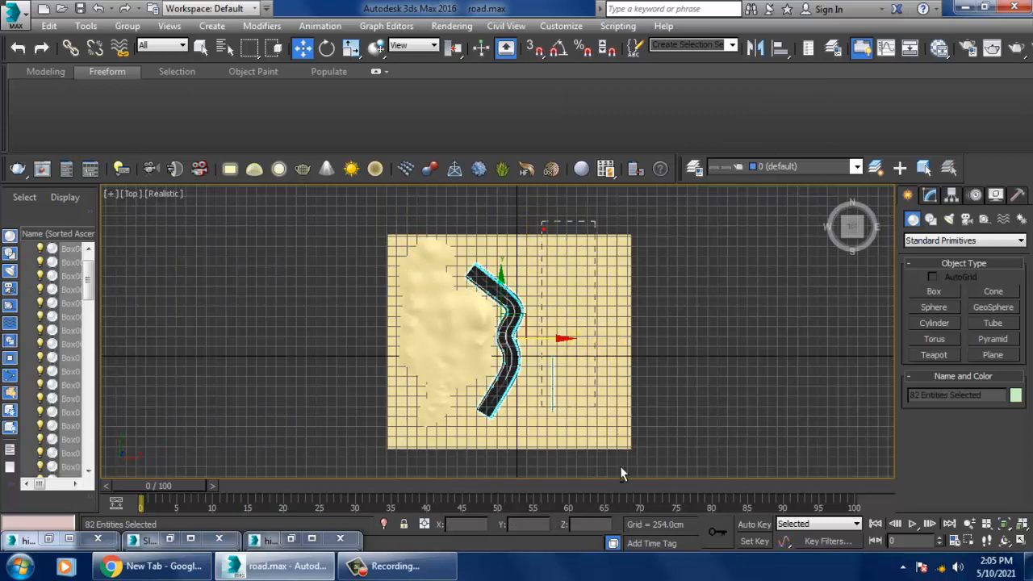
scroll(575, 337, "up", 2)
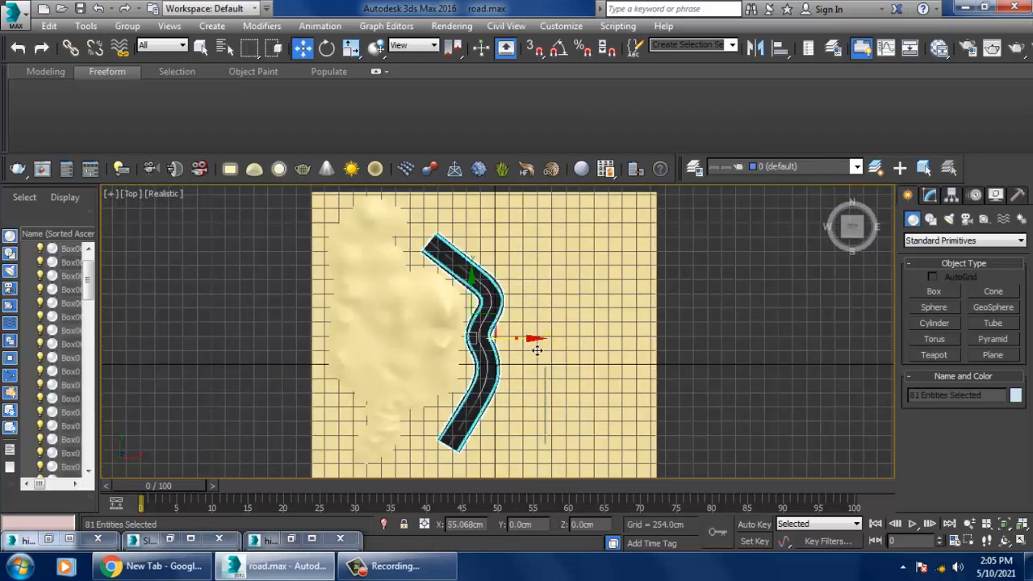
left_click_drag(535, 345, 576, 350, "shift")
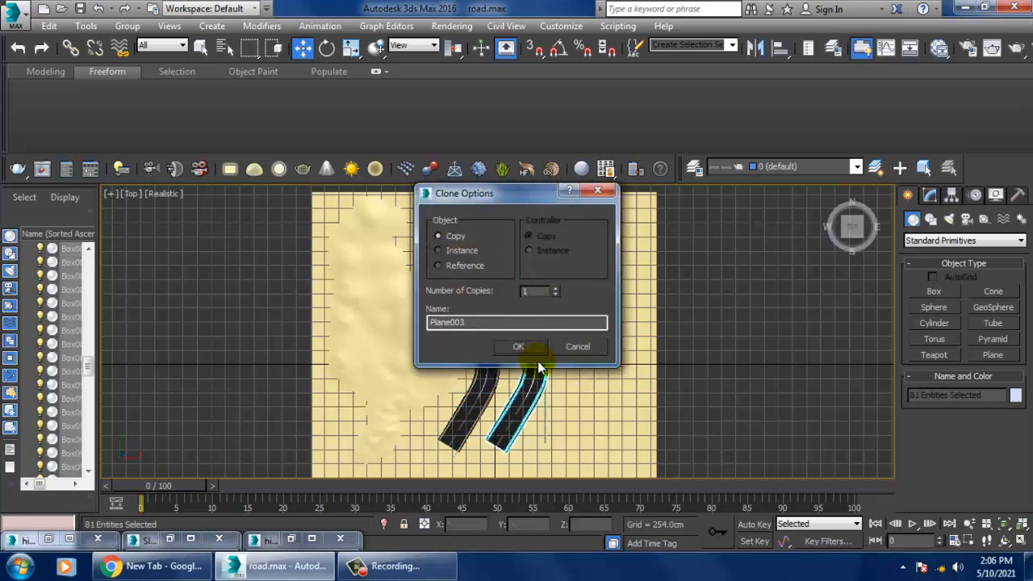
left_click(518, 351)
- Select the copied road surface, show its Path Deform settings and restrict the selection filter to Shapes
scroll(528, 282, "up", 10)
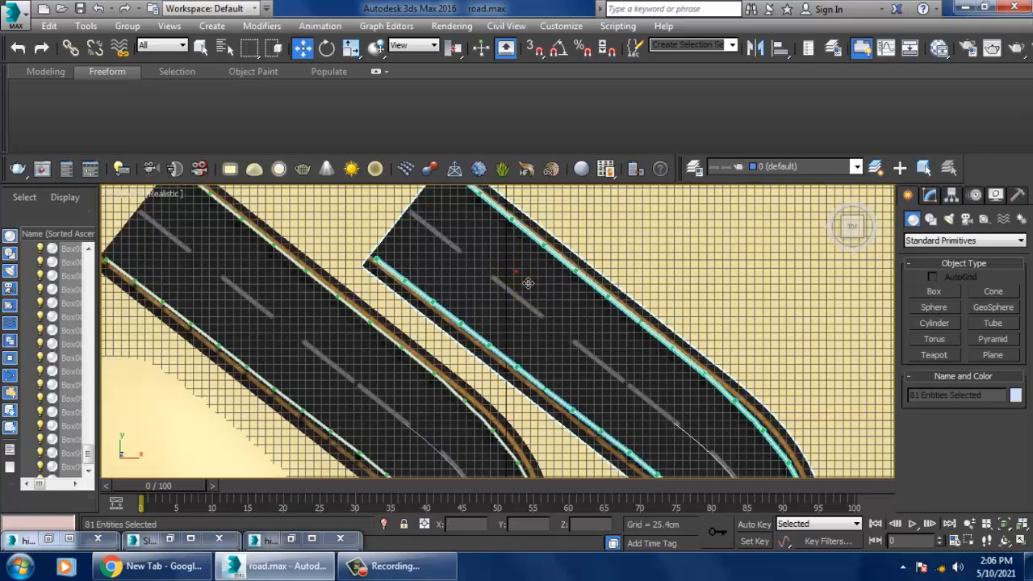
scroll(528, 282, "down", 4)
left_click(623, 343)
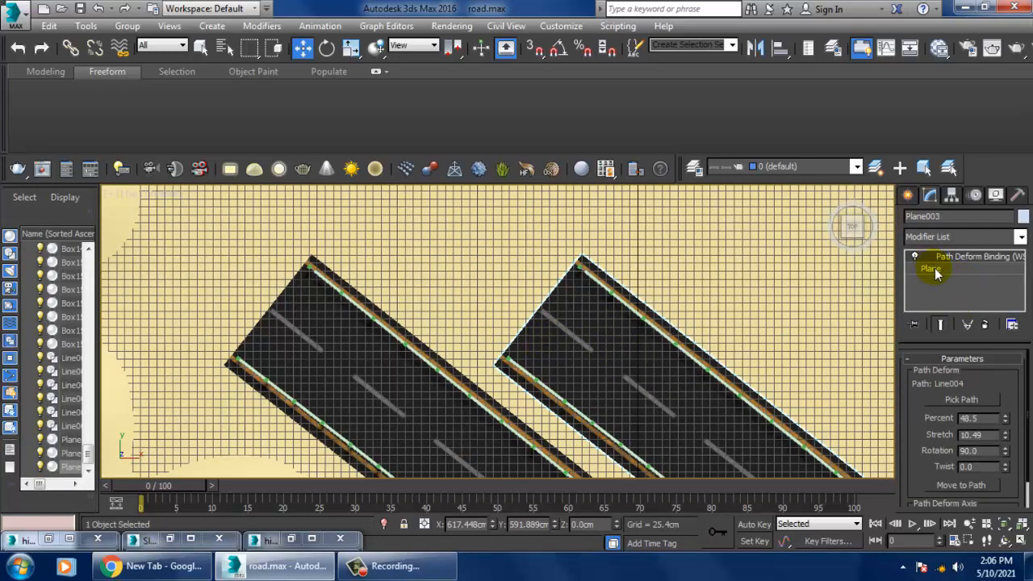
middle_click_drag(670, 335, 648, 289)
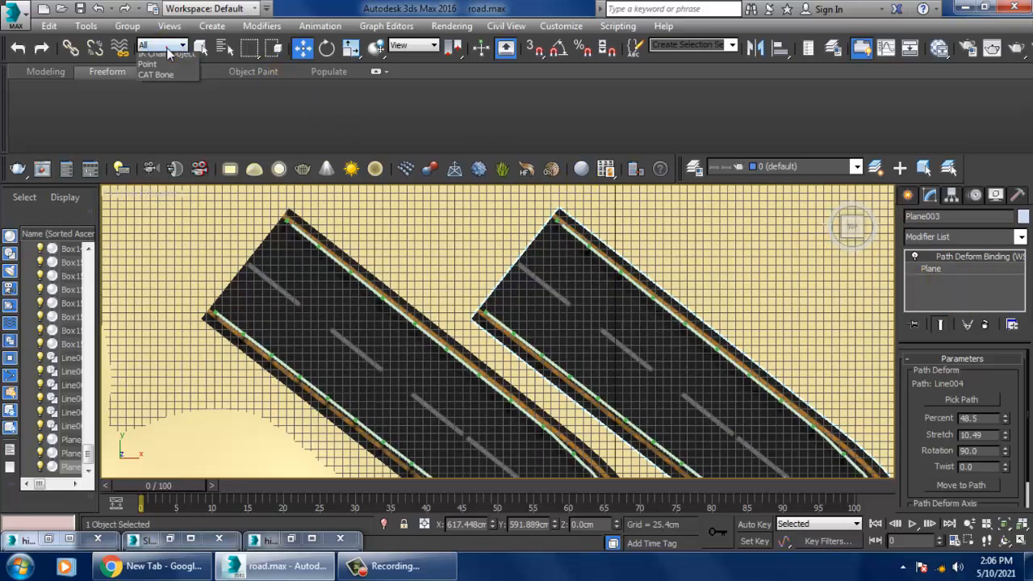
left_click(167, 81)
left_click(167, 82)
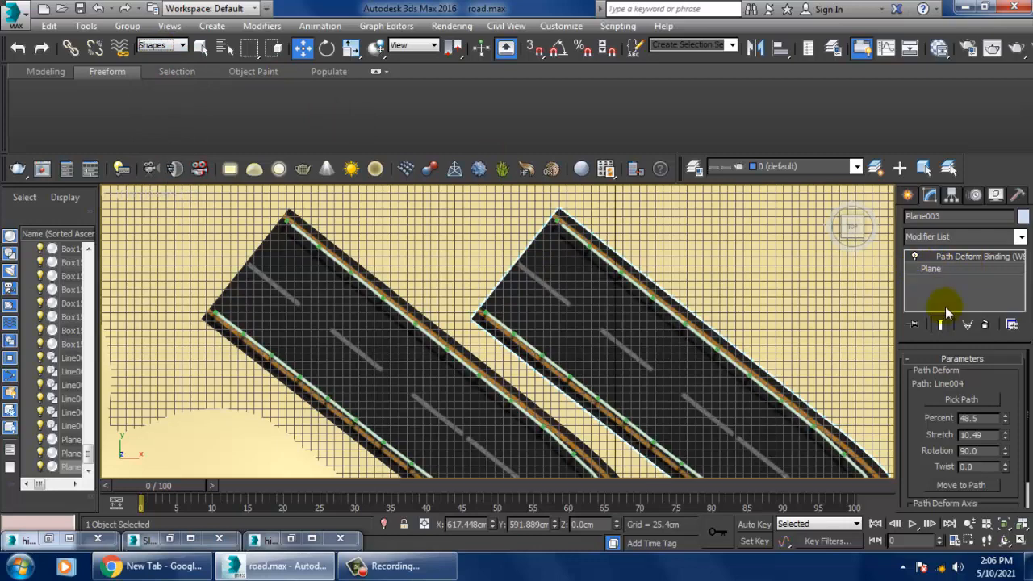
- Switch the Top view to wireframe and try to select the path spline inside the copied road
key("F3")
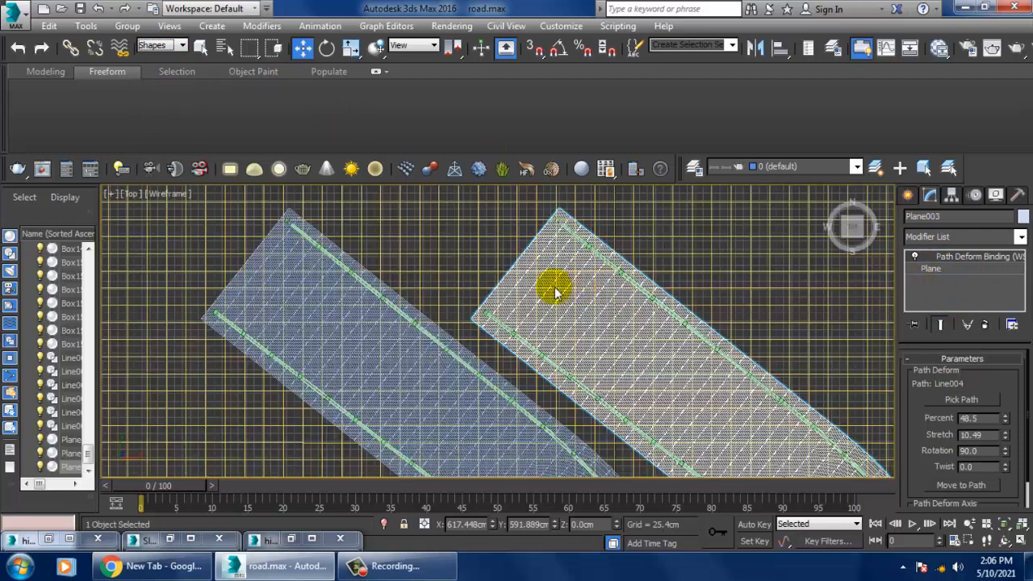
left_click_drag(578, 297, 583, 308)
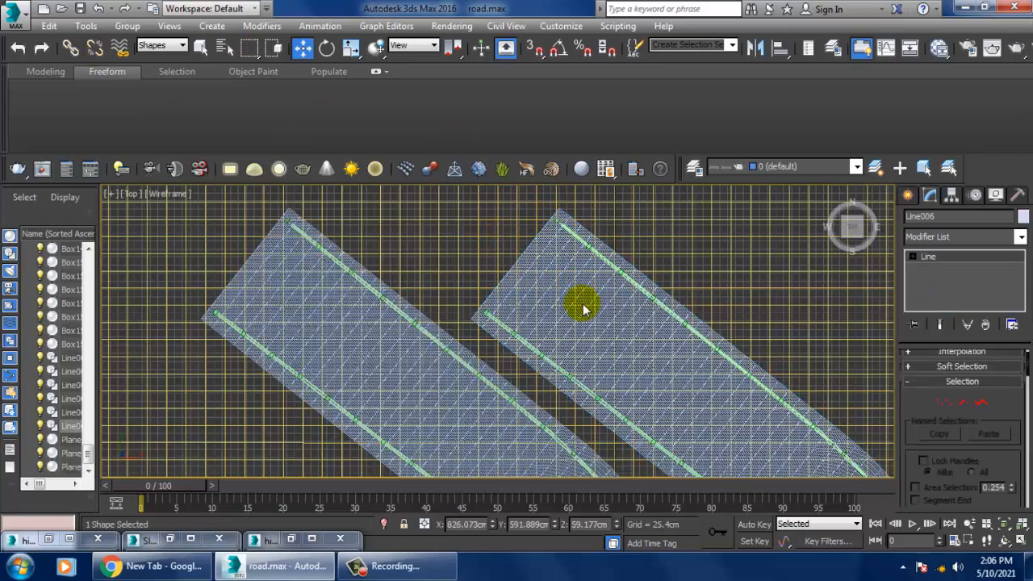
middle_click_drag(584, 308, 533, 194)
scroll(565, 255, "down", 3)
middle_click_drag(590, 261, 581, 235)
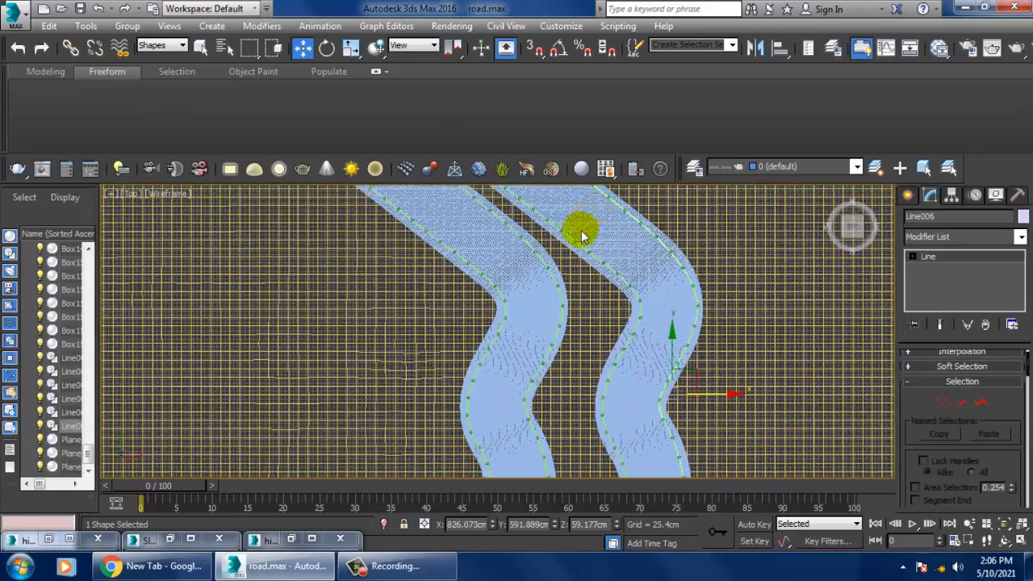
scroll(654, 287, "down", 2)
middle_click_drag(654, 288, 678, 392)
middle_click_drag(621, 332, 599, 327)
scroll(581, 309, "down", 4)
scroll(598, 323, "up", 8)
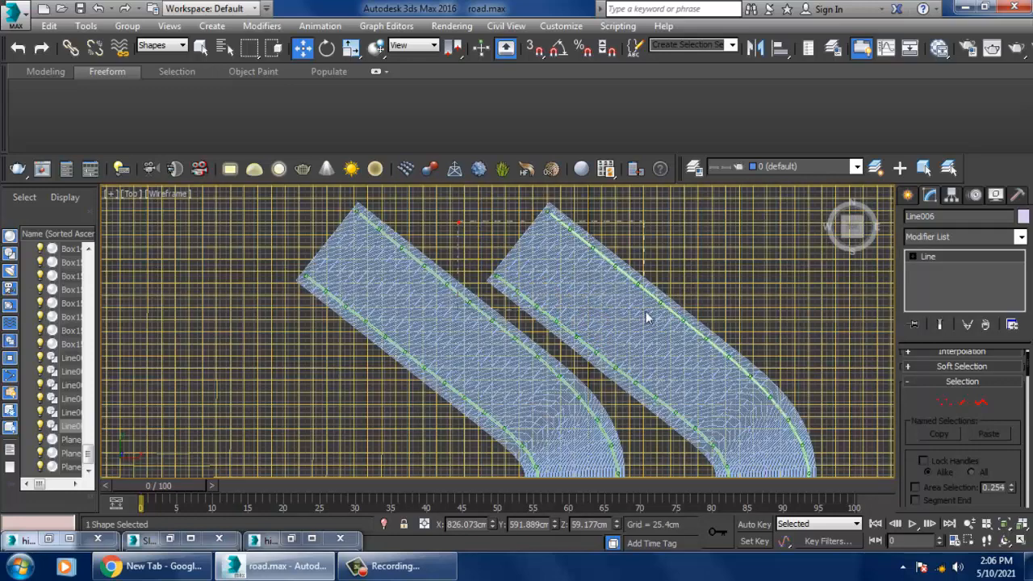
left_click_drag(645, 312, 646, 312)
left_click_drag(467, 207, 556, 249)
middle_click_drag(544, 248, 555, 290)
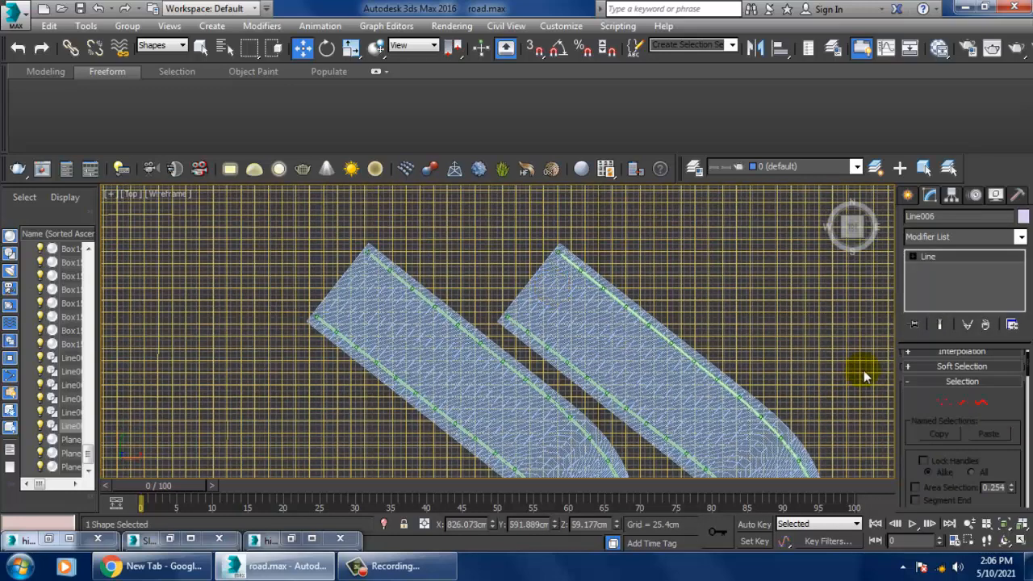
left_click(912, 256)
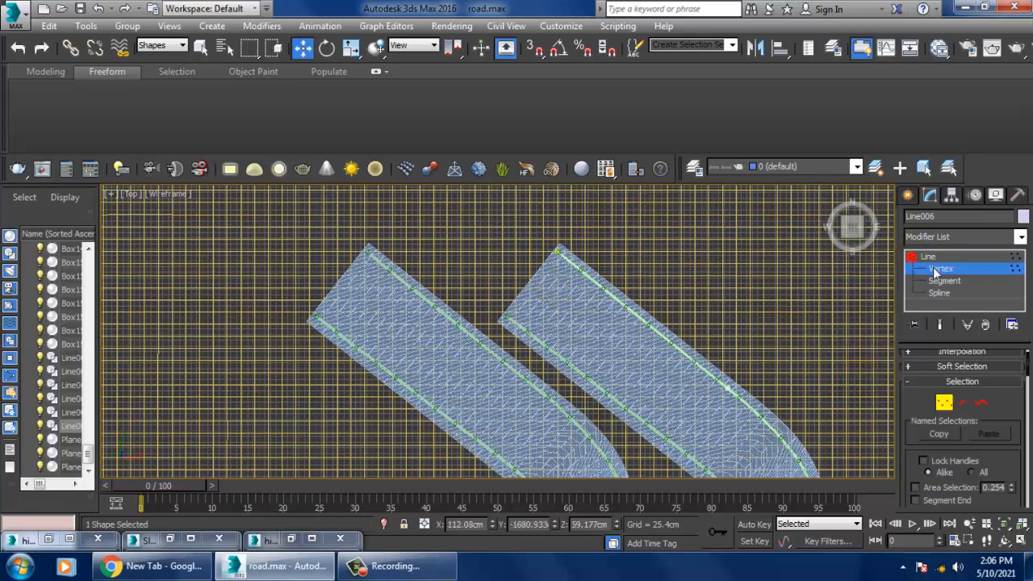
scroll(547, 279, "down", 2)
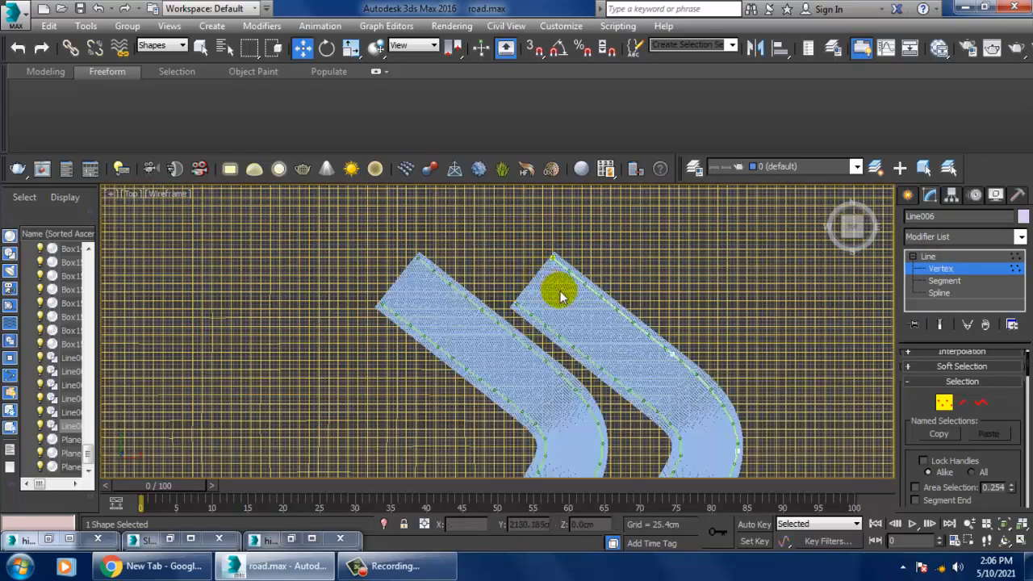
middle_click_drag(560, 296, 559, 263)
left_click(928, 256)
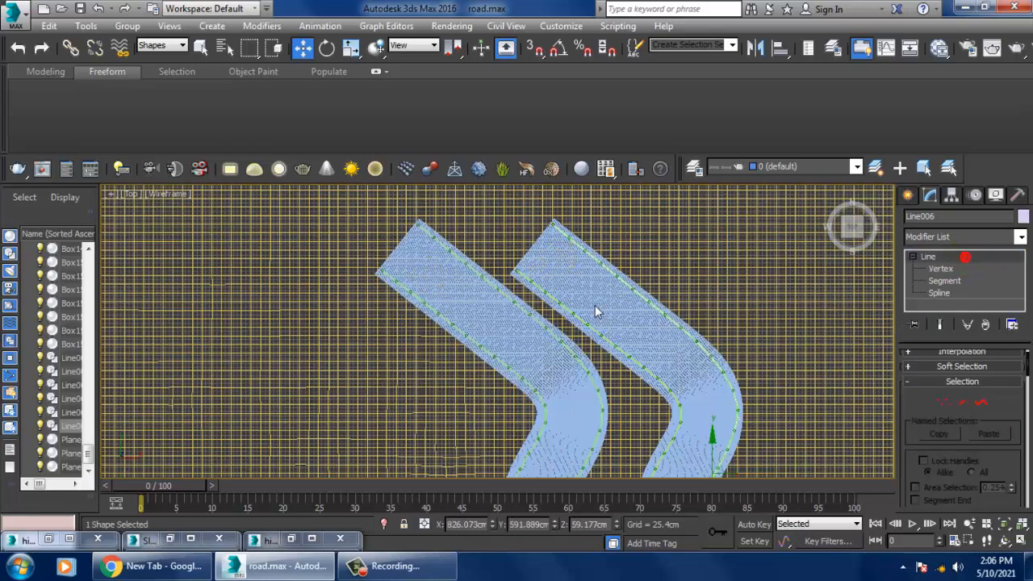
- Examine the copied road along its length for the spline that drives its Path Deform
scroll(646, 355, "up", 3)
left_click(697, 333)
scroll(570, 253, "down", 6)
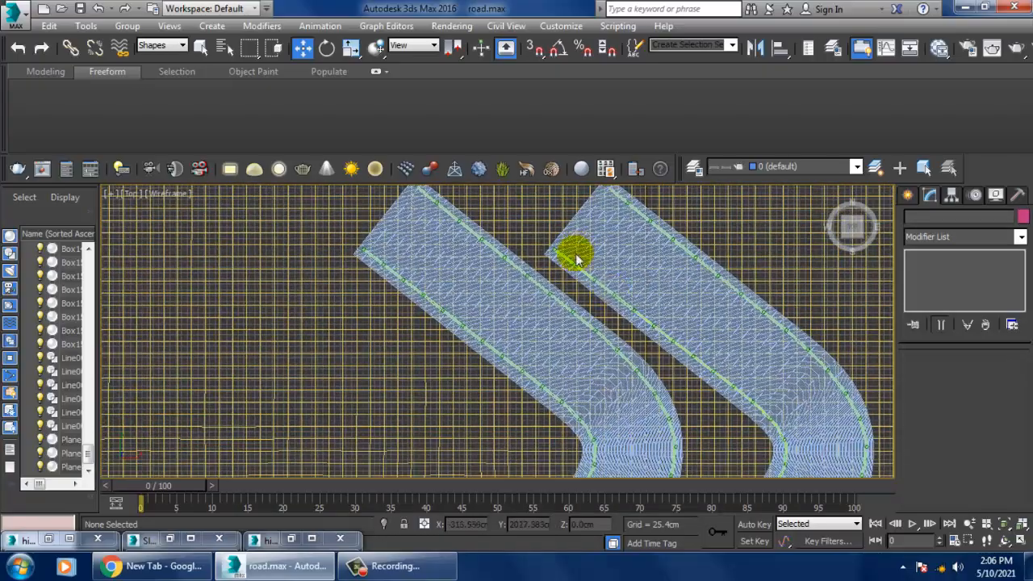
mouse_move(691, 391)
middle_mouse_down()
mouse_move(654, 283)
mouse_move(703, 404)
middle_mouse_up()
scroll(695, 308, "down", 2)
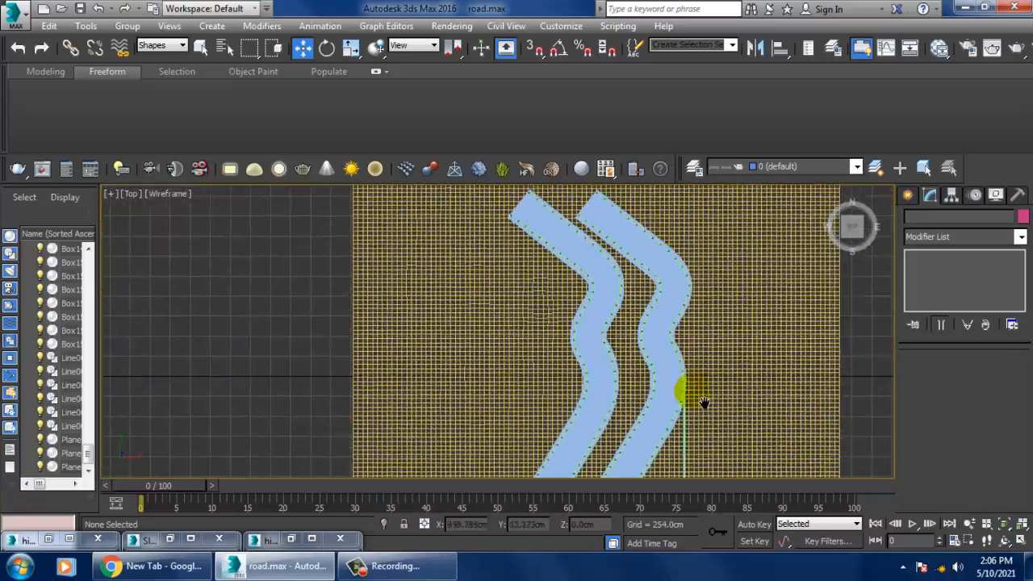
scroll(652, 331, "up", 6)
middle_click_drag(642, 266, 720, 406)
middle_click_drag(665, 301, 708, 385)
scroll(675, 347, "up", 3)
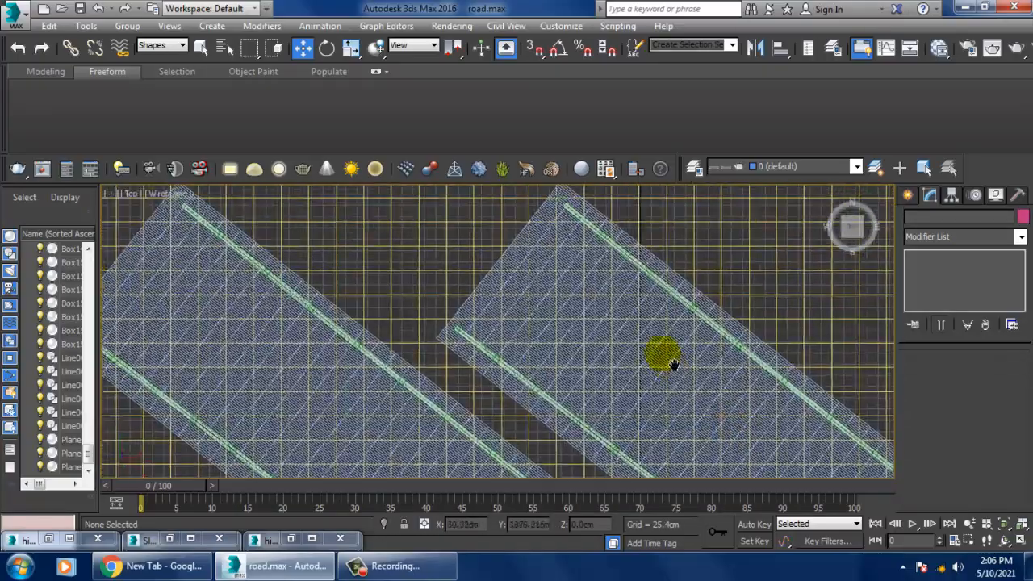
left_click(608, 342)
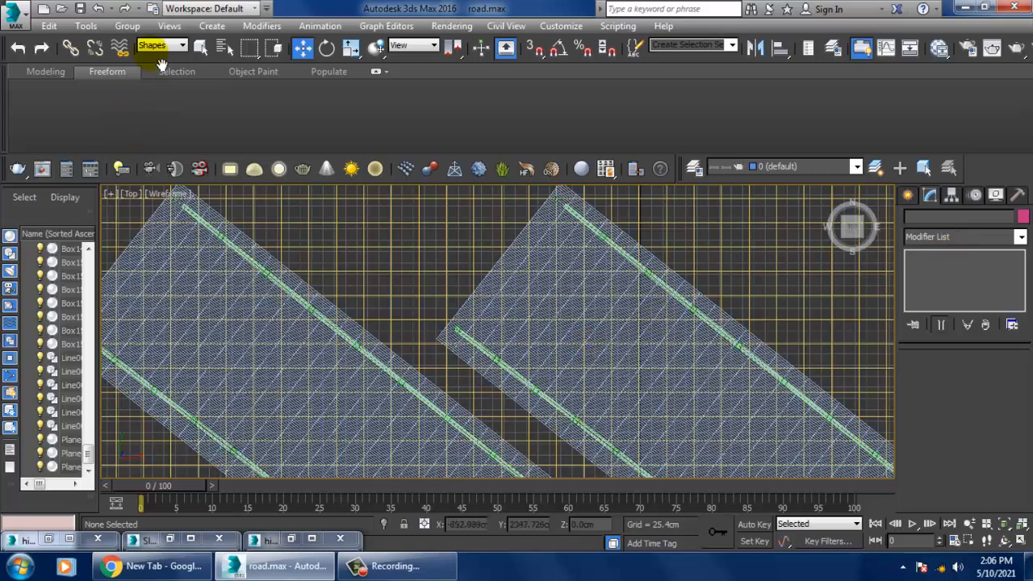
- With the selection filter set to All, disable the copied road's Path Deform binding and select the path line it follows
left_click(162, 46)
left_click(158, 63)
left_click(645, 334)
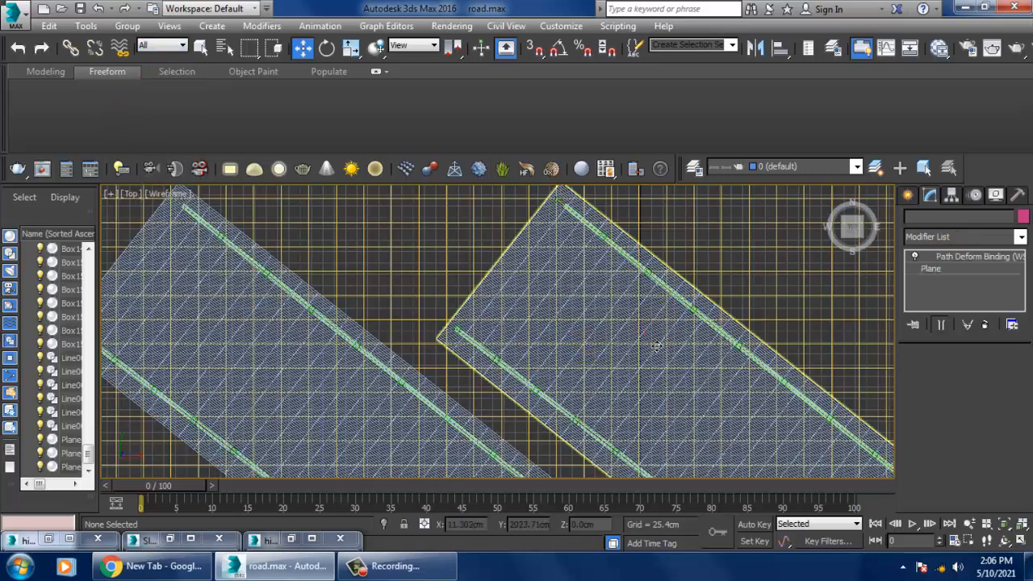
left_click(912, 255)
scroll(615, 282, "down", 4)
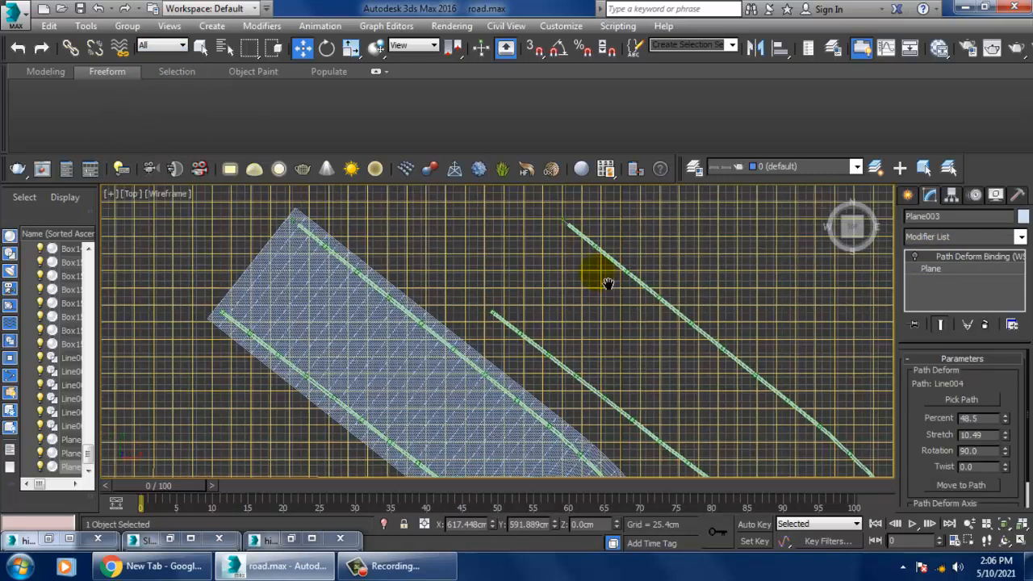
middle_click_drag(675, 374, 610, 328)
scroll(638, 355, "down", 2)
left_click(681, 380)
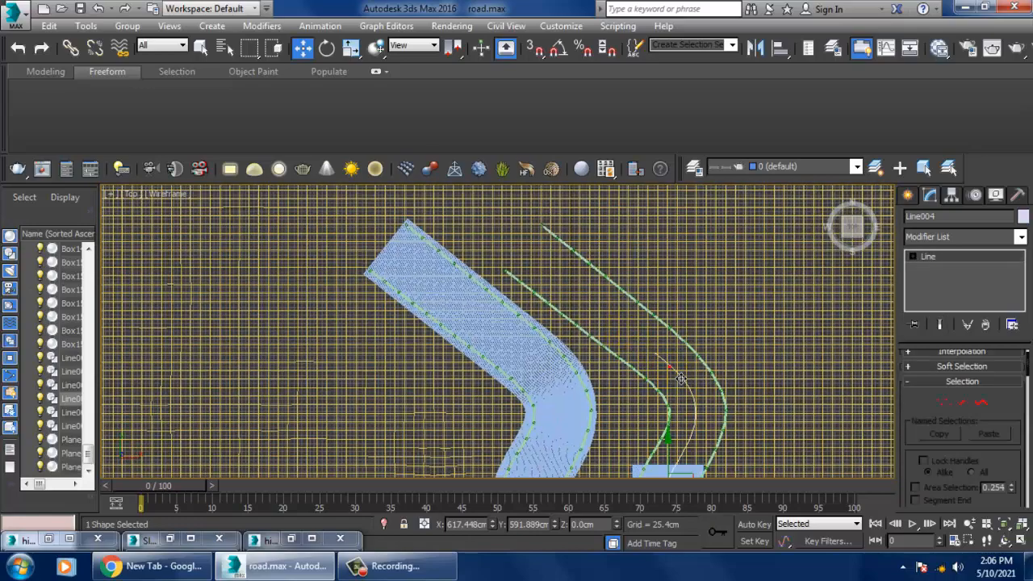
scroll(703, 362, "up", 2)
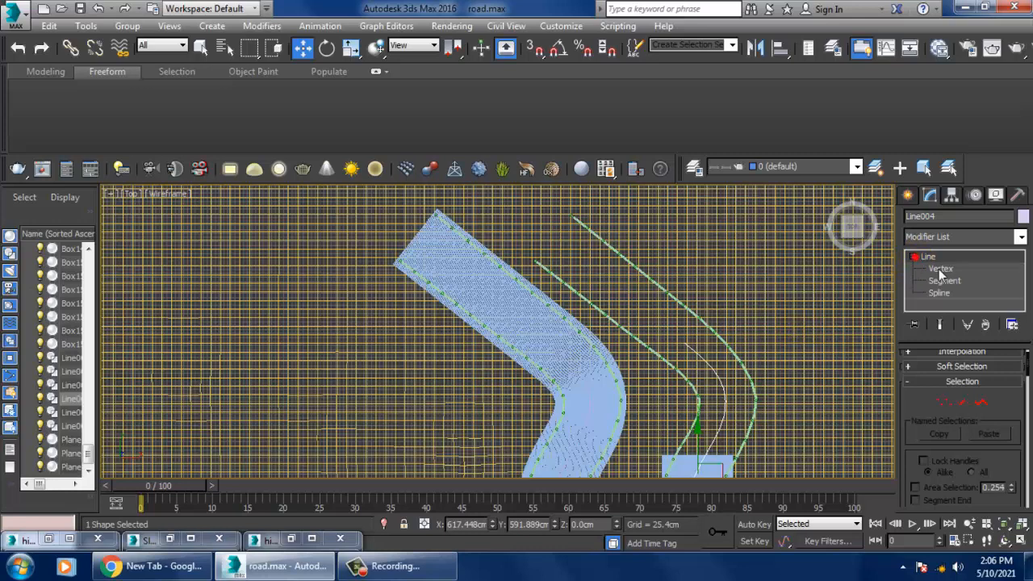
left_click(940, 269)
middle_click_drag(718, 336, 729, 388)
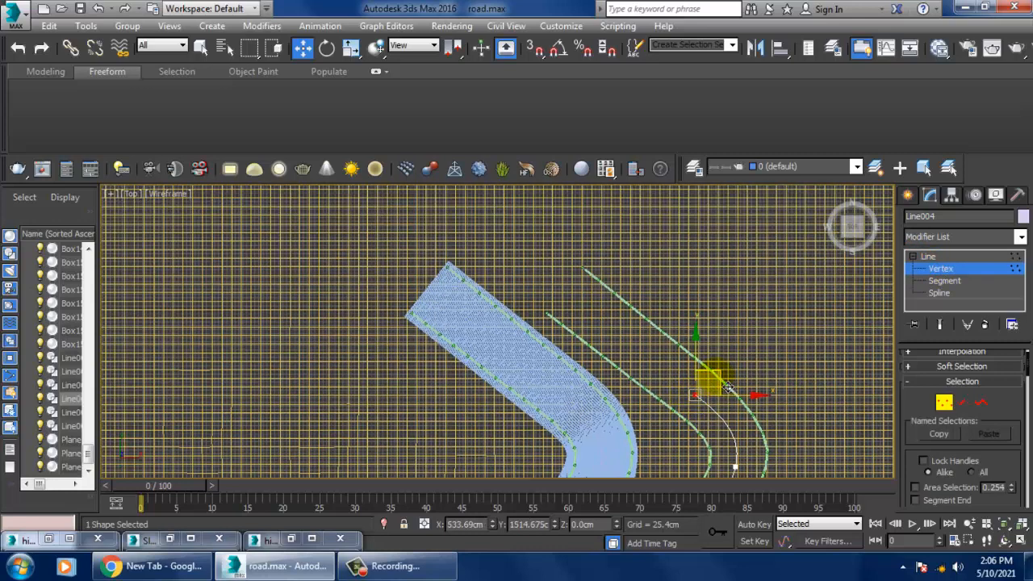
key("ctrl+z")
left_click(949, 259)
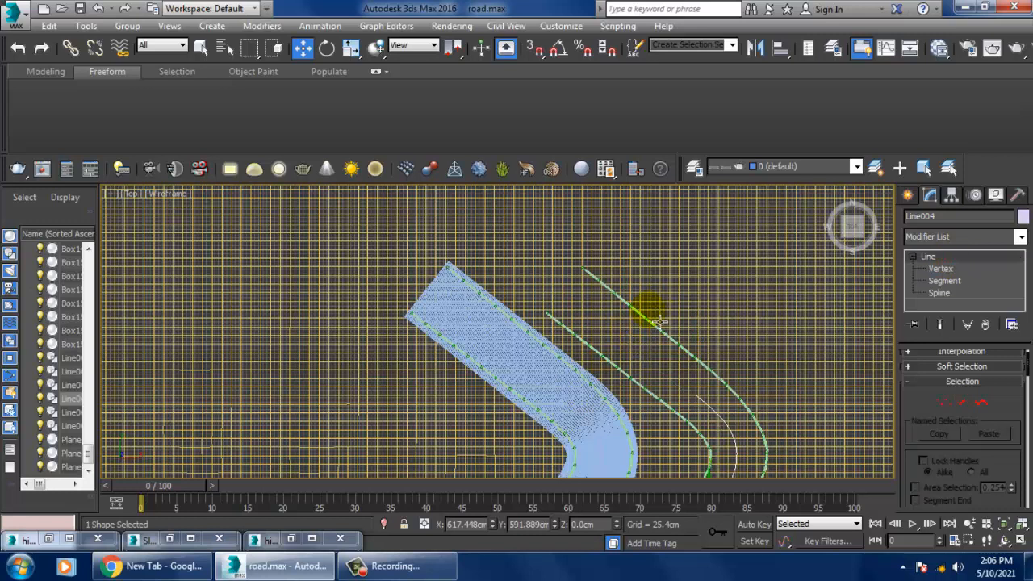
left_click(655, 337)
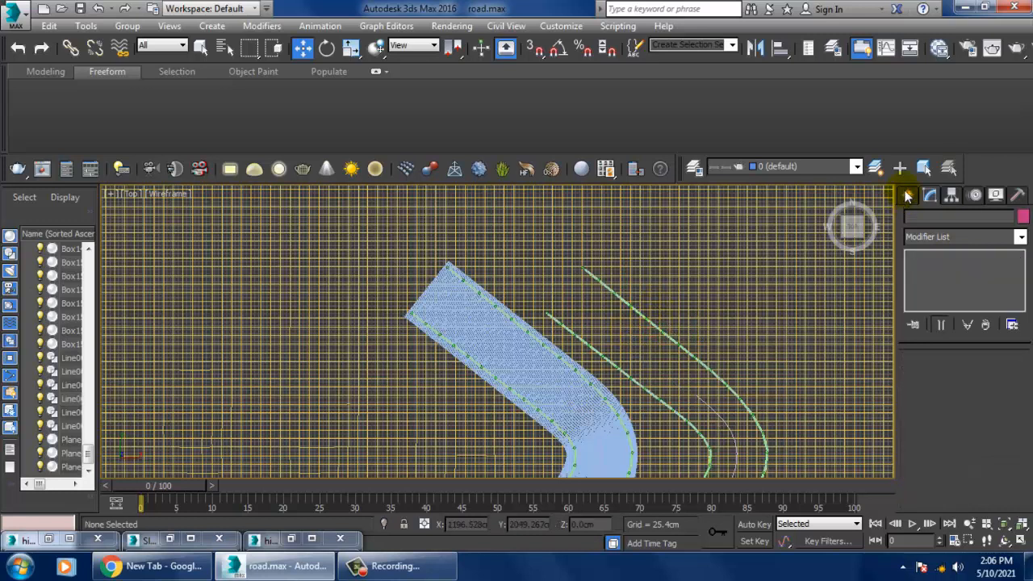
left_click(907, 196)
left_click(655, 364)
left_click(737, 393)
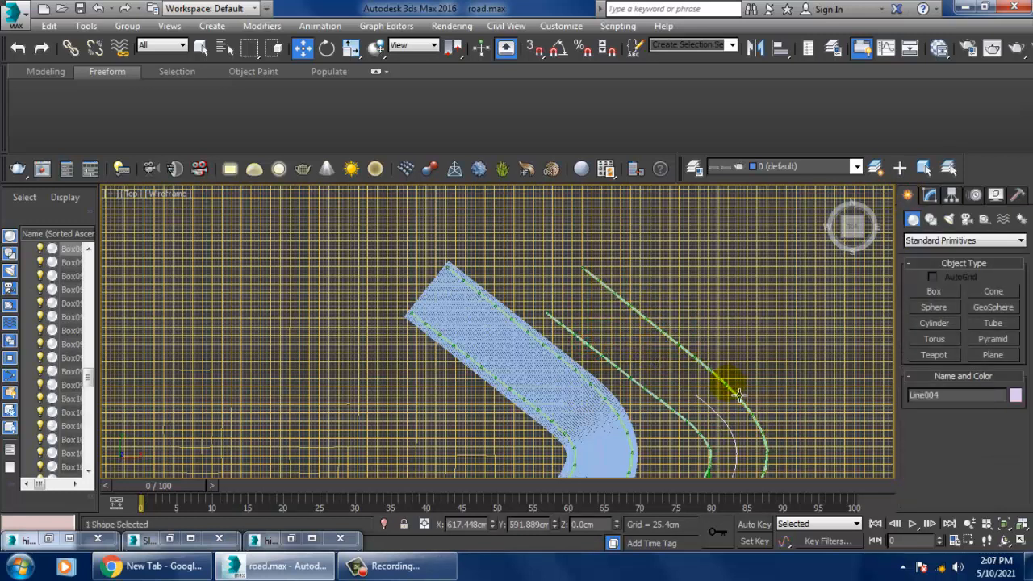
left_click(738, 395)
middle_click_drag(719, 410, 705, 392)
- Maximise the Perspective view, select the copied road surface and turn its Path Deform binding back on
key("alt+w")
right_click(758, 412)
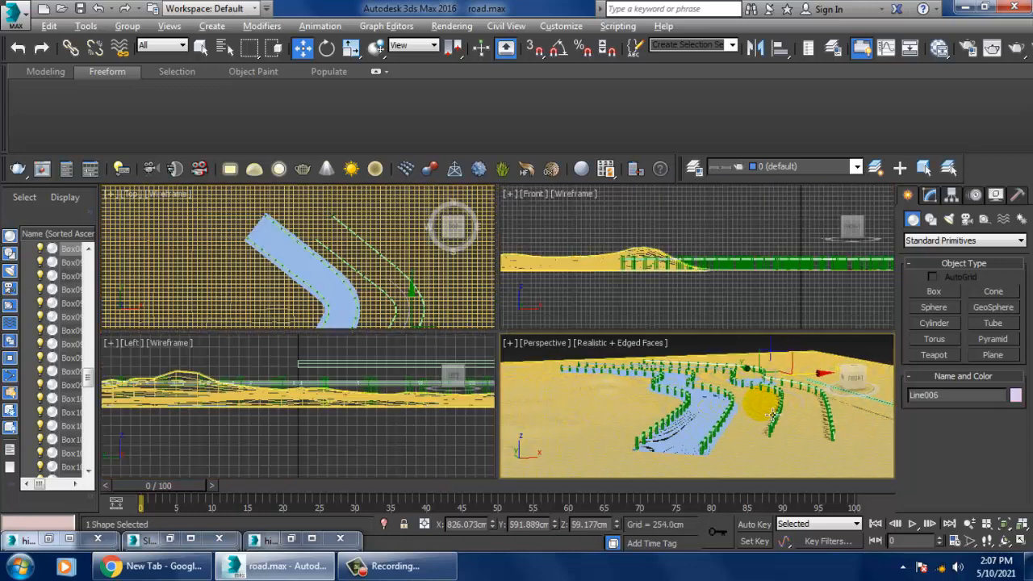
key("alt+w")
left_click(669, 360)
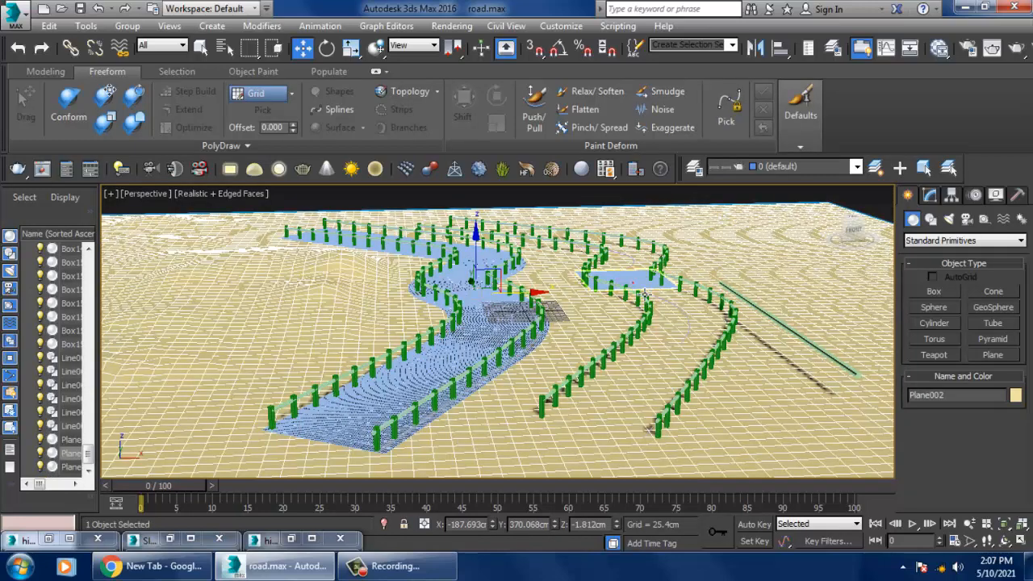
left_click(645, 293)
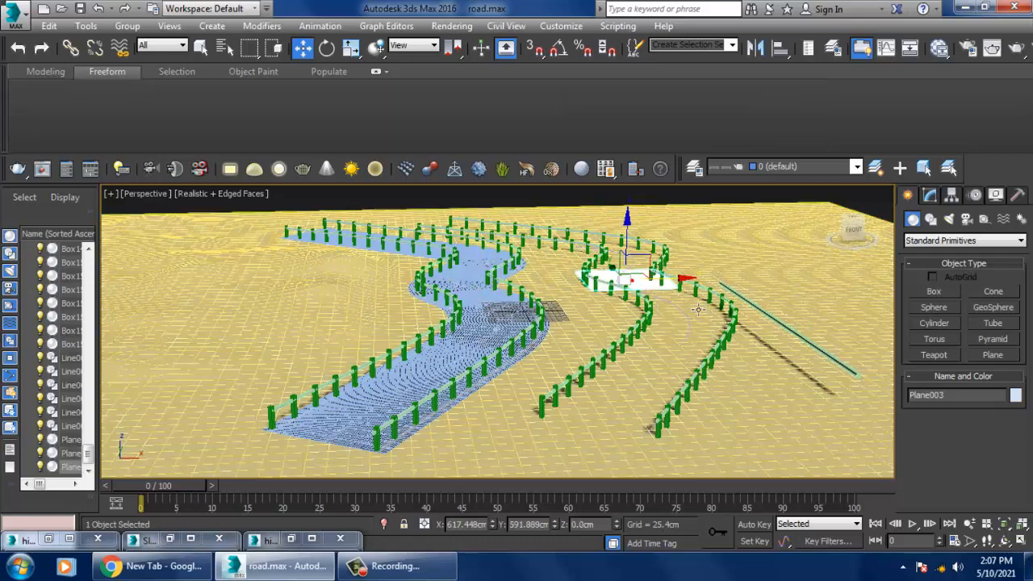
middle_click_drag(698, 309, 677, 342, "alt")
left_click(929, 196)
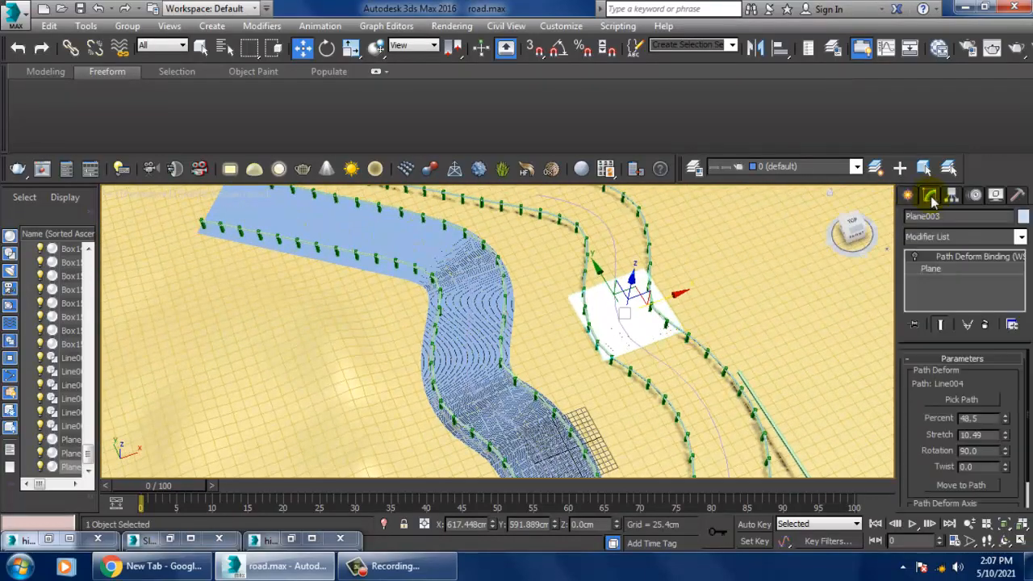
left_click(916, 258)
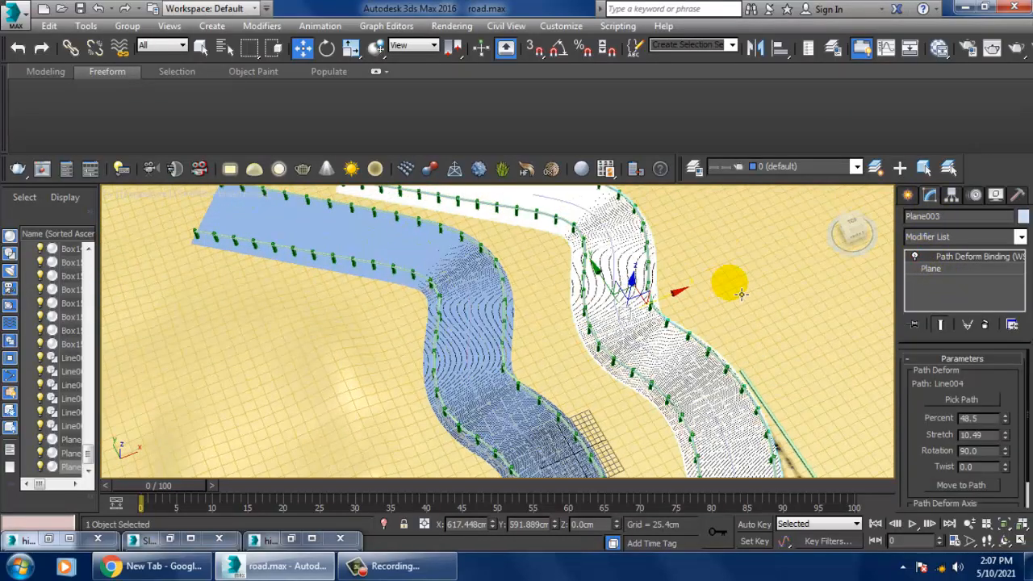
middle_click_drag(638, 310, 690, 329, "alt")
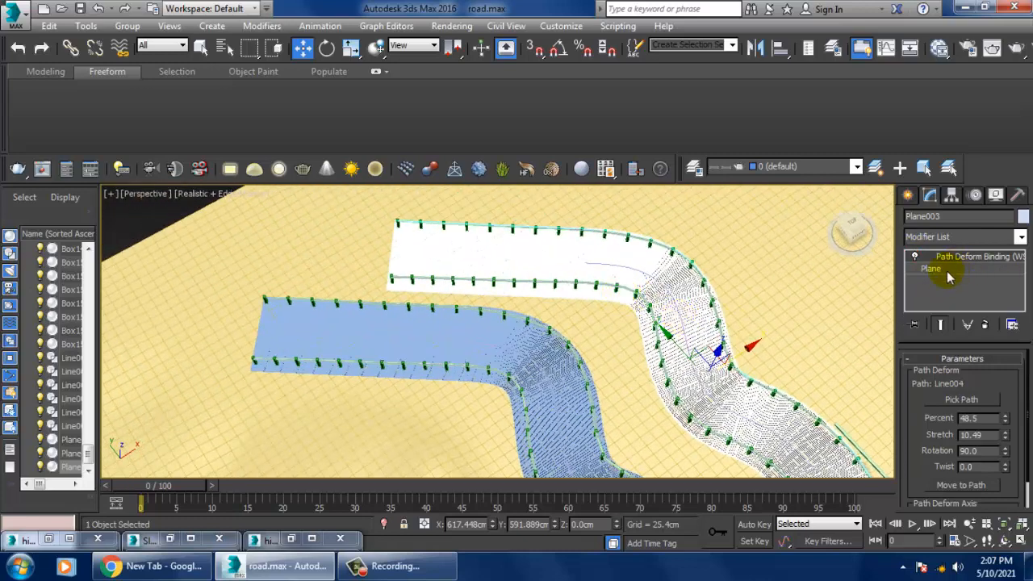
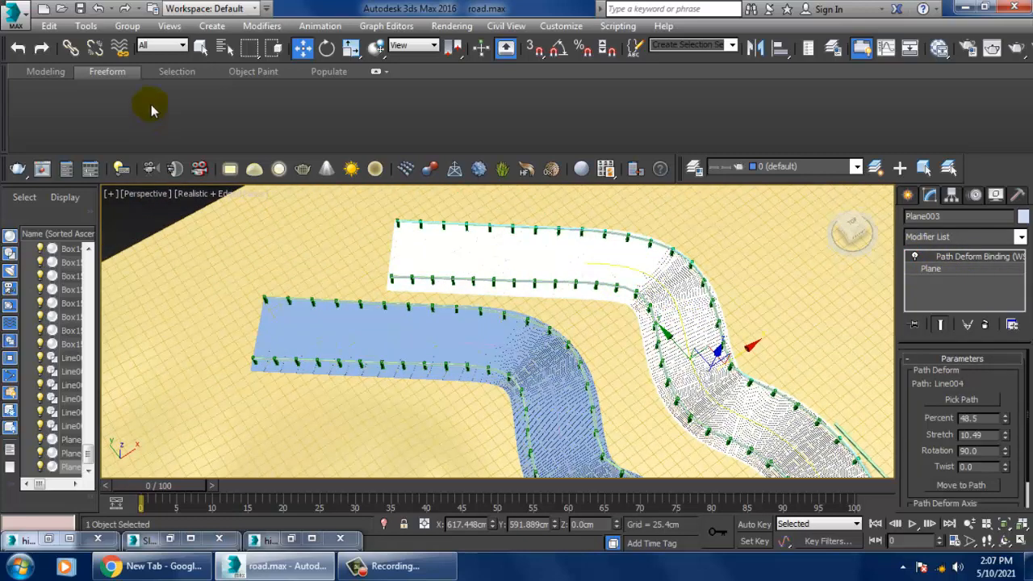
- Restrict the selection filter to Shapes and move the far end vertex of the copied road's path outward along the road
left_click(162, 45)
left_click(161, 76)
left_click(611, 274)
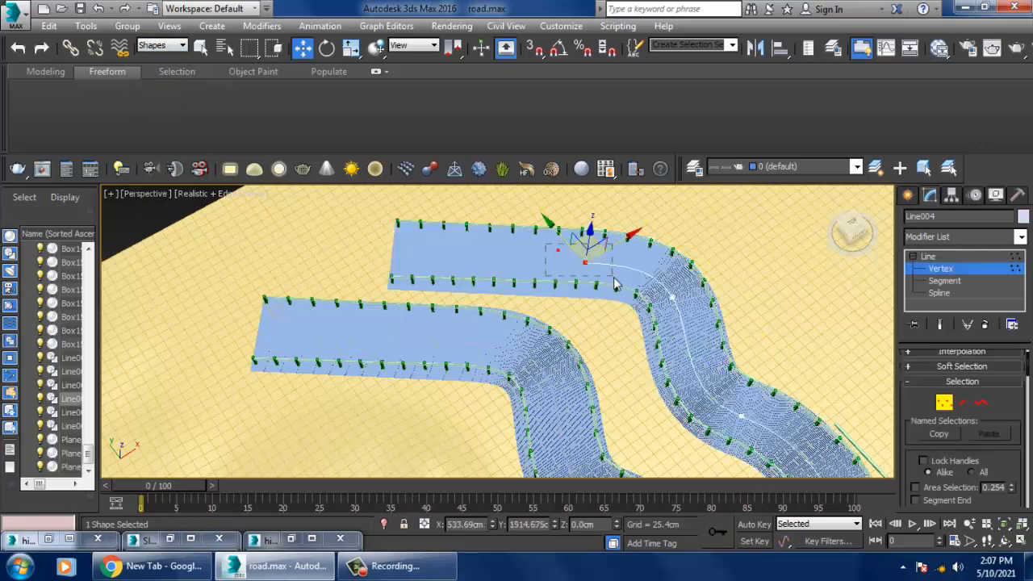
middle_click_drag(603, 260, 664, 359, "alt")
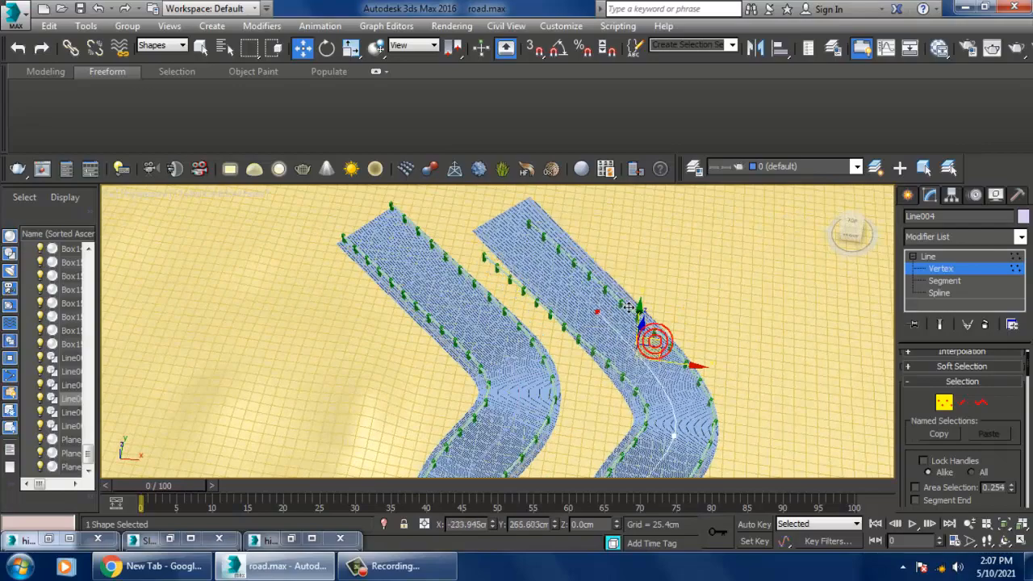
left_click_drag(601, 273, 566, 247)
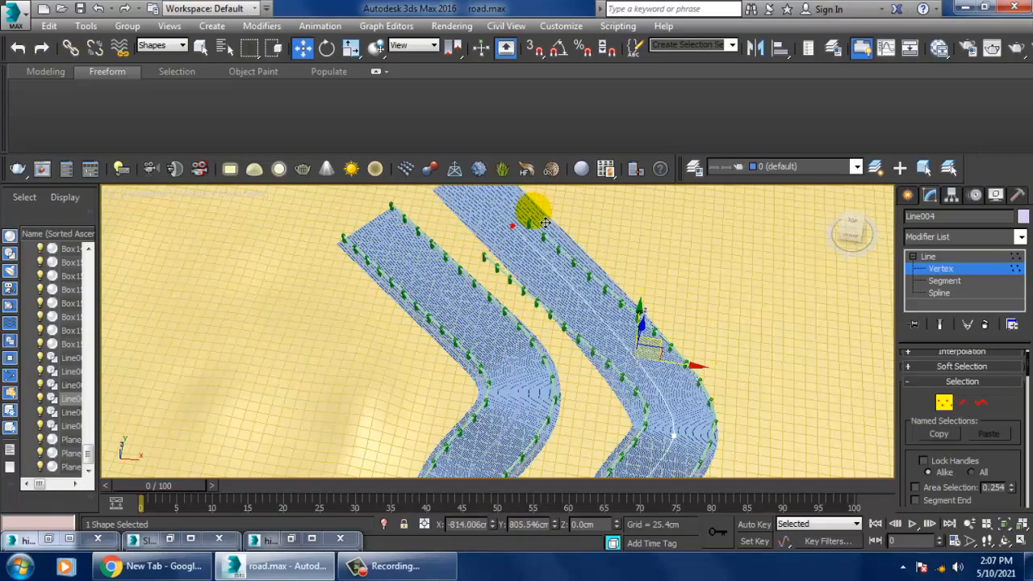
- Refine the copied road's path with an extra vertex between its far end and the first bend
middle_click_drag(533, 212, 611, 385, "alt")
right_click(595, 425)
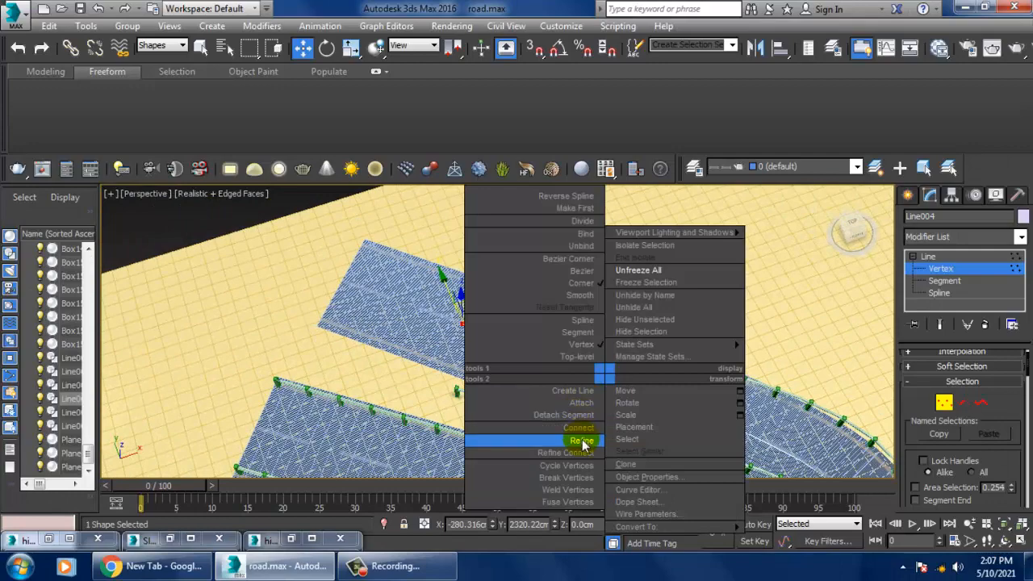
left_click(577, 438)
left_click(692, 411)
right_click(694, 413)
middle_click_drag(698, 417, 623, 369)
key("1")
key("1")
- Adjust the path vertices at the far end so that the copied road curves away from the original
left_click_drag(631, 368, 636, 340)
scroll(635, 339, "down", 3)
middle_click_drag(635, 340, 657, 363)
left_click_drag(512, 315, 559, 305)
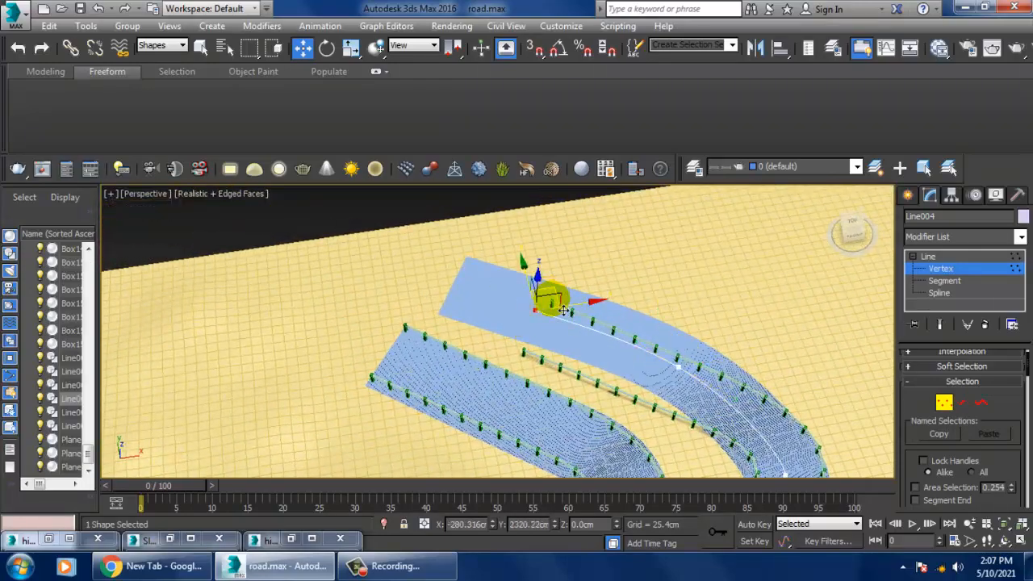
middle_click_drag(564, 310, 562, 313, "alt")
left_click_drag(560, 300, 535, 276)
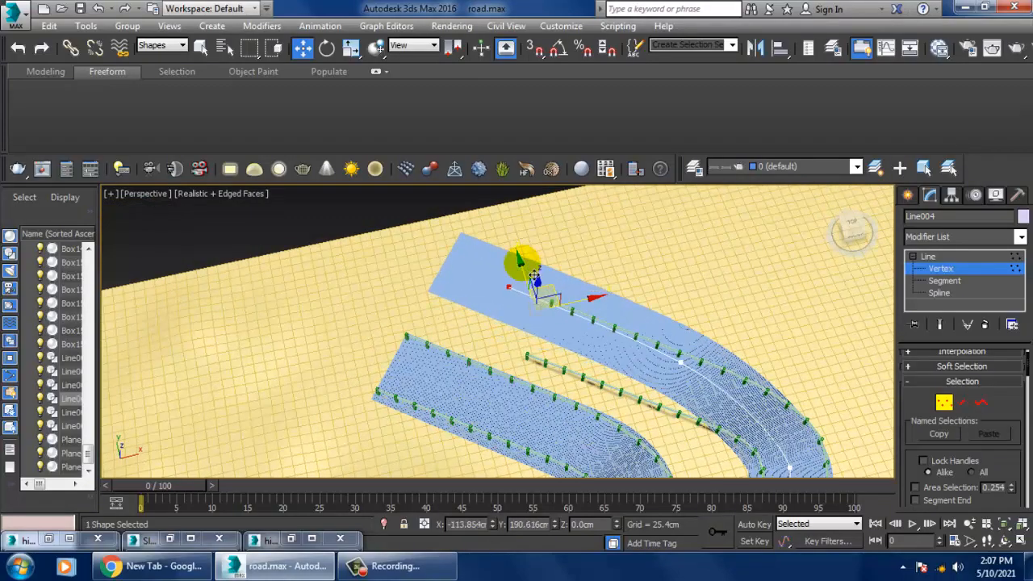
- Move the near end vertex of the copied road's path outward along the road to extend that end
middle_click_drag(530, 275, 436, 369, "alt")
middle_click_drag(503, 397, 533, 362, "alt")
left_click_drag(539, 347, 228, 488)
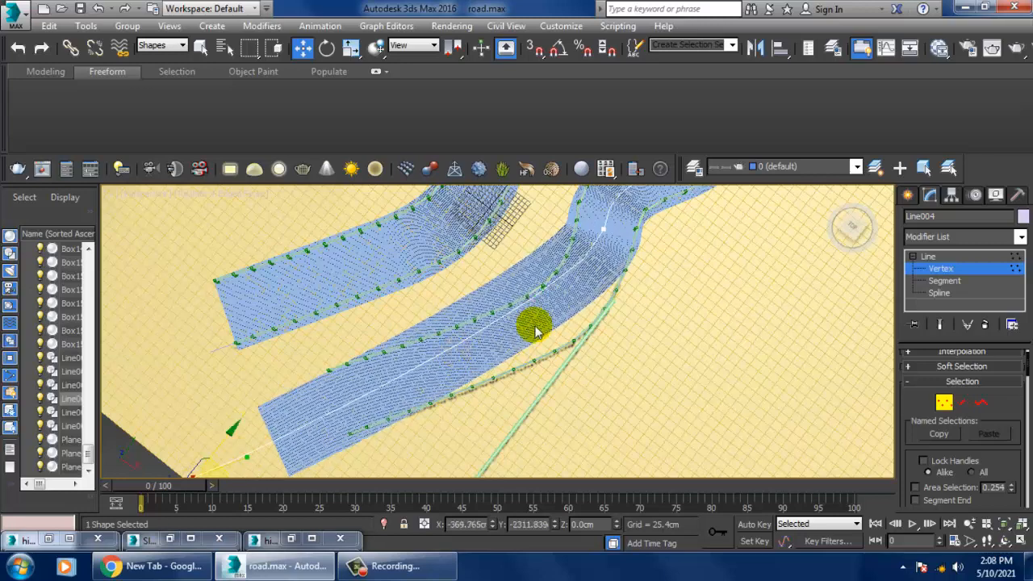
- Refine the copied road's path with a vertex between its near end and the last bend, and shift it outward to round the curve
right_click(500, 319)
left_click(468, 374)
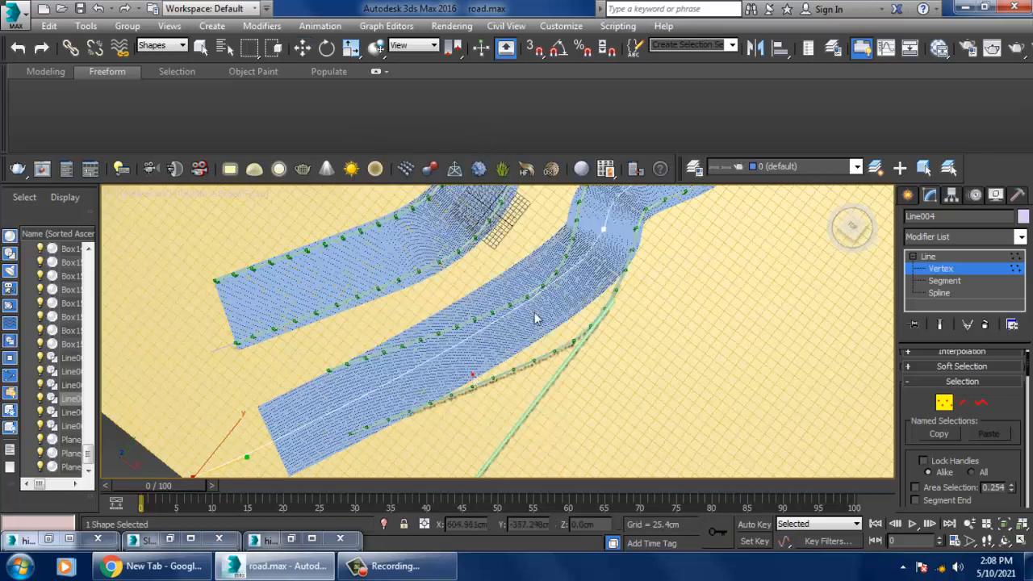
left_click(519, 305)
right_click(571, 323)
left_click_drag(498, 321, 576, 346)
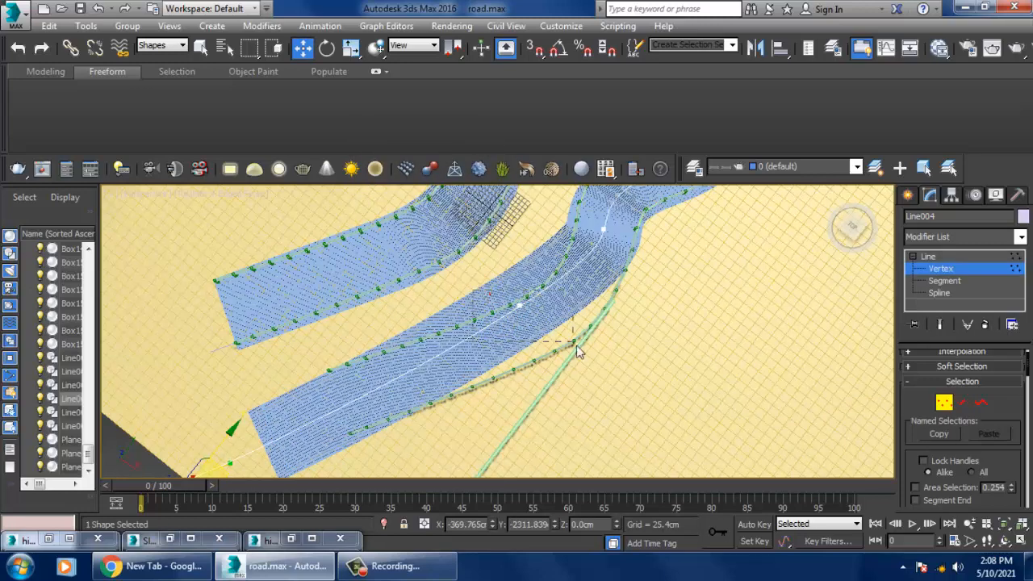
scroll(576, 323, "down", 6)
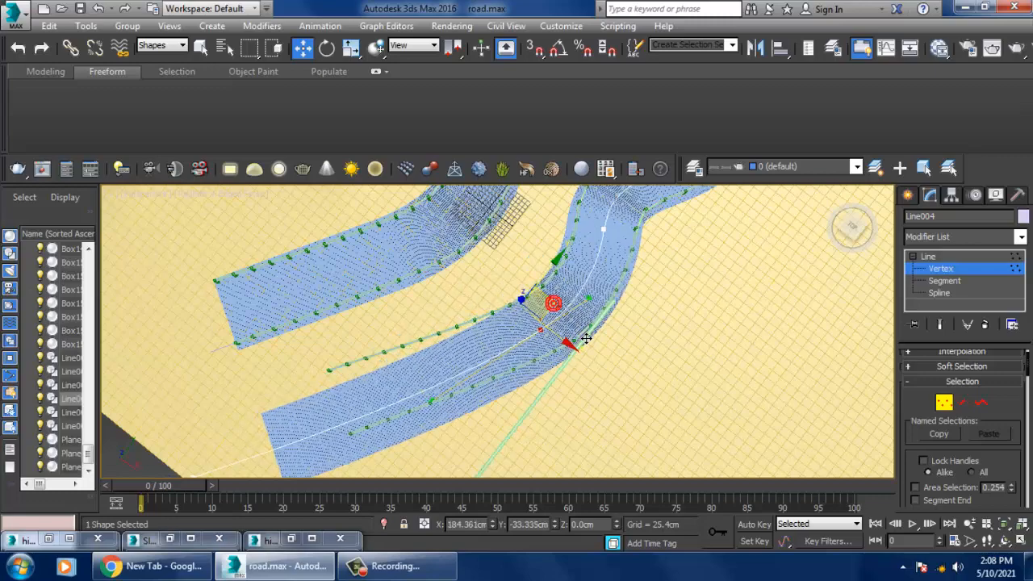
middle_click_drag(606, 345, 616, 310, "alt")
scroll(600, 330, "up", 5)
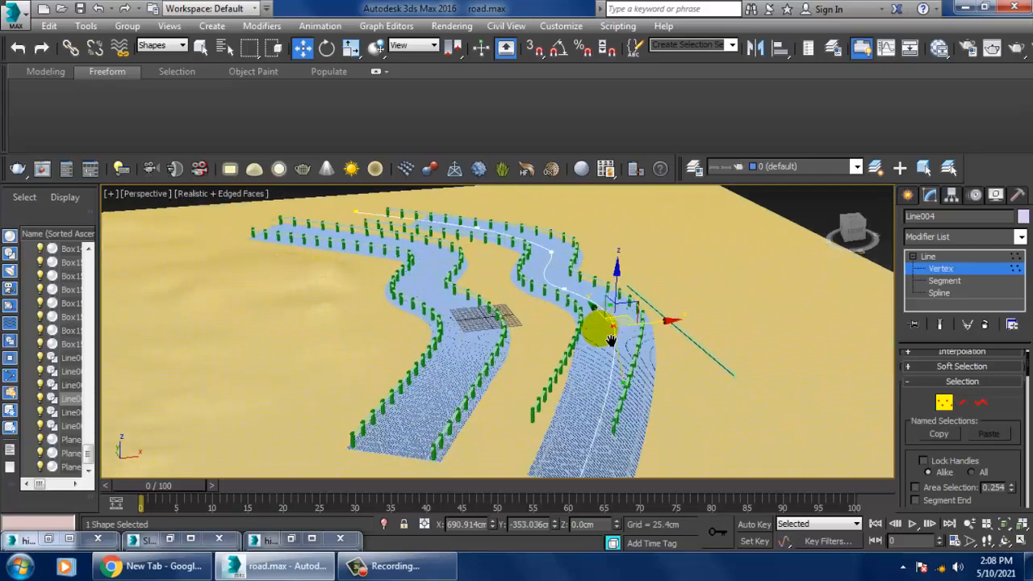
middle_click_drag(601, 329, 607, 356, "alt")
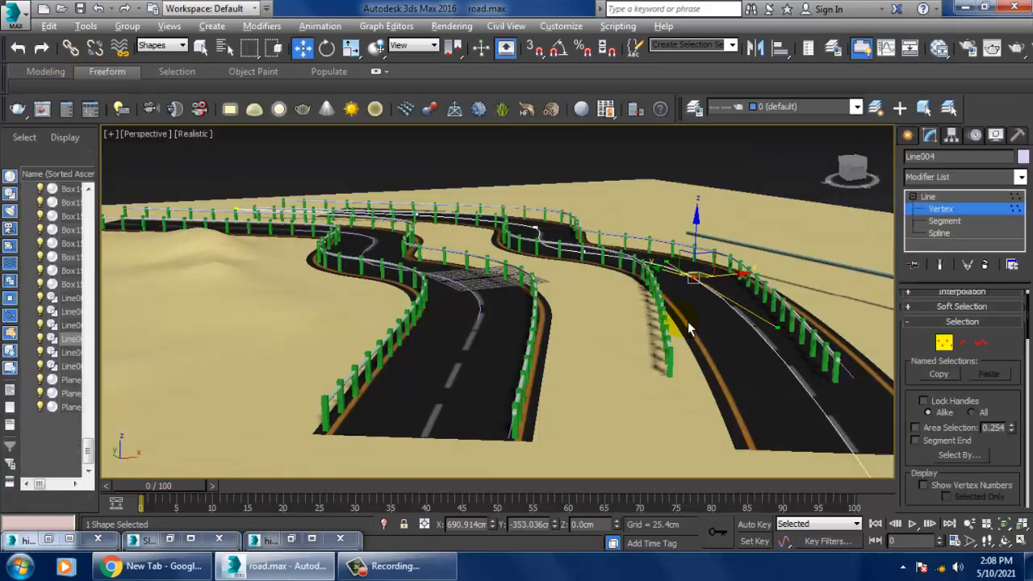
middle_click_drag(689, 322, 682, 328, "alt")
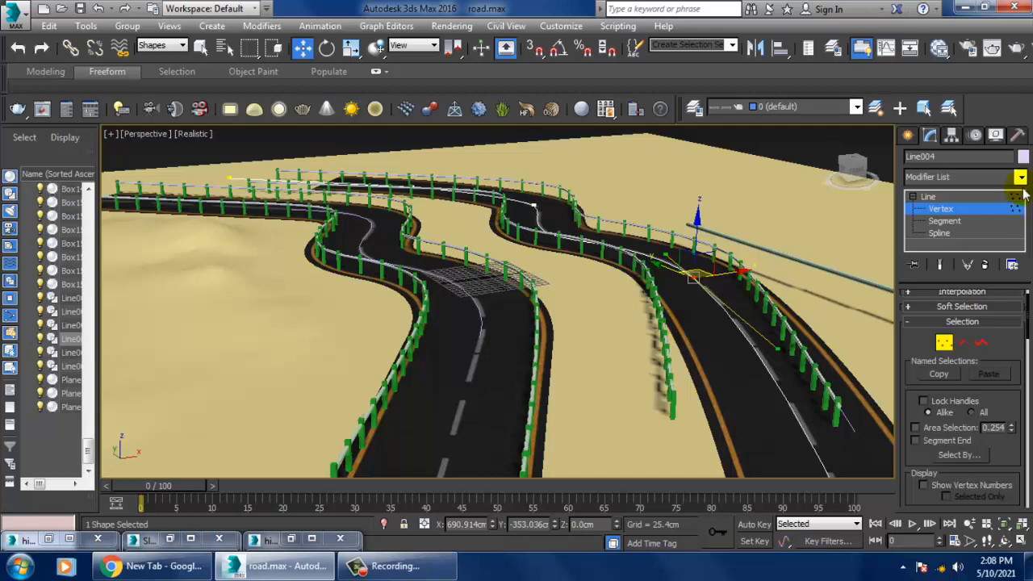
left_click(964, 198)
middle_click_drag(686, 319, 703, 369, "alt")
scroll(646, 334, "down", 3)
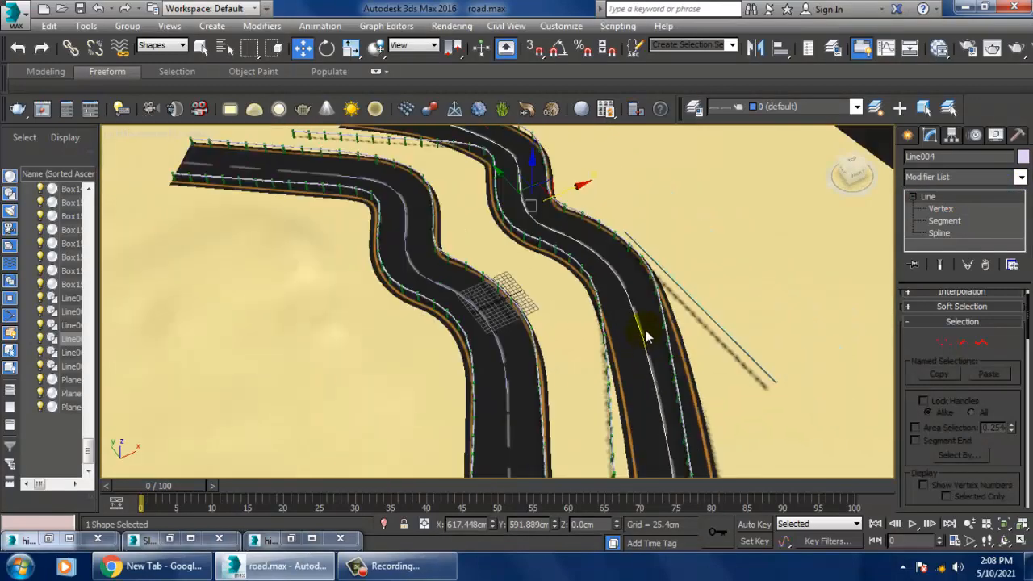
- Select the copied road's outer guardrail path and, in the Top view, move its near end vertex to the outer corner of the road's end
middle_click_drag(646, 334, 665, 352)
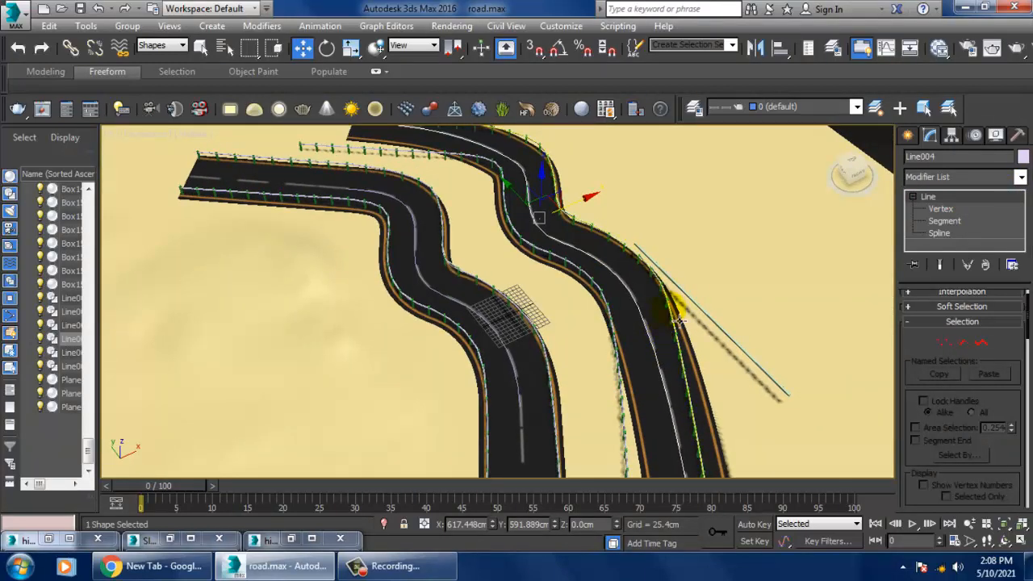
left_click(679, 319)
left_click(940, 209)
key("alt+w")
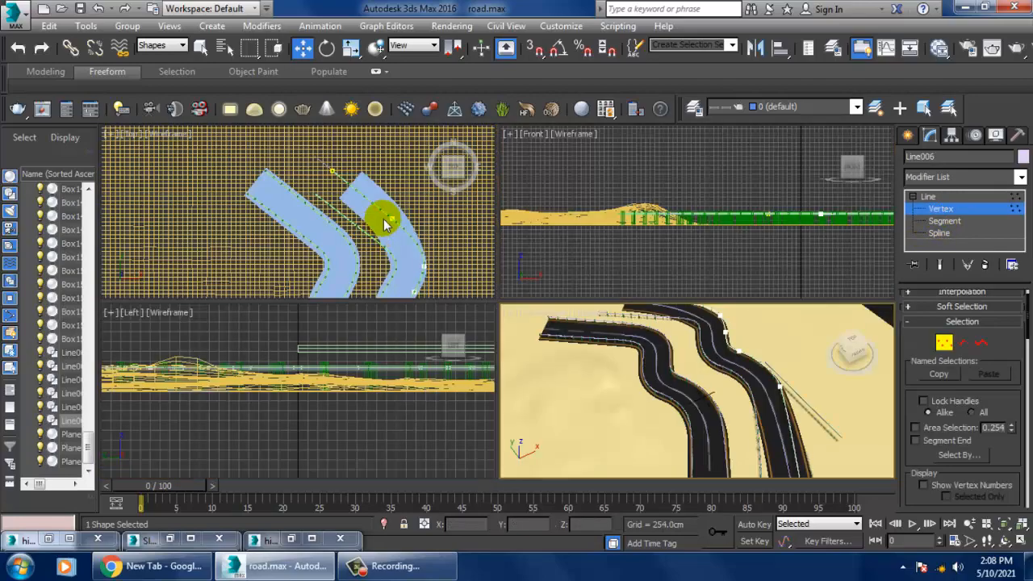
middle_click_drag(385, 224, 347, 222)
key("alt+w")
scroll(348, 222, "down", 3)
middle_click_drag(496, 429, 597, 288)
scroll(495, 362, "up", 6)
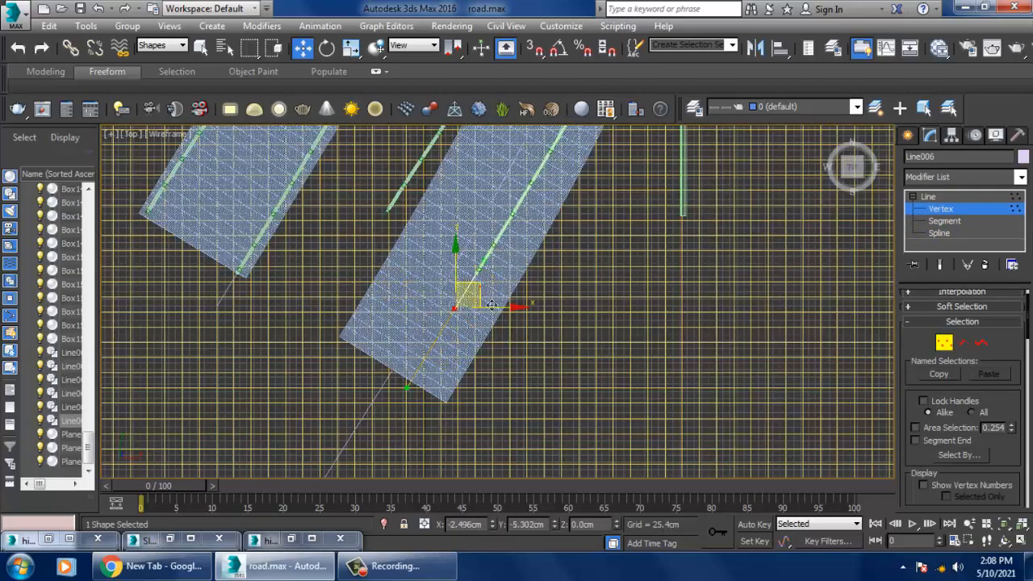
left_click_drag(491, 305, 476, 410)
left_click_drag(443, 475, 475, 378)
- Shift the outer guardrail path's vertices through the middle bends so that the line follows the copied road's outer edge
middle_click_drag(658, 228, 593, 337)
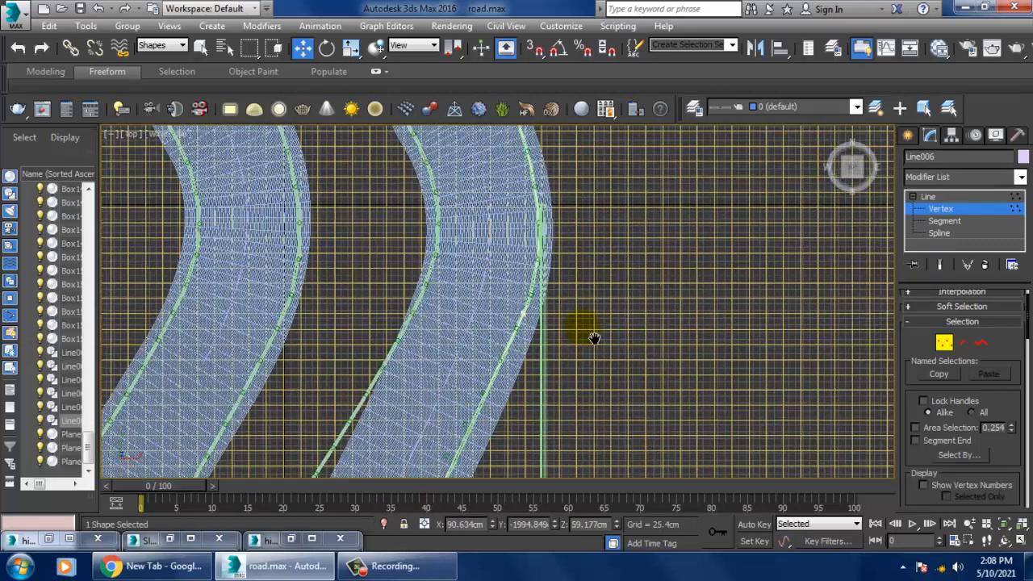
left_click_drag(550, 300, 552, 327)
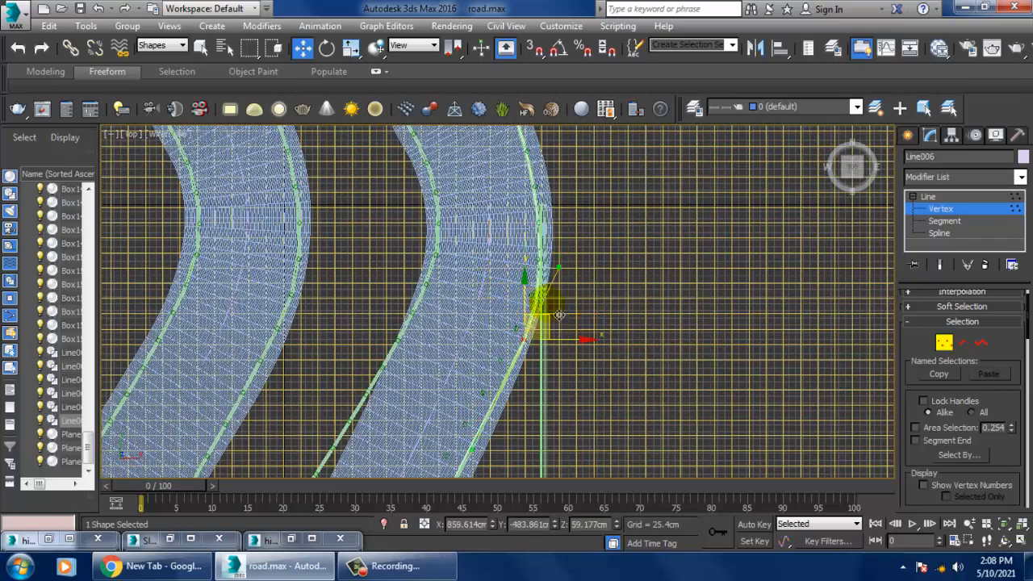
middle_click_drag(549, 226, 583, 382)
left_click(567, 341)
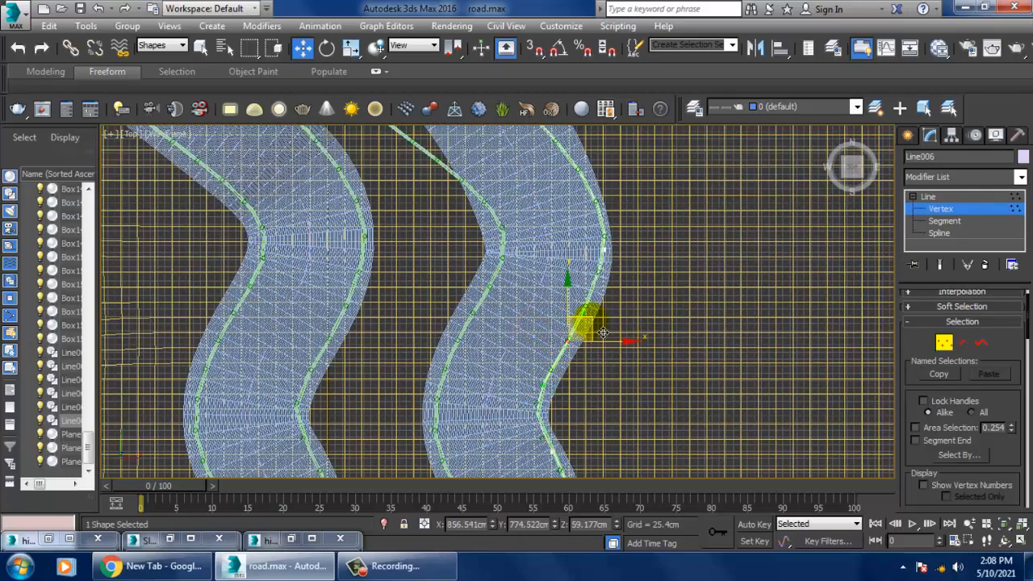
left_click_drag(590, 321, 598, 325)
middle_click_drag(592, 271, 596, 412)
middle_click_drag(577, 236, 694, 401)
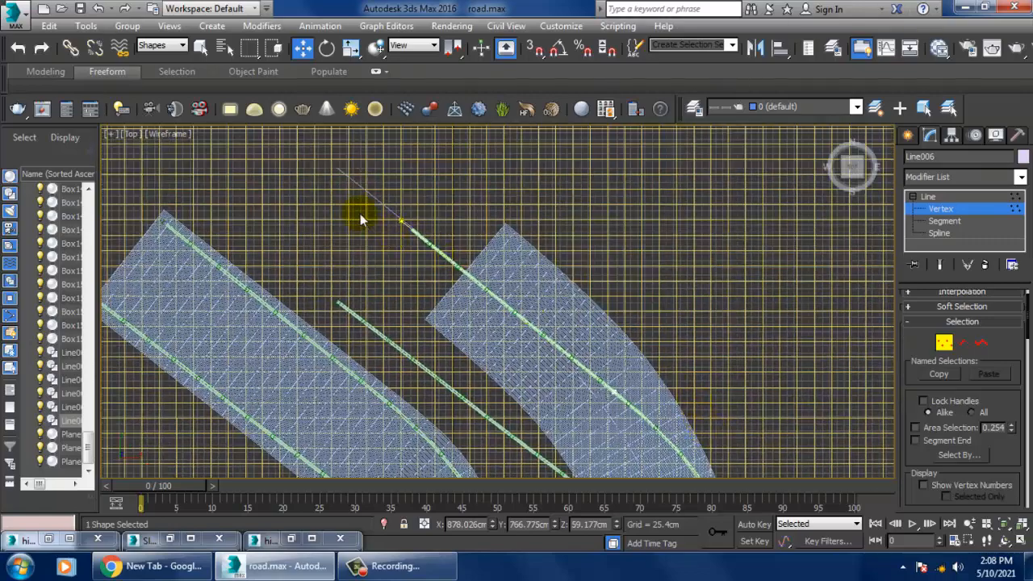
- Move the guardrail path's far end vertex to the road's outer corner and fit the neighbouring vertex and its handles to the curved edge
left_click_drag(436, 210, 543, 216)
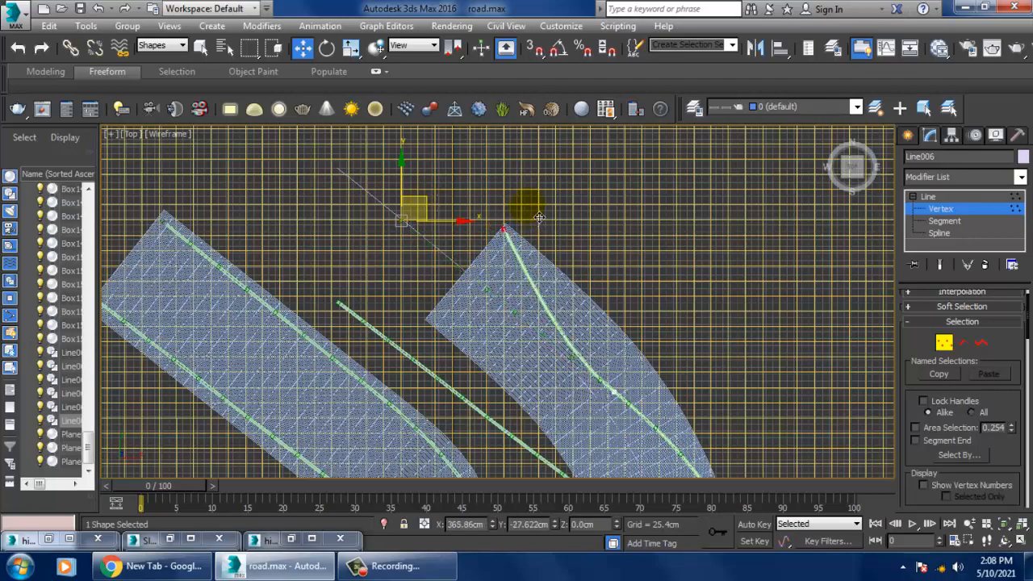
middle_click_drag(614, 394, 587, 350)
left_click_drag(523, 338, 614, 275)
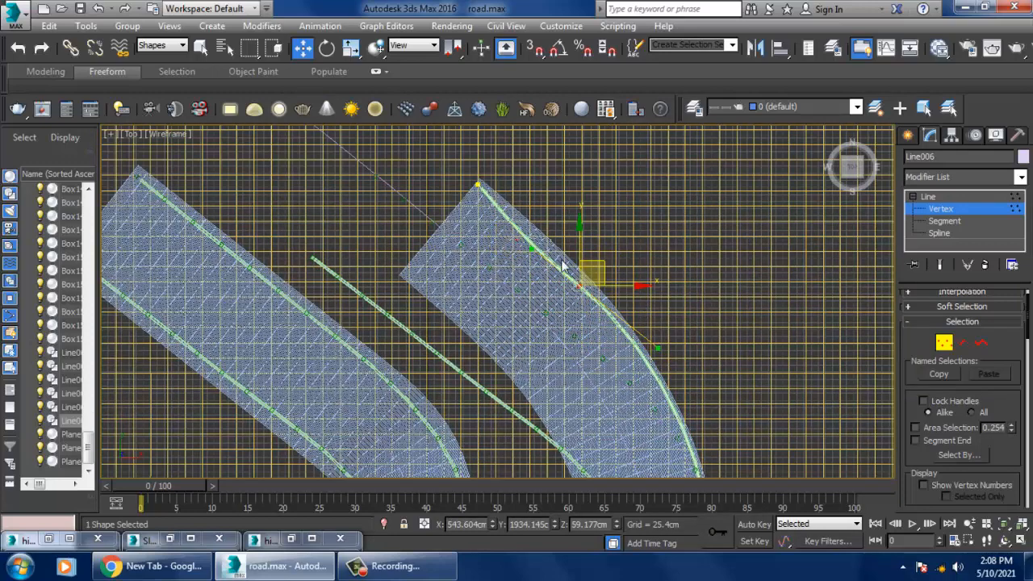
left_click_drag(540, 263, 565, 263)
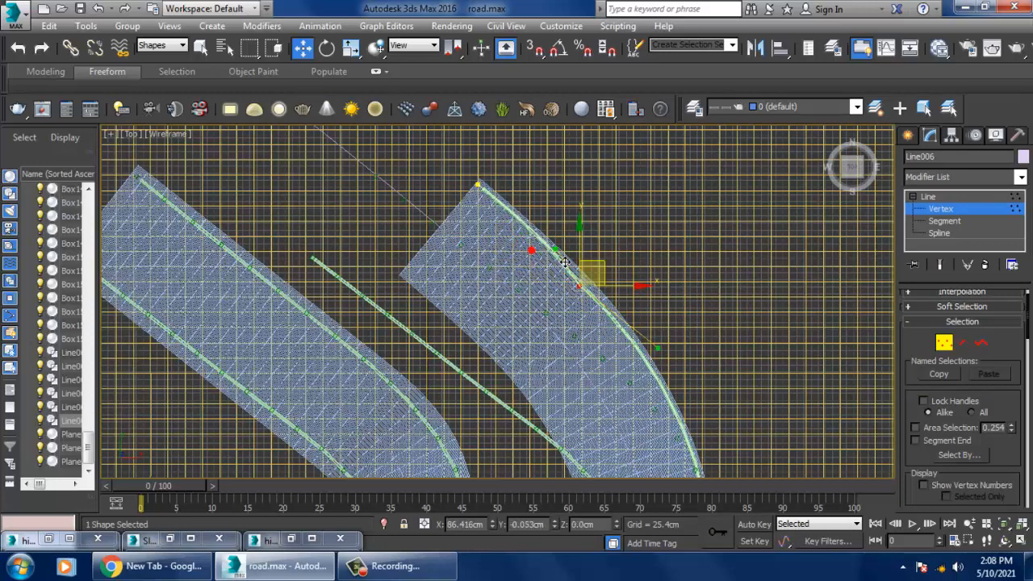
middle_click_drag(641, 352, 591, 208)
mouse_move(682, 365)
middle_mouse_down()
mouse_move(680, 250)
mouse_move(685, 380)
middle_mouse_up()
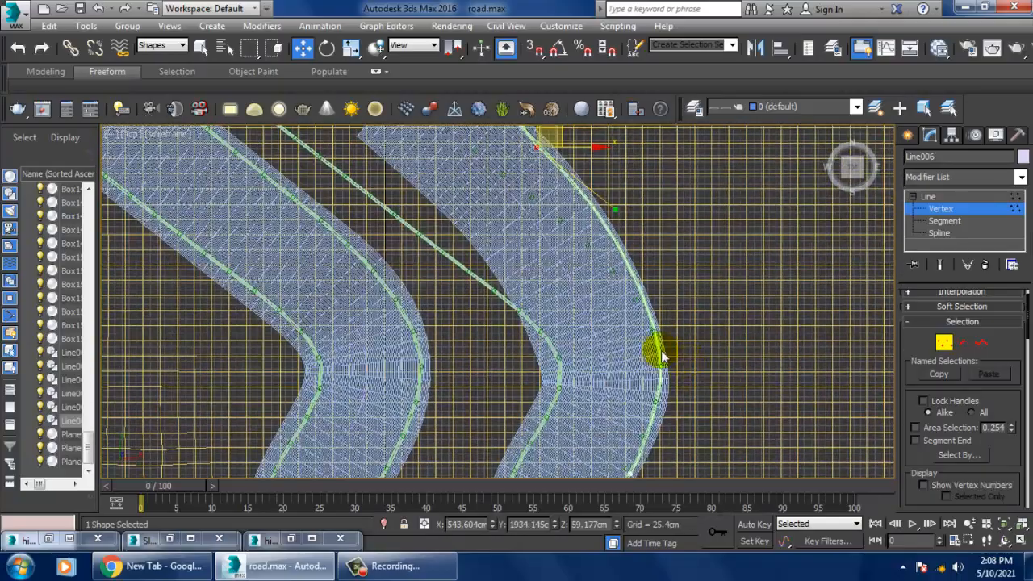
left_click_drag(615, 211, 613, 231)
scroll(669, 303, "down", 2)
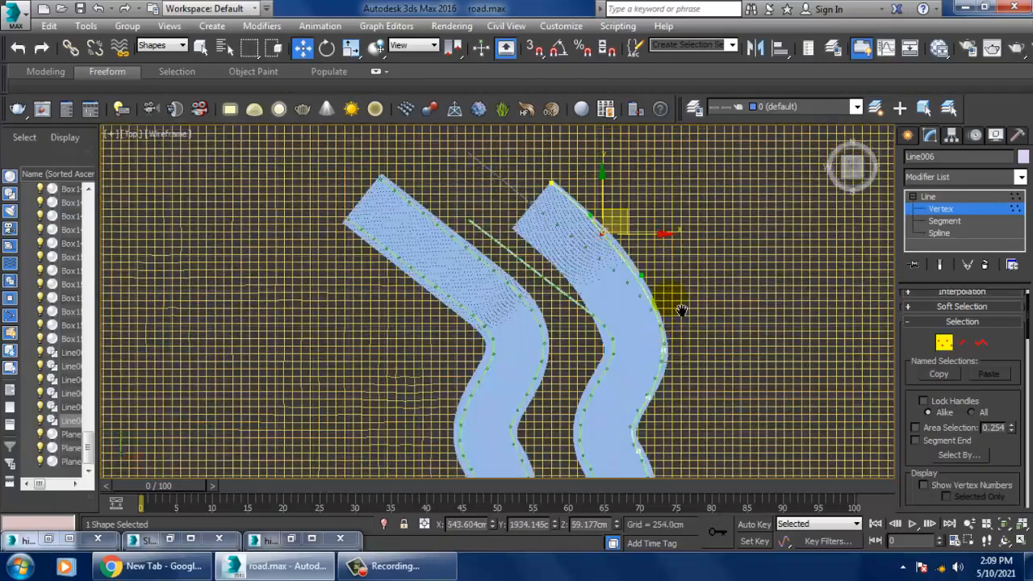
- Fine-tune the outer guardrail path's vertices between the near end and the last bend to match the road's edge
mouse_move(670, 415)
middle_mouse_down()
mouse_move(657, 280)
mouse_move(648, 318)
mouse_move(653, 357)
mouse_move(662, 261)
mouse_move(651, 290)
middle_mouse_up()
scroll(655, 282, "up", 1)
middle_click_drag(527, 467, 521, 422)
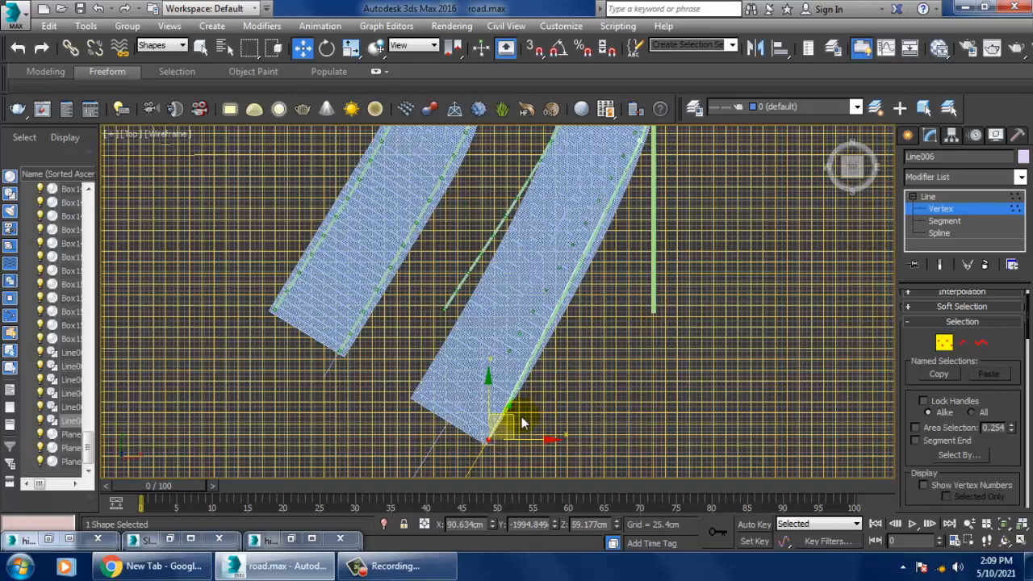
left_click(521, 433)
middle_click_drag(567, 298, 557, 387)
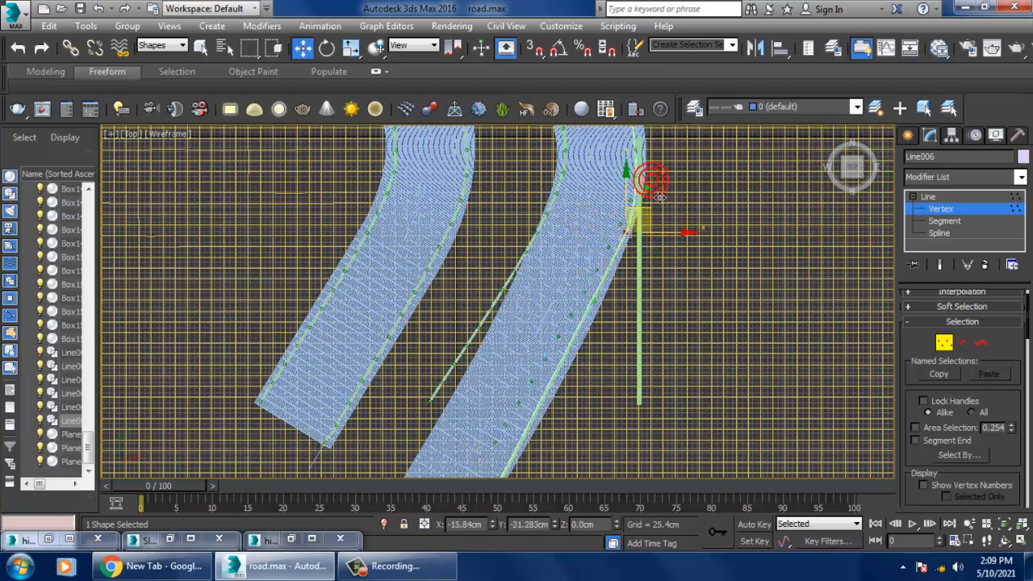
middle_click_drag(641, 184, 628, 345)
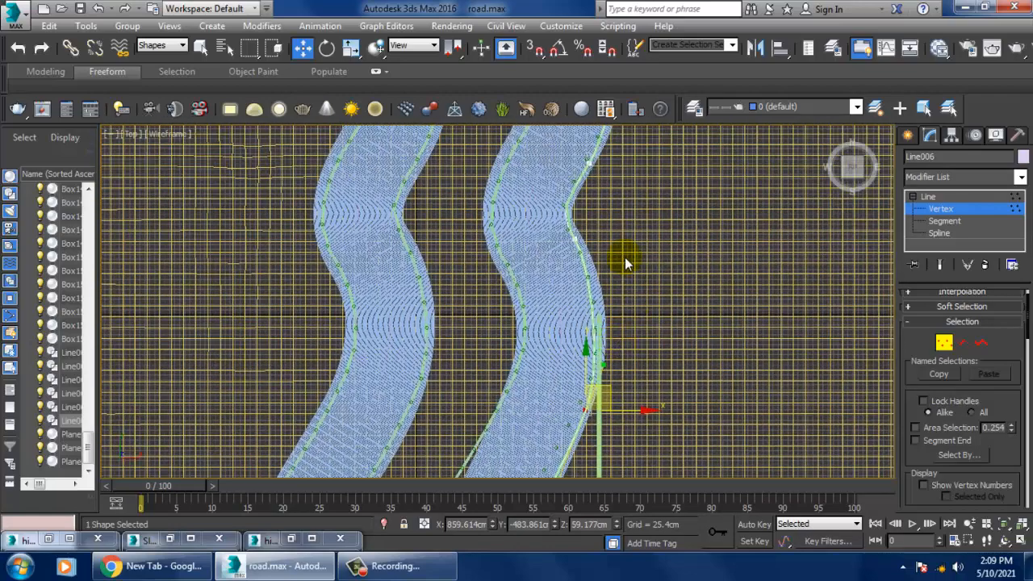
- Adjust the guardrail path vertex below the inward middle bend and its tangent handle to follow the road's outer edge
middle_click_drag(625, 257, 628, 285)
scroll(616, 296, "up", 2)
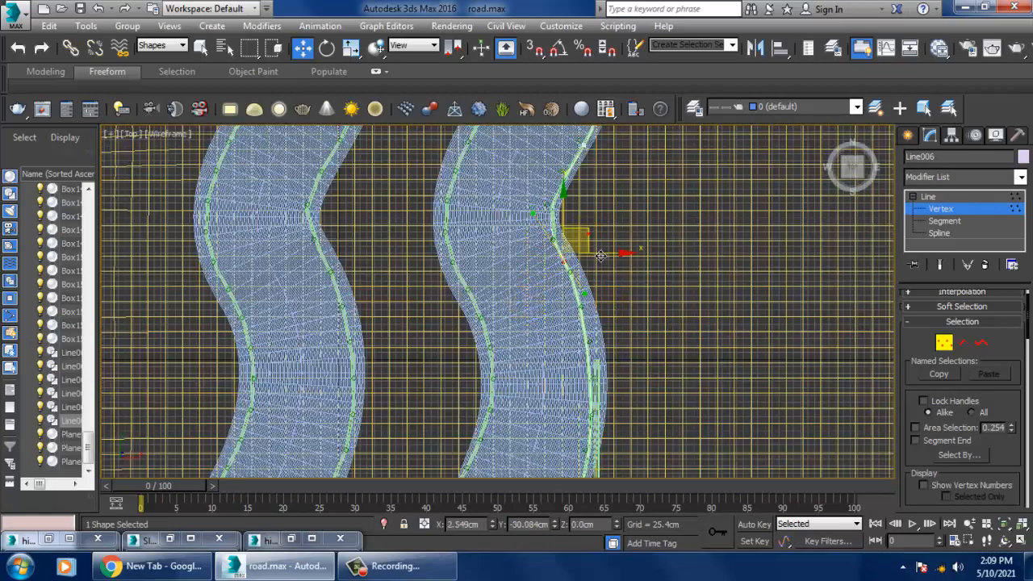
left_click_drag(596, 307, 609, 309)
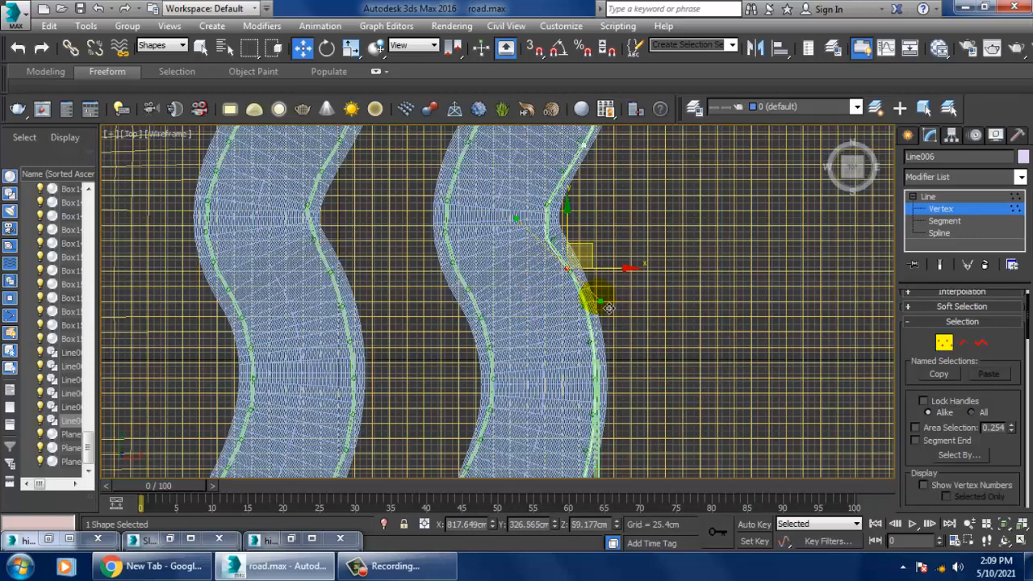
middle_click_drag(532, 196, 530, 226)
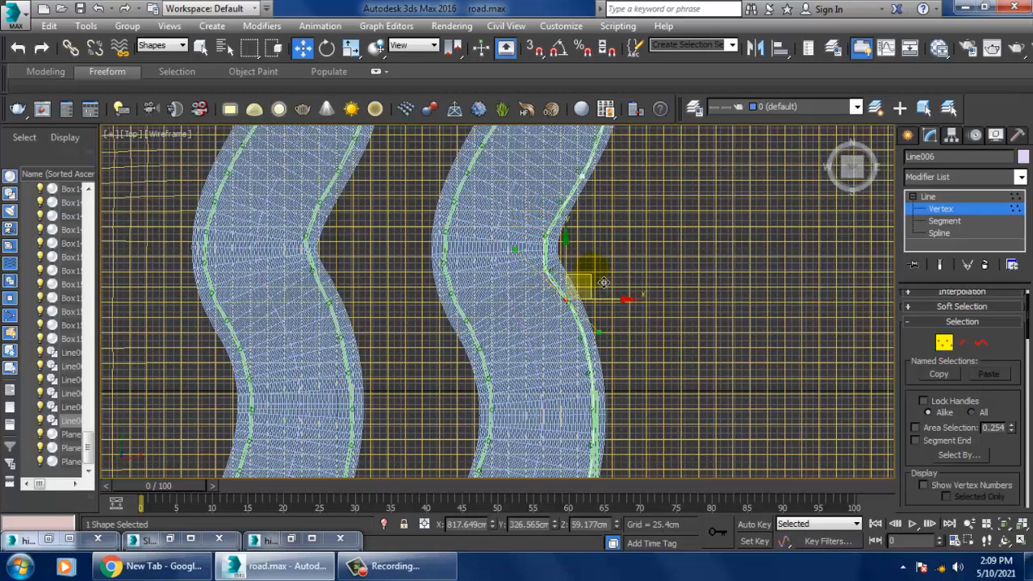
left_click_drag(603, 282, 599, 277)
scroll(565, 315, "down", 5)
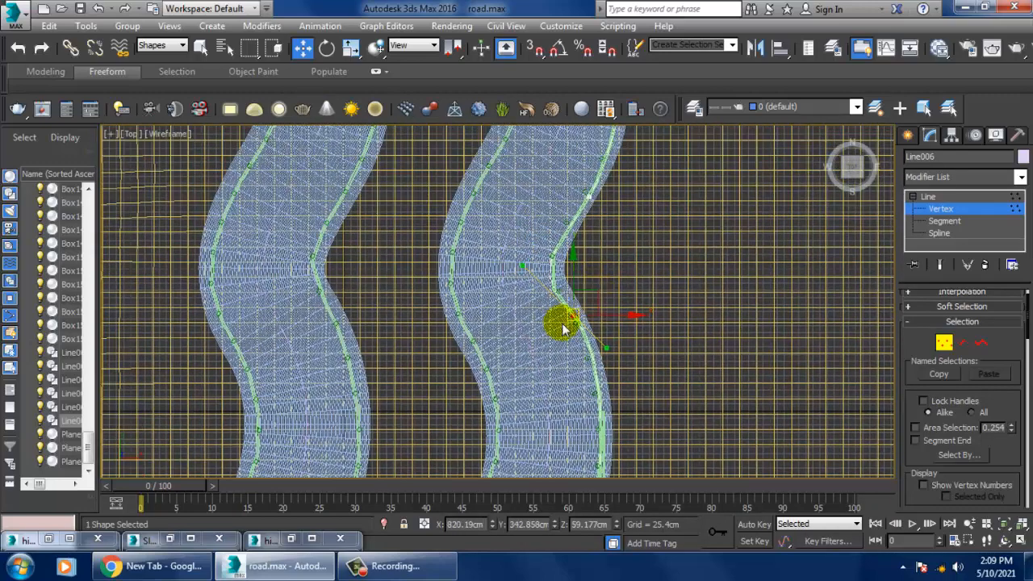
- Return to the maximised Perspective view and examine how the outer guardrail's rail and posts follow the copied road
left_click(928, 196)
key("alt+w")
key("alt+w")
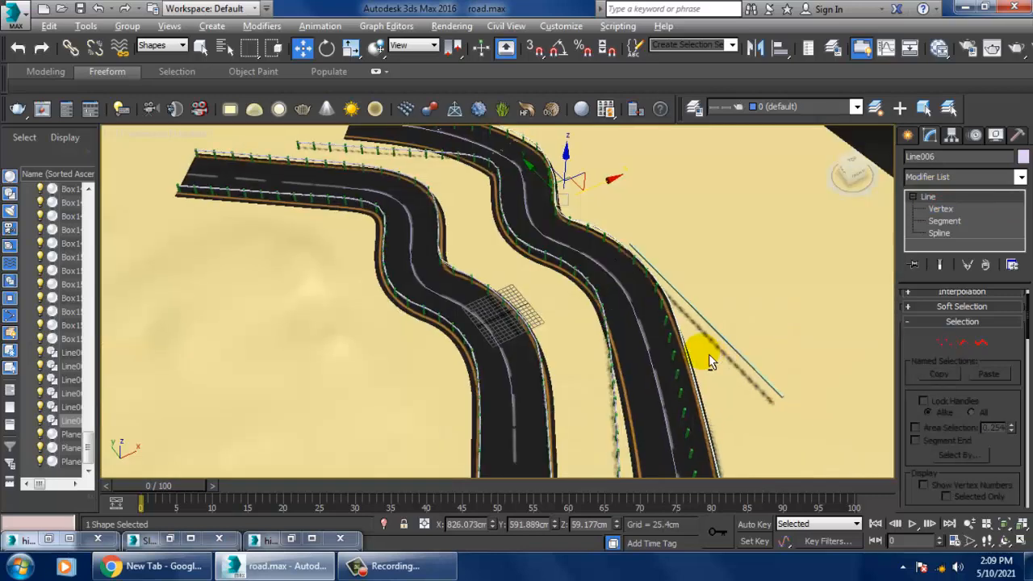
middle_click_drag(709, 353, 634, 351, "alt")
scroll(632, 351, "up", 6)
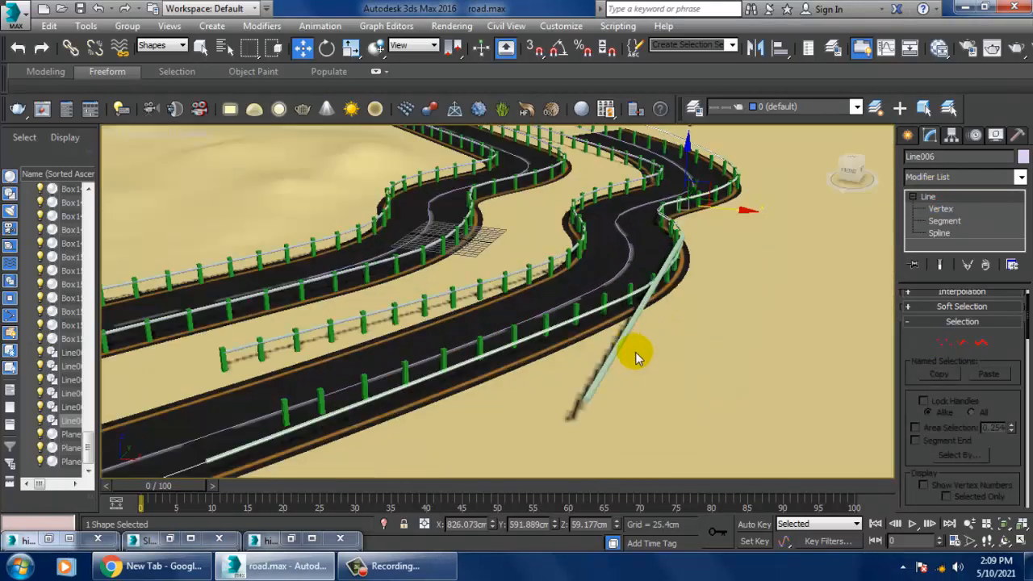
left_click(944, 206)
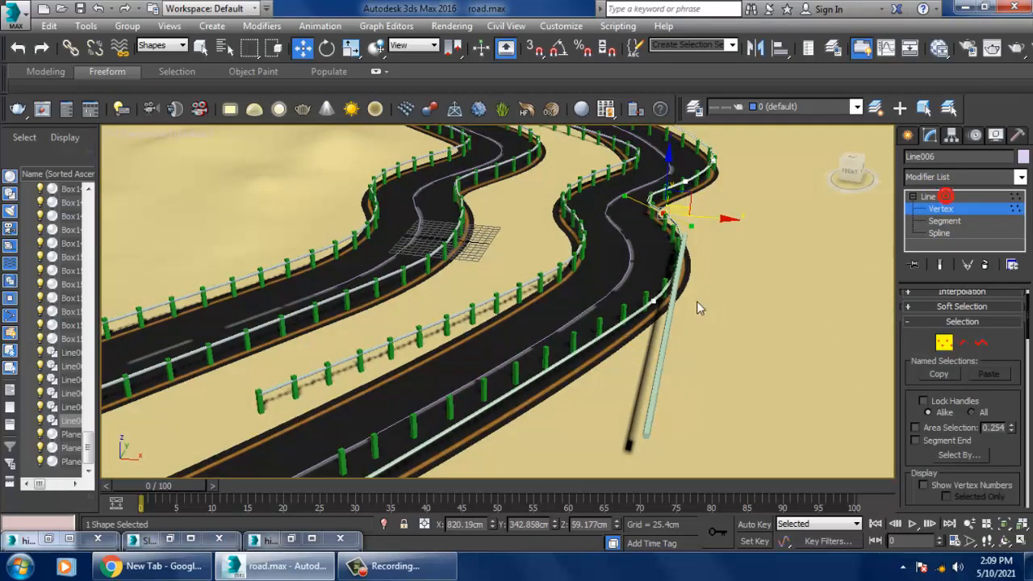
middle_click_drag(697, 301, 682, 331, "alt")
left_click(942, 196)
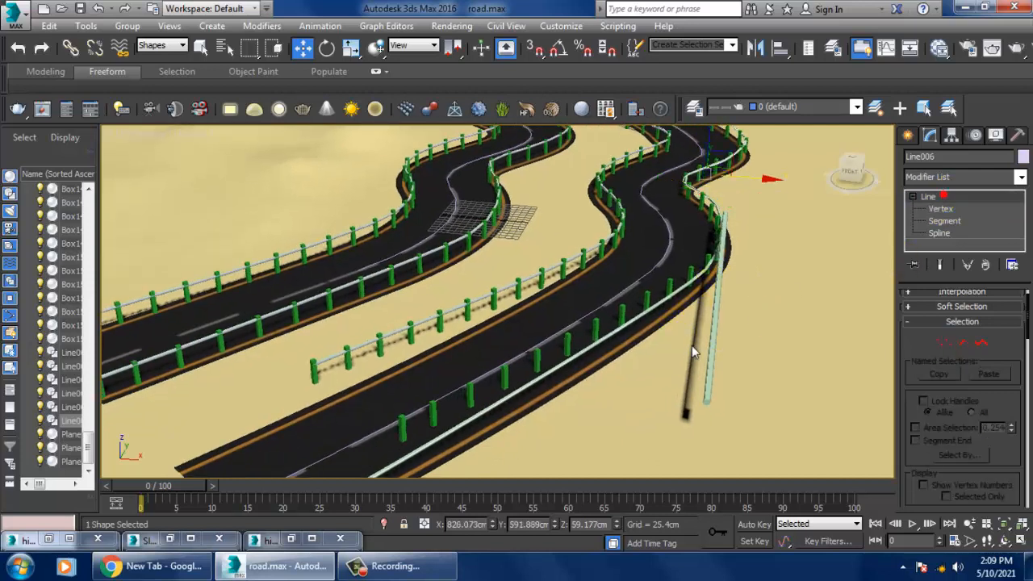
left_click(941, 208)
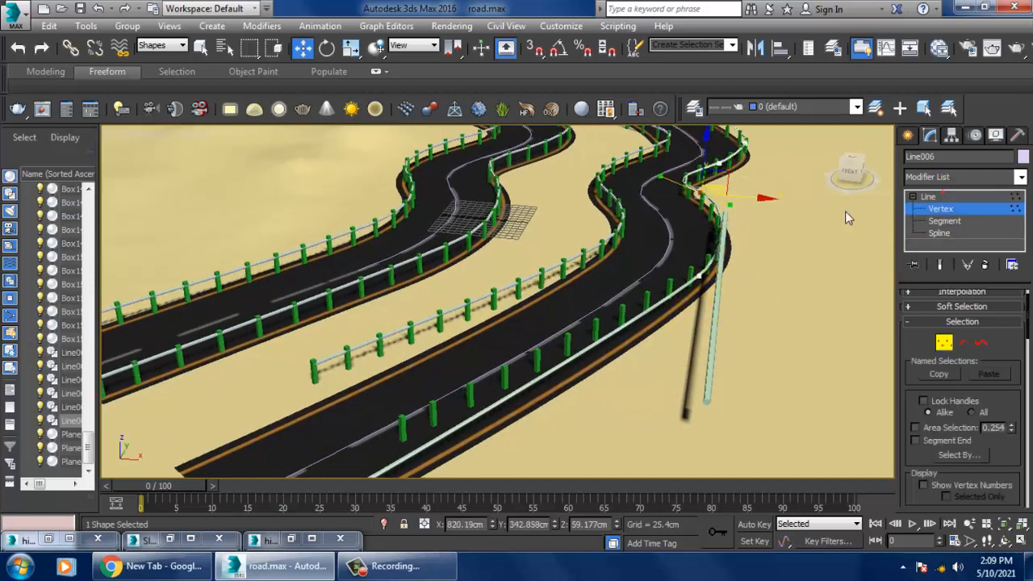
- Set the selection filter back to All and select the straight rail box beside the copied road's outer guardrail
left_click(161, 46)
left_click(159, 55)
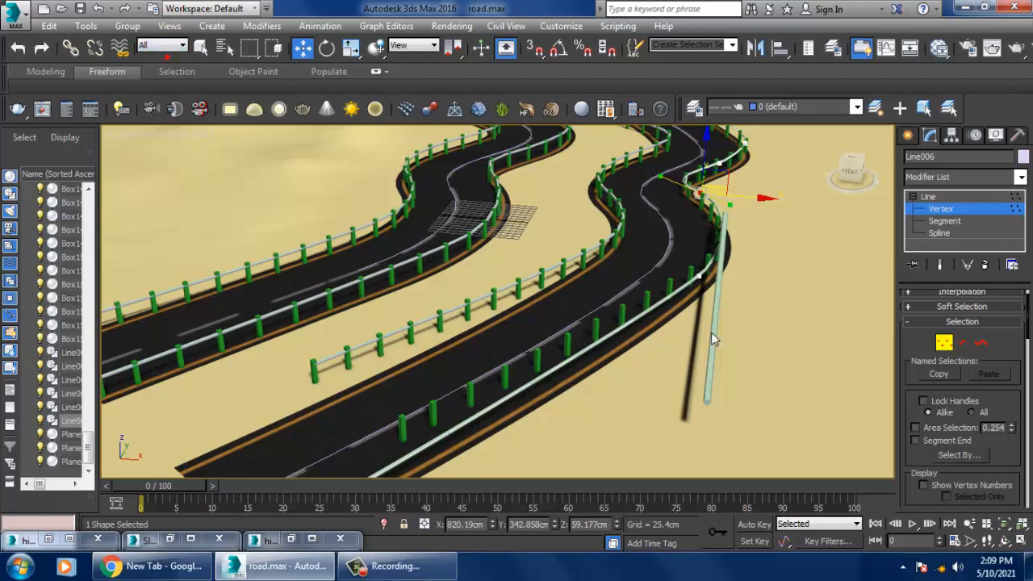
left_click(938, 196)
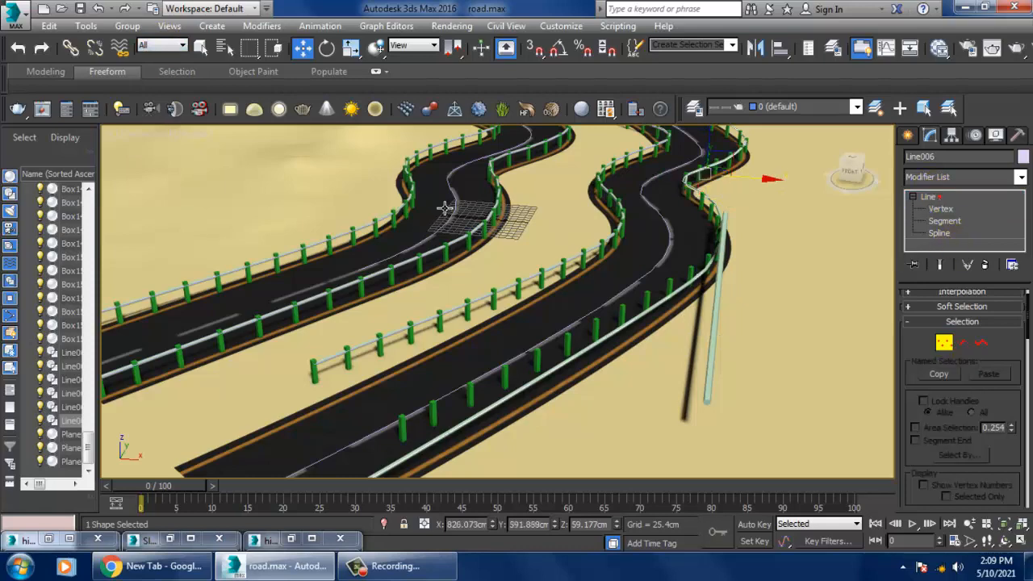
left_click(725, 345)
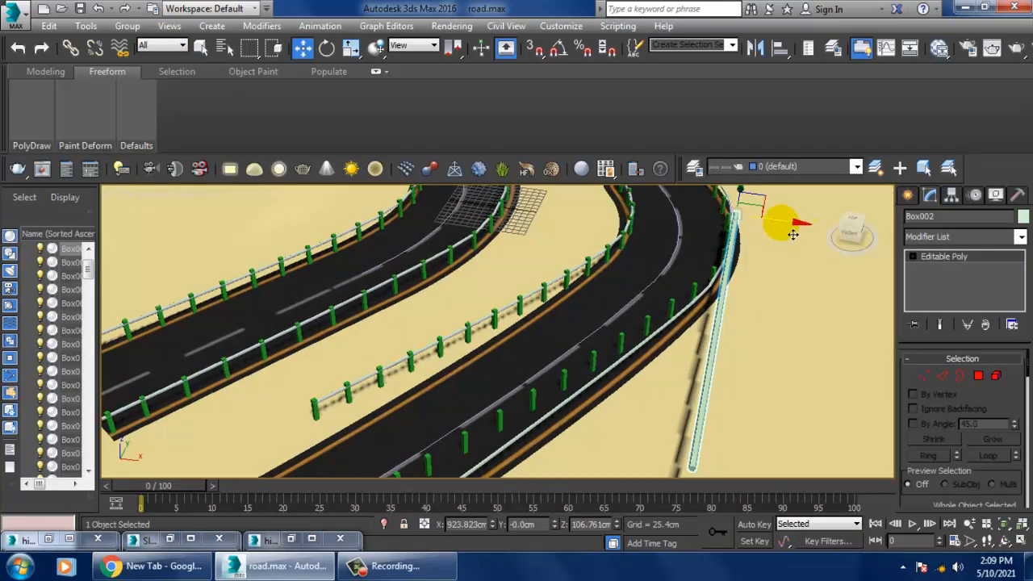
- Move the straight rail box farther away from the copied road's outer edge along the X axis
left_click(744, 294)
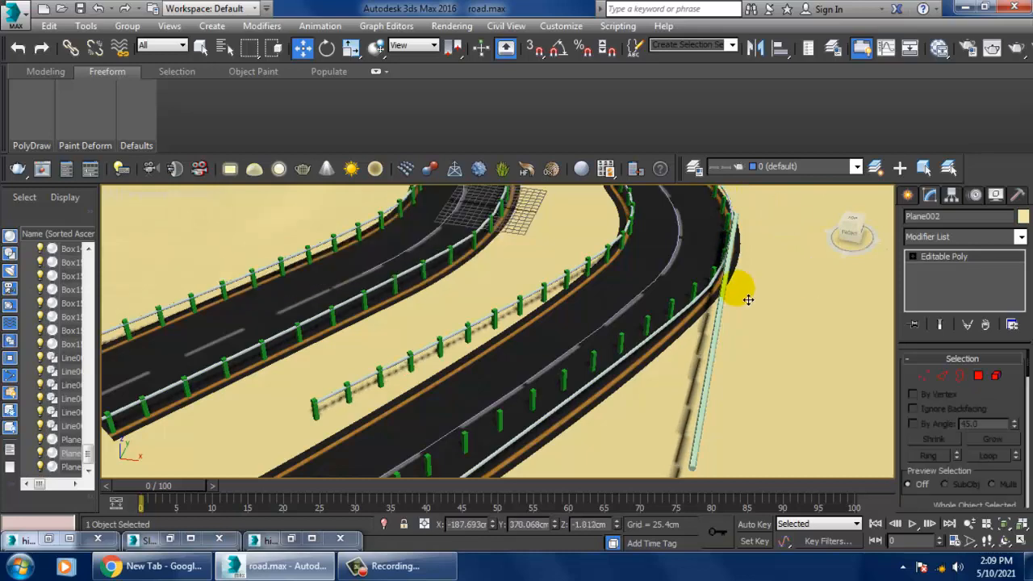
left_click(717, 332)
left_click_drag(785, 222, 936, 245)
middle_click_drag(775, 311, 613, 441, "alt")
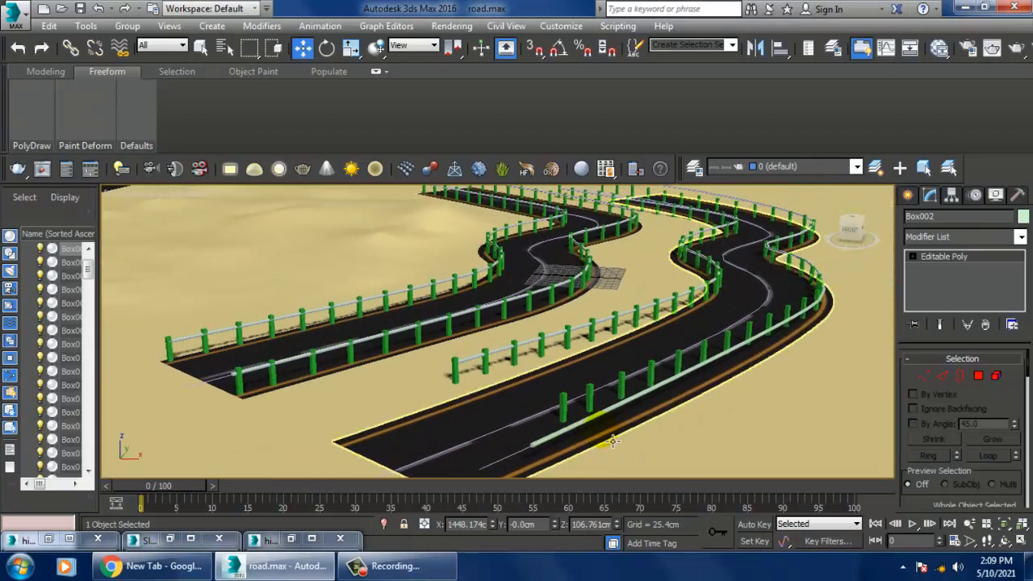
- Shift the curved outer rail towards the copied road's near end with a Path Deform Percent of 8.0
left_click(564, 407)
middle_click_drag(569, 411, 599, 366, "alt")
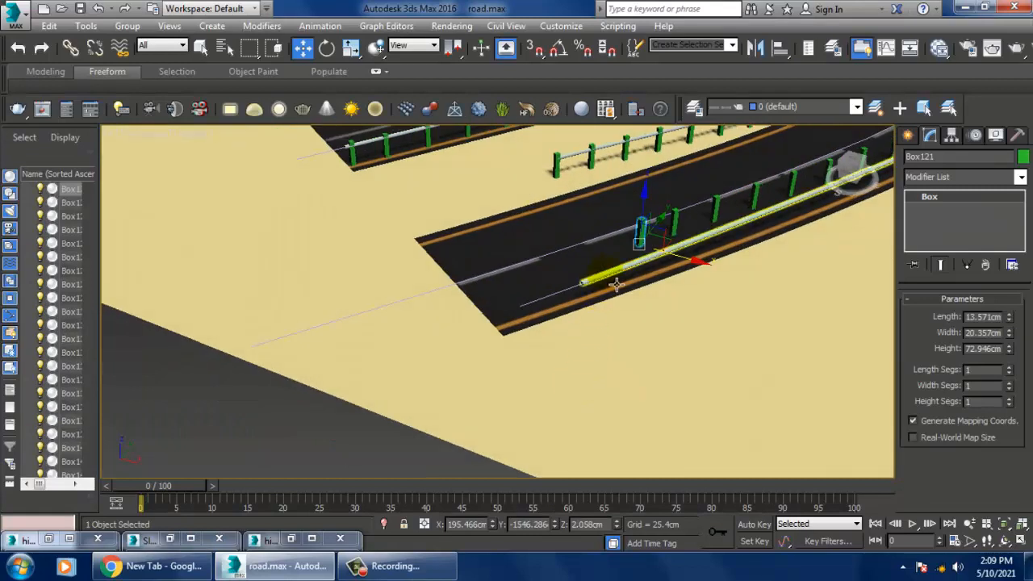
left_click(616, 284)
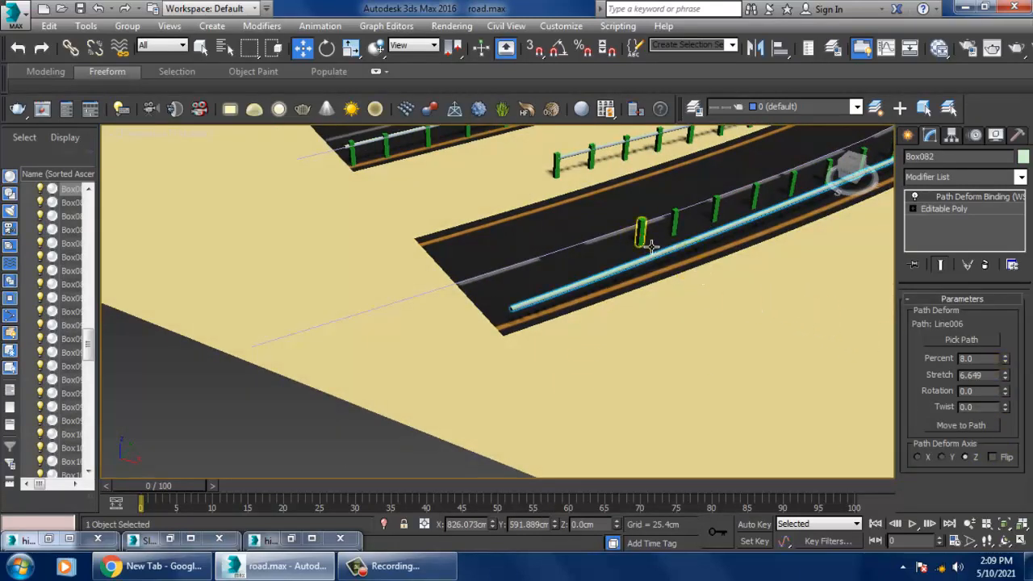
- Move the nearest misplaced post from the middle of the lane onto the outer rail
left_click(650, 246)
middle_click_drag(650, 246, 654, 265, "alt")
left_click_drag(684, 228, 620, 277)
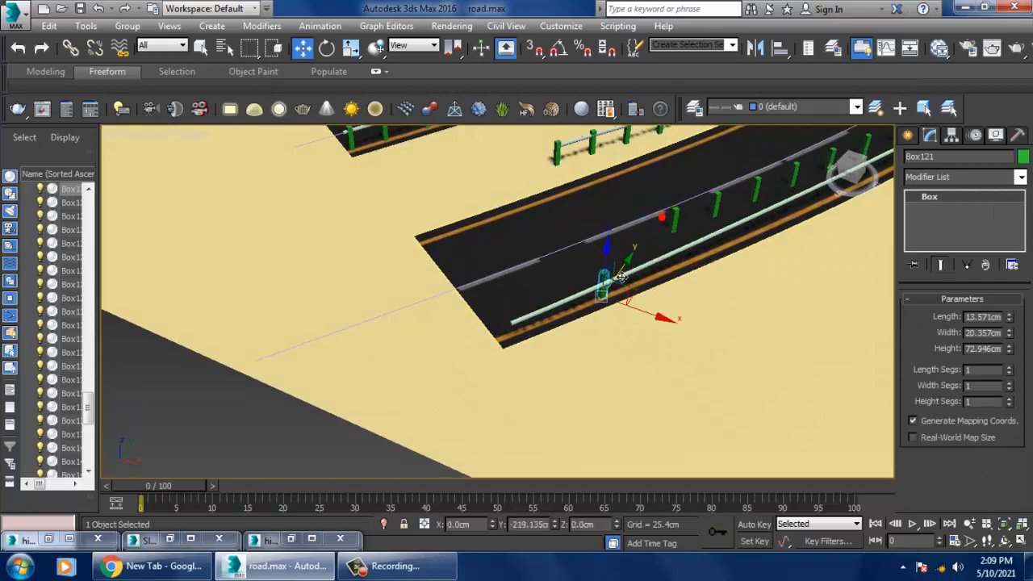
scroll(617, 279, "up", 10)
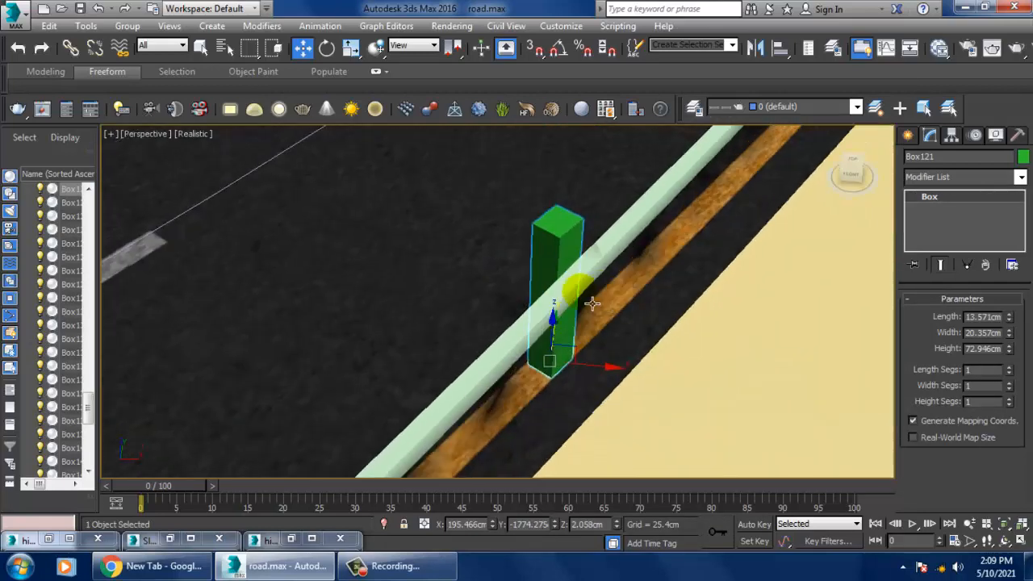
mouse_move(592, 302)
middle_mouse_down("alt")
mouse_move(557, 291)
mouse_move(582, 310)
middle_mouse_up("alt")
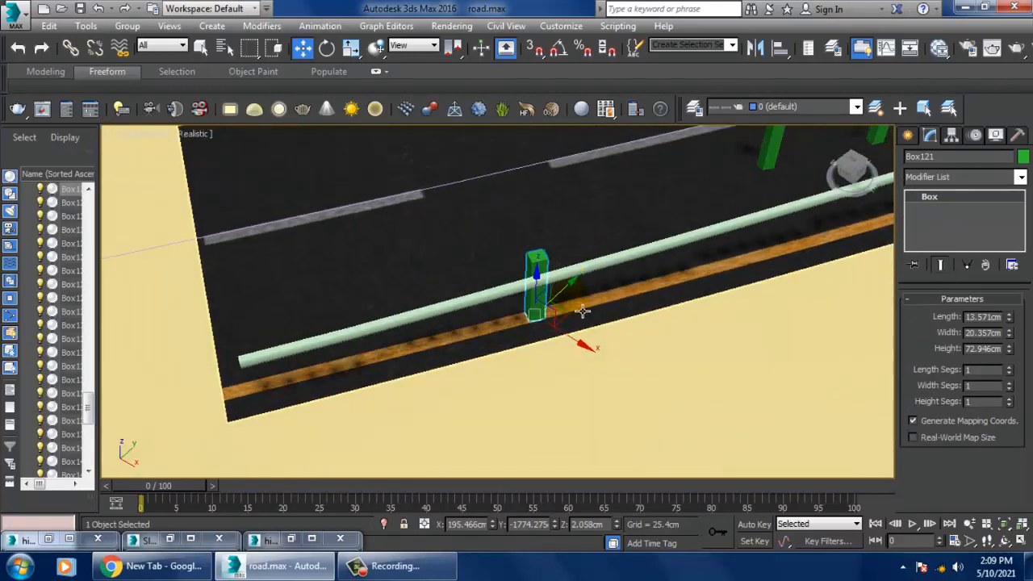
left_click_drag(571, 301, 554, 316)
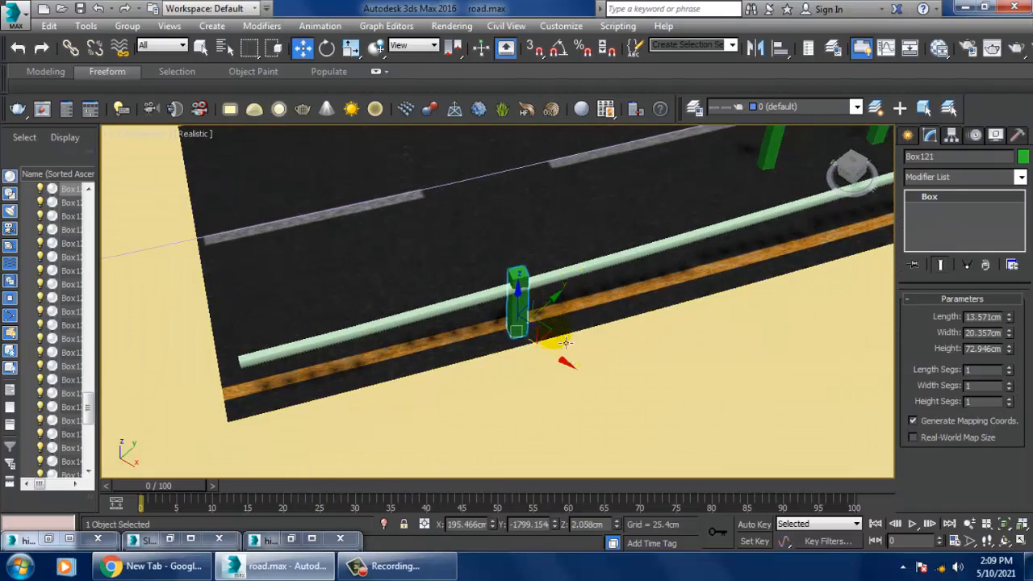
- Switch the reference coordinate system to Local and move the post along the outer rail to its near end
left_click(428, 49)
left_click(417, 98)
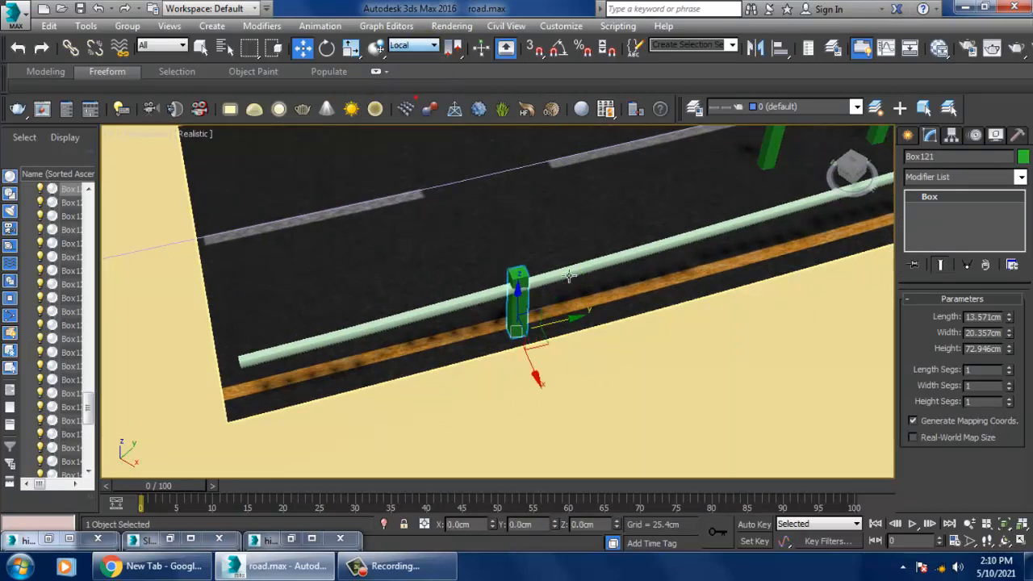
left_click_drag(568, 321, 319, 348)
middle_click_drag(319, 348, 395, 349, "alt")
mouse_move(340, 427)
middle_mouse_down("alt")
mouse_move(336, 417)
mouse_move(428, 362)
mouse_move(380, 342)
mouse_move(344, 412)
middle_mouse_up("alt")
left_click_drag(344, 412, 331, 402)
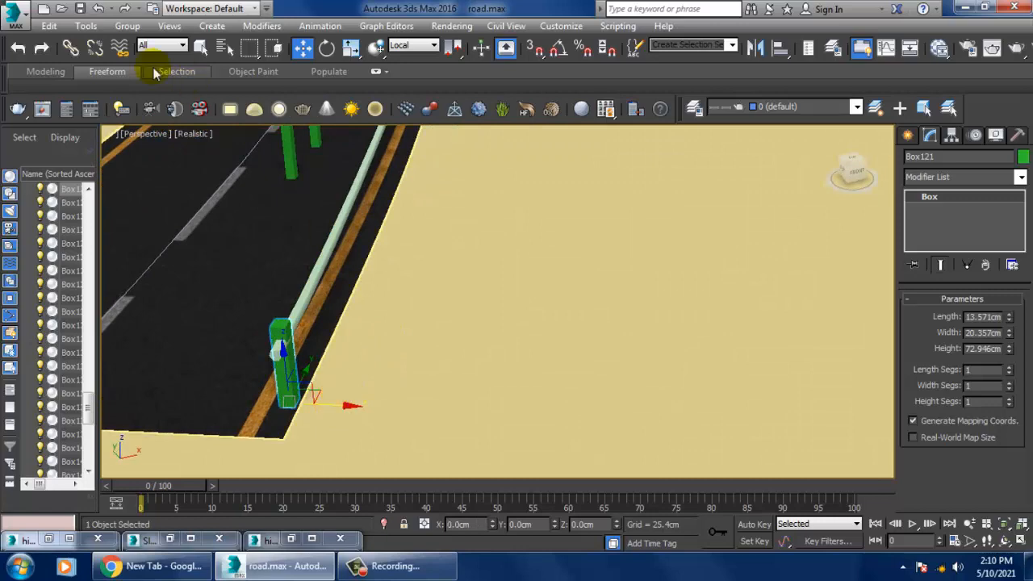
- Distribute 38 evenly divided instances of the post along the outer guardrail path Line006 with the Spacing Tool
left_click(90, 28)
mouse_move(200, 318)
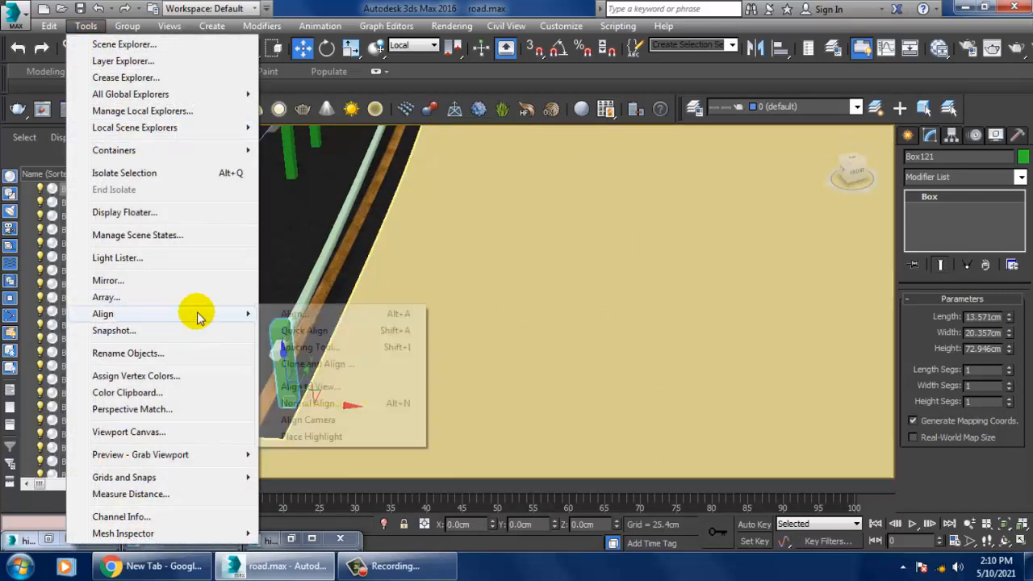
left_click(307, 347)
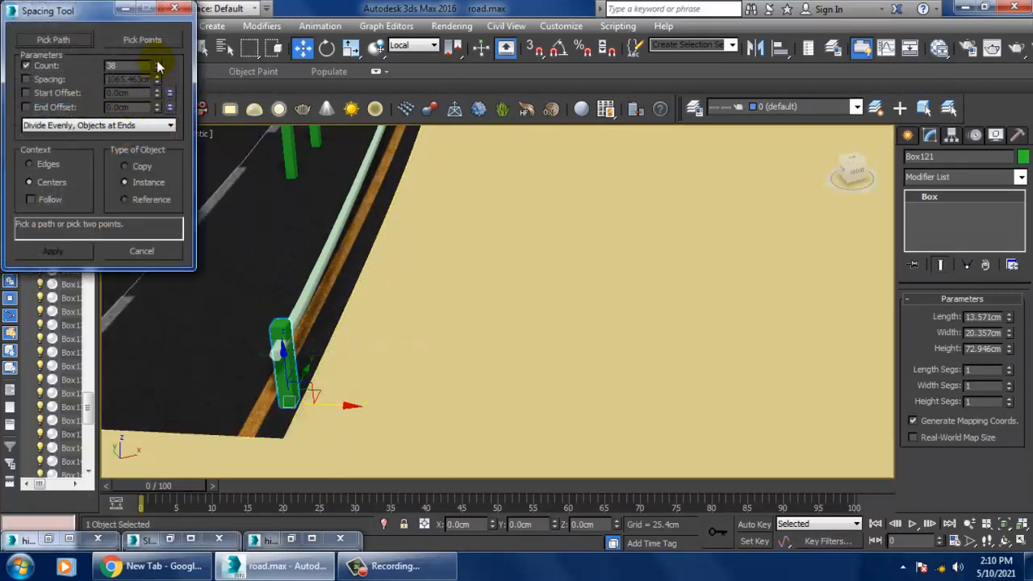
left_click(65, 45)
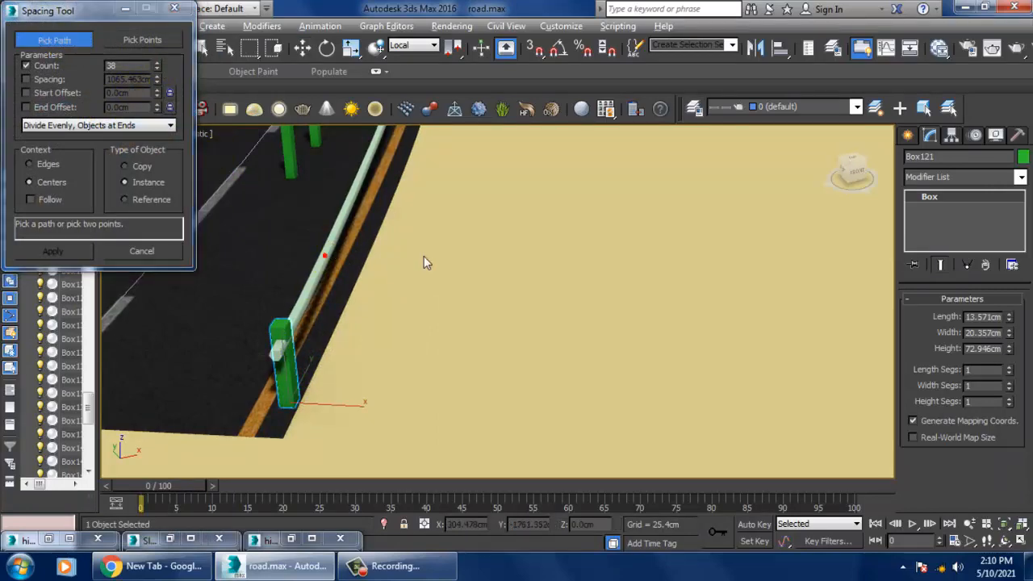
middle_click_drag(424, 257, 390, 240, "alt")
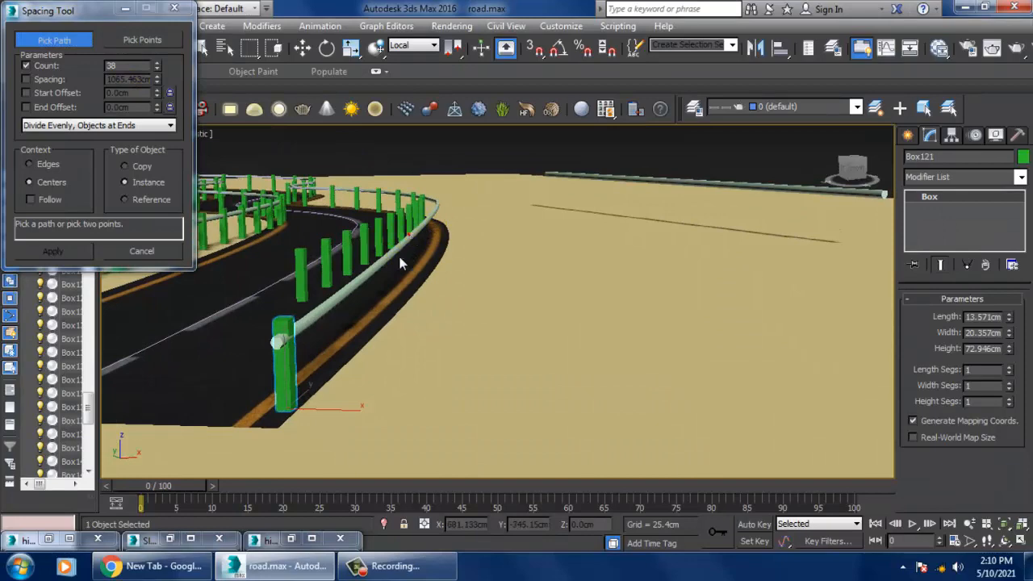
middle_click_drag(279, 345, 410, 375, "alt")
key("F3")
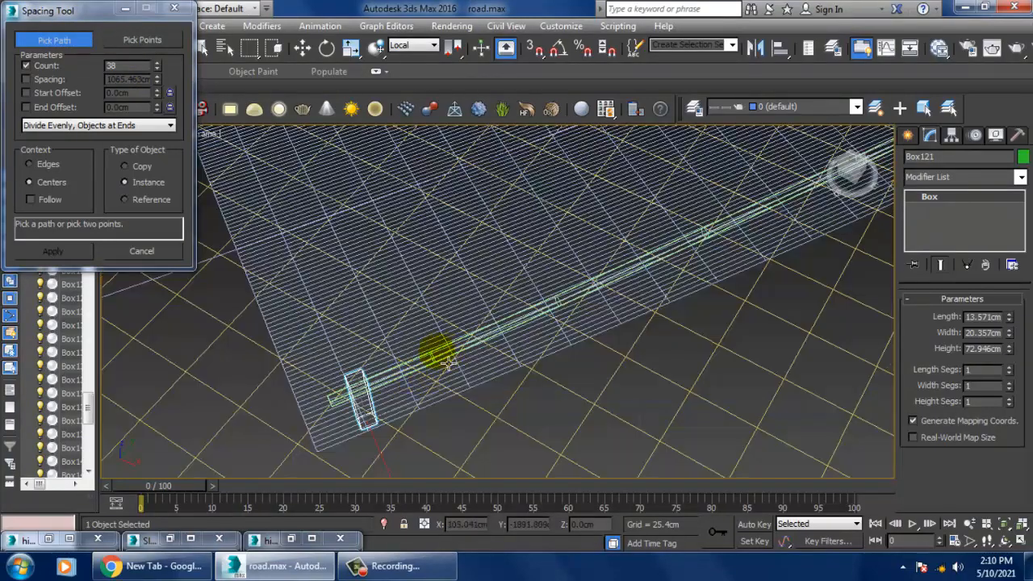
left_click(449, 363)
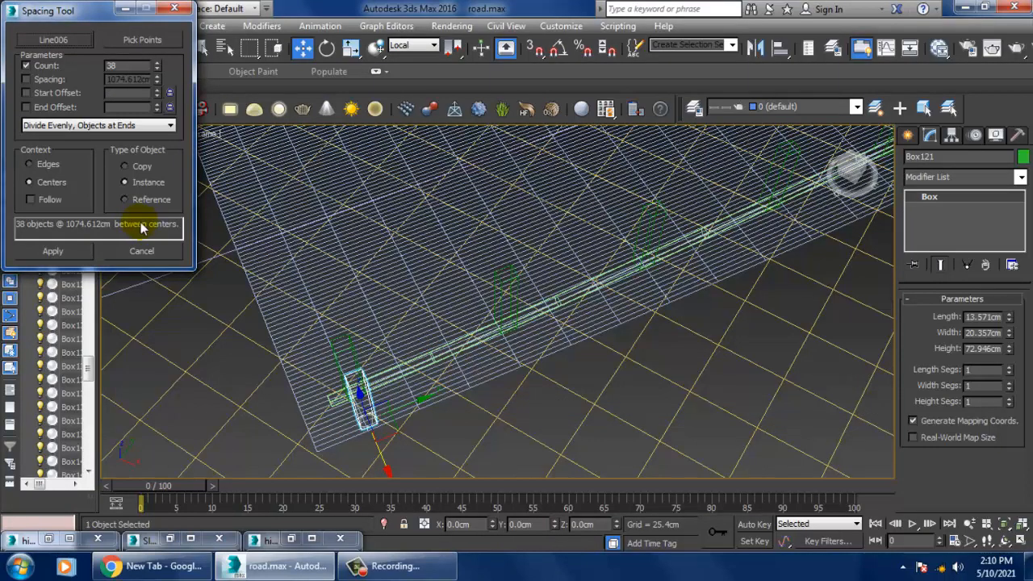
key("F3")
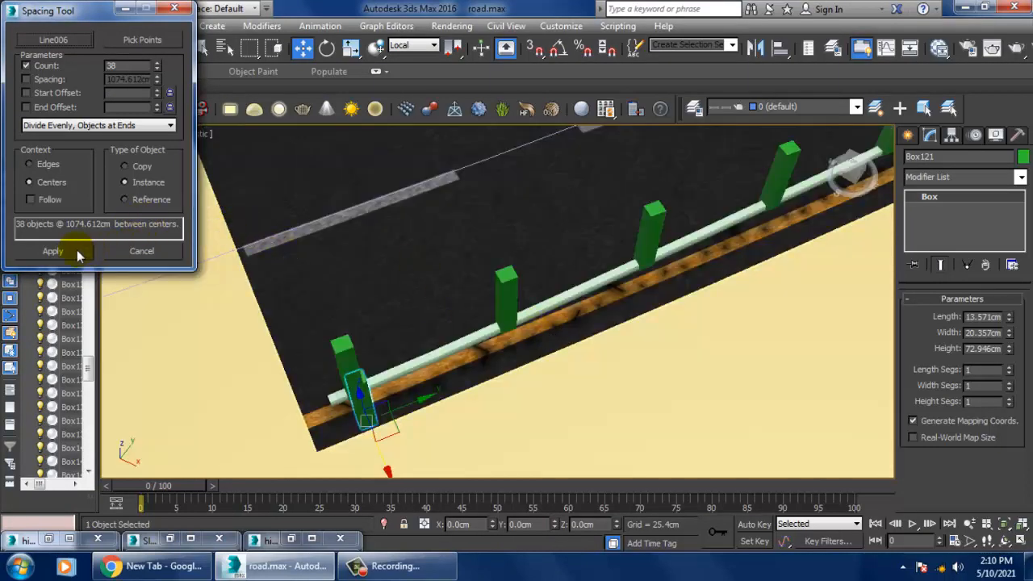
left_click(156, 247)
- In the Front view, select the 38 new raised posts and lower them about 57.7 cm to ground level
key("alt+w")
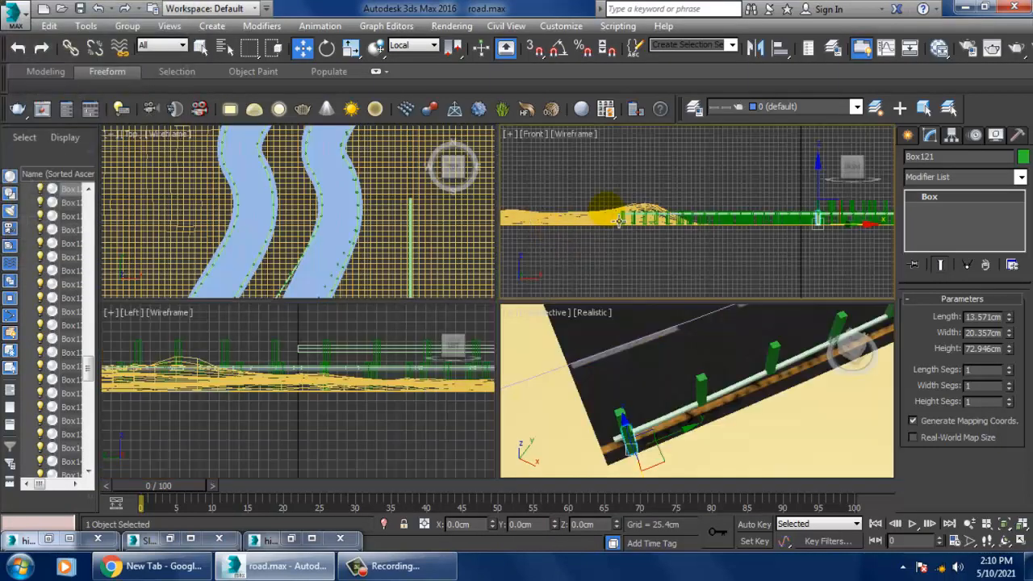
right_click(564, 227)
key("alt+w")
scroll(498, 279, "down", 8)
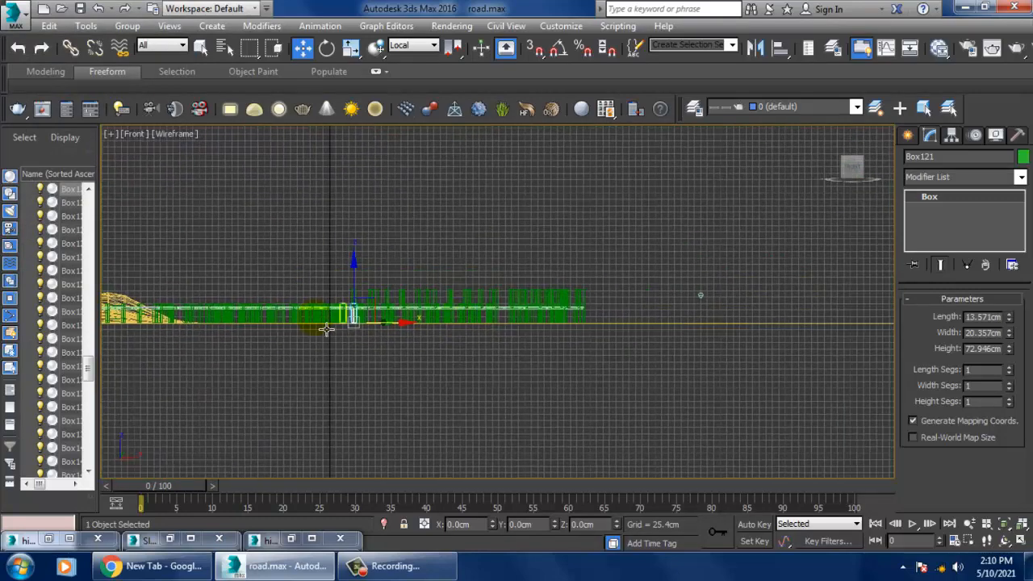
left_click_drag(910, 271, 895, 271)
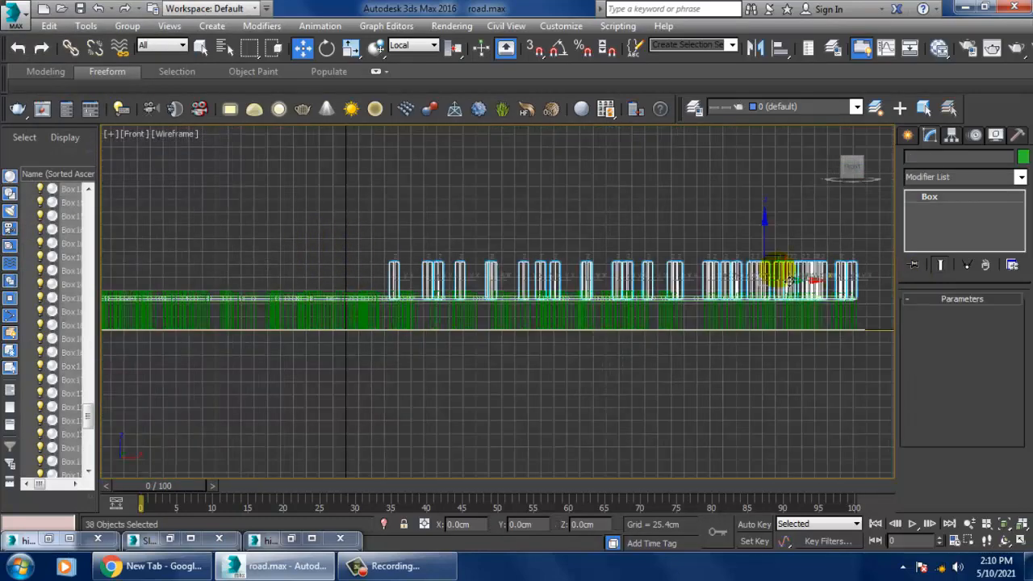
left_click_drag(723, 255, 748, 281)
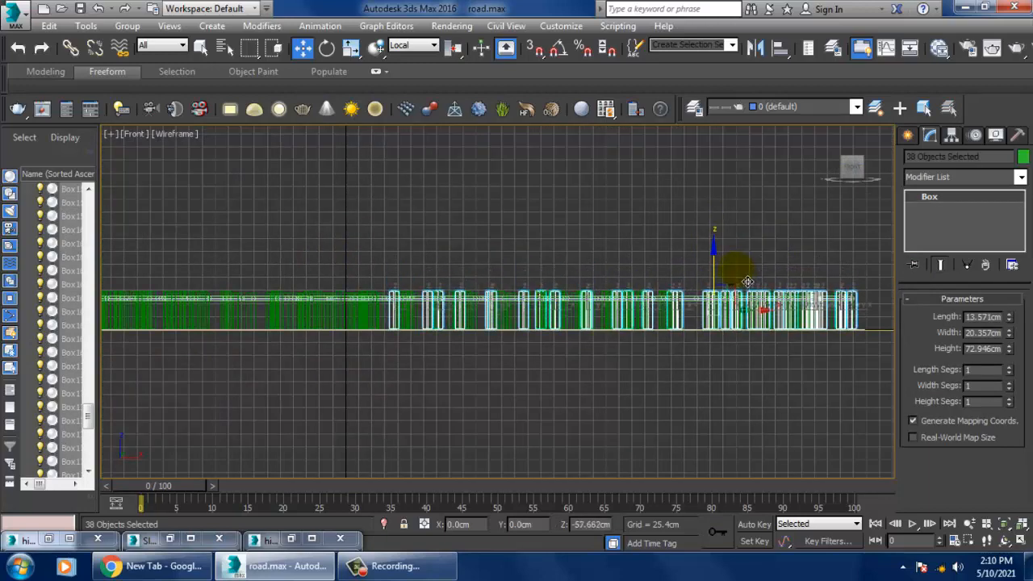
- In the Perspective view, delete the ten old posts standing inside the lane between the near end and the first outer bend
key("alt+w")
right_click(743, 415)
key("alt+w")
middle_click_drag(763, 323, 634, 360)
scroll(572, 341, "down", 4)
scroll(633, 359, "up", 2)
middle_click_drag(633, 360, 642, 376)
scroll(641, 376, "up", 4)
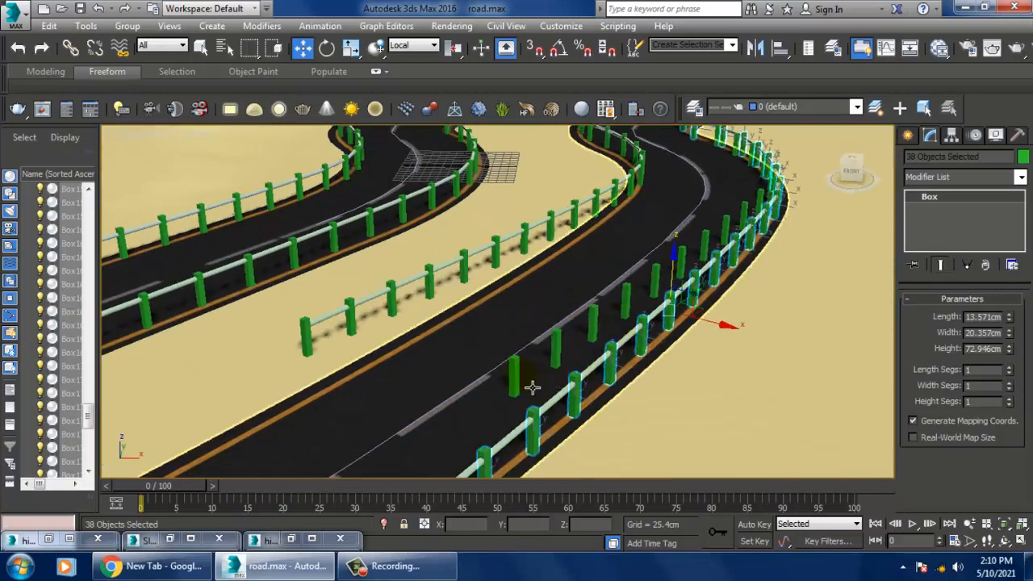
left_click(513, 375)
left_click(555, 347, "ctrl")
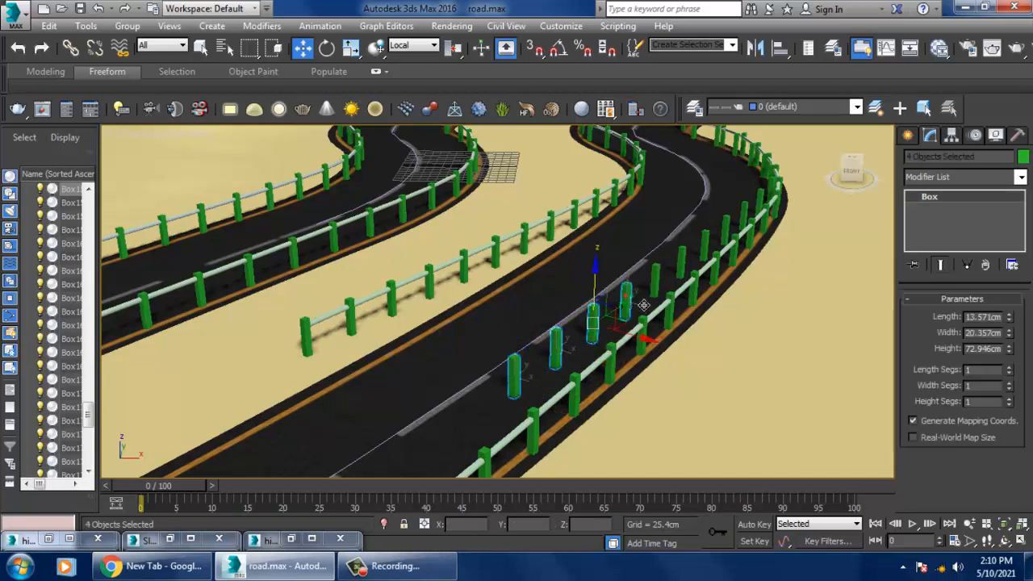
left_click(665, 284, "ctrl")
left_click(707, 243, "ctrl")
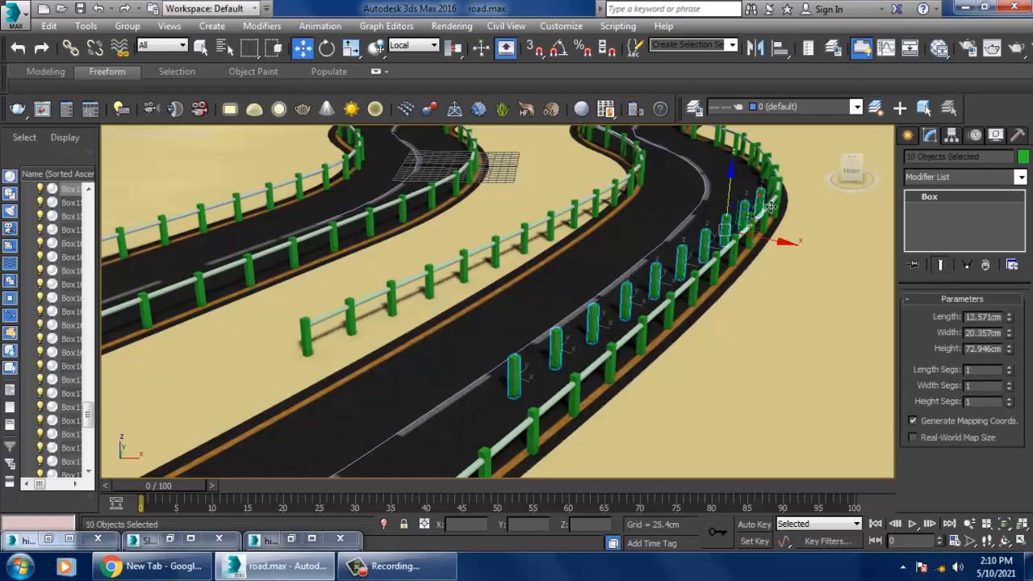
key("Delete")
- Delete the next eight old duplicate posts from the first outer bend to the inward middle bend
middle_click_drag(746, 230, 710, 311)
scroll(710, 312, "up", 3)
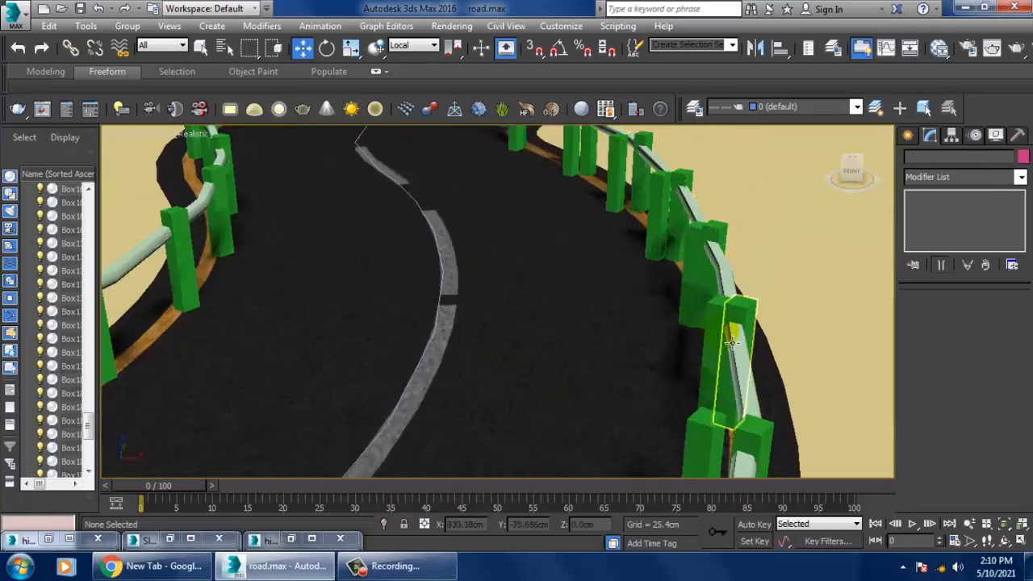
left_click(720, 444)
left_click(713, 306, "ctrl")
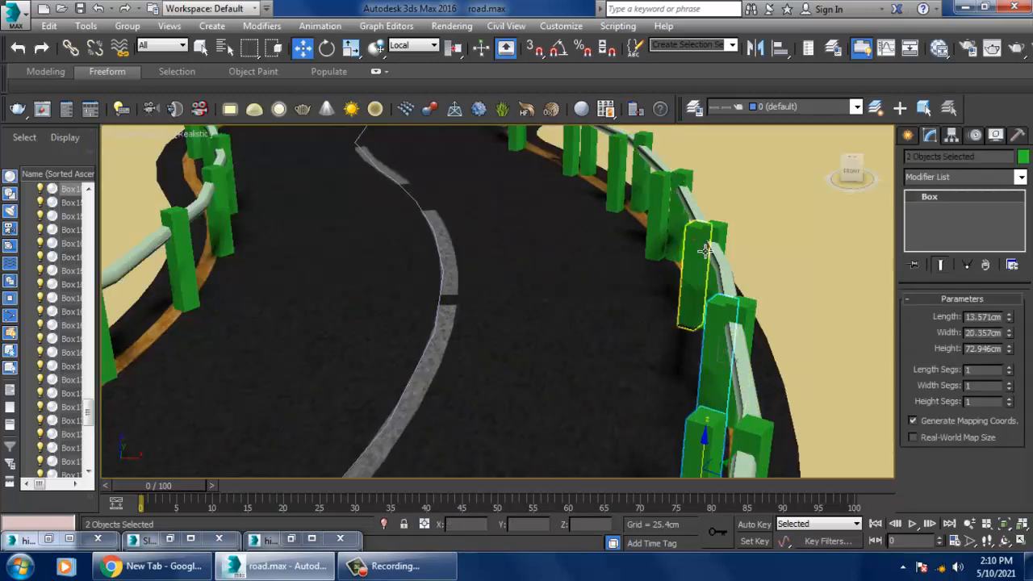
left_click(669, 218, "ctrl")
left_click(620, 190, "ctrl")
middle_click_drag(638, 242, 739, 565)
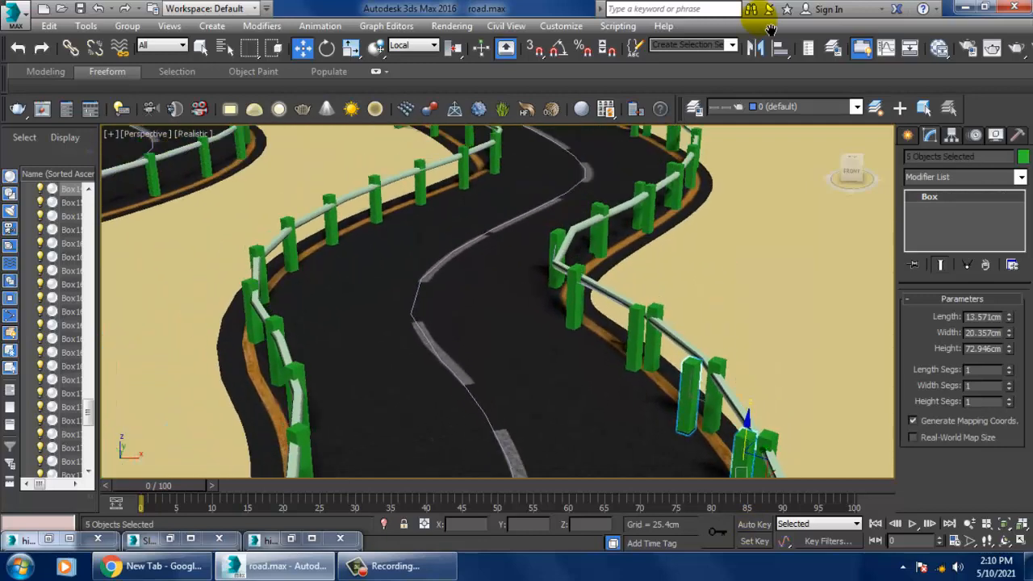
left_click(645, 353, "ctrl")
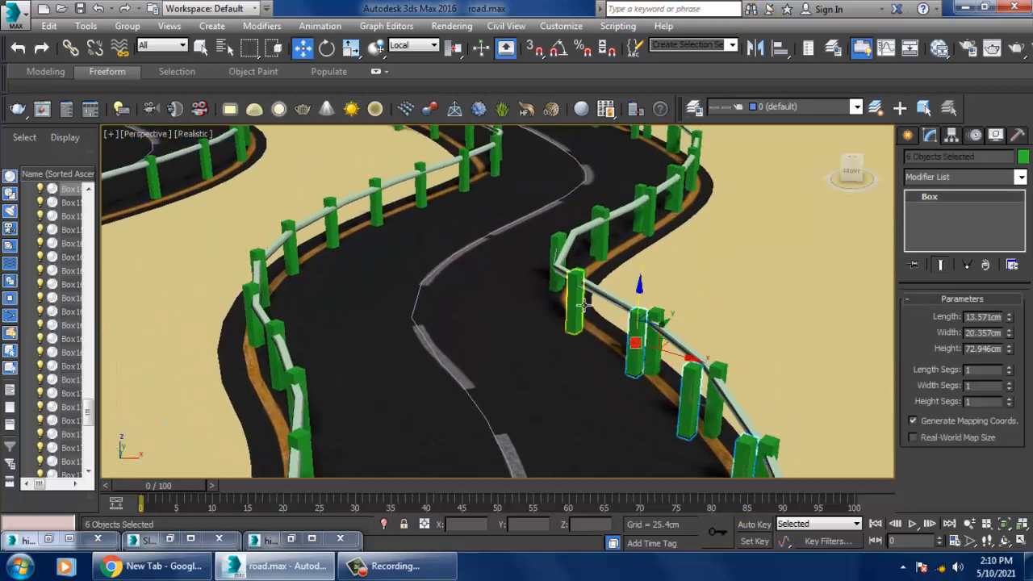
left_click(574, 297, "ctrl")
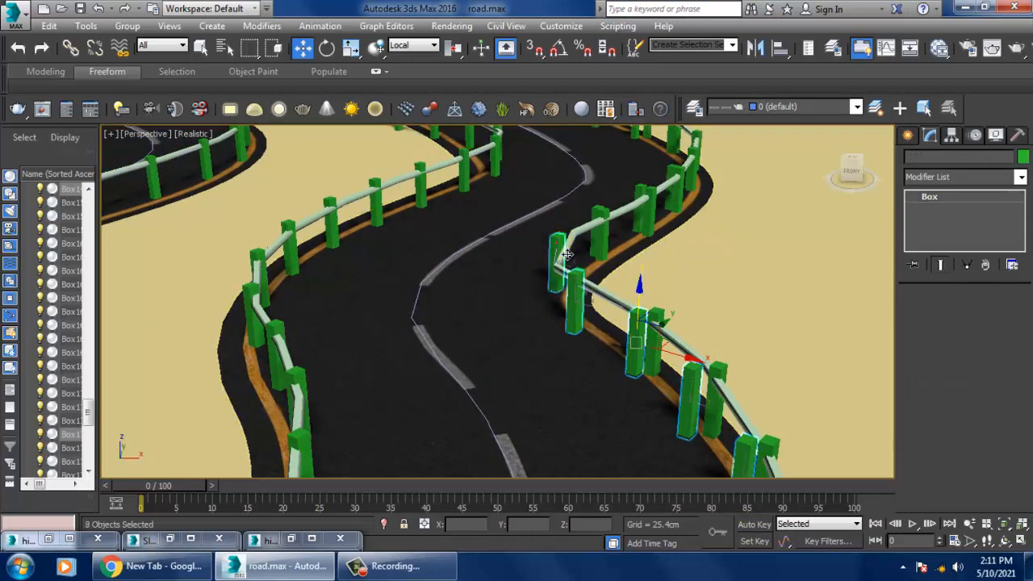
key("Delete")
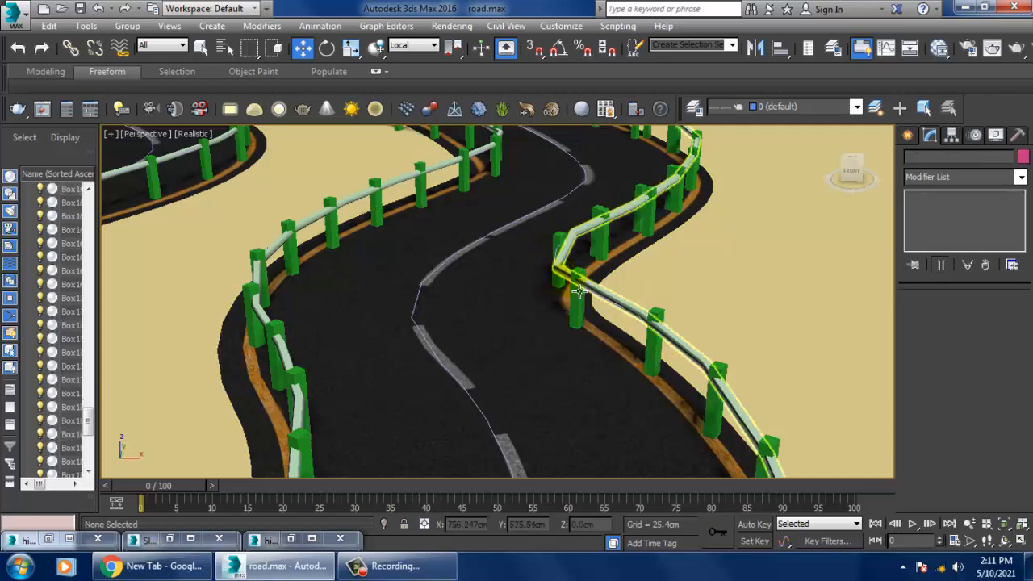
- Delete the remaining 18 old duplicate posts from the inward middle bend to beyond the road's far end
left_click(597, 223)
key("z")
middle_click_drag(620, 264, 626, 374, "alt")
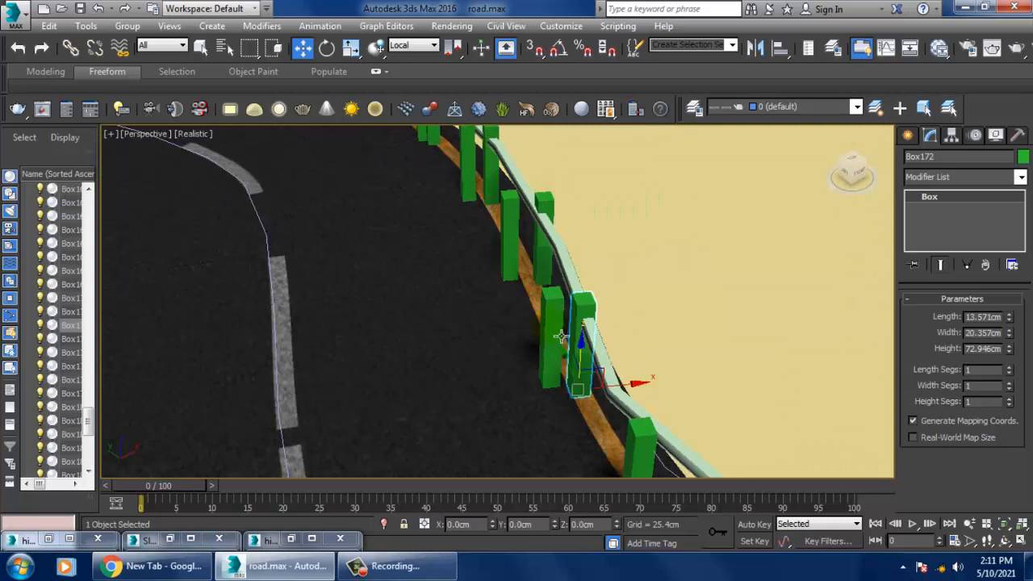
left_click(555, 327)
left_click(510, 219, "ctrl")
left_click(470, 161, "ctrl")
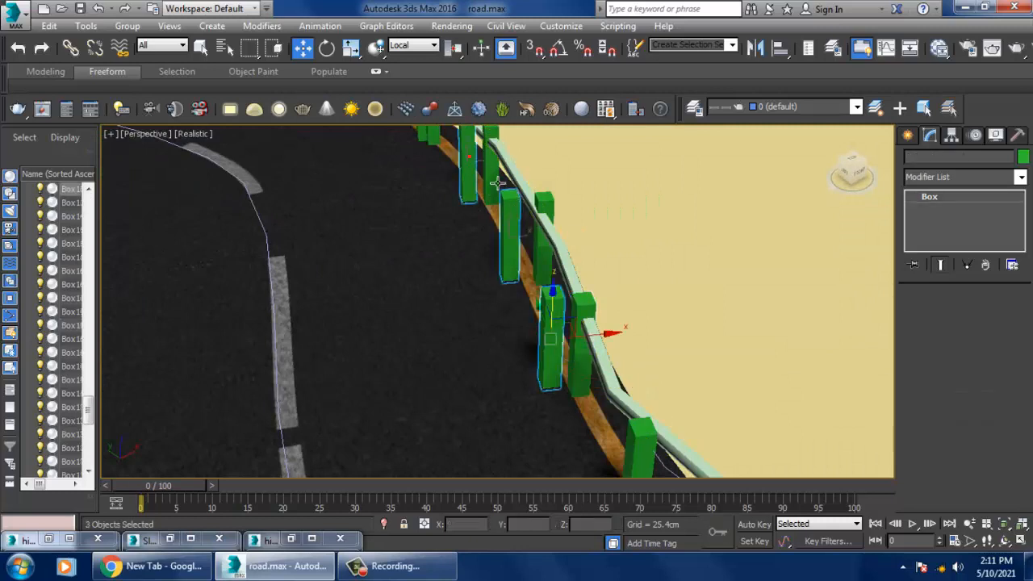
middle_click_drag(488, 182, 578, 340)
left_click(514, 246, "ctrl")
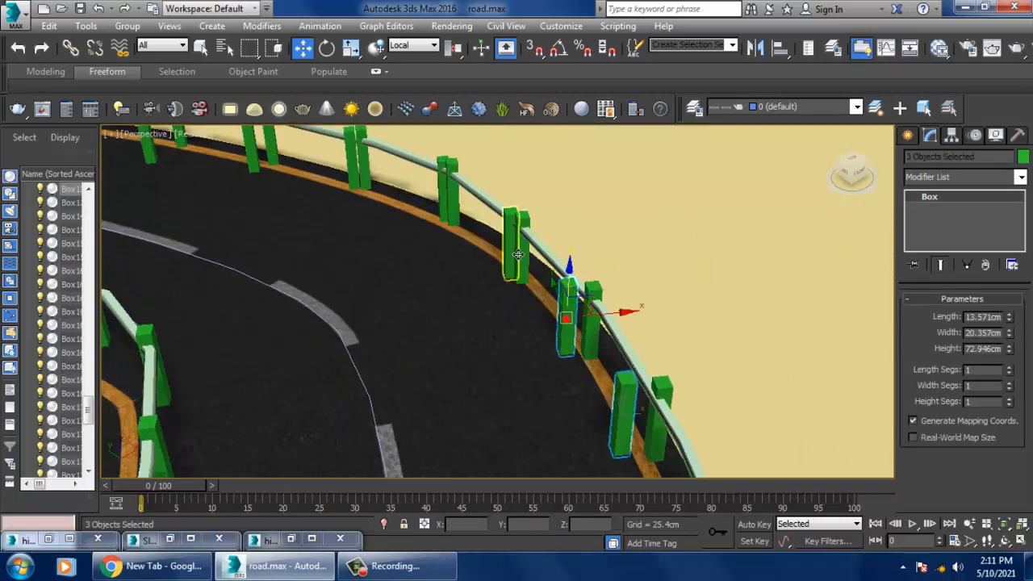
left_click(452, 194, "ctrl")
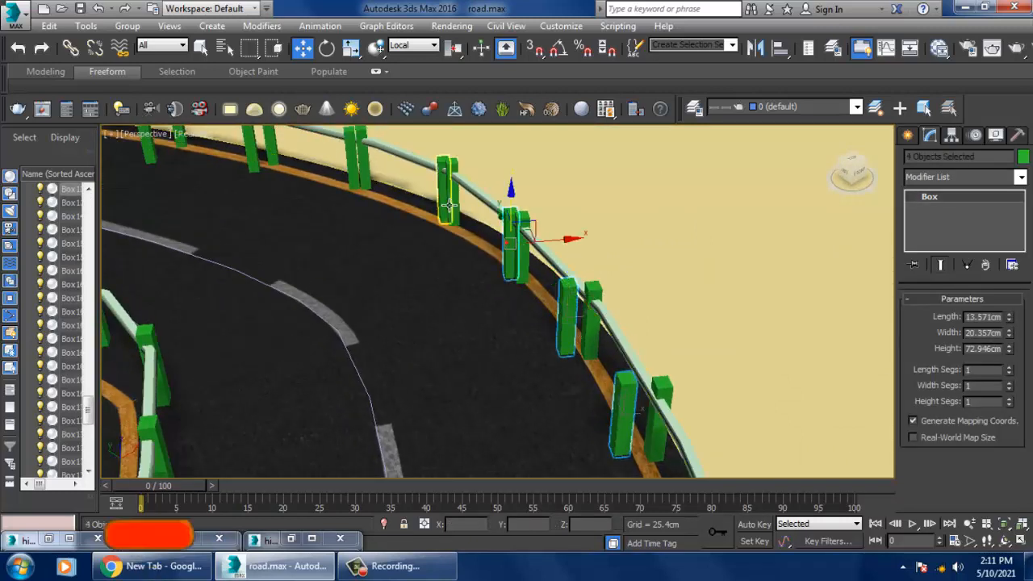
left_click(440, 165, "ctrl")
scroll(528, 244, "down", 1)
middle_click_drag(528, 244, 565, 300)
middle_click_drag(447, 247, 697, 438)
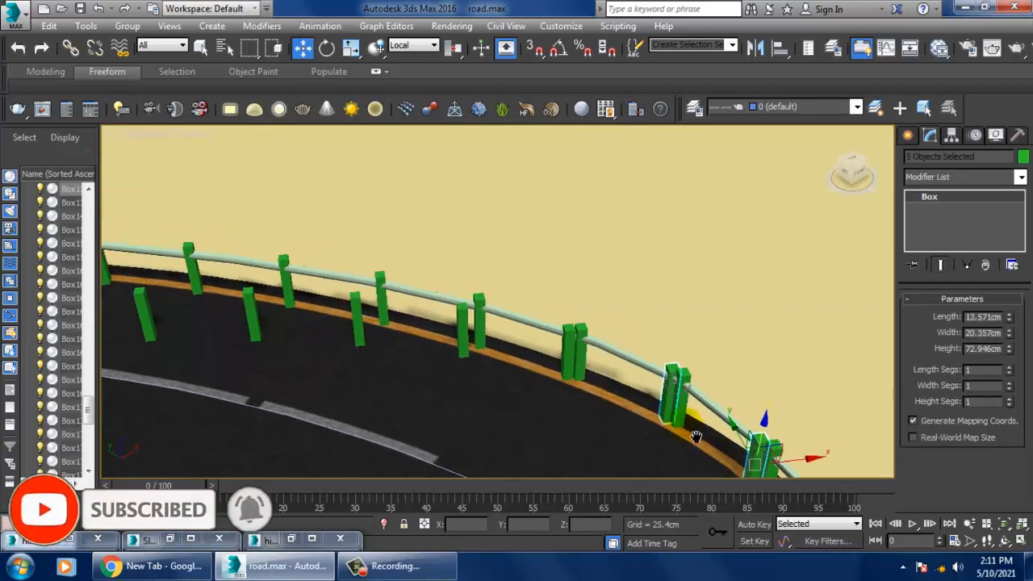
scroll(696, 439, "up", 1)
left_click(589, 337, "ctrl")
left_click(442, 311, "ctrl")
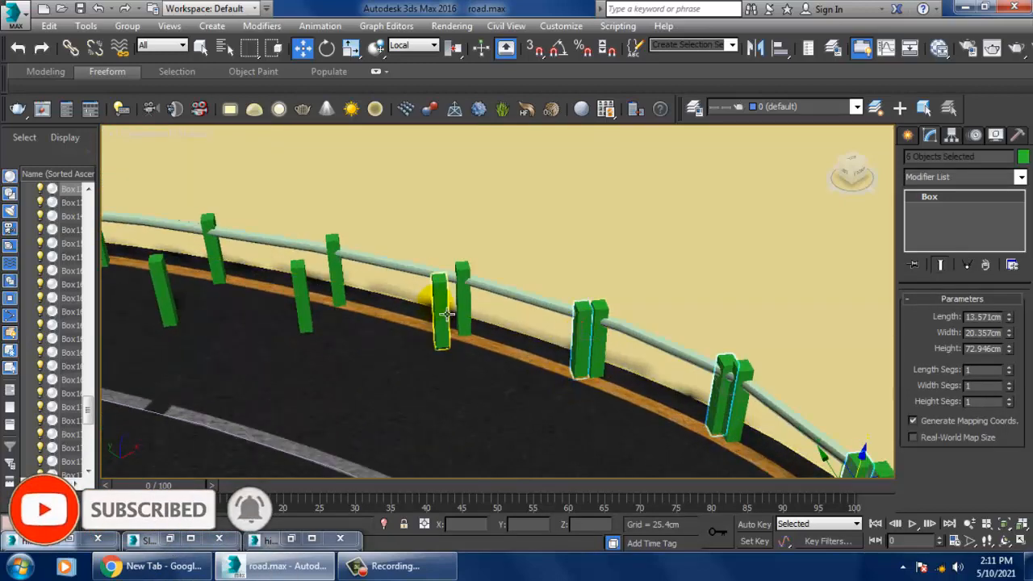
left_click(309, 308, "ctrl")
middle_click_drag(298, 300, 671, 352)
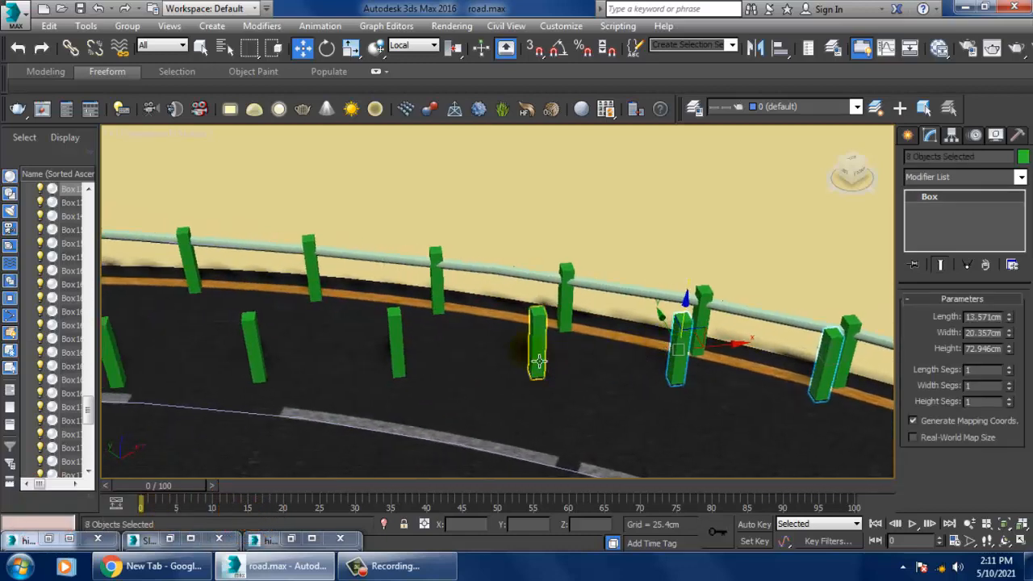
left_click(538, 360, "ctrl")
left_click(415, 350, "ctrl")
key("ctrl+z")
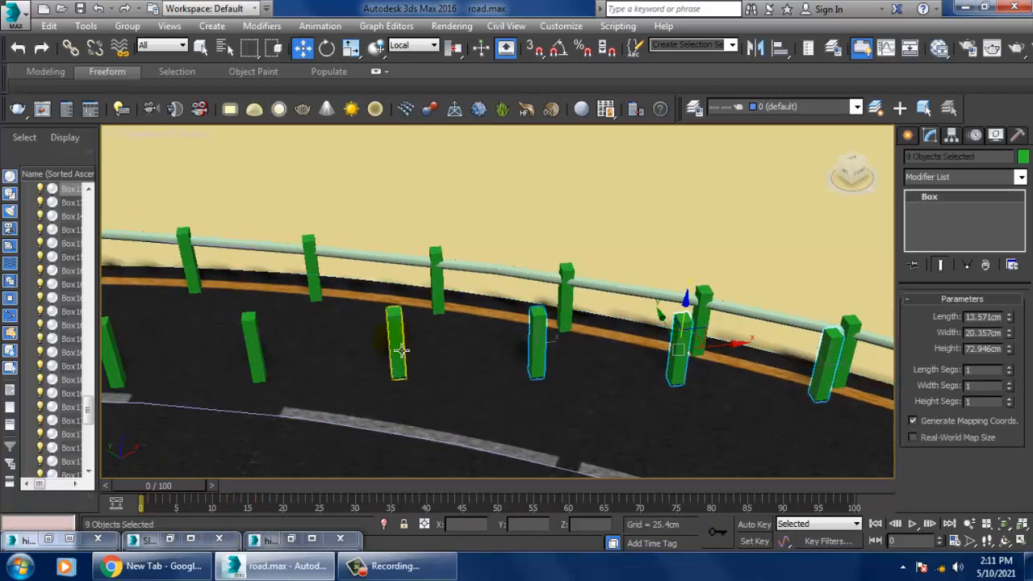
left_click(401, 351, "ctrl")
scroll(401, 351, "down", 3)
middle_click_drag(330, 364, 530, 355)
left_click(554, 335, "ctrl")
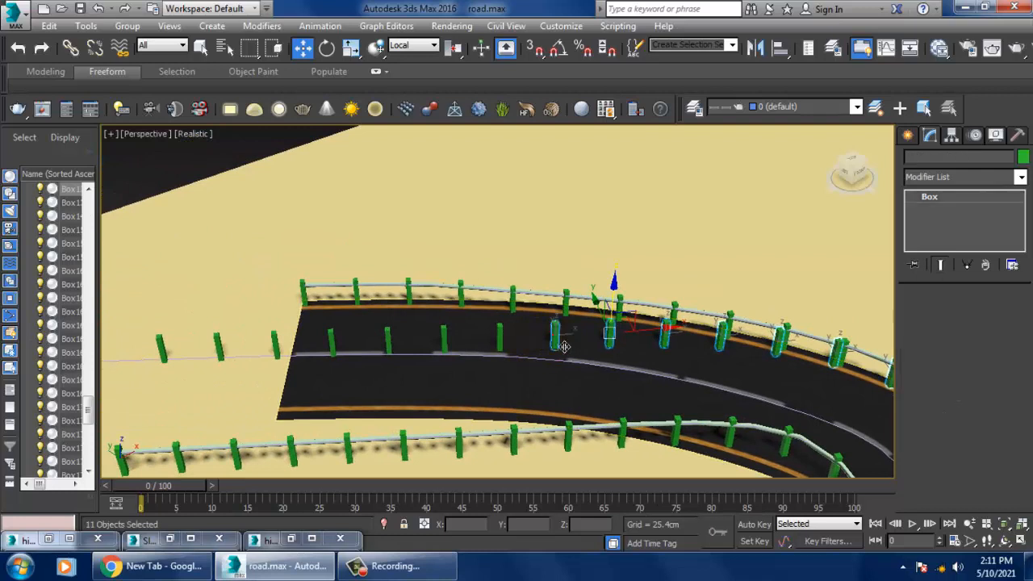
left_click(500, 339, "ctrl")
left_click(446, 342, "ctrl")
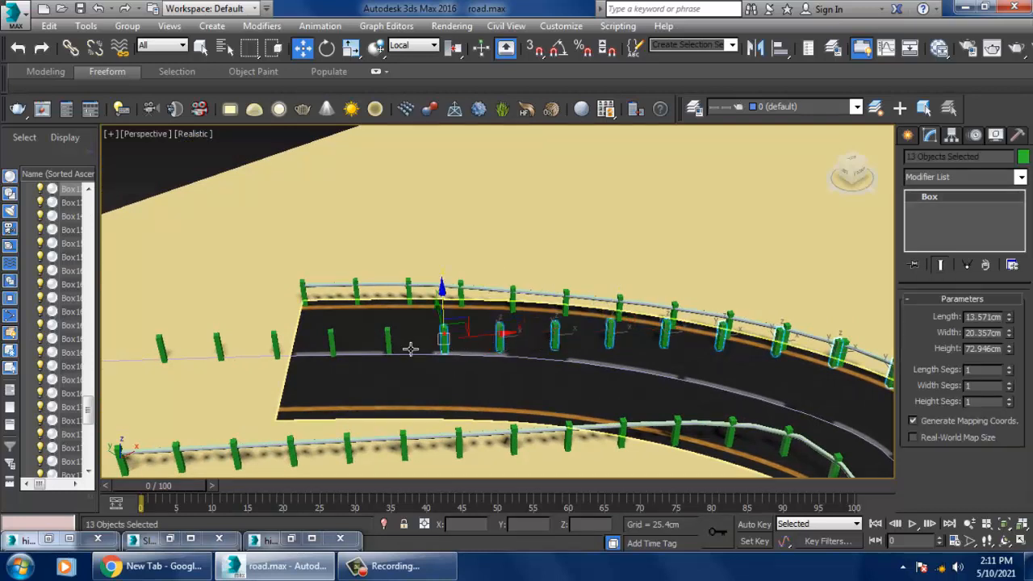
left_click(389, 343, "ctrl")
left_click(334, 346, "ctrl")
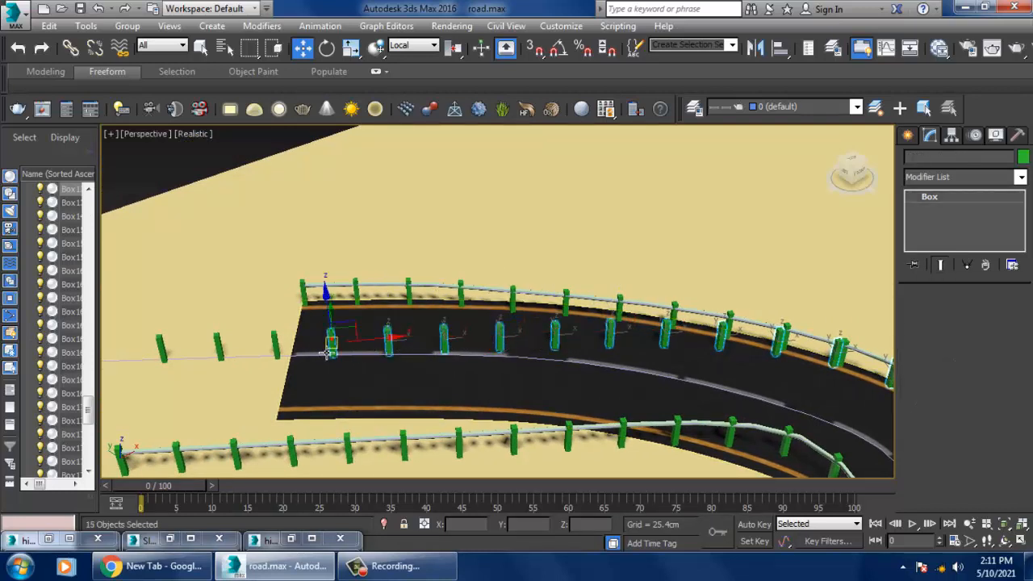
left_click(274, 342, "ctrl")
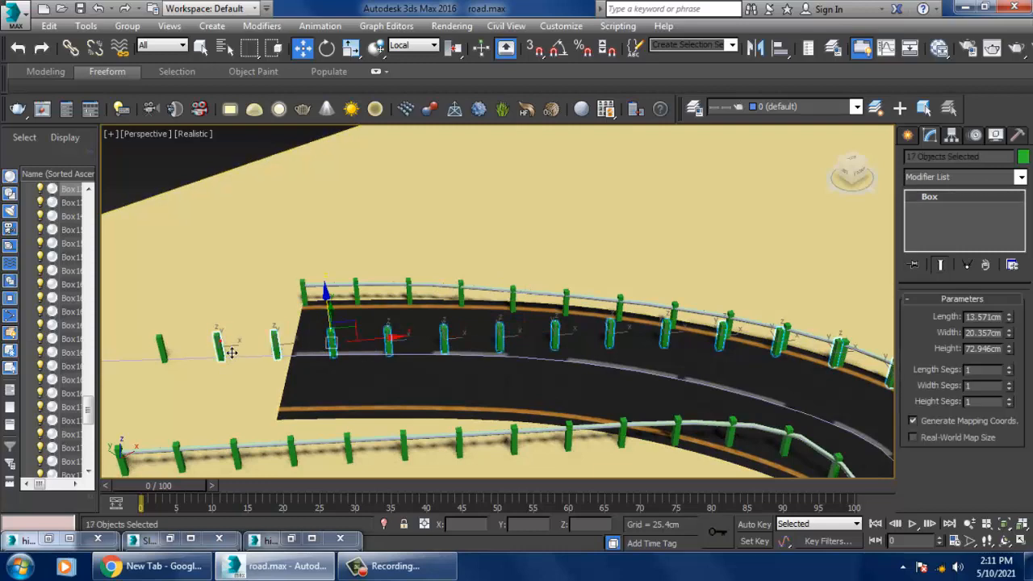
left_click(159, 346, "ctrl")
key("Delete")
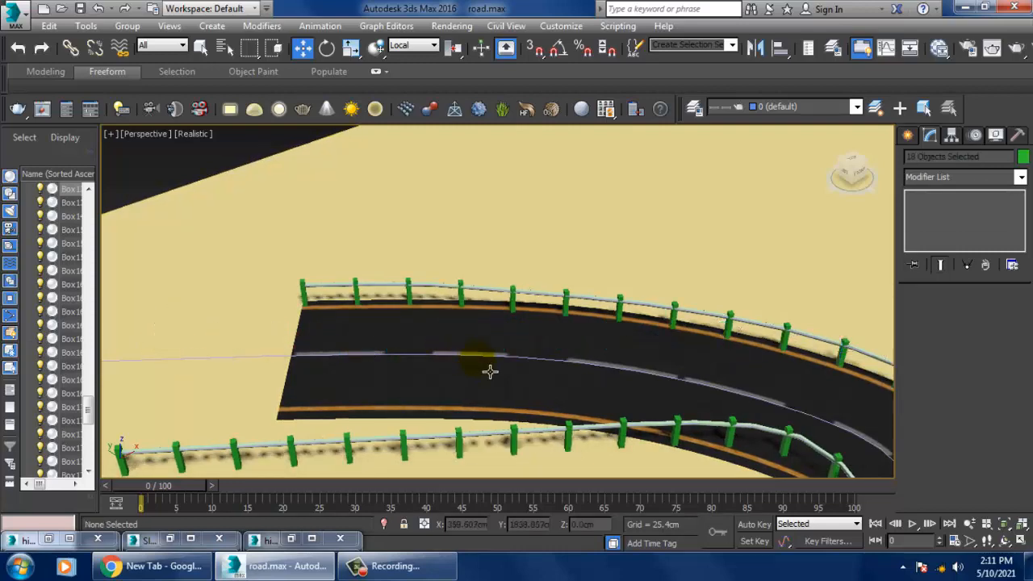
- Move the post at the sharp inward bend slightly along its local X axis toward the orange edge line
scroll(489, 372, "down", 3)
middle_click_drag(658, 369, 665, 314, "alt")
scroll(615, 381, "up", 2)
scroll(618, 385, "up", 3)
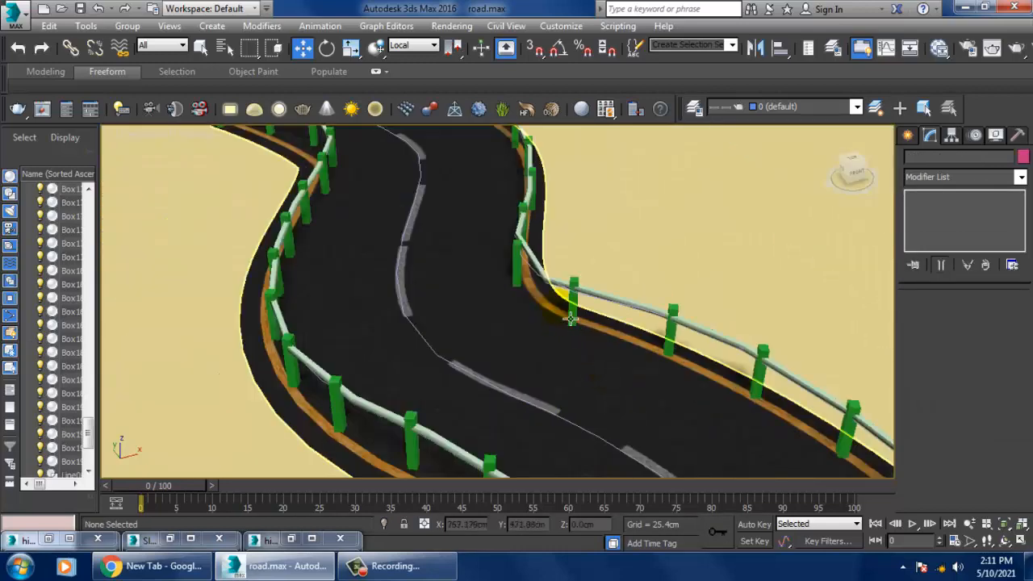
left_click(520, 274)
key("z")
scroll(512, 266, "down", 3)
middle_click_drag(511, 265, 551, 394, "alt")
left_click_drag(574, 400, 603, 405)
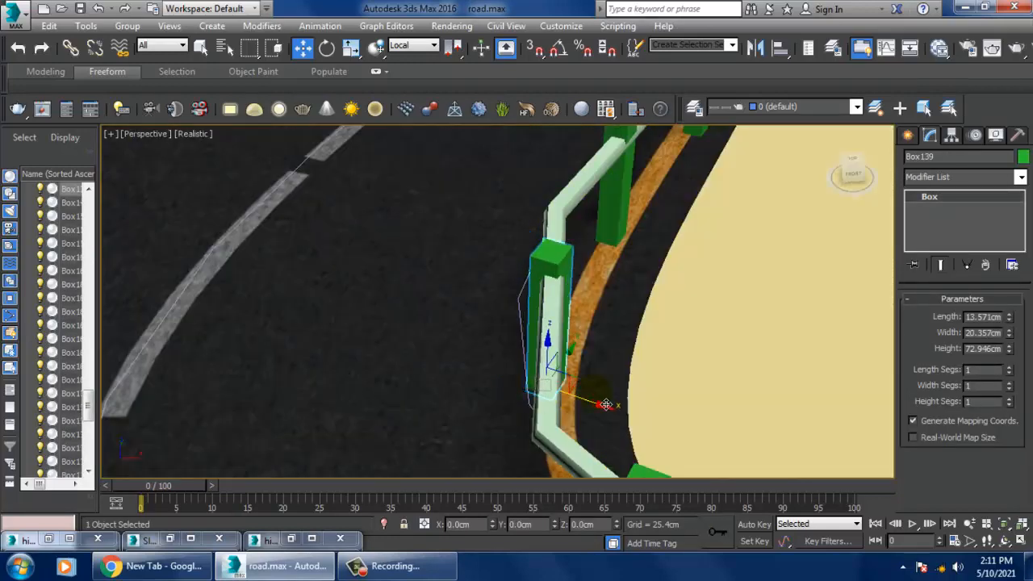
- Examine both roads and their guardrails from low and overhead angles to check the post spacing
scroll(606, 404, "down", 3)
middle_click_drag(606, 404, 704, 297, "alt")
scroll(629, 380, "down", 3)
scroll(685, 330, "down", 3)
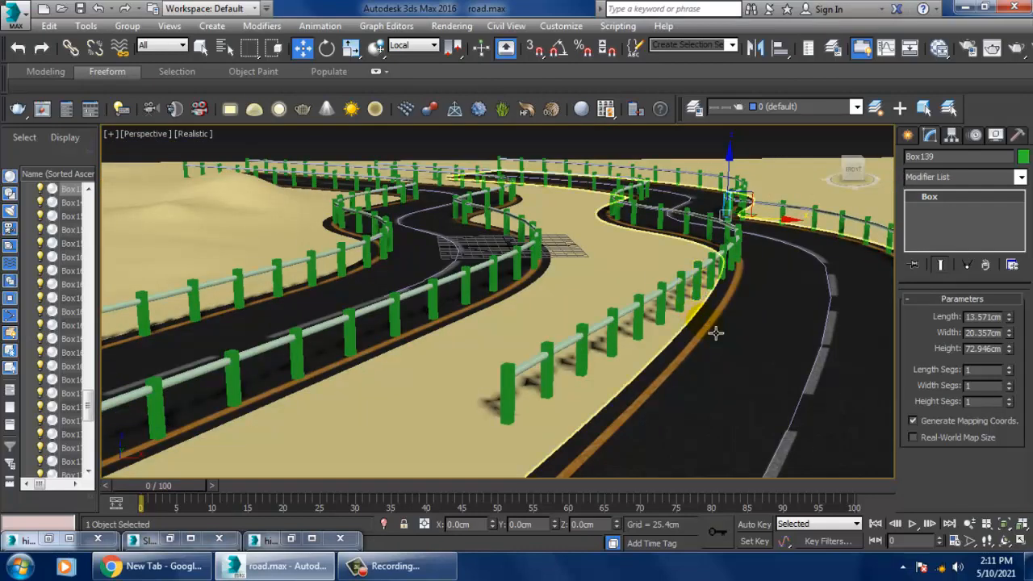
scroll(715, 332, "down", 5)
middle_click_drag(719, 347, 715, 396, "alt")
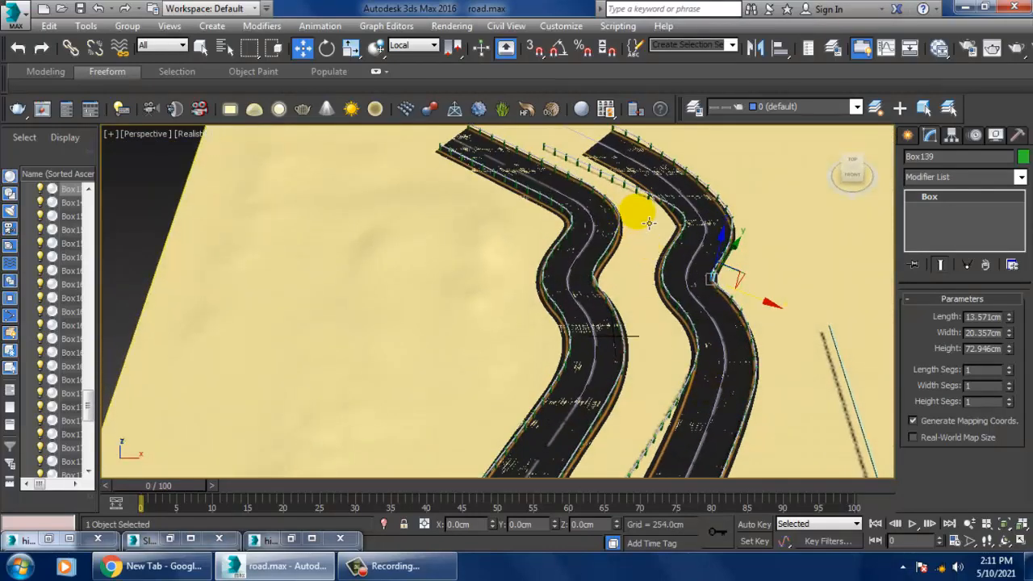
middle_click_drag(648, 223, 636, 357, "alt")
scroll(659, 369, "up", 4)
scroll(636, 357, "down", 2)
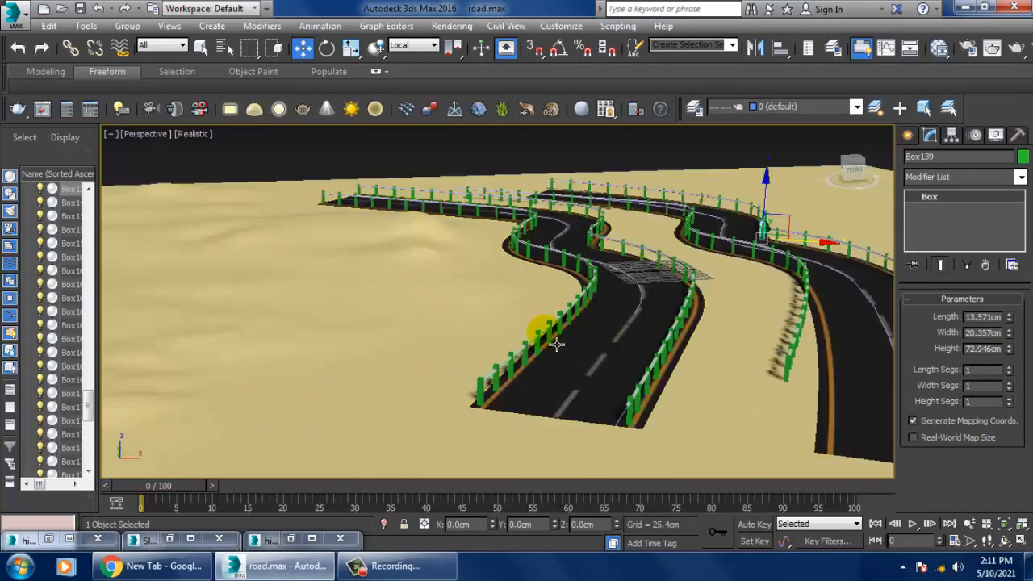
- Select the sand terrain plane and bring up the polygon modeling tools for it
left_click(396, 299)
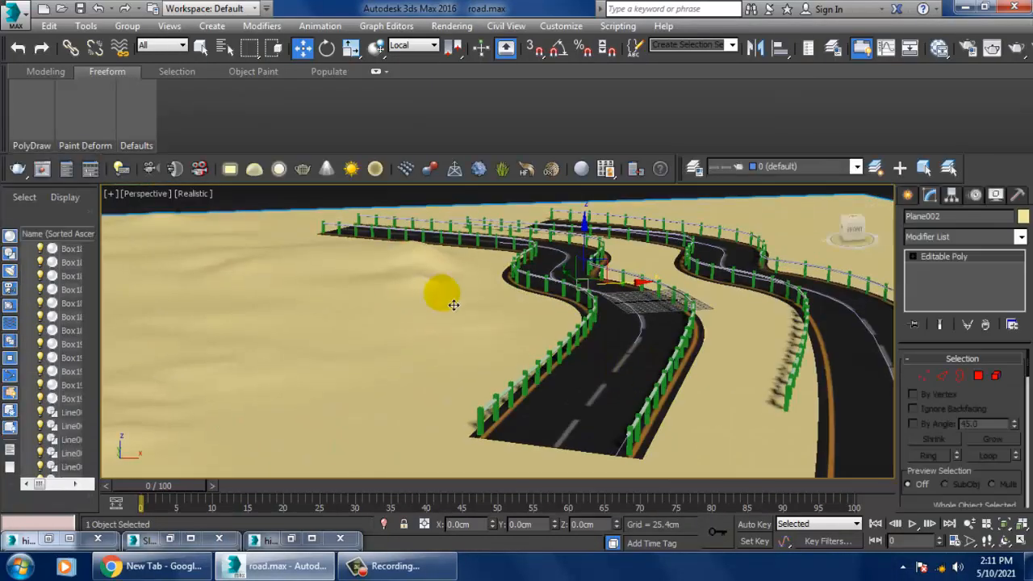
middle_click_drag(693, 355, 274, 234, "alt")
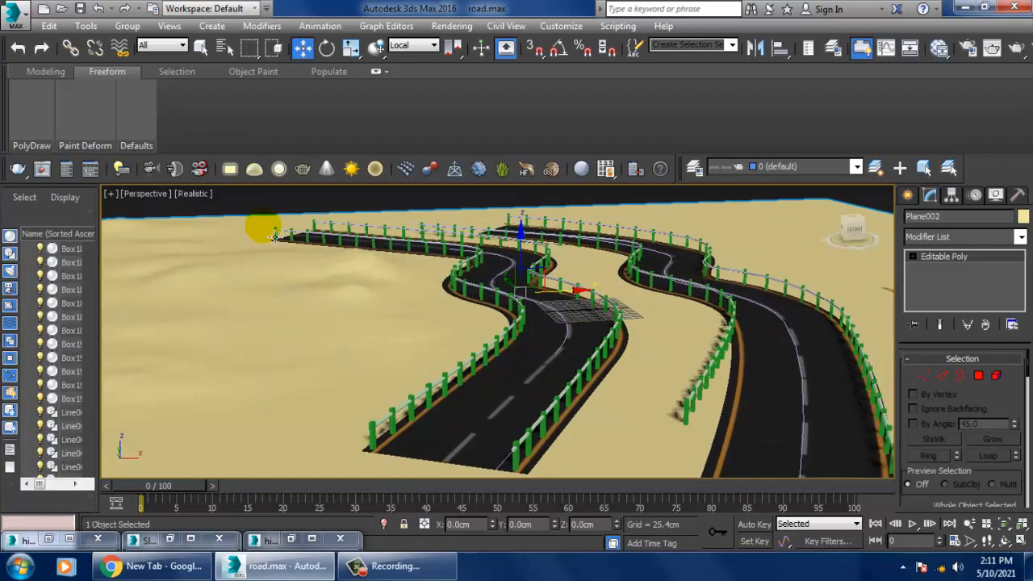
left_click(48, 72)
middle_click_drag(521, 254, 551, 258, "alt")
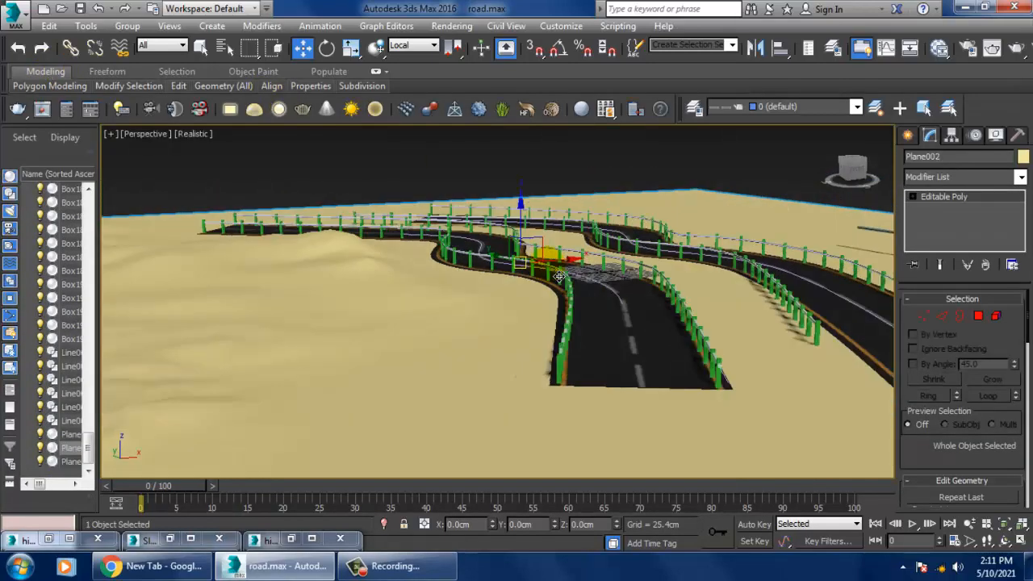
middle_click_drag(579, 299, 551, 346, "alt")
scroll(530, 320, "up", 2)
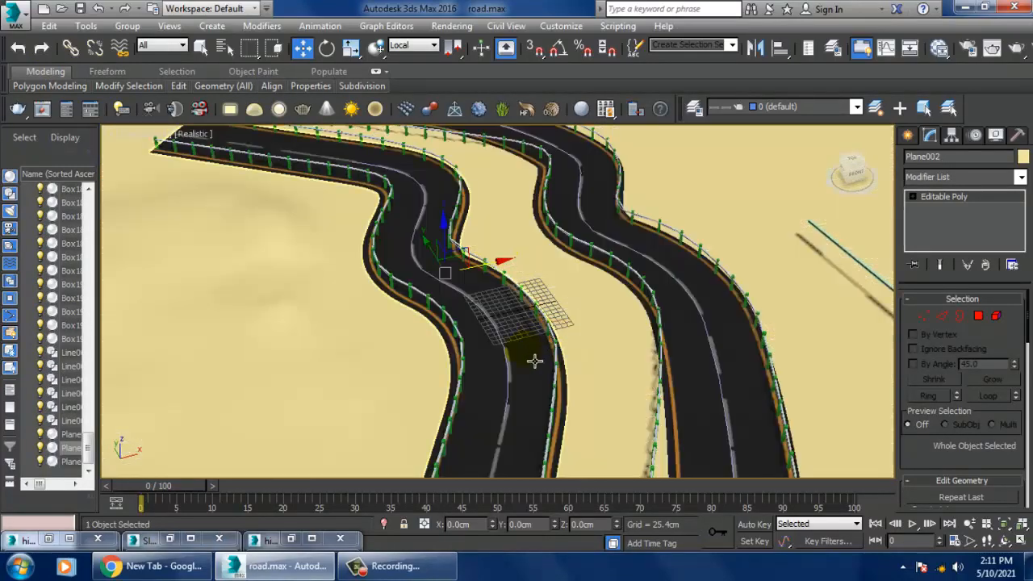